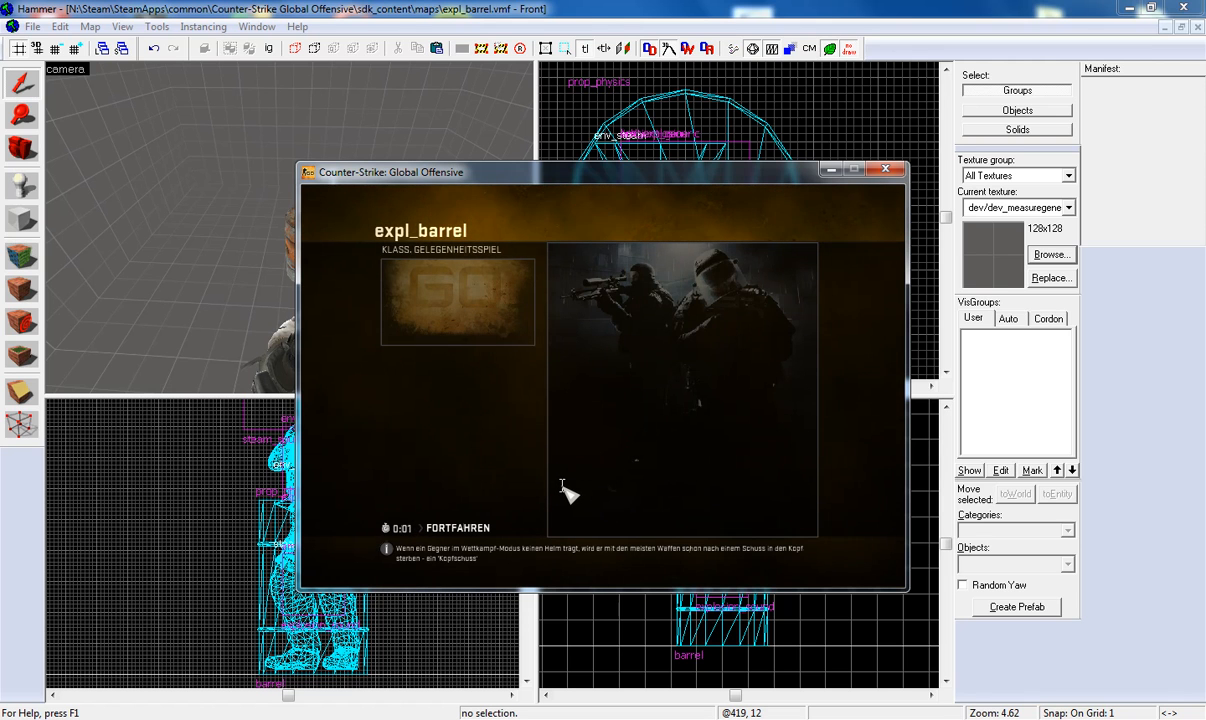
- Walk around the barrel in the running expl_barrel test map and examine it from near and far
left_click(562, 332)
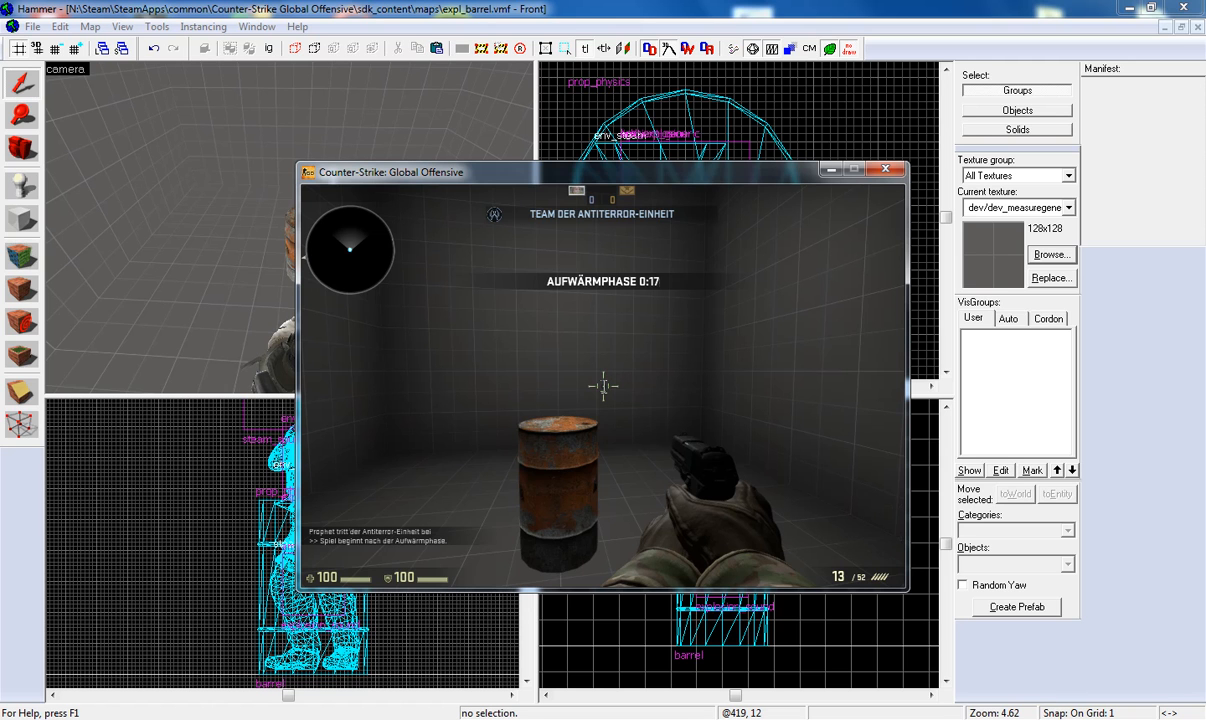
key("s")
key("d")
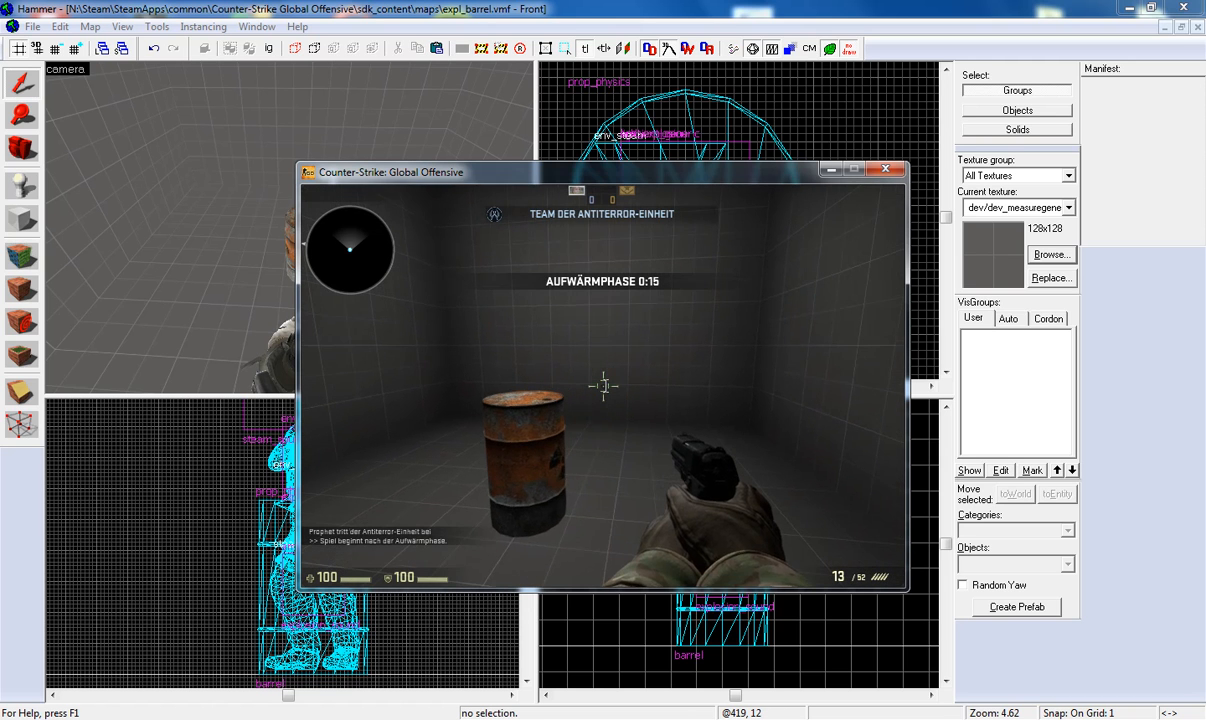
key("d")
key("s")
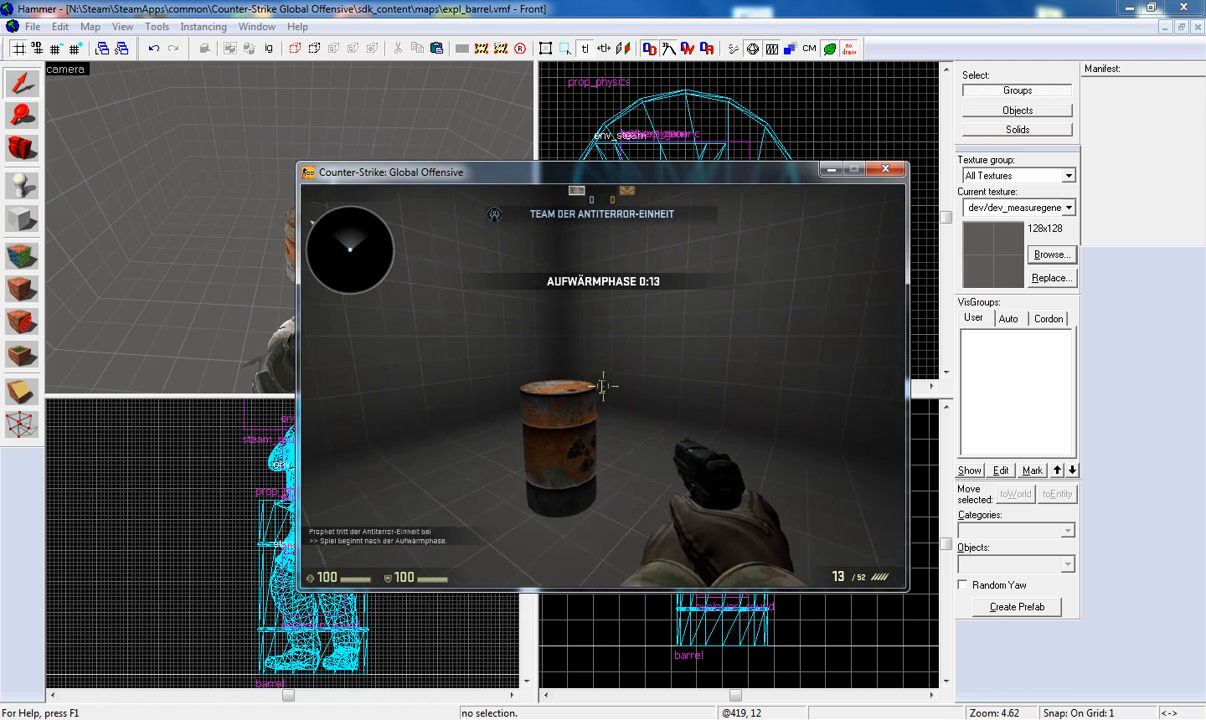
key("s")
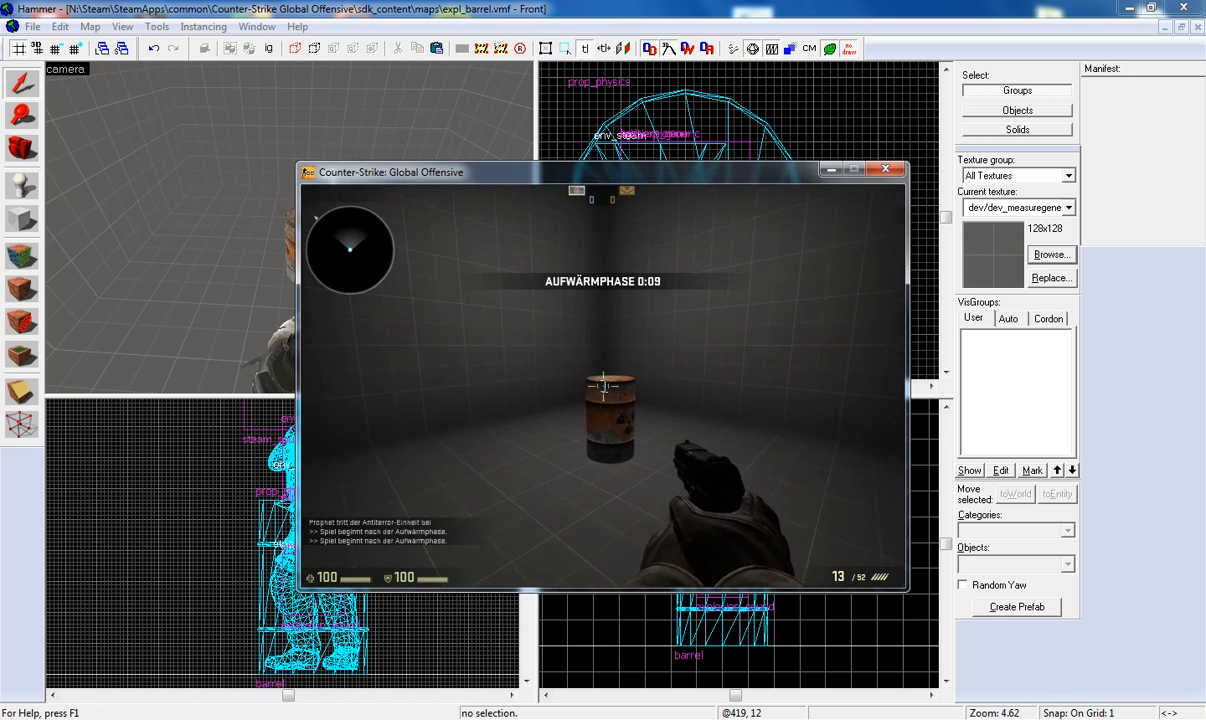
key("w")
key("w")
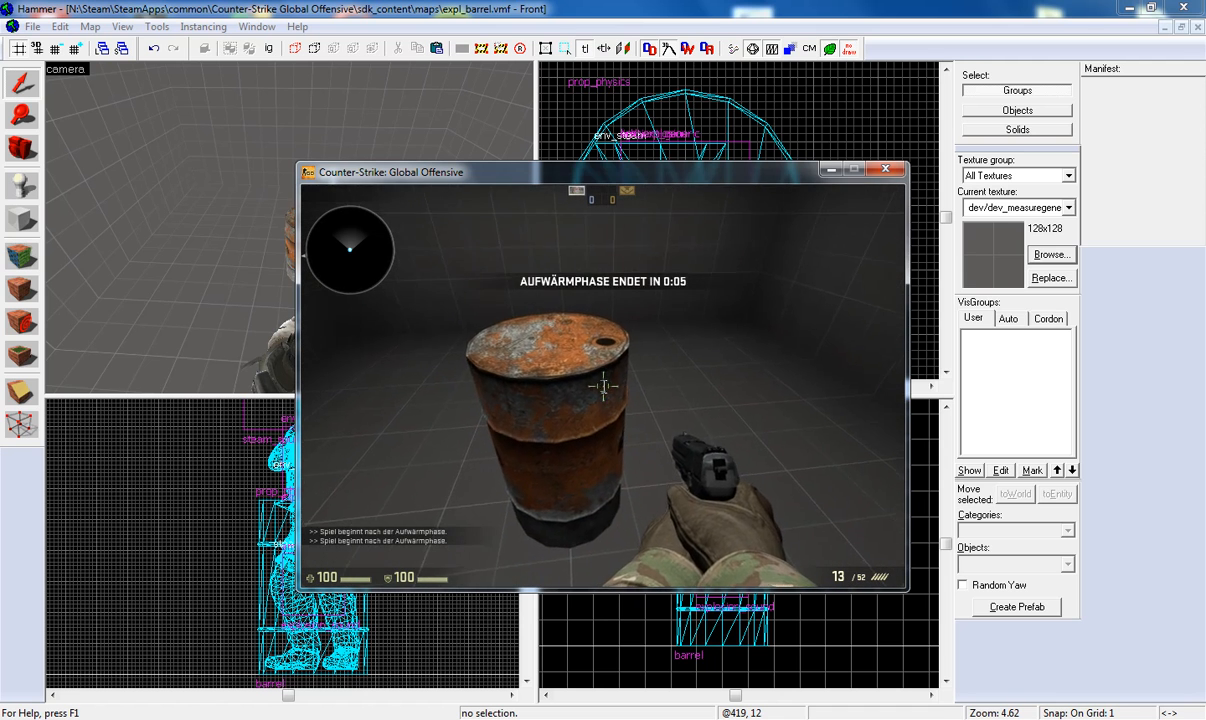
key("s")
key("s")
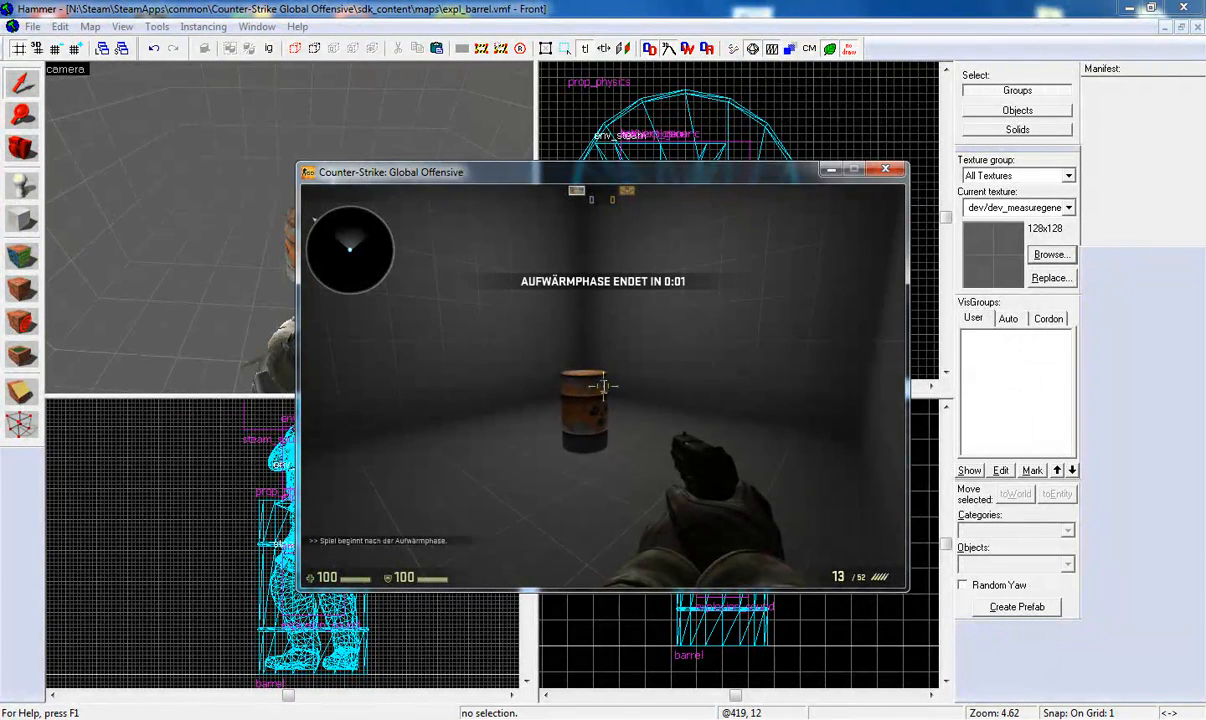
key("w")
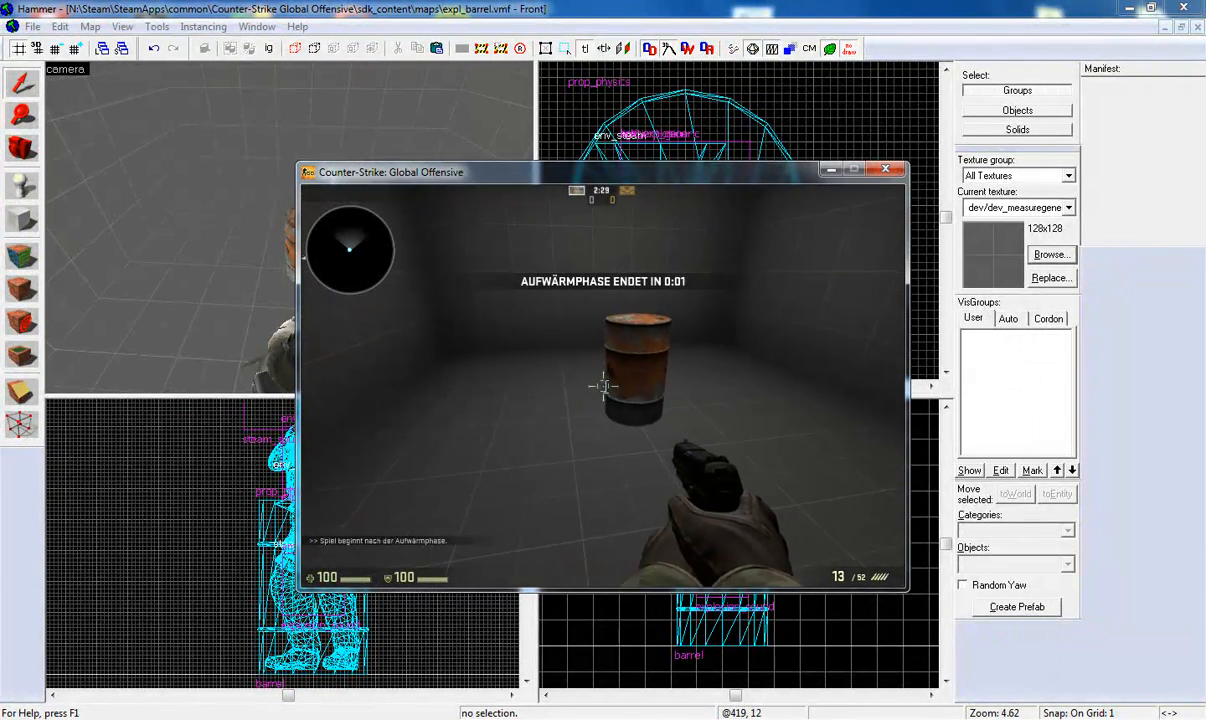
key("w")
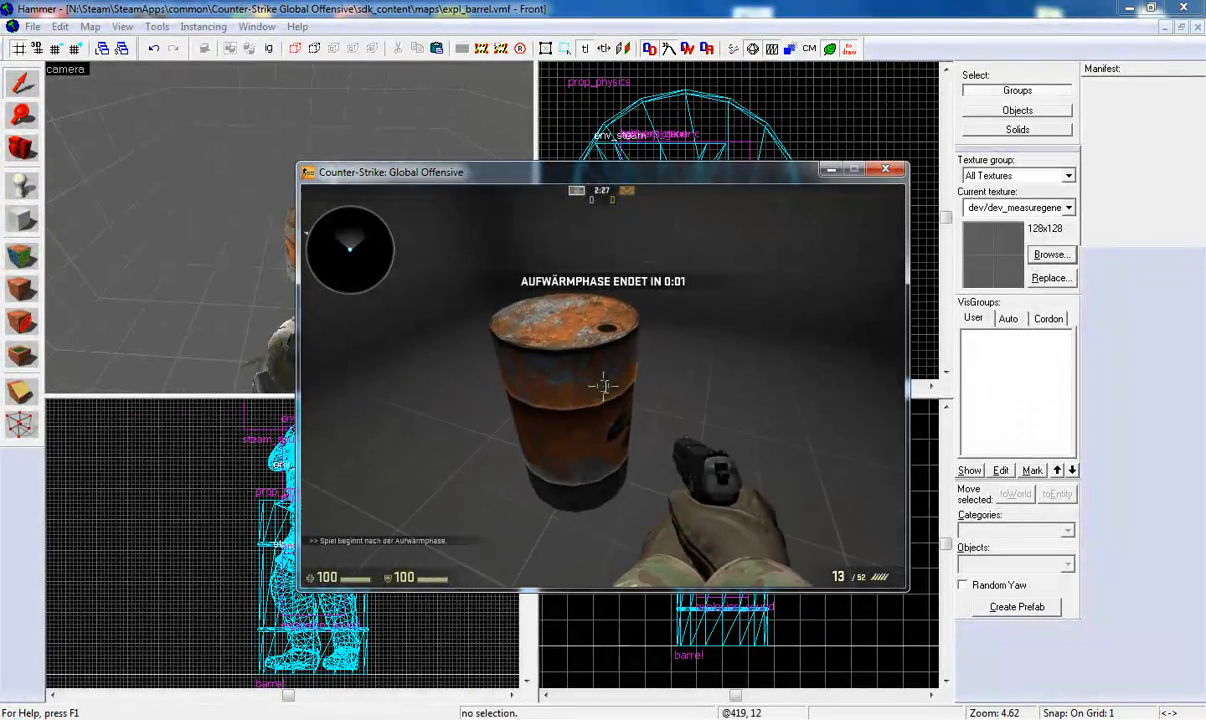
key("e")
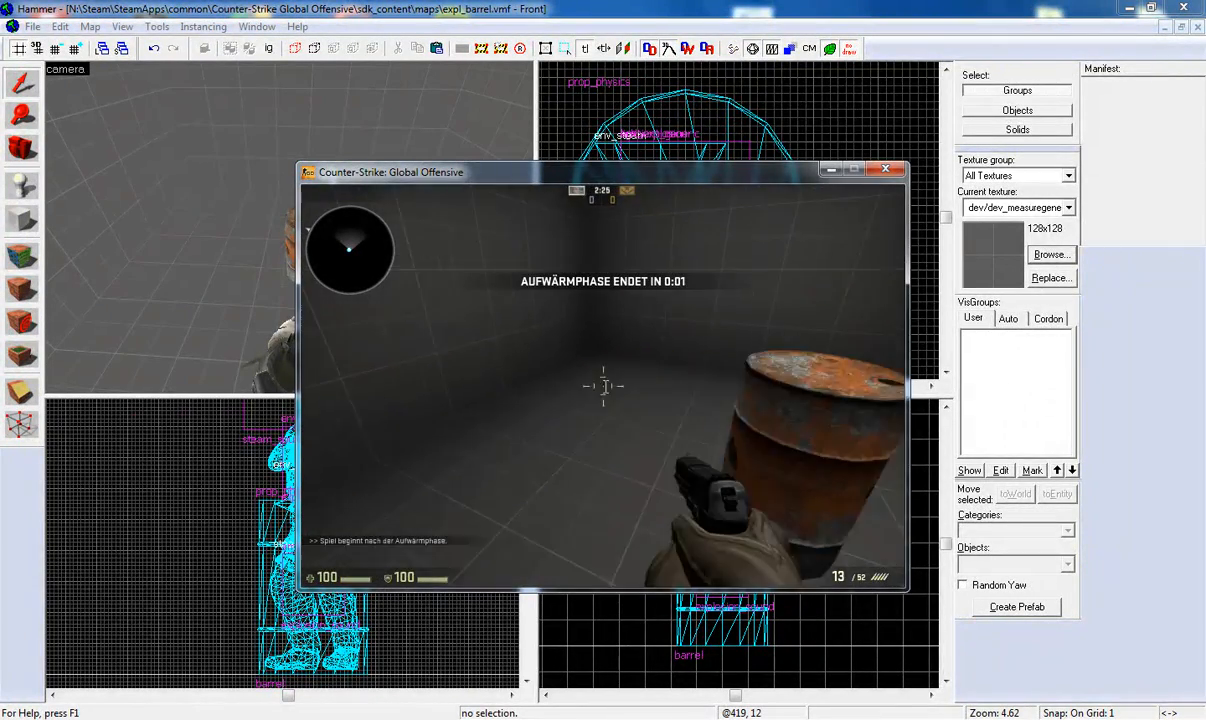
key("e")
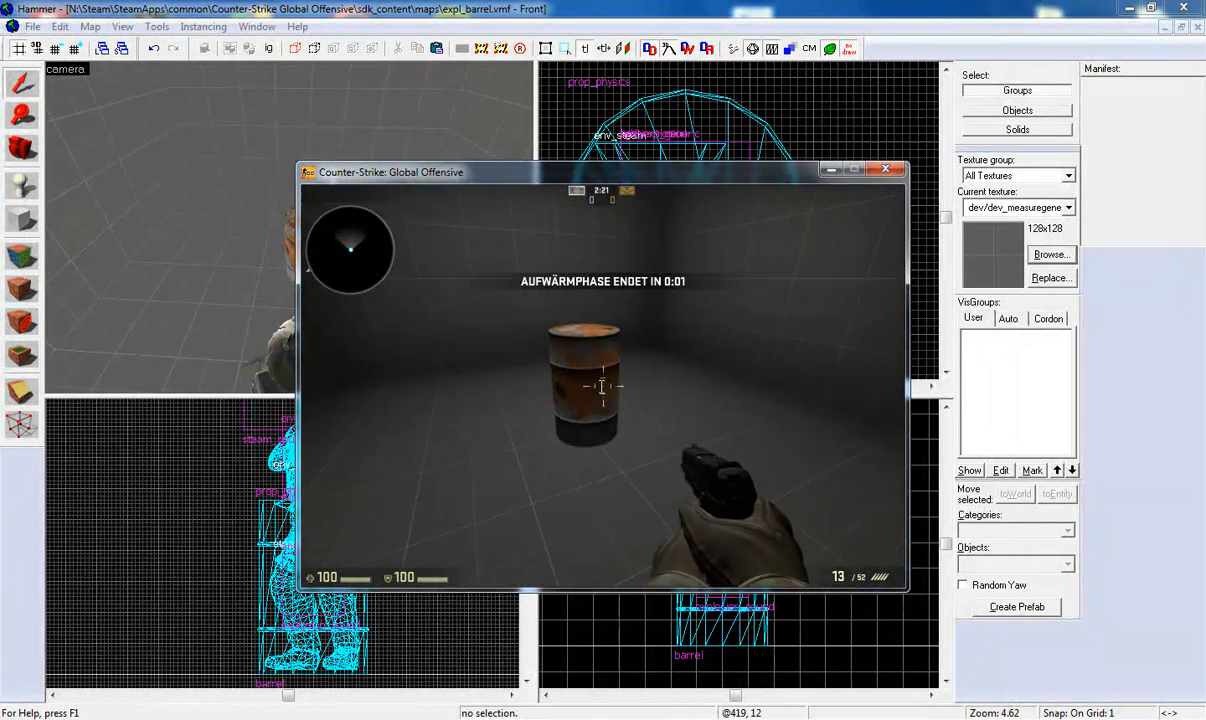
- Back away from the barrel, shoot it with the pistol to test its explosion, and pause the game
key("s")
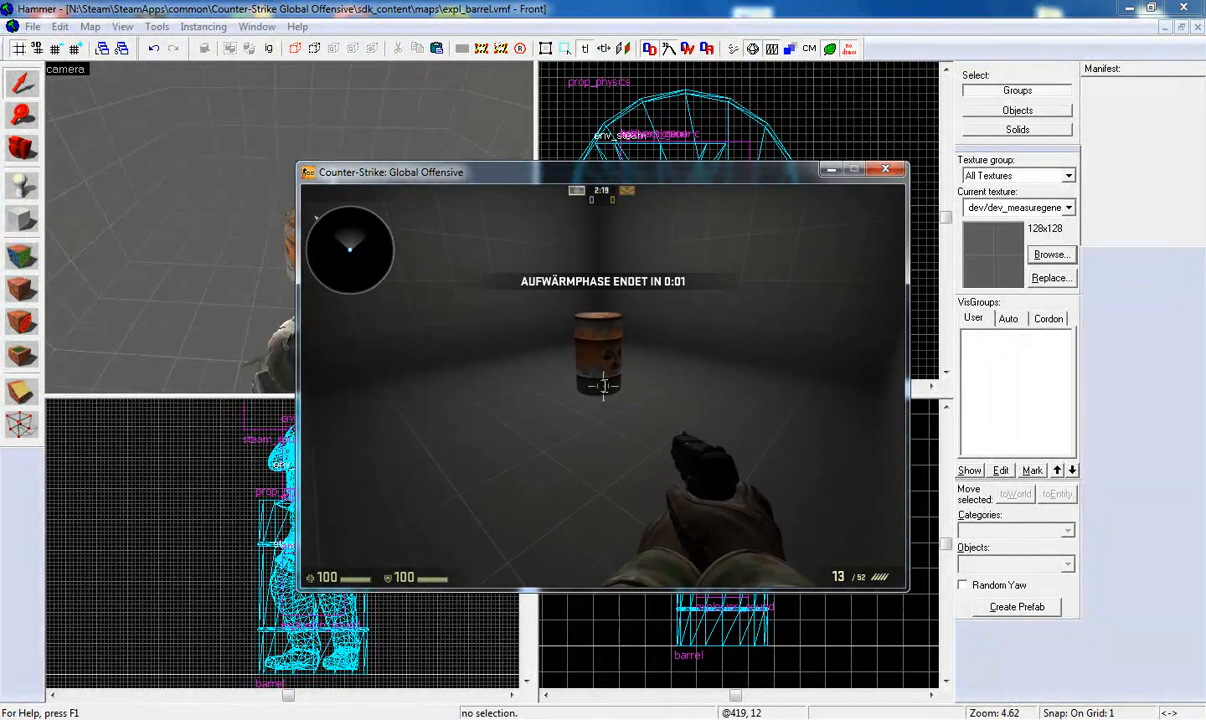
left_click(603, 386)
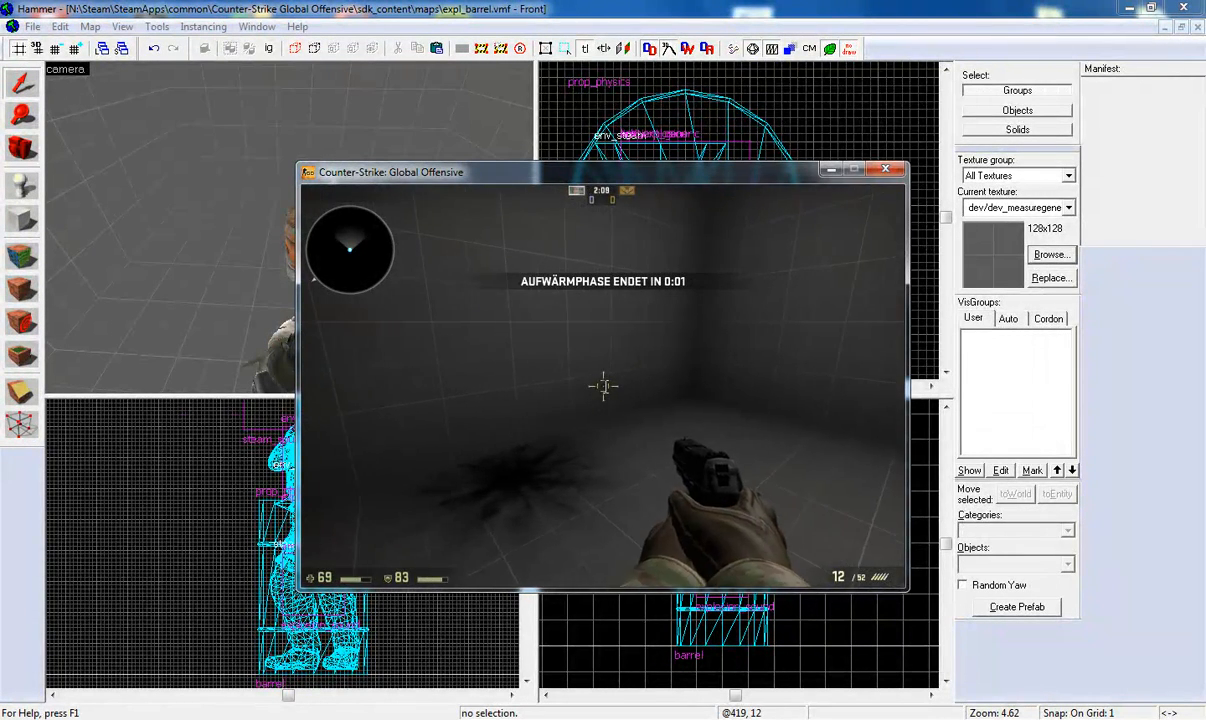
key("Escape")
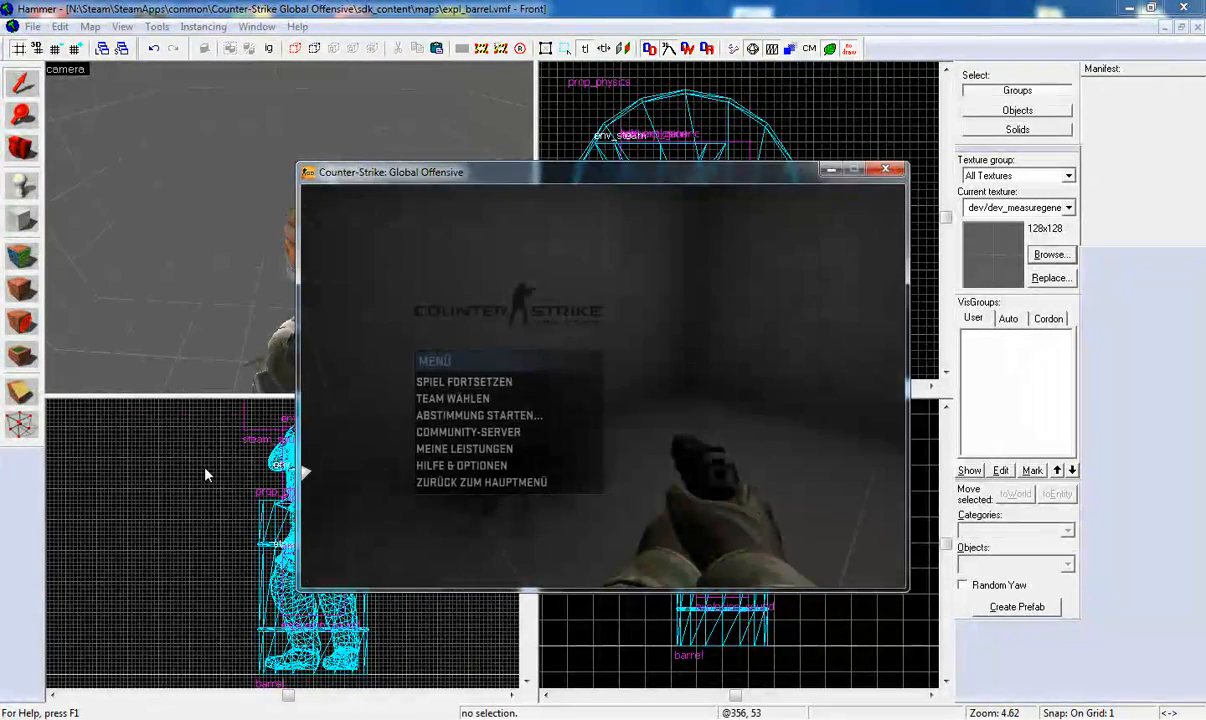
- Switch to Hammer and place a prop_physics entity on the floor beside the existing barrel
left_click(205, 475)
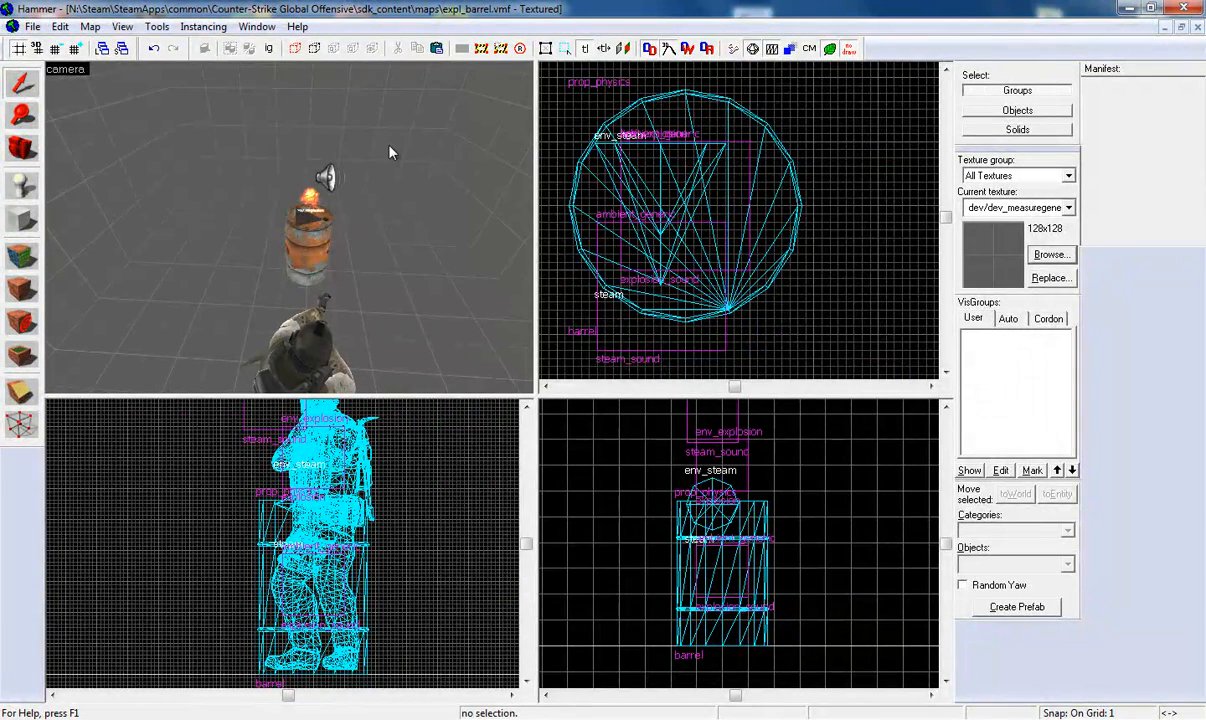
key("w")
key("d")
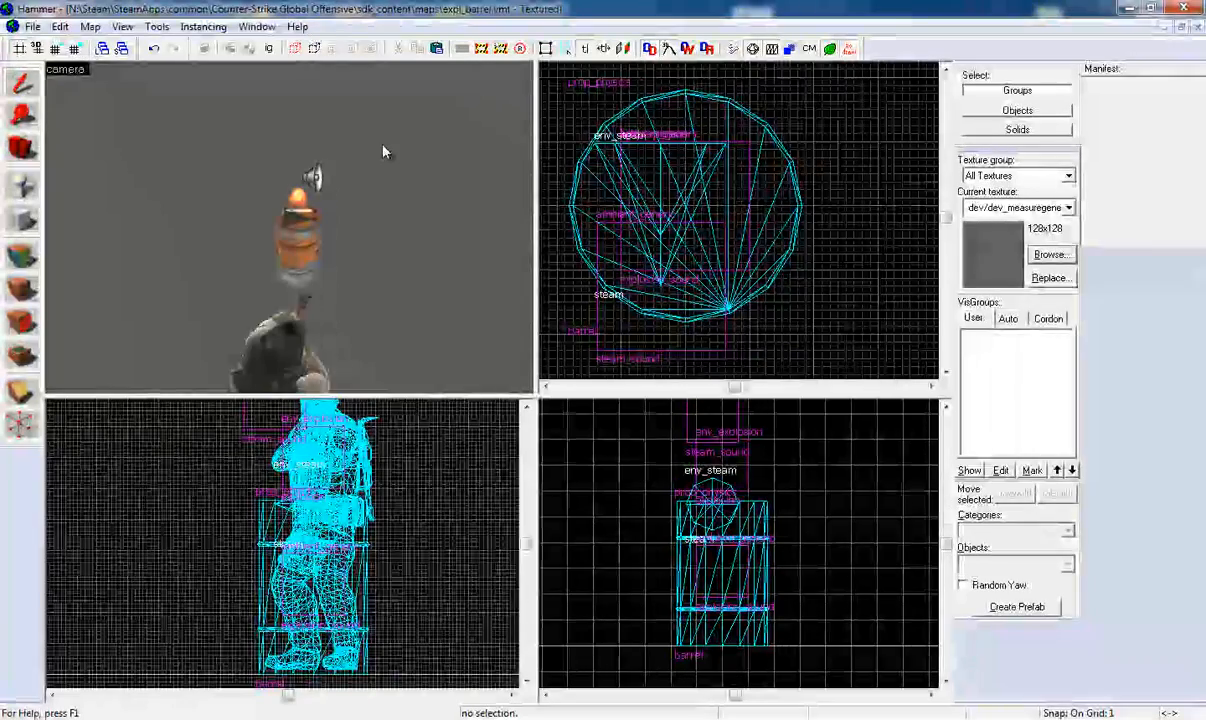
key("w")
key("d")
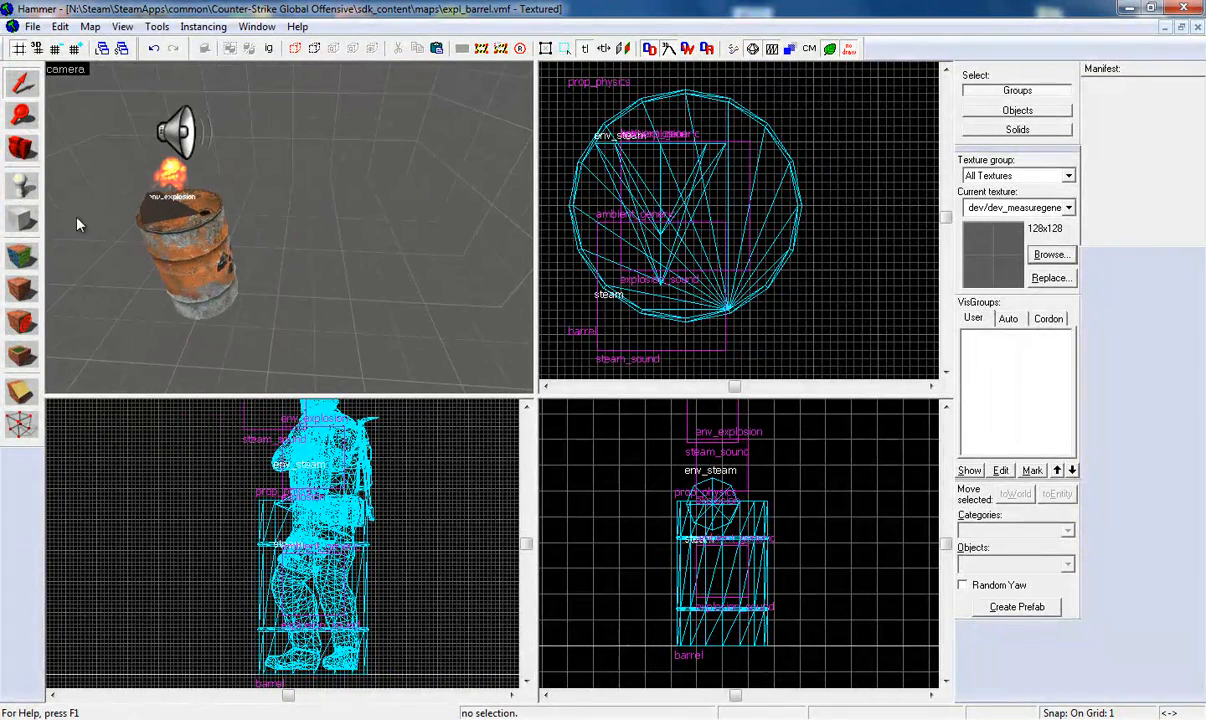
left_click(26, 190)
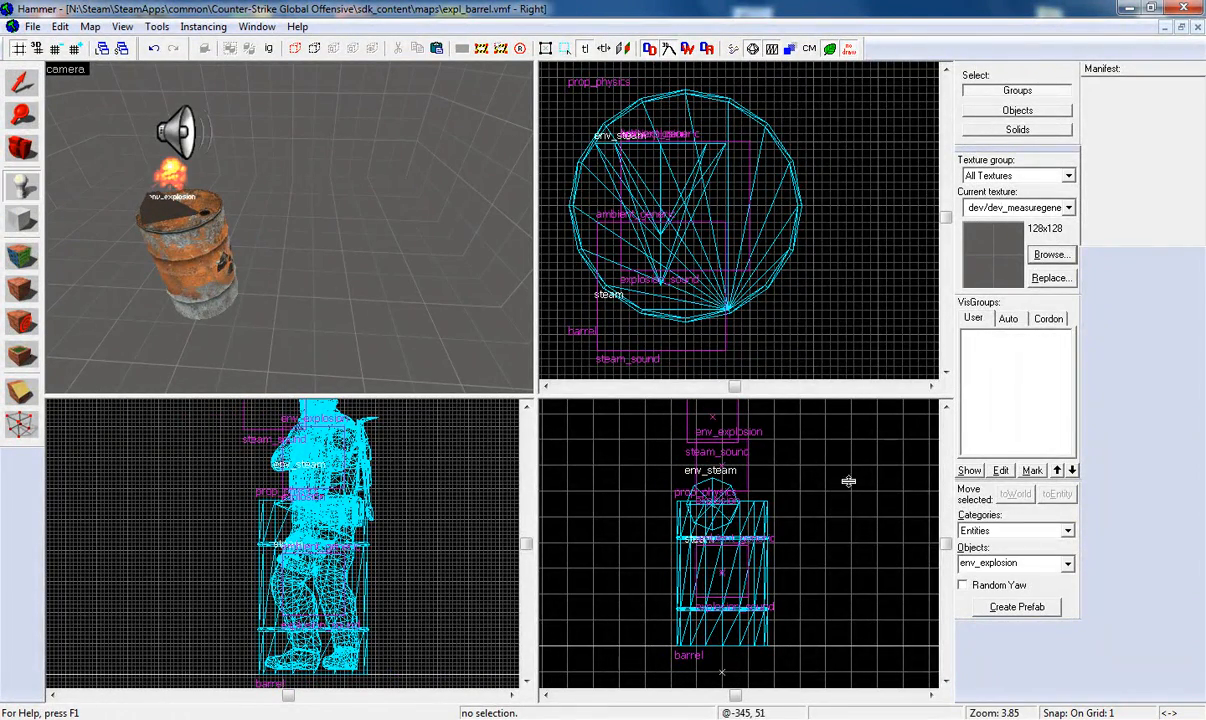
left_click(1006, 560)
type("pro")
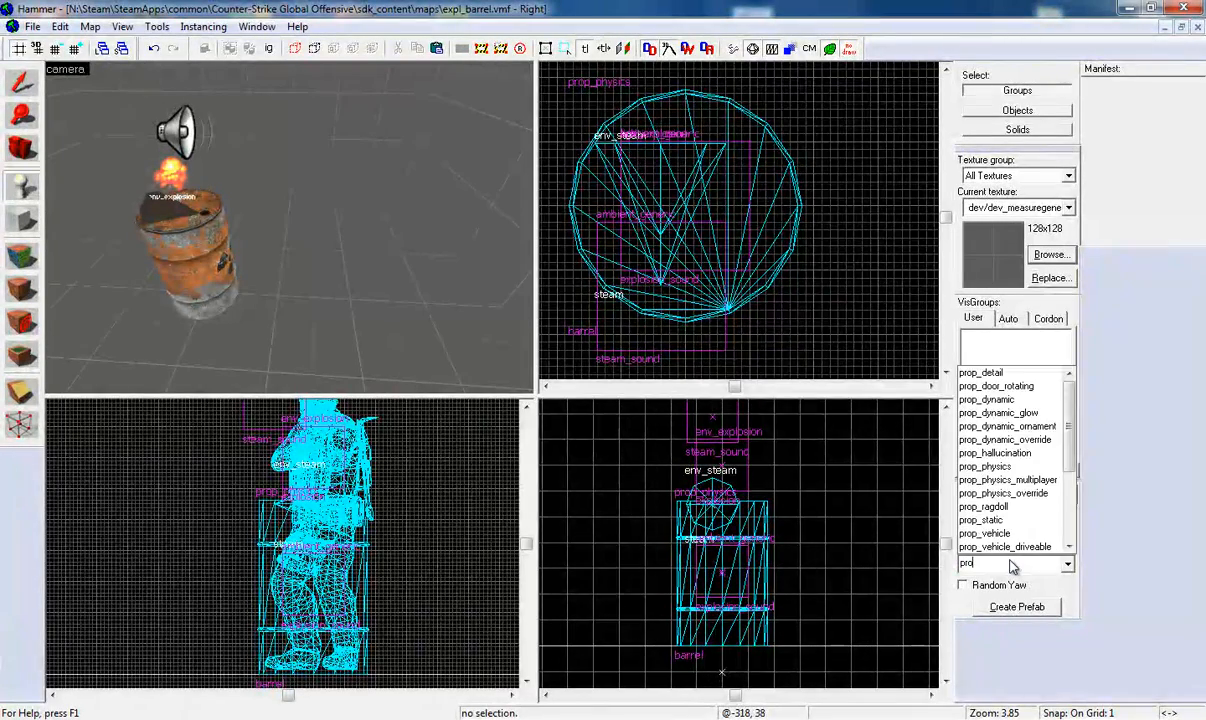
type("p_phy")
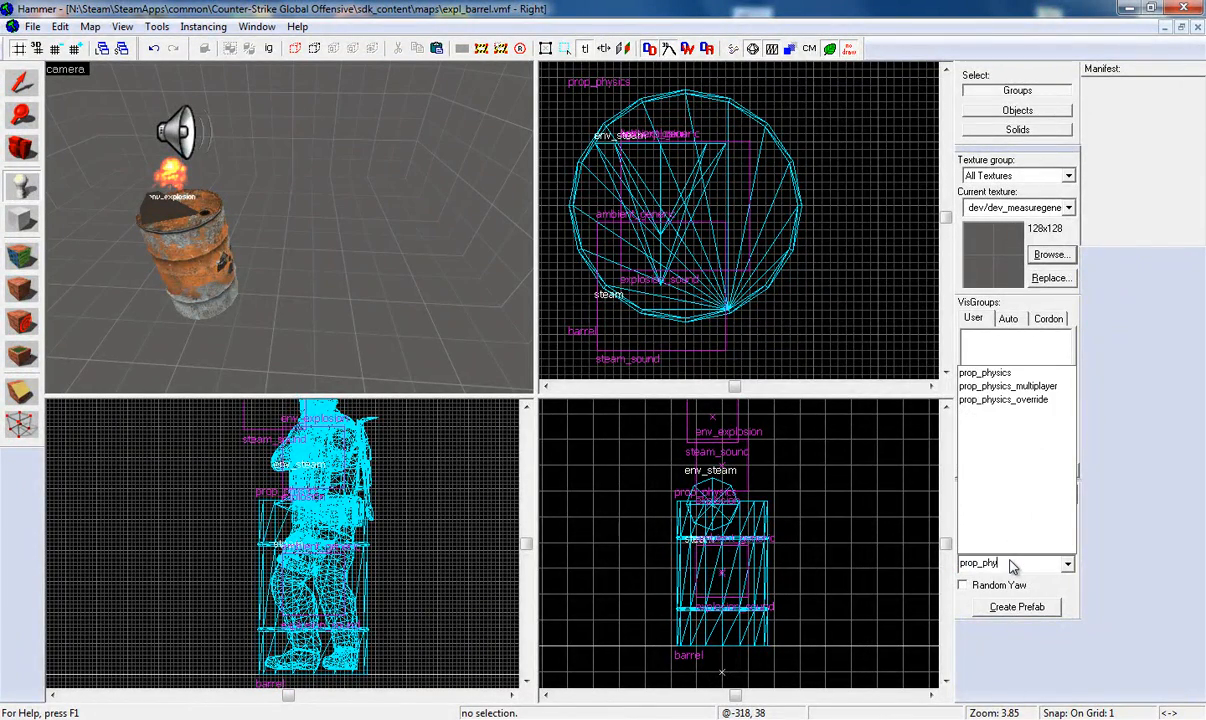
key("Down")
key("Return")
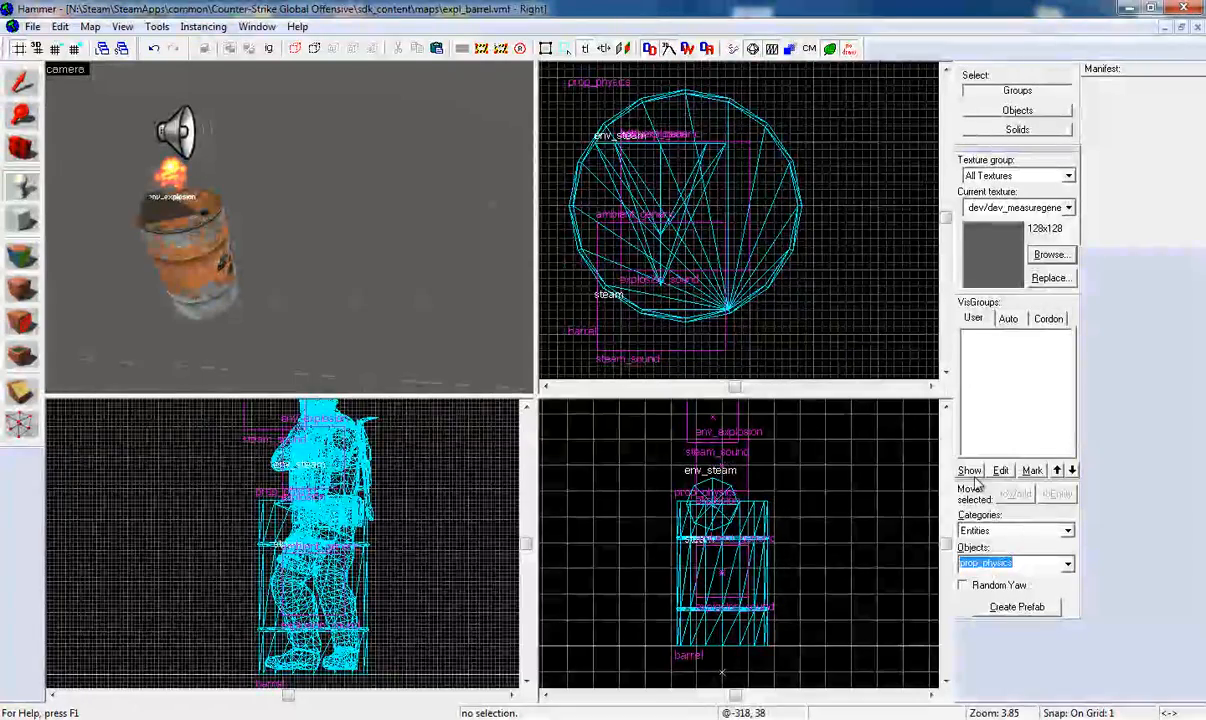
left_click(342, 290)
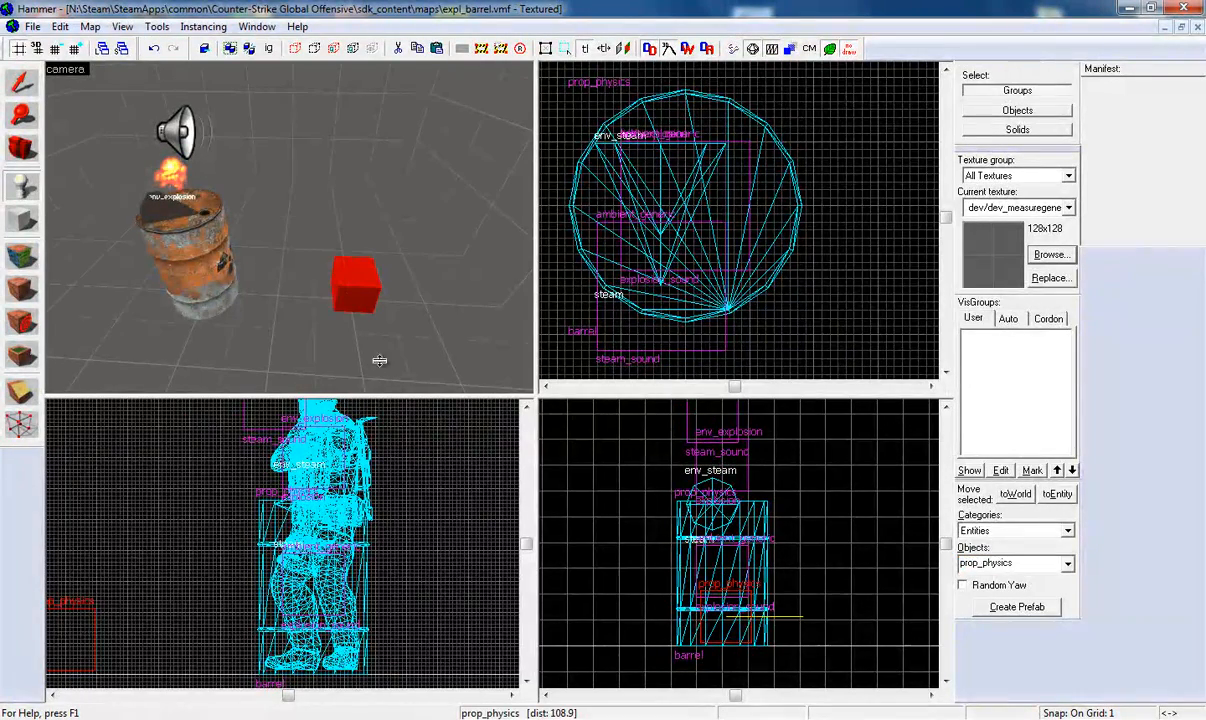
- Open the new prop_physics entity's properties and browse for its World Model
left_click(24, 86)
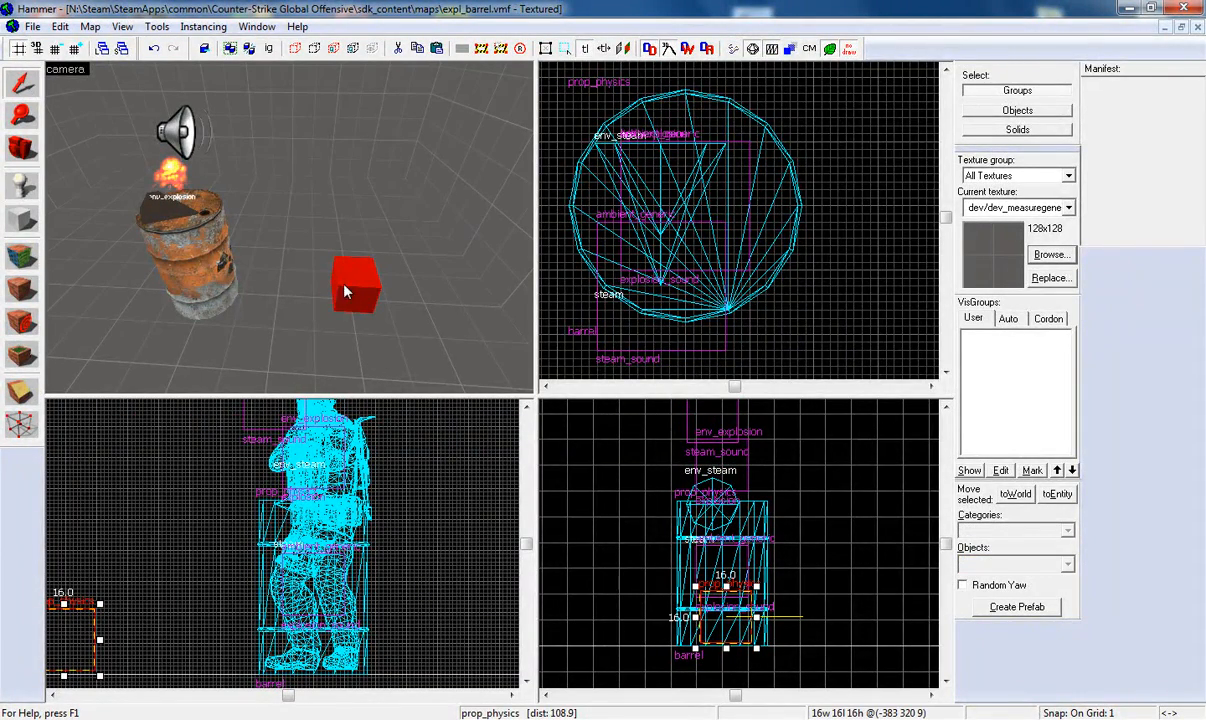
double_click(389, 299)
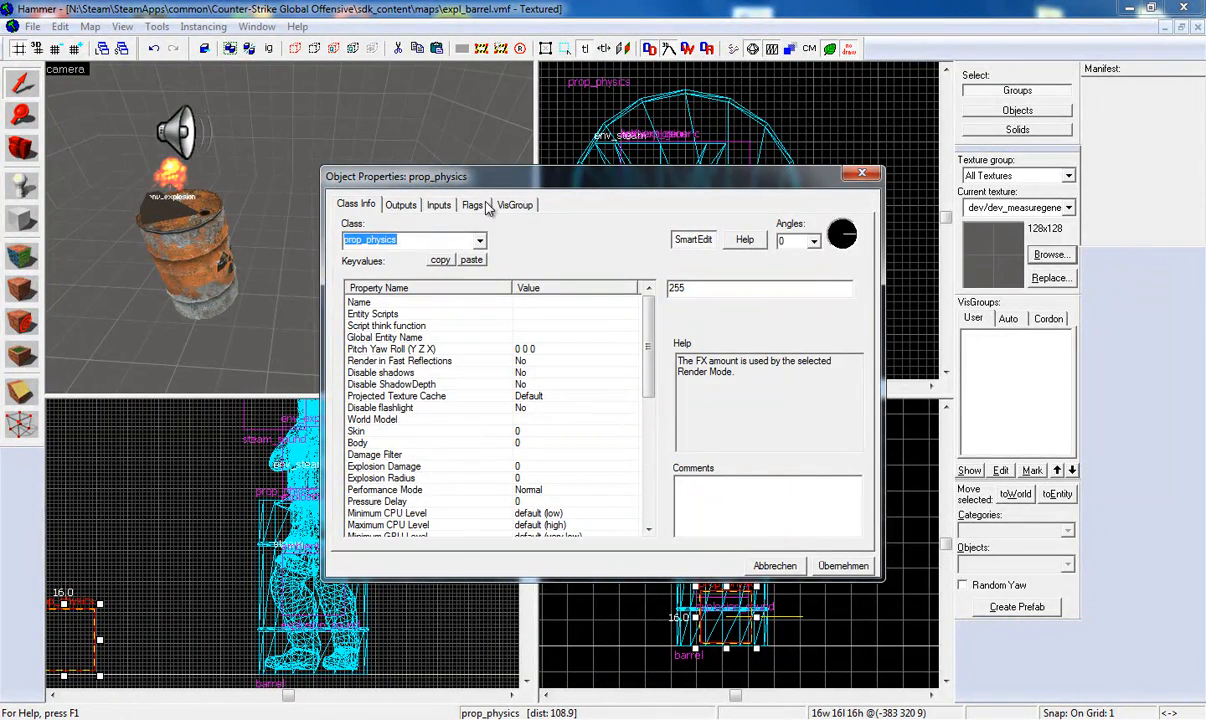
left_click_drag(507, 187, 374, 427)
left_click_drag(481, 417, 621, 223)
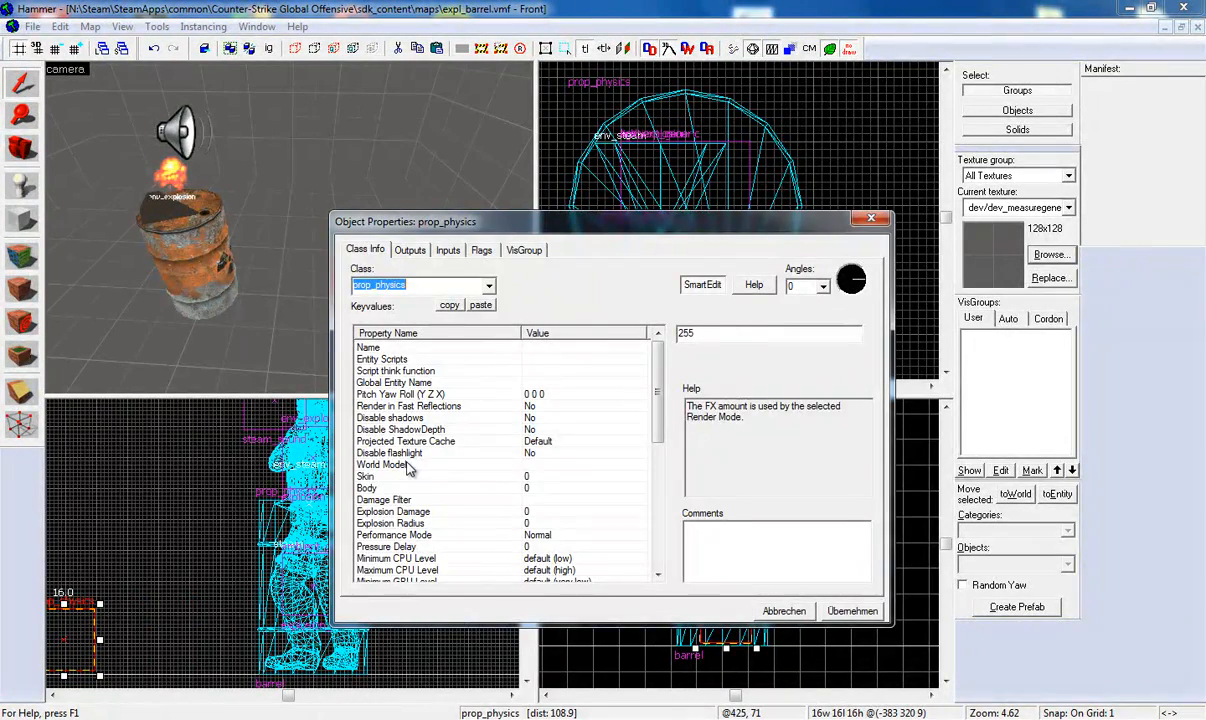
left_click(395, 465)
left_click(694, 355)
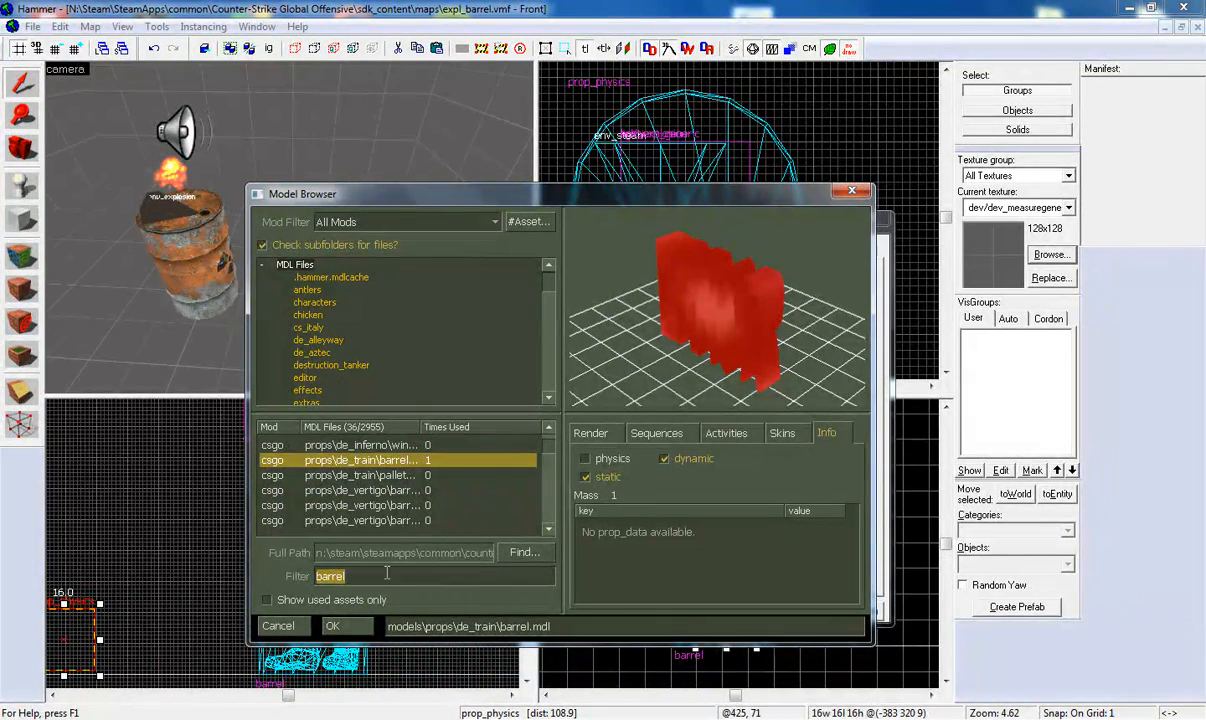
- Preview the candidate models matching the barrel filter, from dust_rusty_barrel.mdl to barrelwarning_clean.mdl
left_click(395, 476)
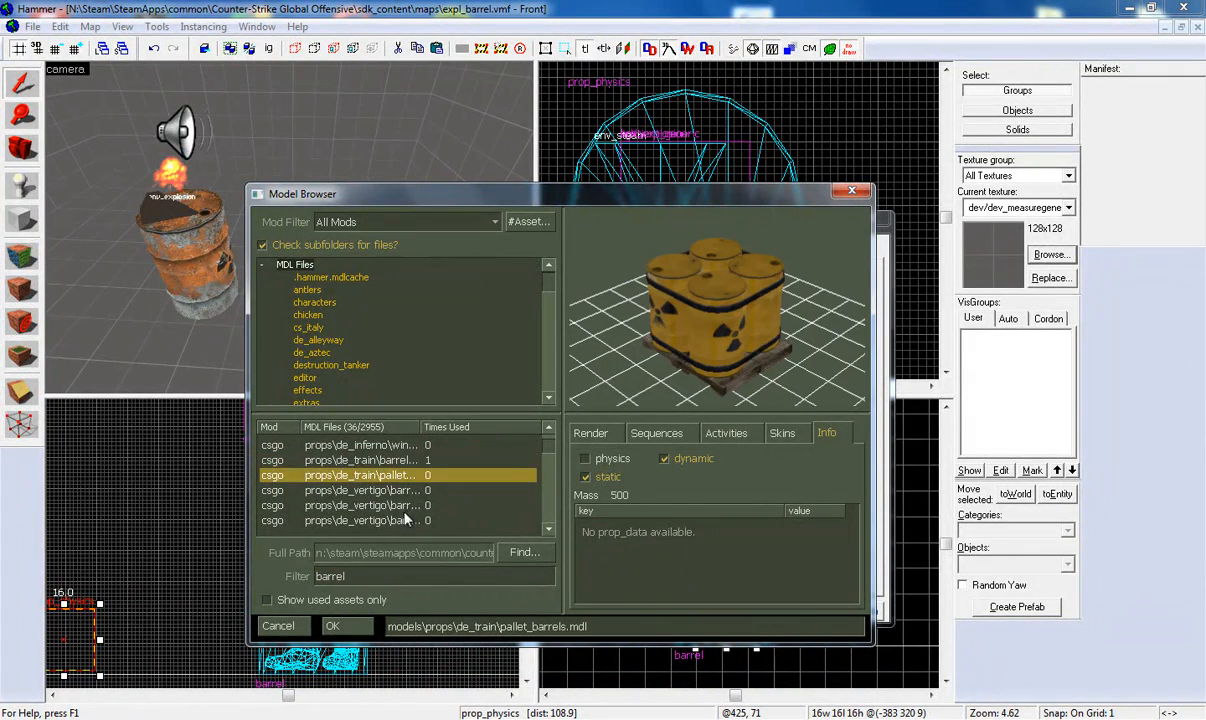
scroll(385, 465, "up", 1)
left_click(385, 459)
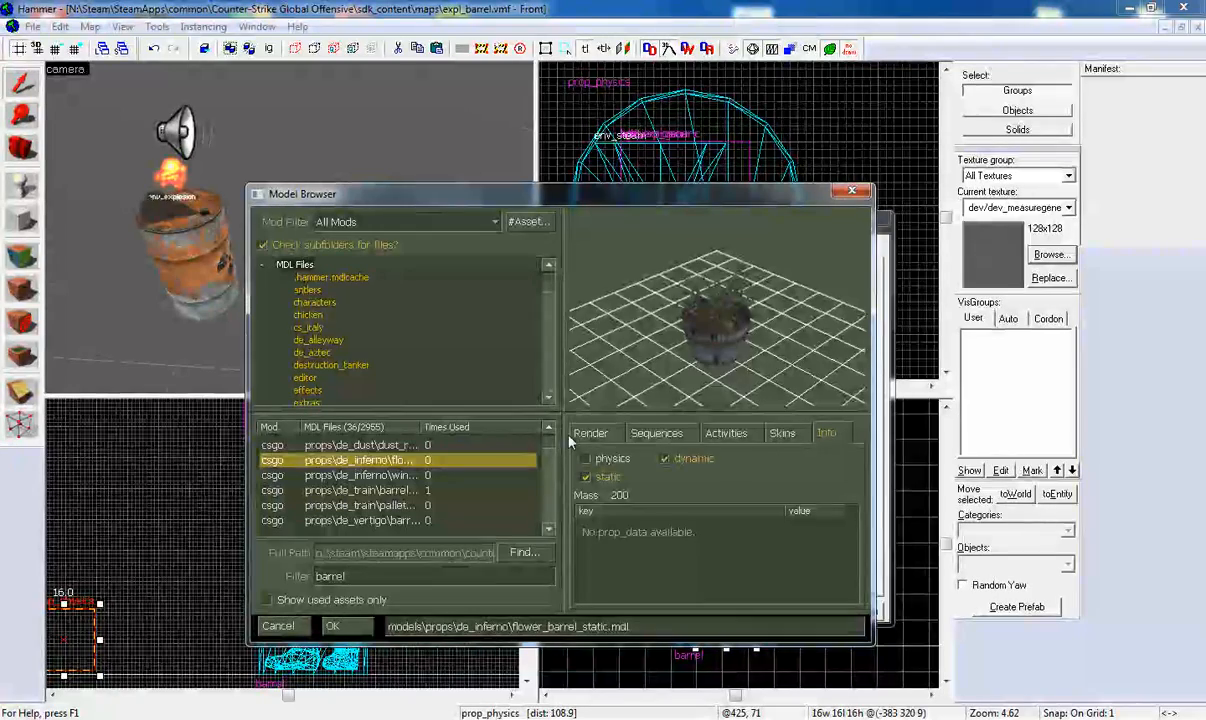
left_click(414, 446)
left_click(377, 476)
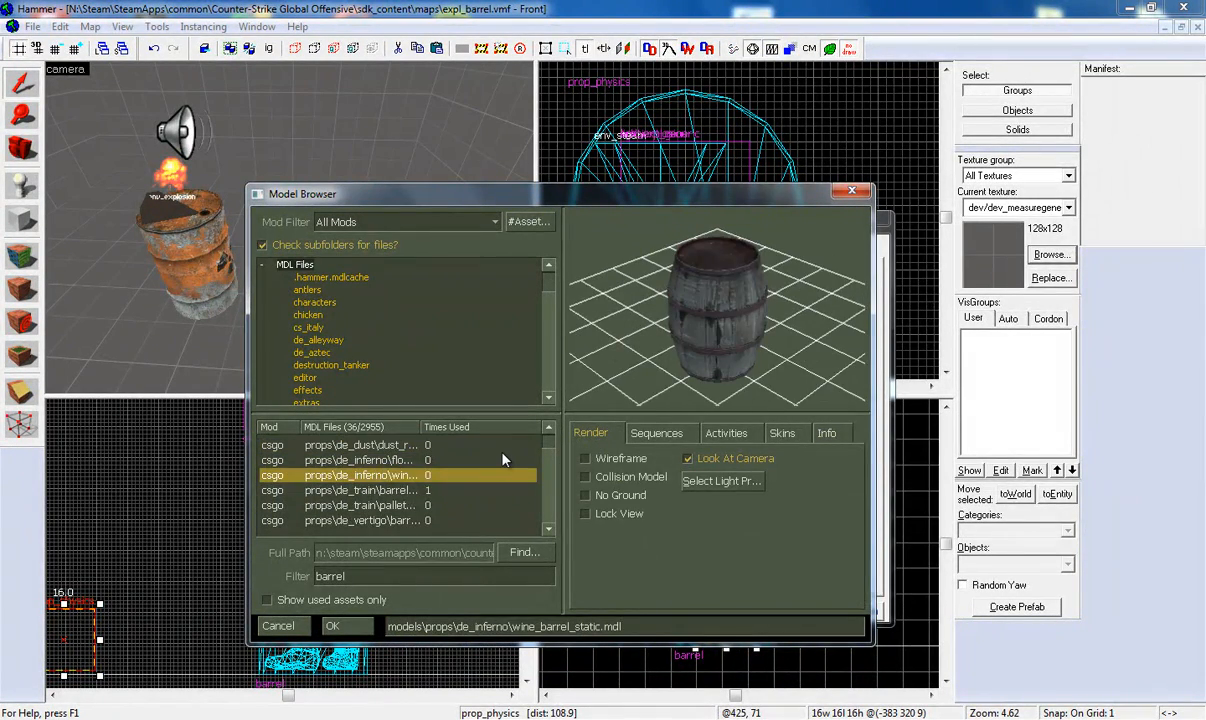
key("Down")
key("Down")
key("Down")
key("Down")
key("Down")
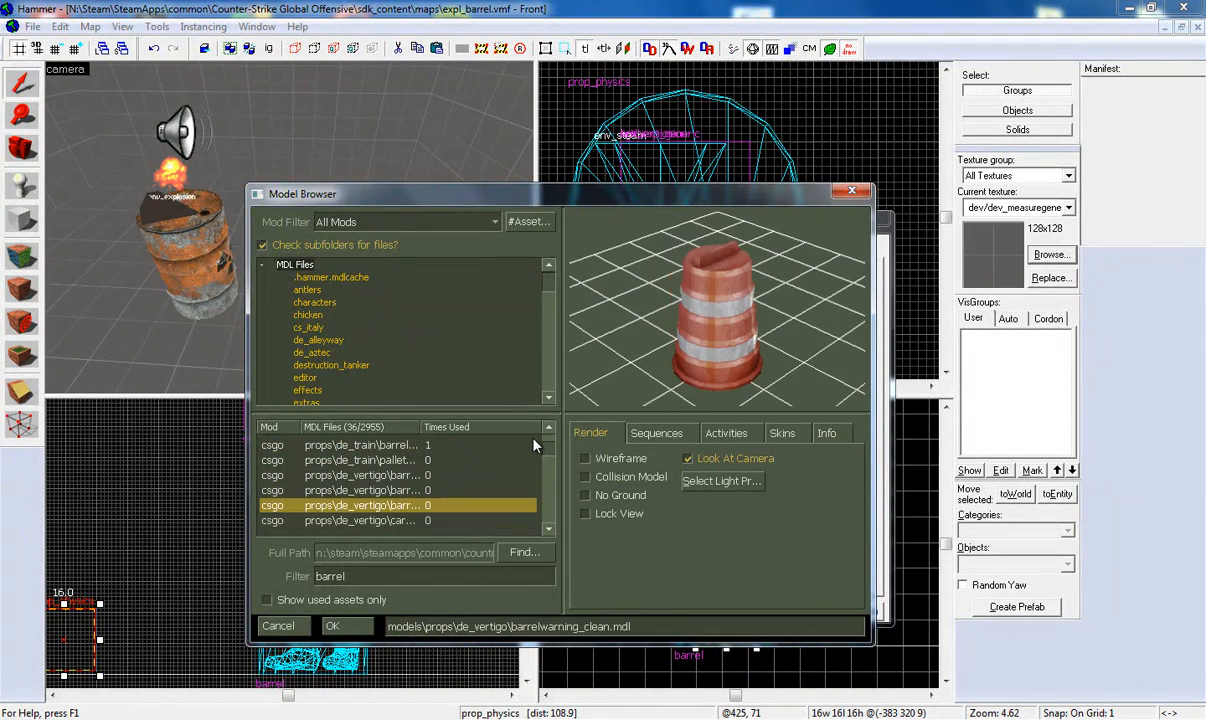
key("Home")
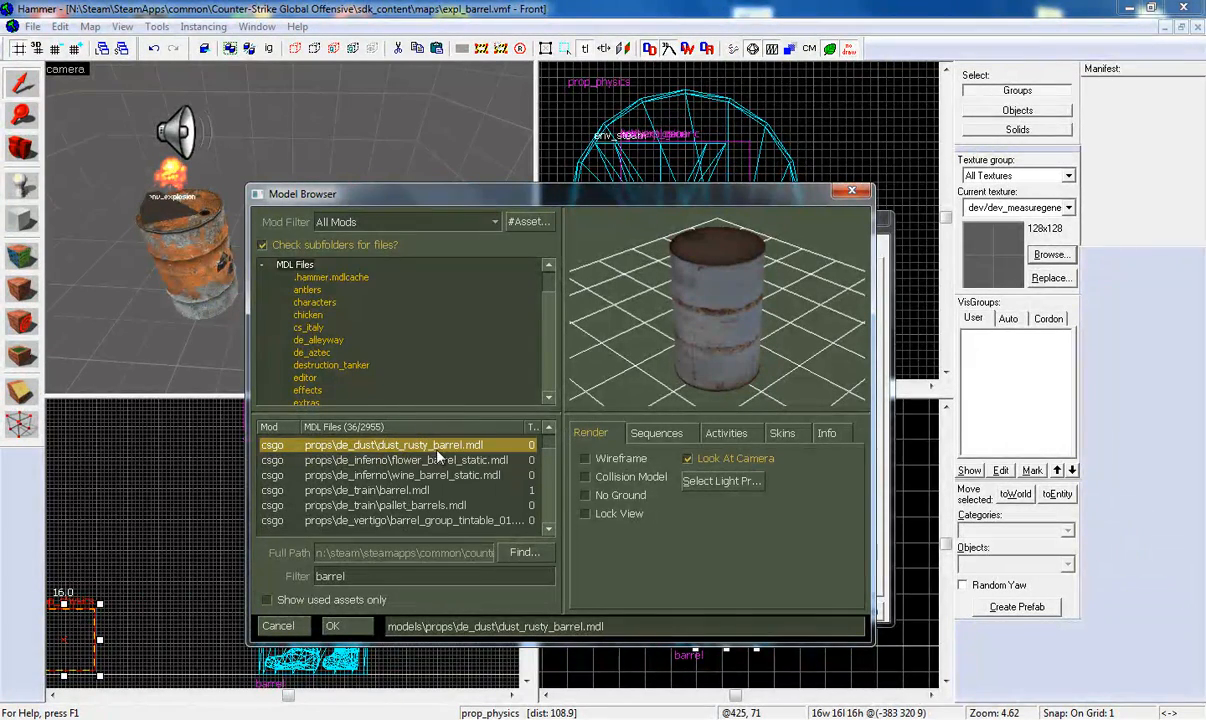
- Check the model info of dust_rusty_barrel.mdl, flower_barrel_static.mdl and wine_barrel_static.mdl for physics support
left_click(826, 433)
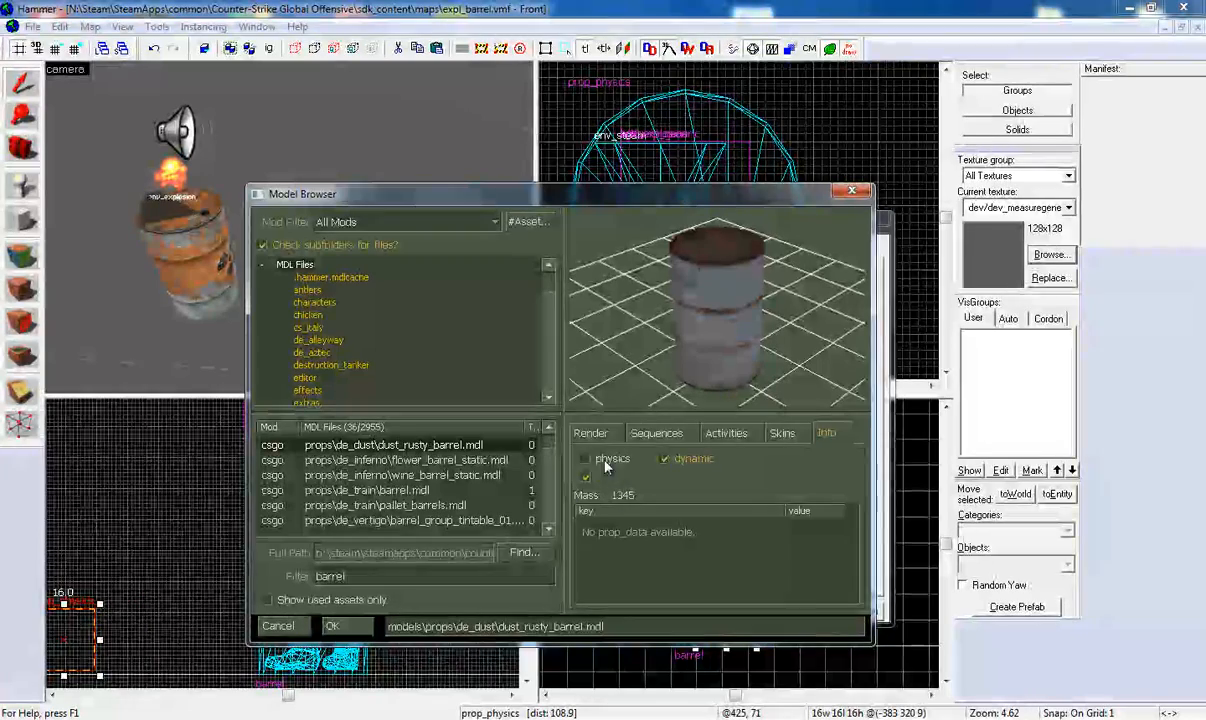
left_click(470, 460)
left_click(476, 475)
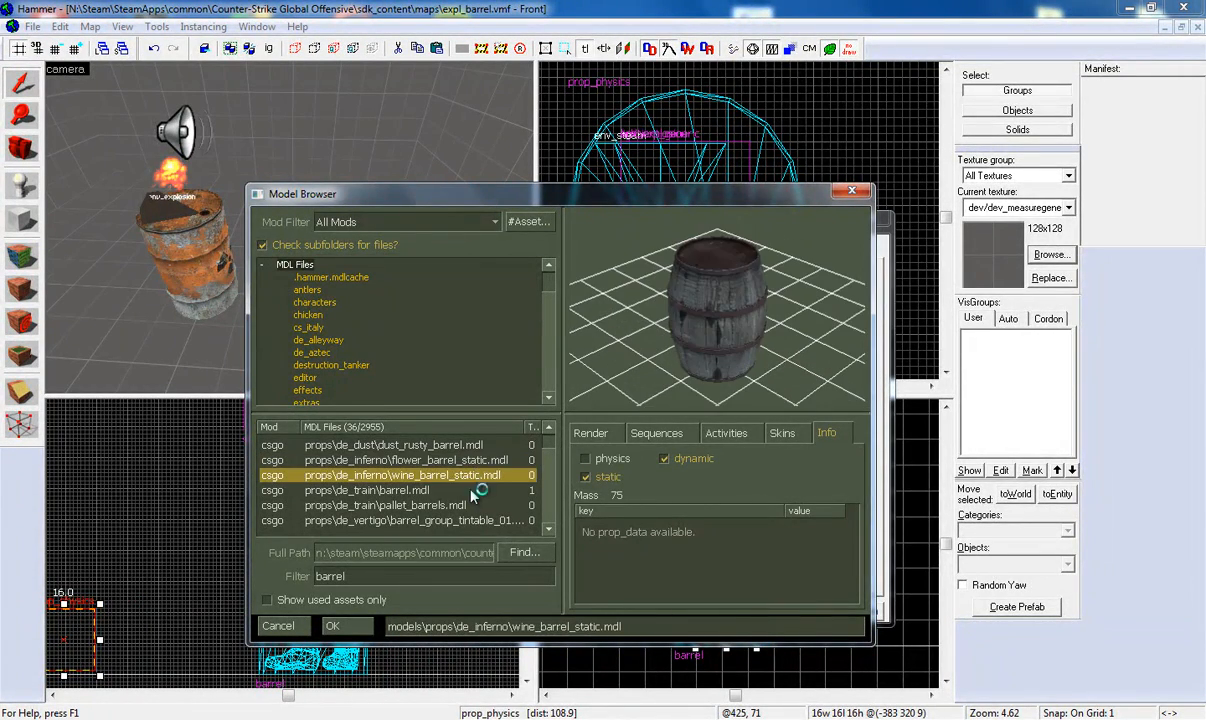
- Set the prop_physics entity's World Model to models/props/de_train/barrel.mdl
left_click(473, 491)
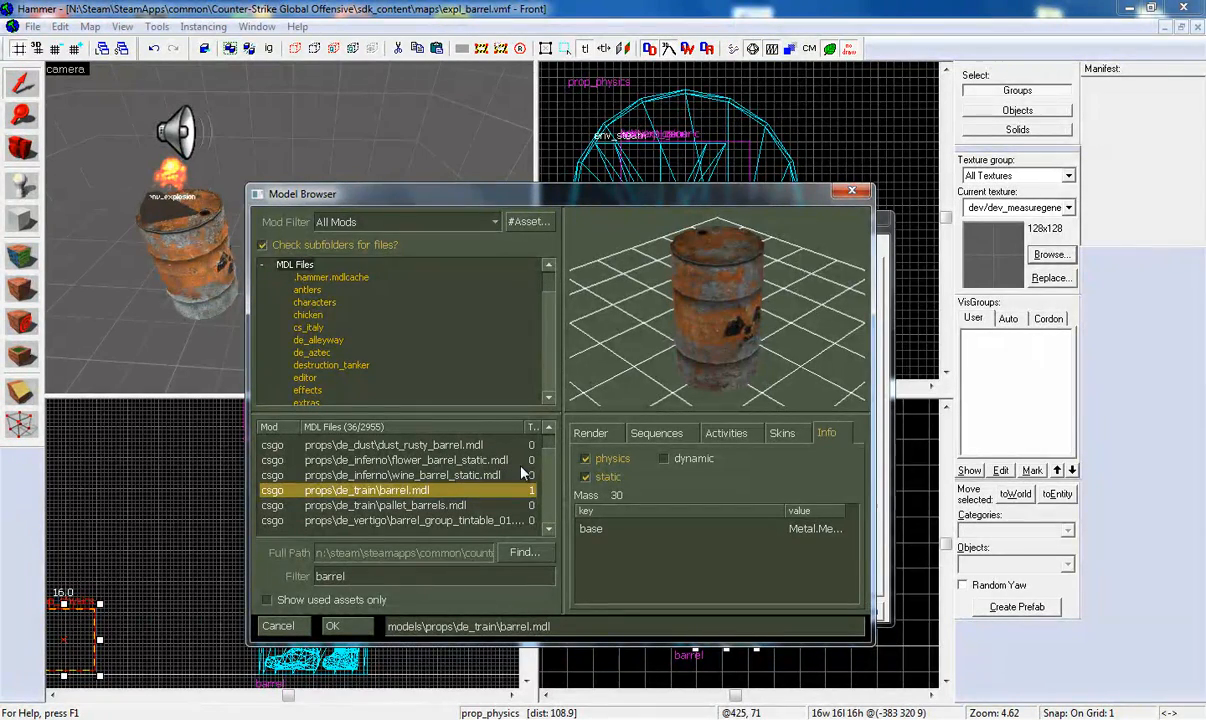
left_click_drag(630, 250, 605, 474)
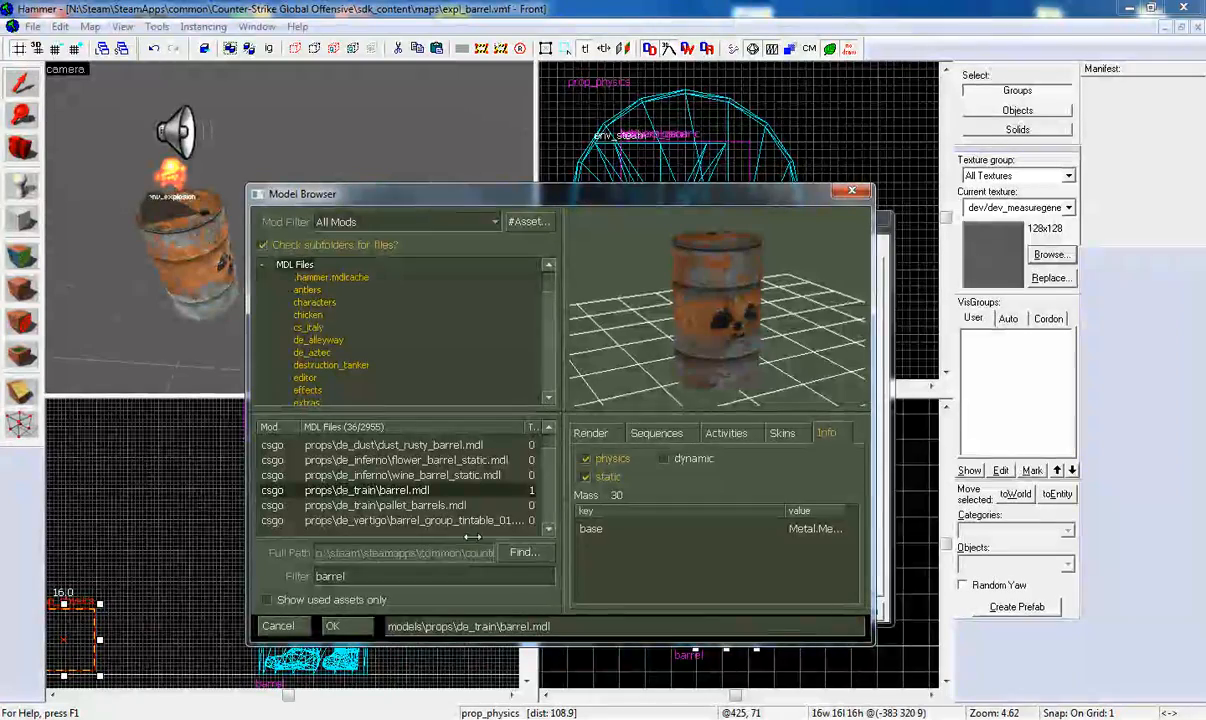
left_click(330, 626)
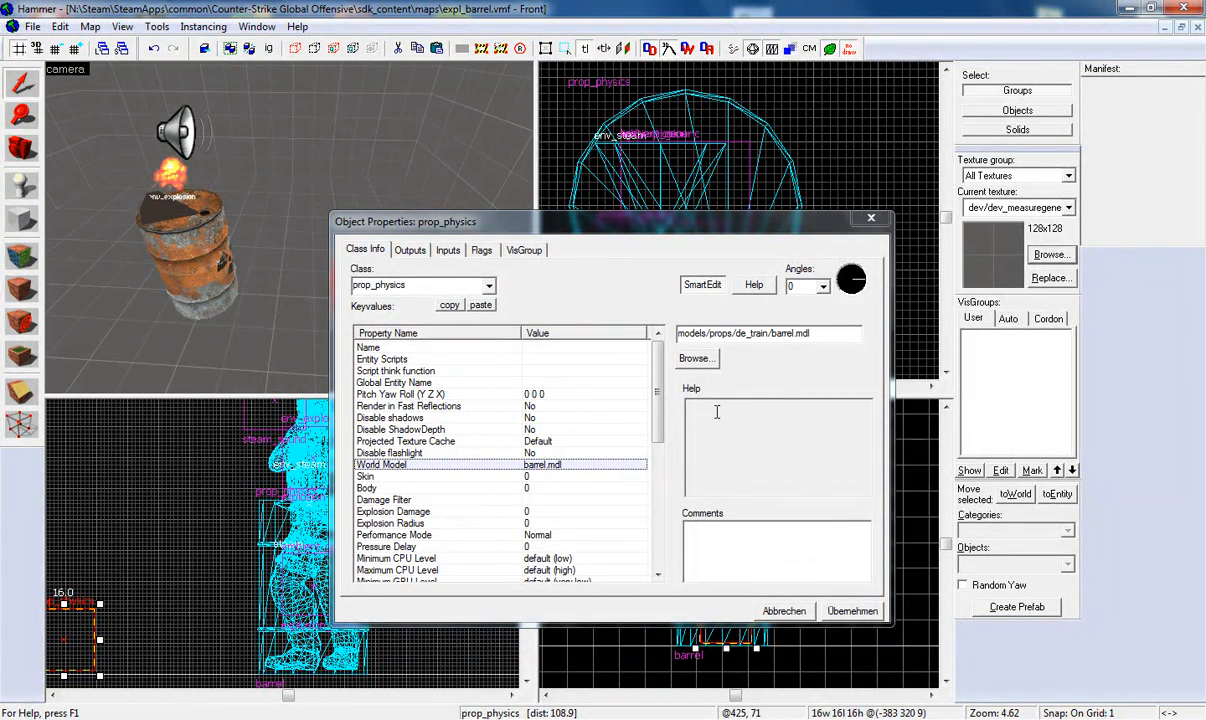
- Apply the barrel model, close the properties, set the grid snap to 4 and lower the new prop_physics barrel onto the floor
left_click(851, 612)
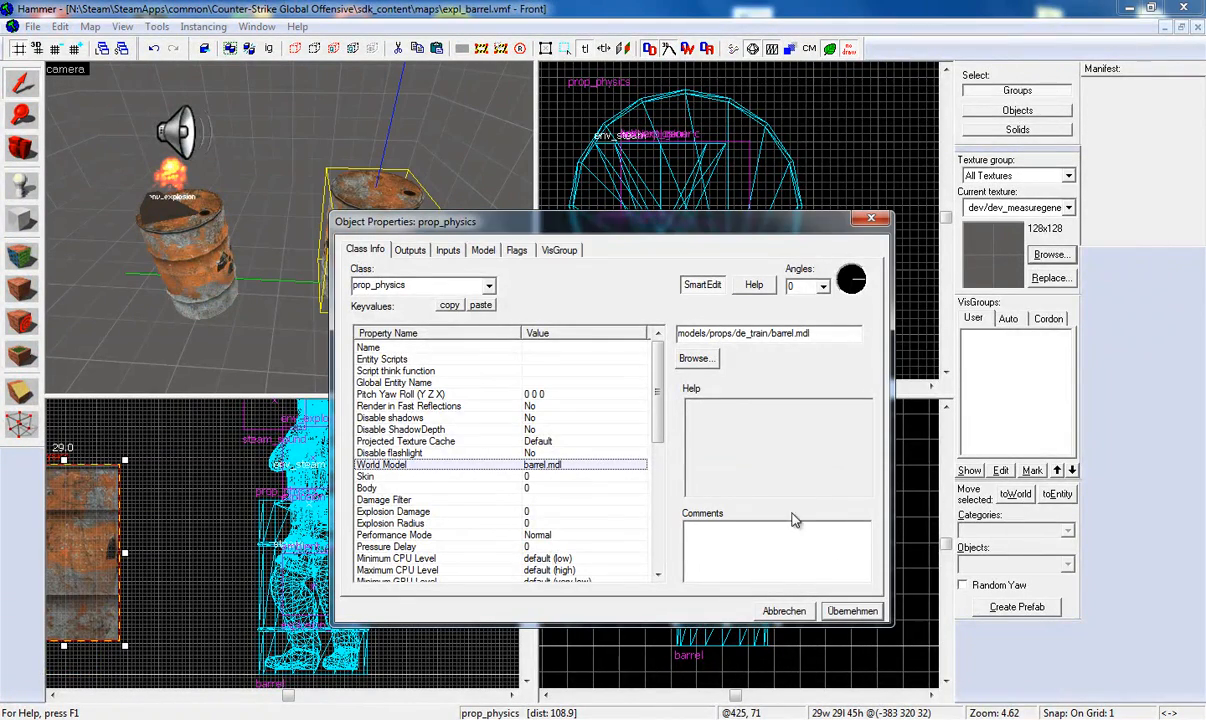
left_click(871, 219)
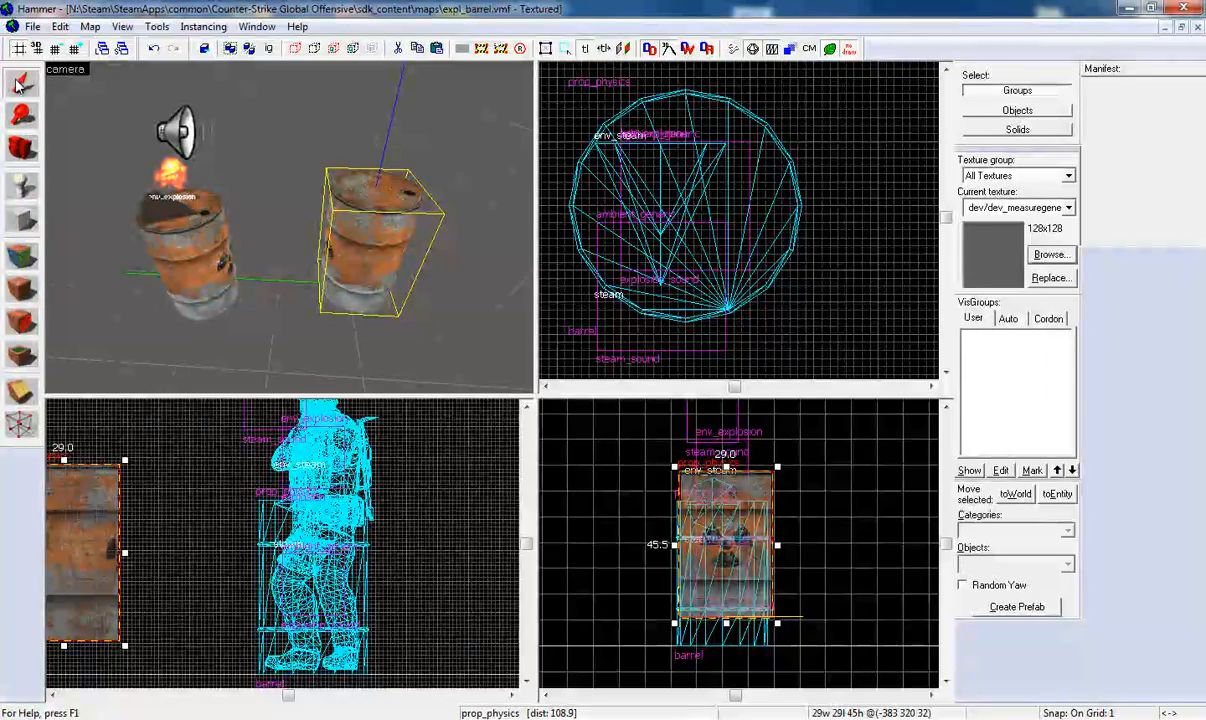
mouse_move(725, 533)
left_mouse_down()
mouse_move(713, 566)
mouse_move(728, 548)
left_mouse_up()
left_click(75, 49)
left_click(75, 49)
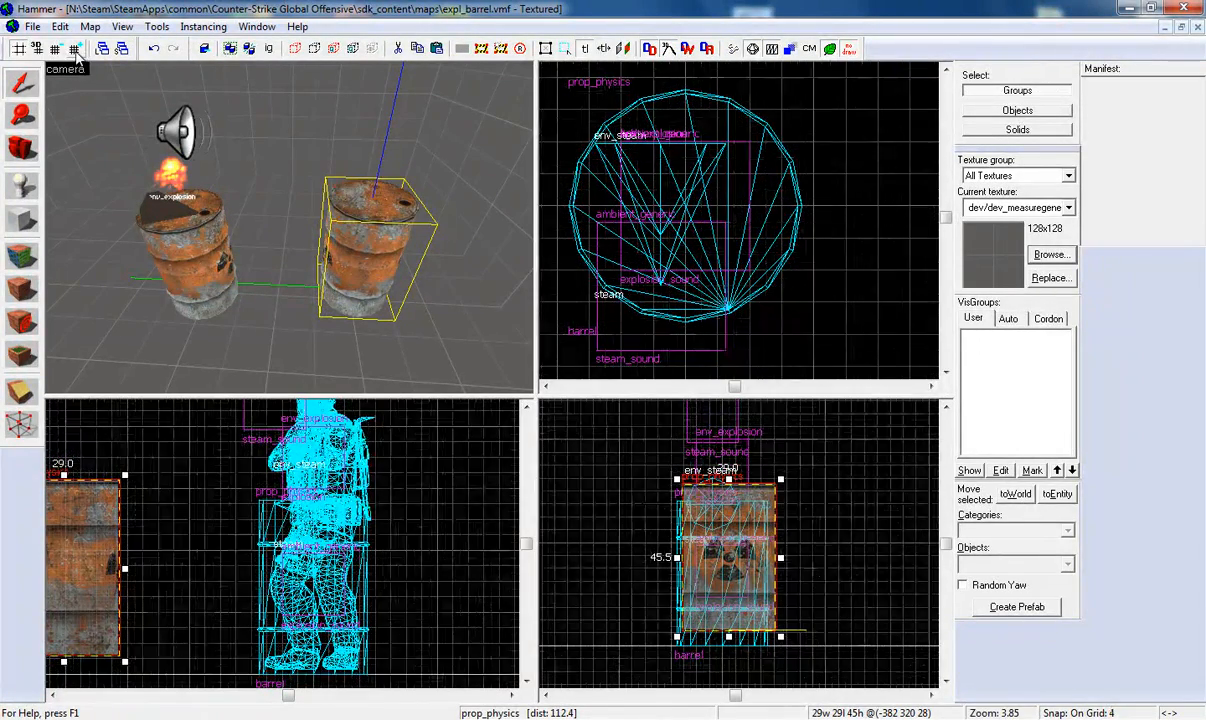
left_click_drag(727, 571, 721, 588)
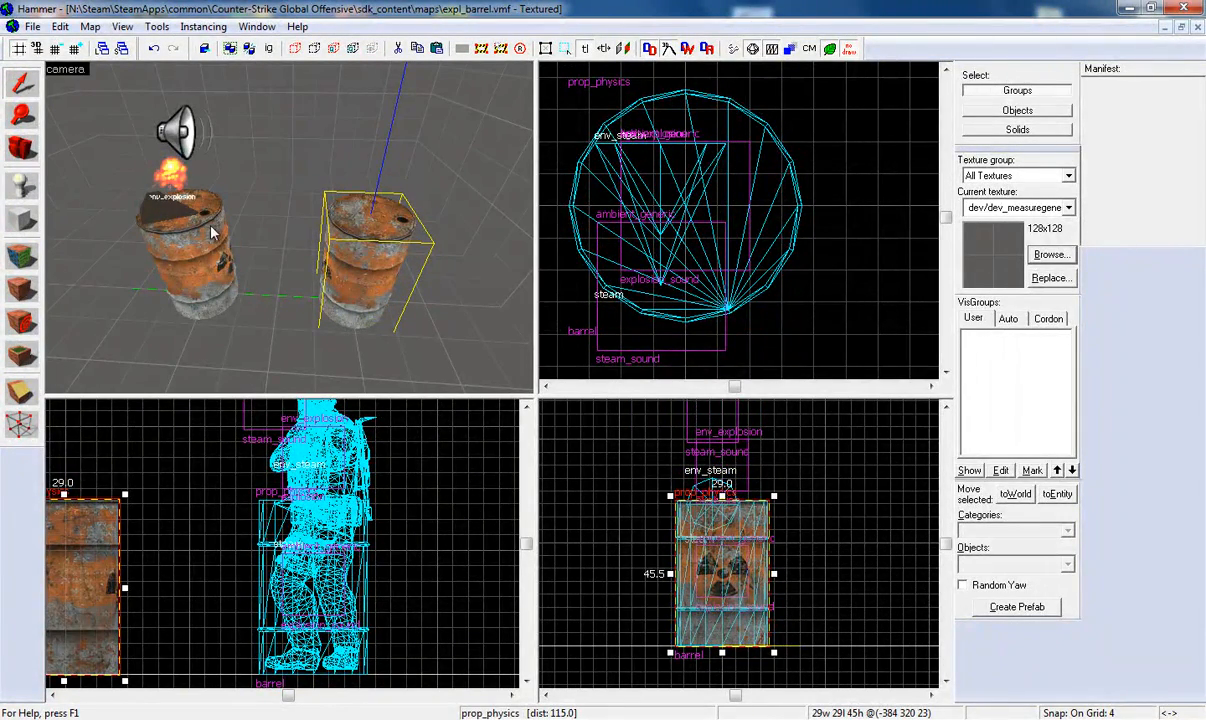
- Select the existing example barrel together with its sound, explosion and steam entities and move the group farther away from the new barrel
key("a")
key("w")
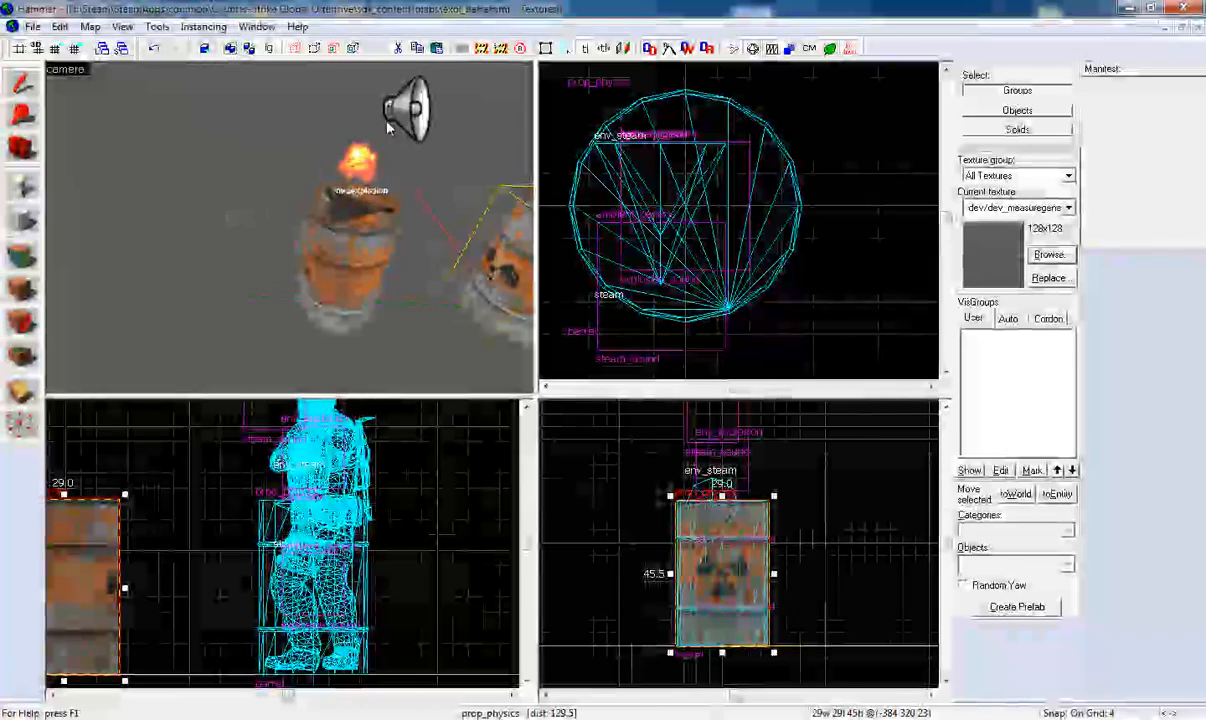
left_click(392, 112)
left_click(361, 169, "ctrl")
left_click(346, 219, "ctrl")
key("w")
key("d")
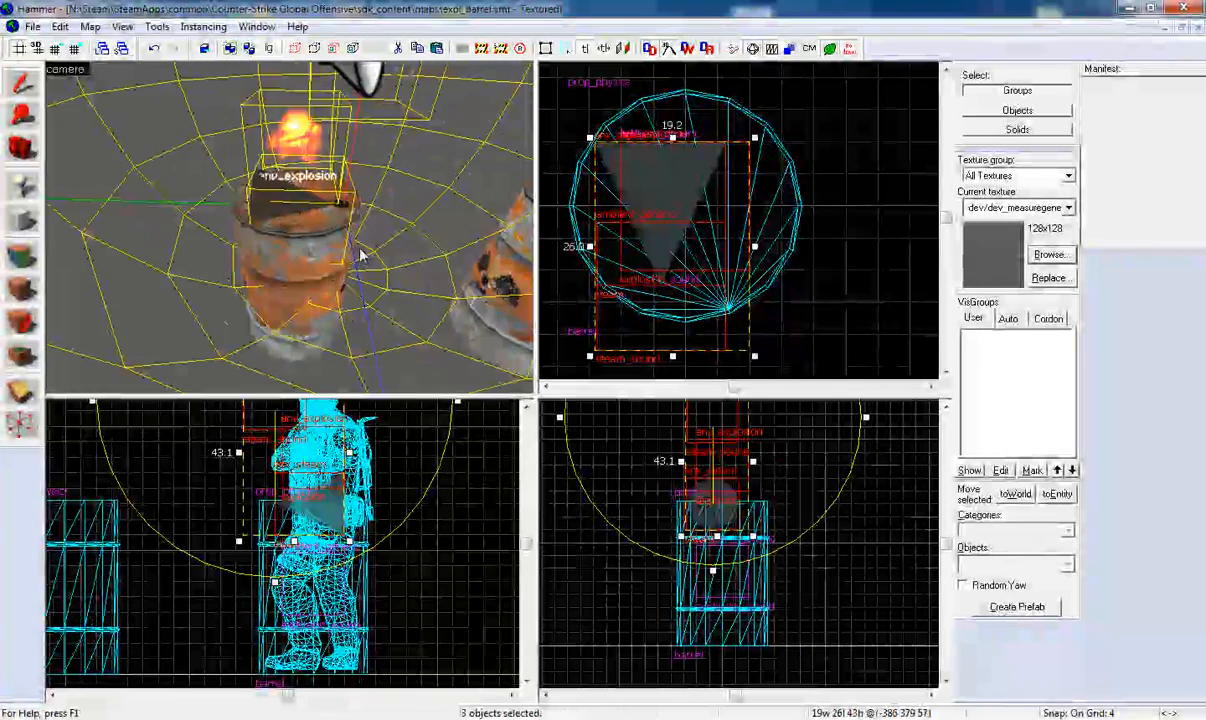
left_click(331, 249, "ctrl")
key("w")
left_click(302, 306, "ctrl")
key("s")
scroll(678, 221, "down", 4)
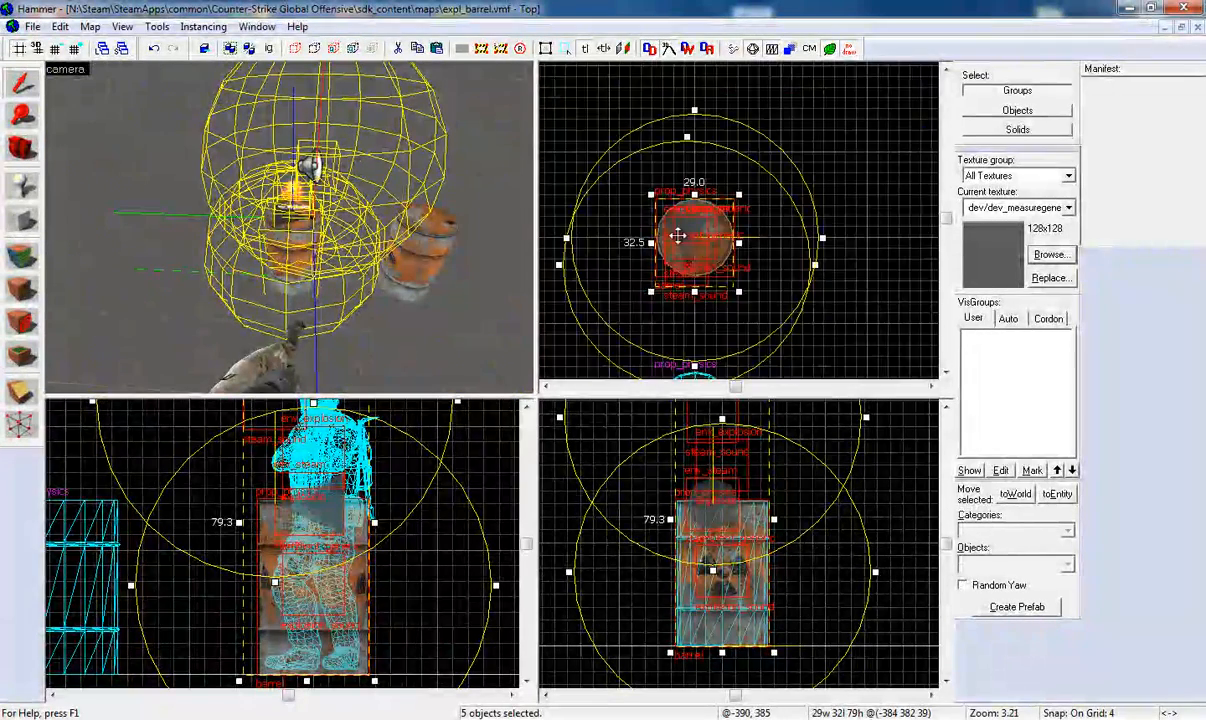
left_click_drag(694, 274, 693, 125)
left_click(785, 298)
- Select the new prop_physics barrel, examine it close up in the top view and clear the selection
key("s")
key("d")
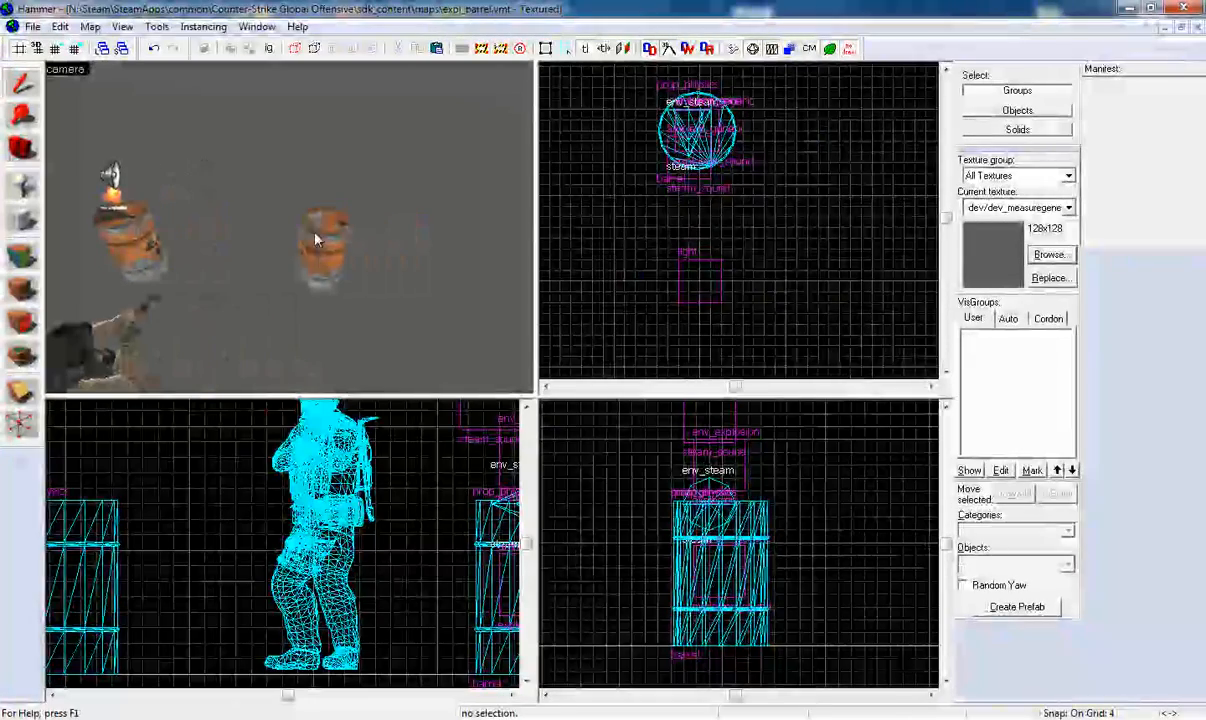
left_click(315, 237)
scroll(721, 262, "down", 4)
scroll(705, 348, "up", 5)
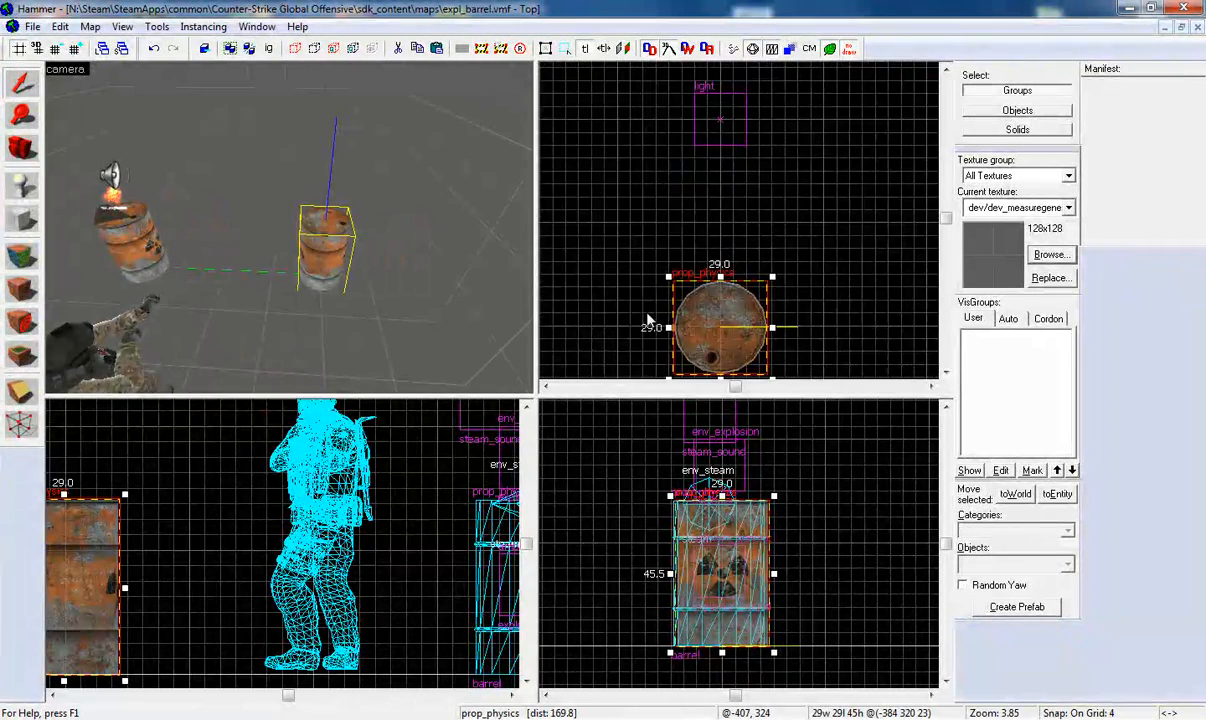
scroll(651, 323, "down", 1)
scroll(722, 306, "up", 2)
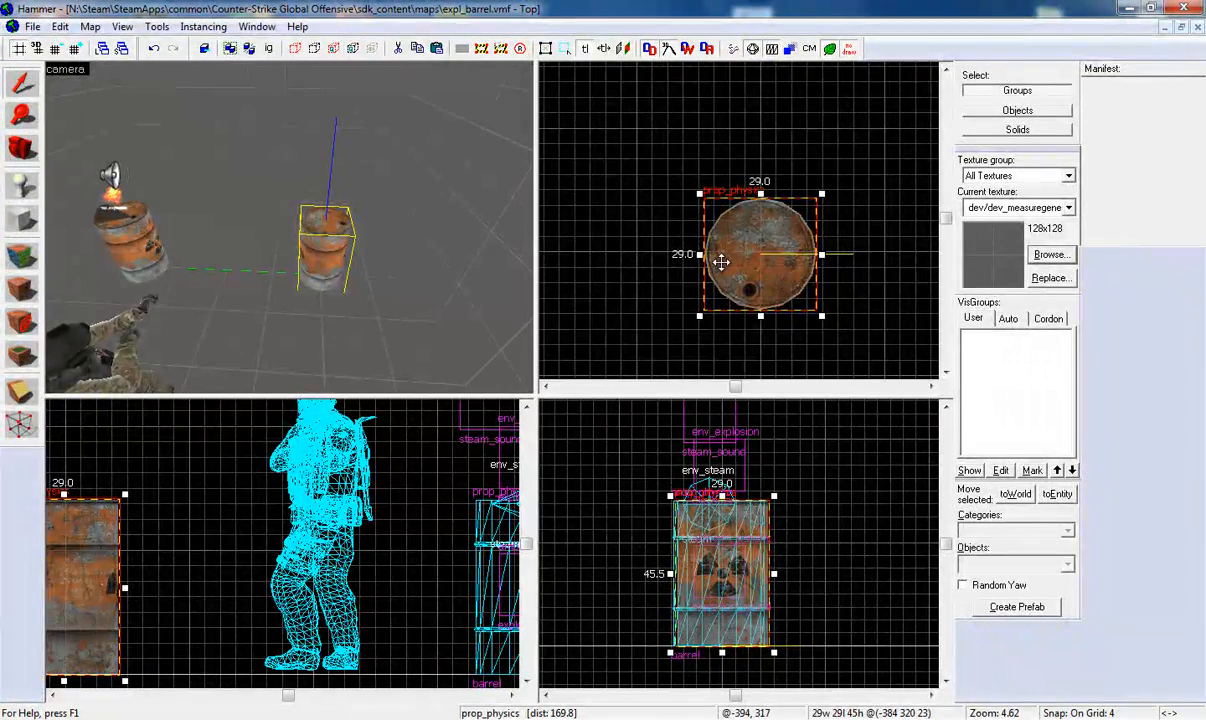
left_click(625, 175)
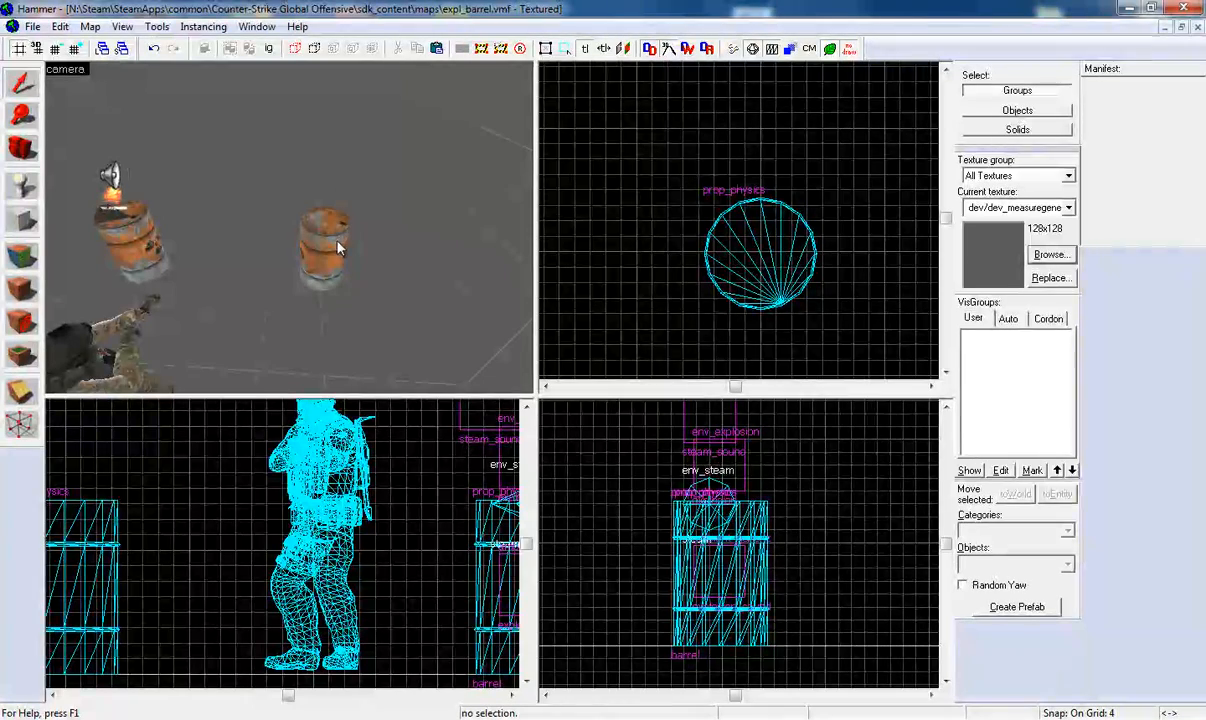
- Place an env_steam entity on the floor beside the new barrel
left_click(23, 190)
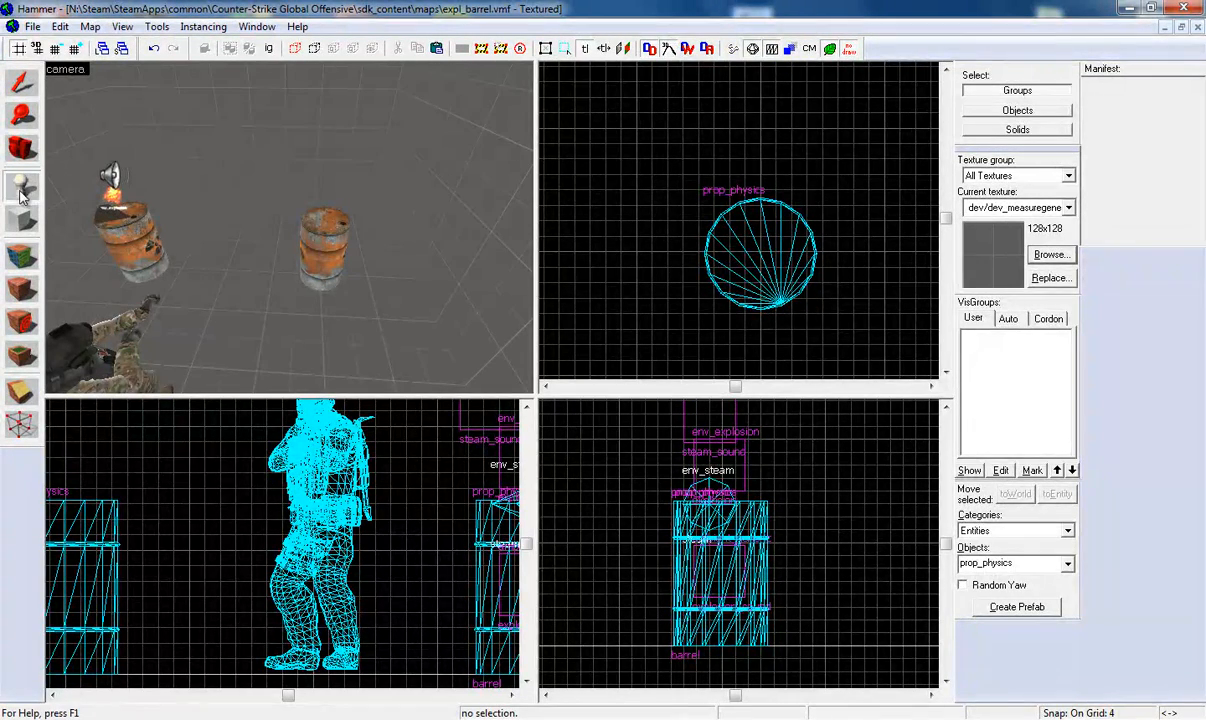
left_click(1036, 562)
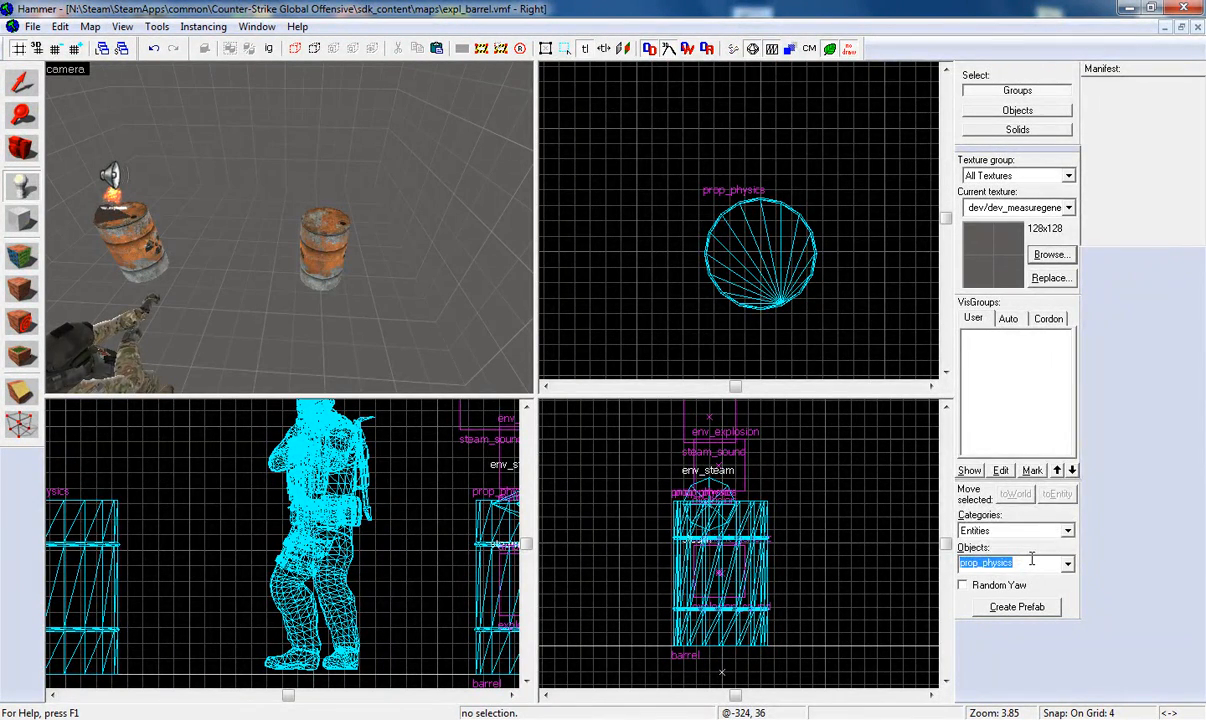
type("env_")
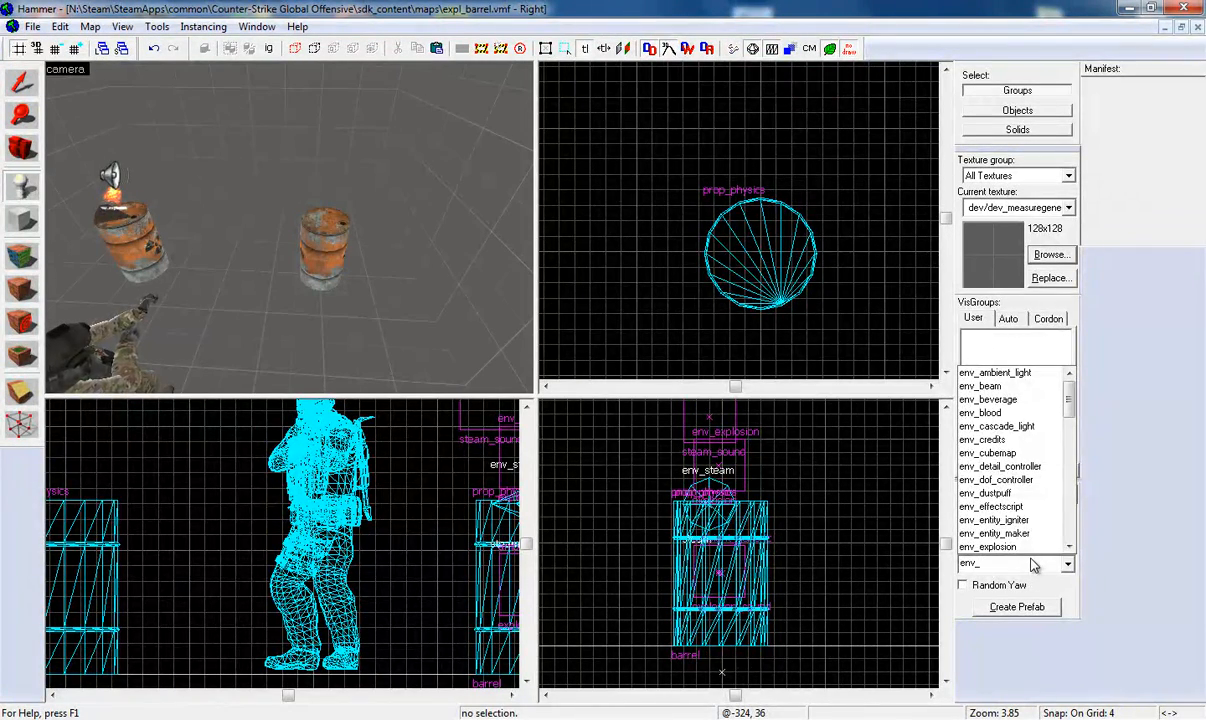
type("steam")
key("Return")
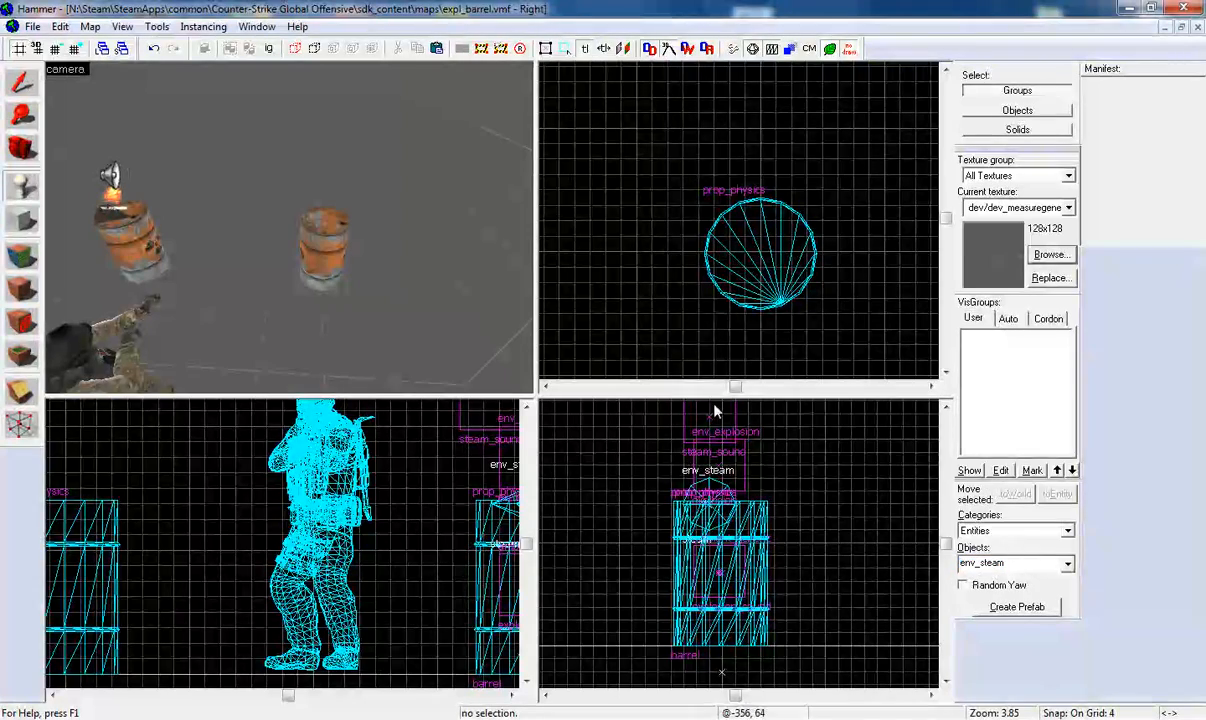
left_click(257, 270)
left_click(22, 84)
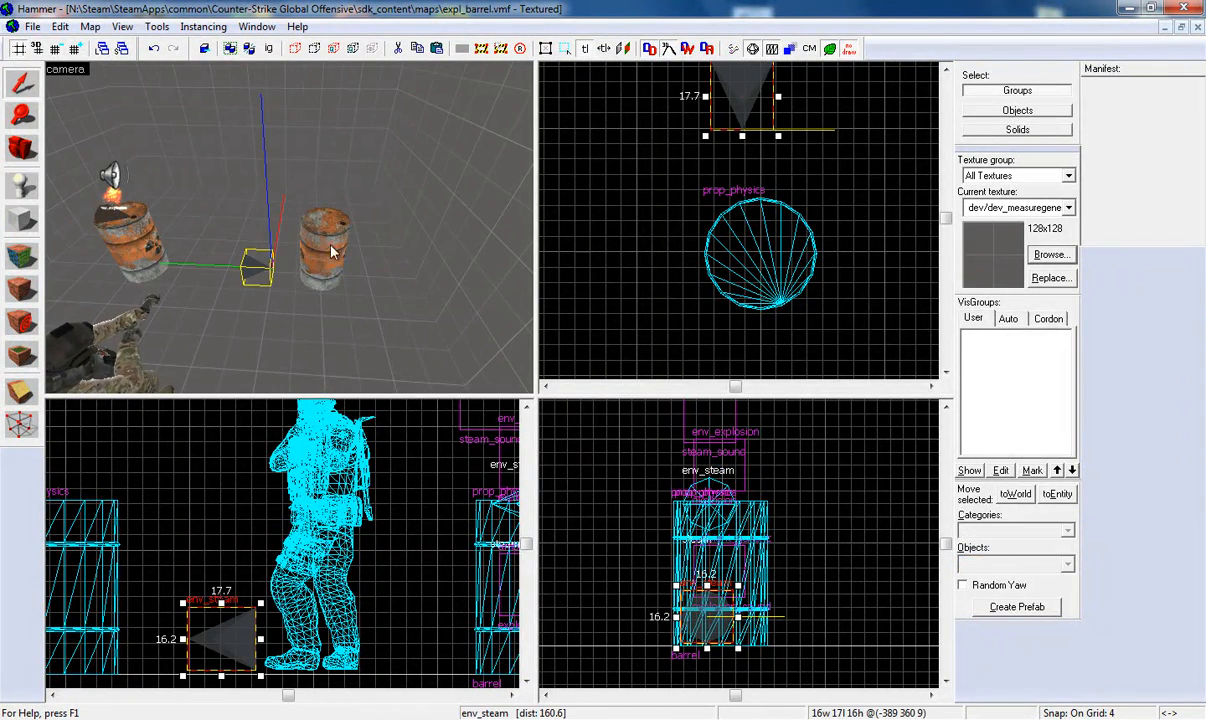
- Move the env_steam entity above the new barrel and rotate it so its cone opens straight upward
left_click_drag(745, 105, 773, 265)
left_click_drag(740, 620, 743, 460)
left_click(730, 442)
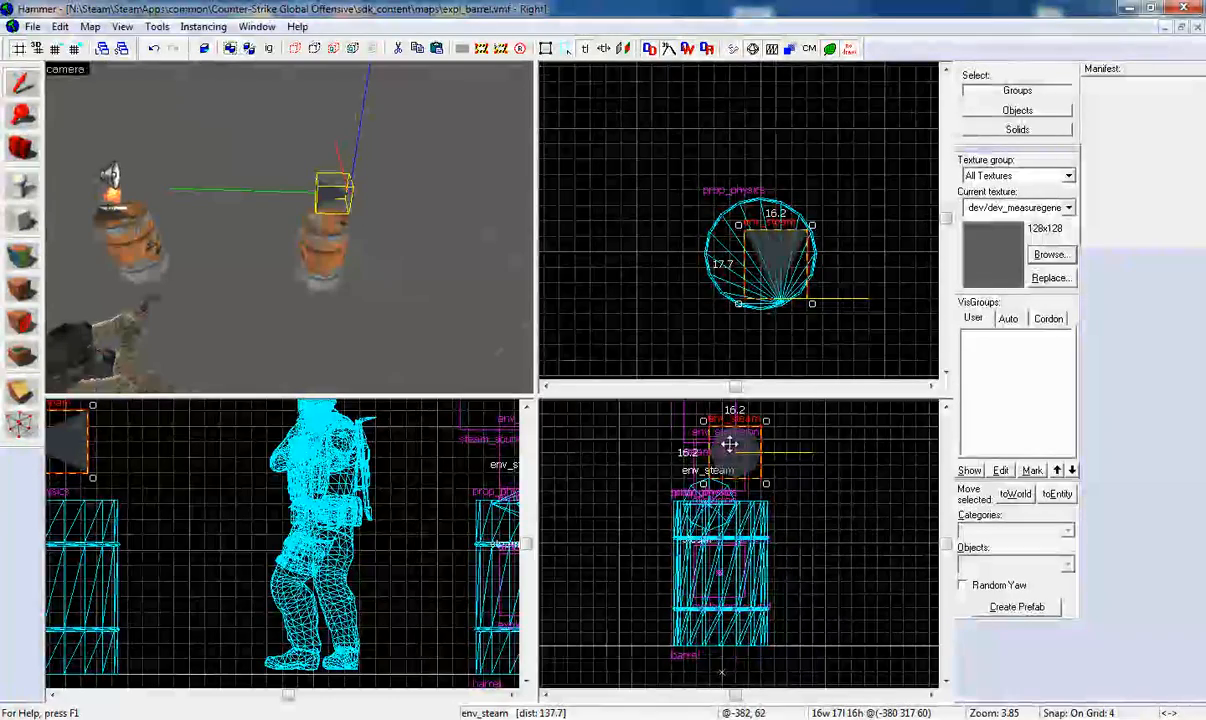
scroll(380, 489, "down", 2)
scroll(126, 470, "up", 4)
left_click_drag(298, 486, 158, 418)
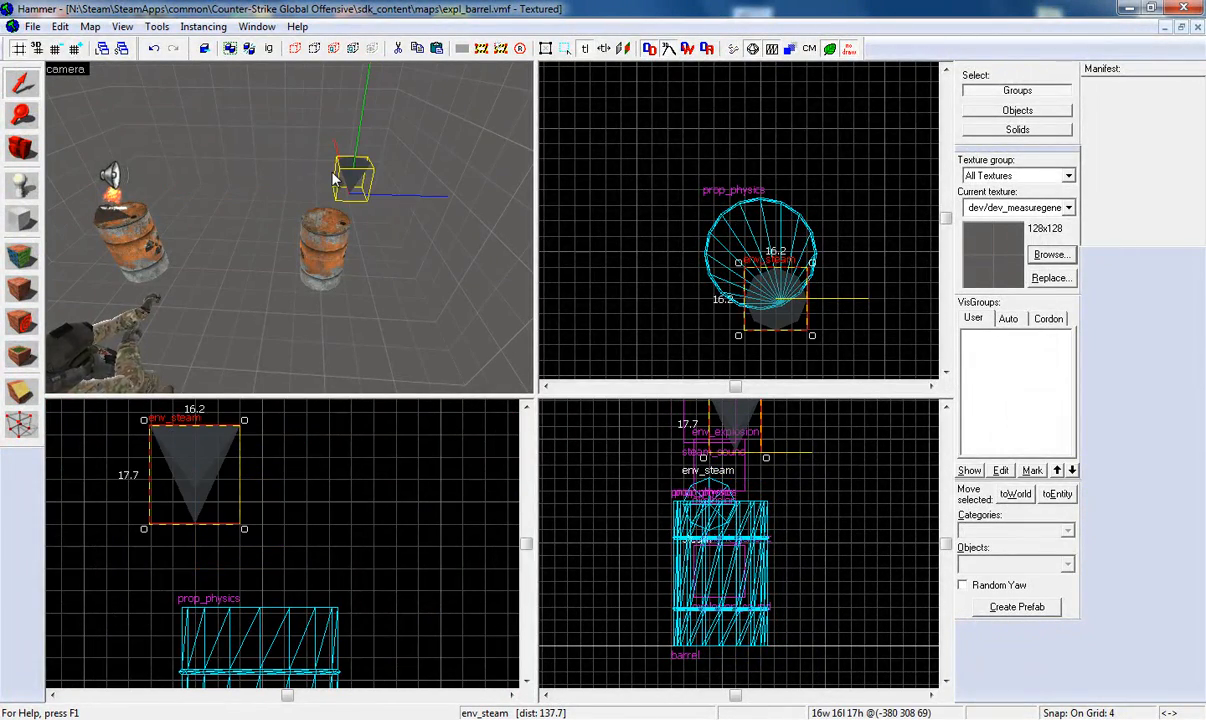
- Position the tip of the env_steam cone at the hole in the new barrel's lid, refining the grid snap to 1
key("z")
key("w")
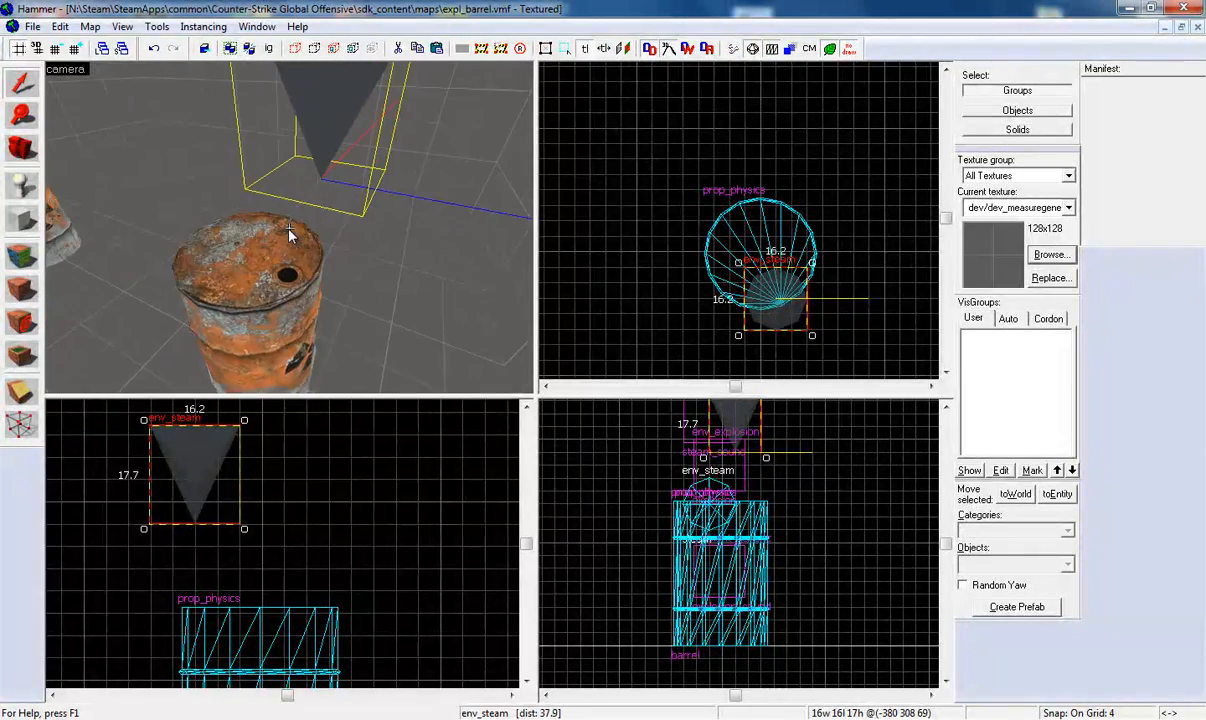
key("z")
scroll(722, 291, "up", 5)
left_click_drag(205, 490, 202, 603)
left_click_drag(745, 290, 688, 291)
key("[")
key("[")
scroll(732, 331, "up", 3)
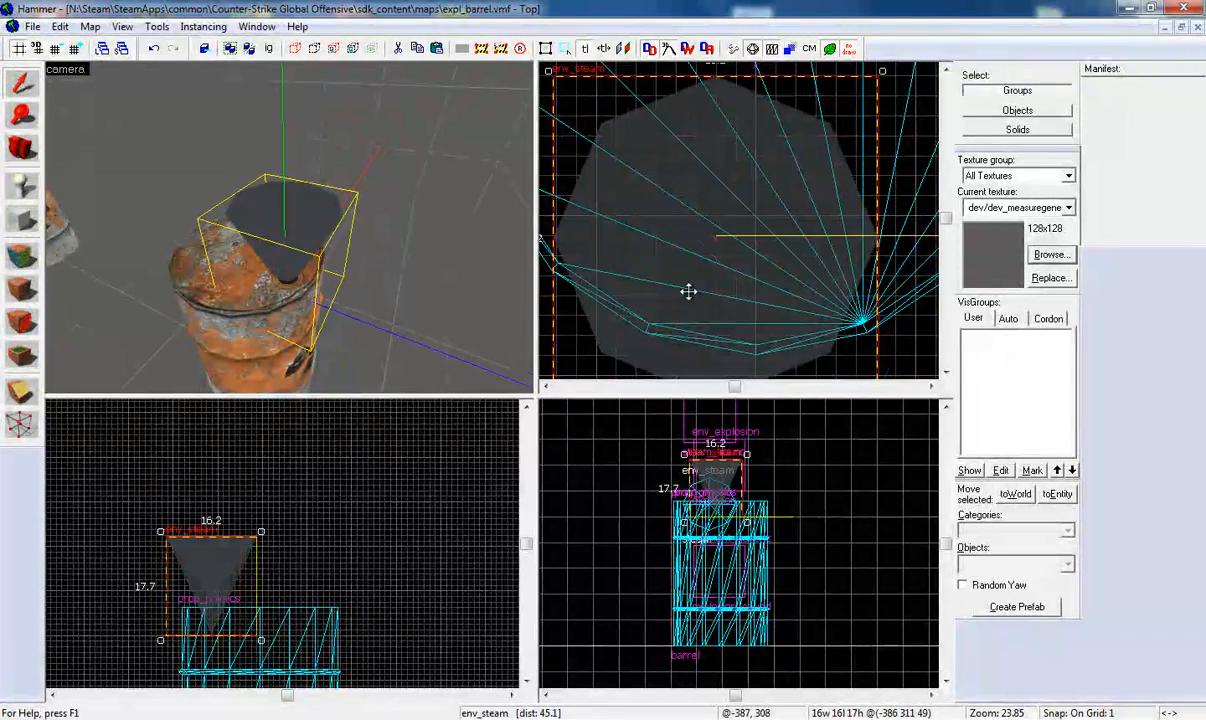
scroll(198, 624, "up", 6)
left_click_drag(234, 619, 231, 534)
- Check the steam cone's placement on the new barrel from several angles and clear the selection
key("s")
key("a")
key("w")
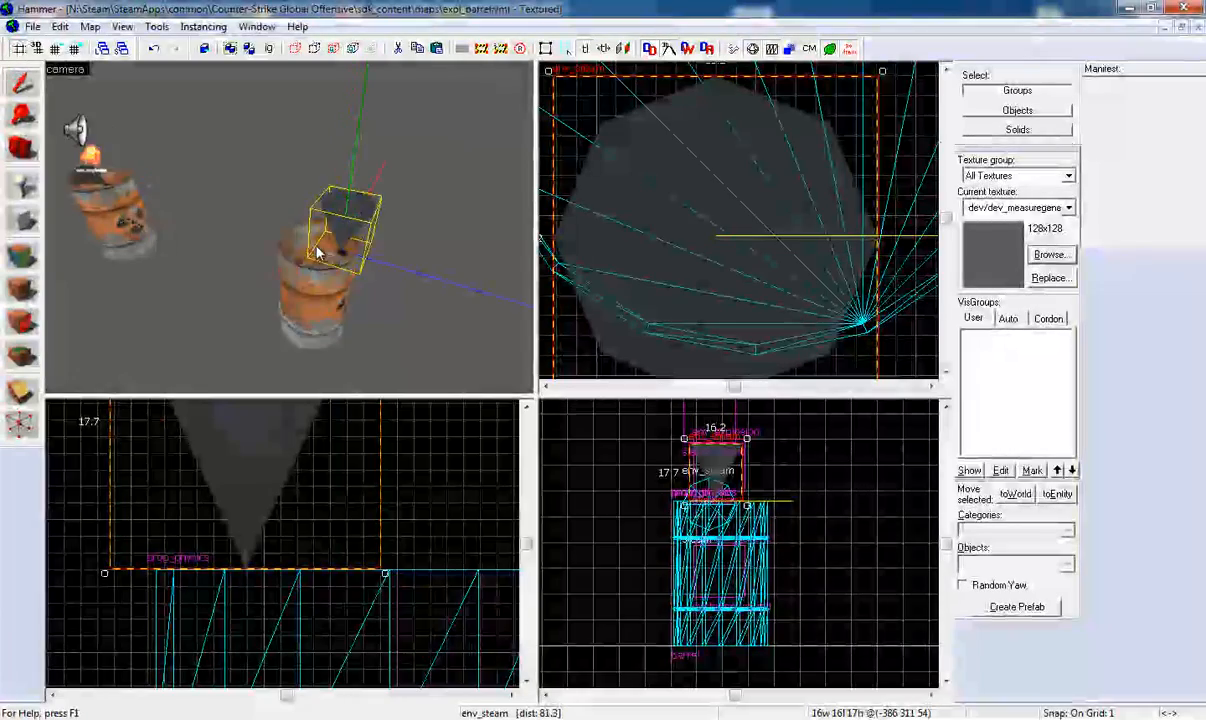
key("d")
key("a")
key("a")
key("s")
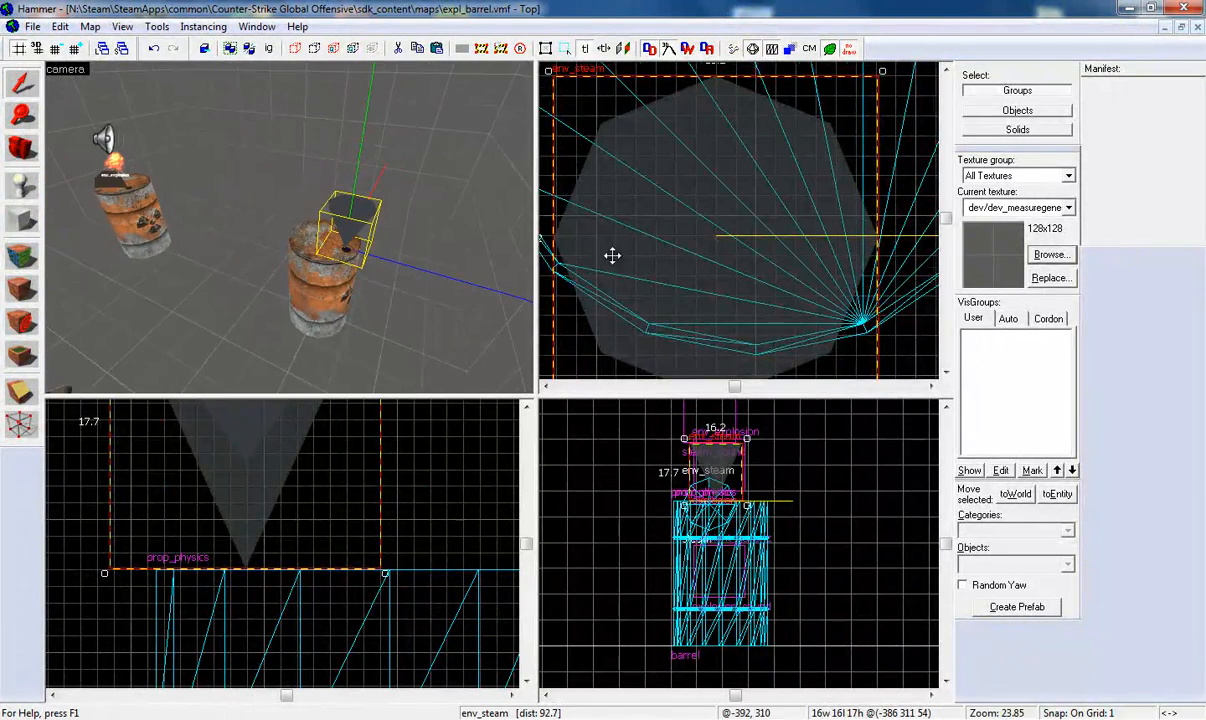
scroll(655, 250, "down", 6)
key("Escape")
key("z")
key("w")
key("s")
key("z")
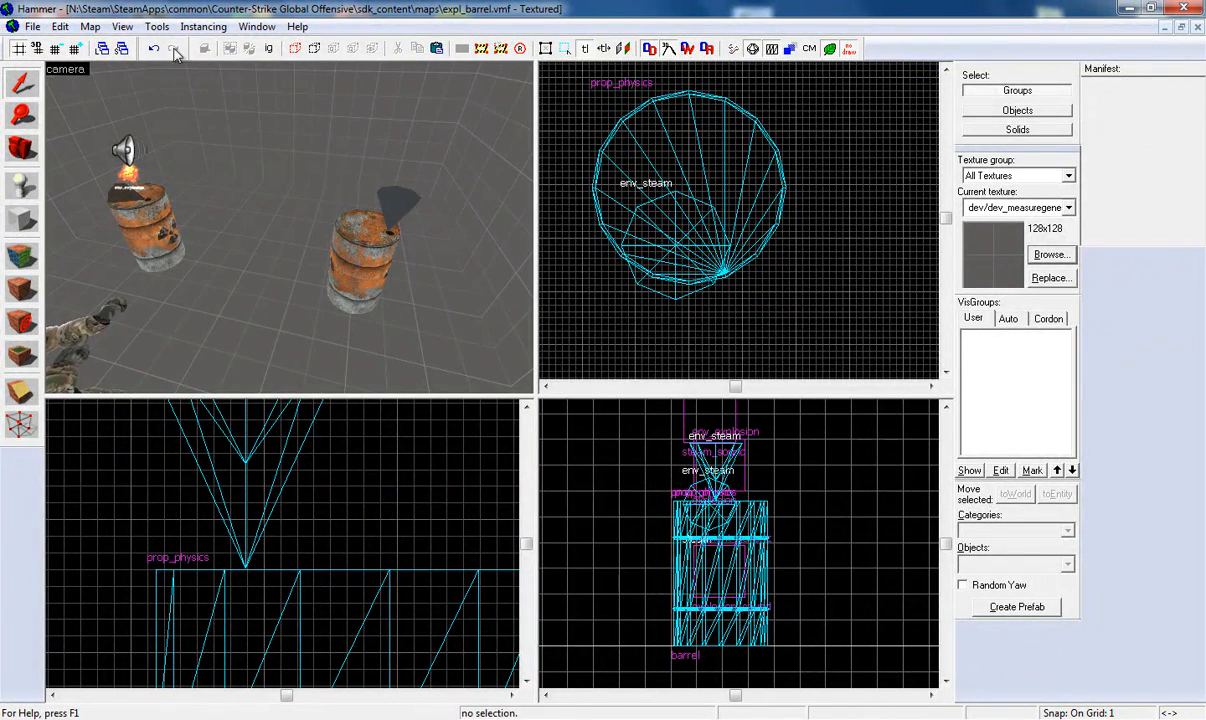
- Place an env_explosion entity on the floor beside the new barrel
left_click(24, 195)
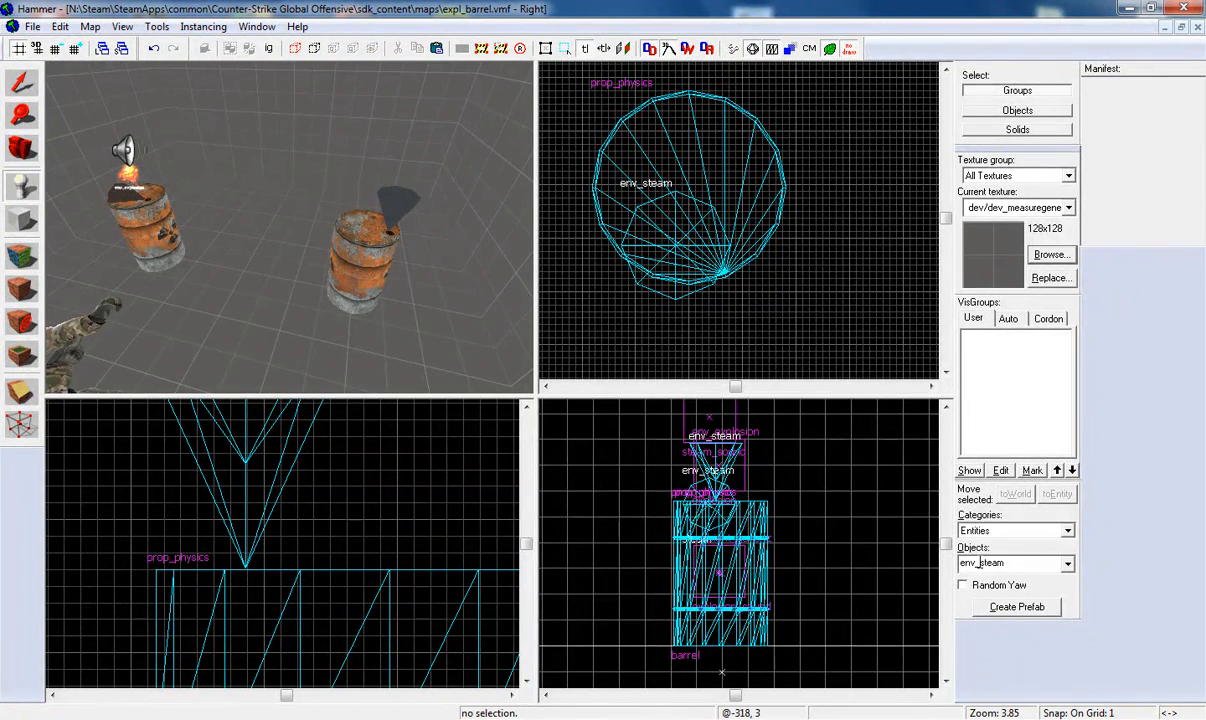
left_click_drag(984, 563, 1015, 563)
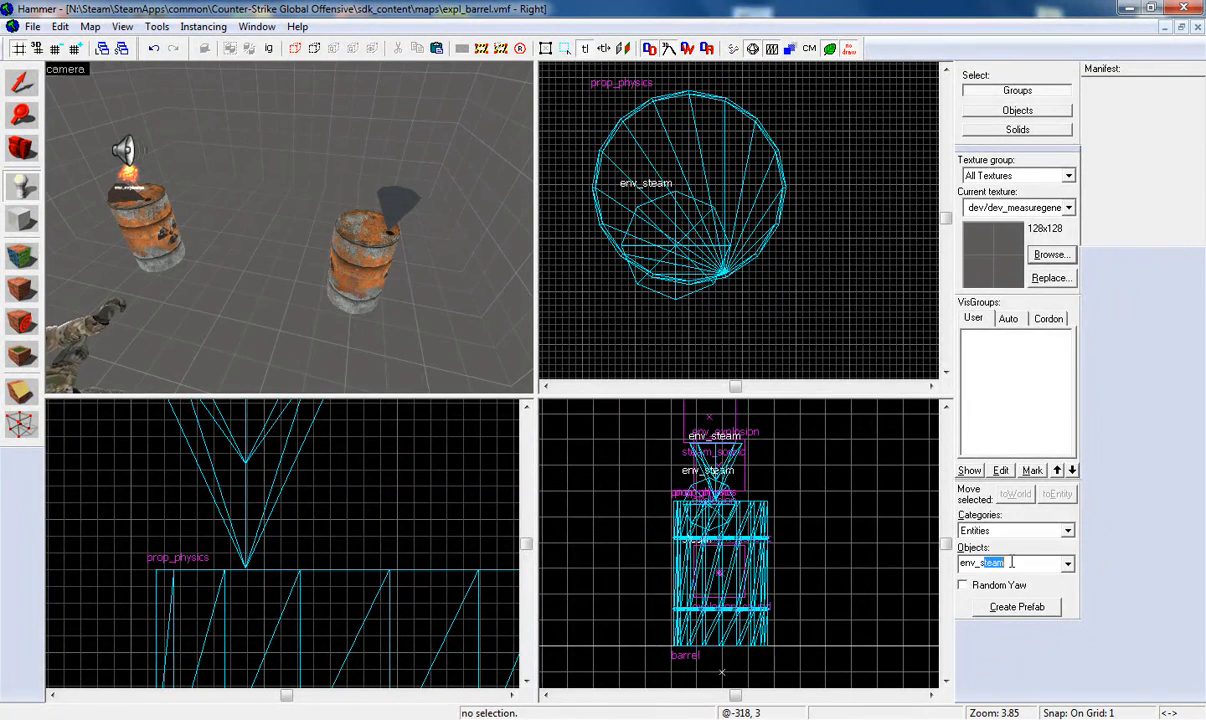
key("BackSpace")
type("expl")
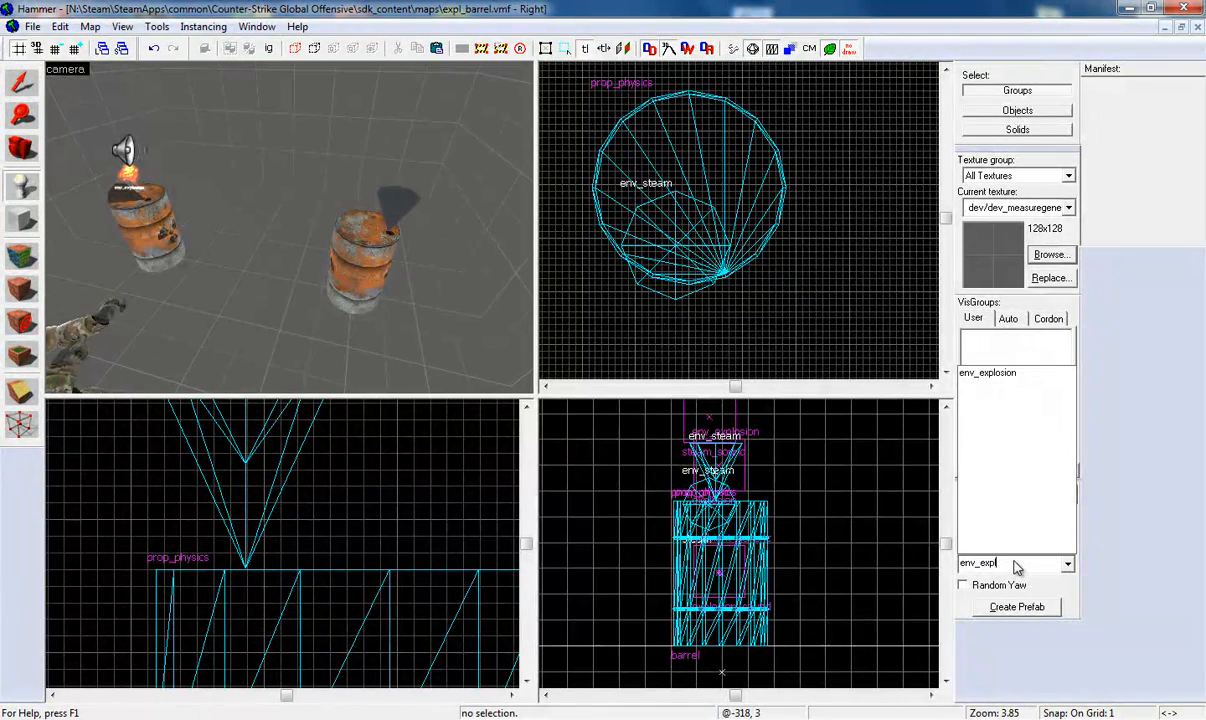
key("Return")
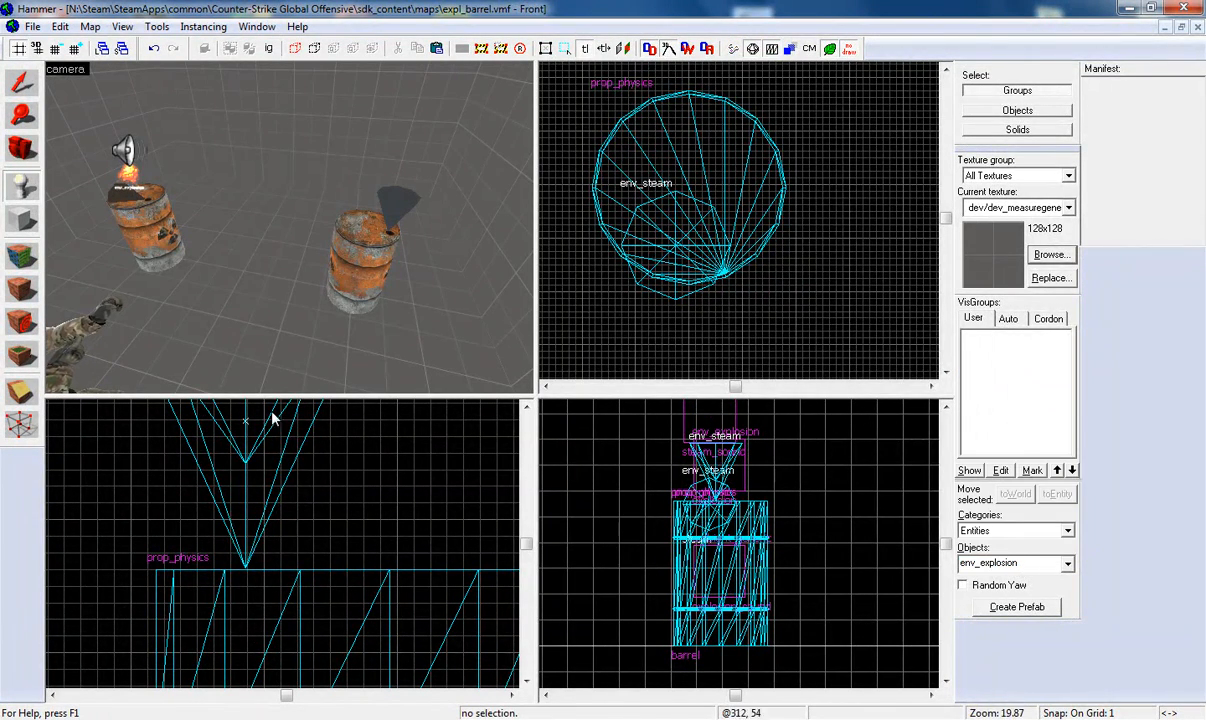
left_click(311, 327)
left_click(22, 84)
- Move the env_explosion entity to just above the new barrel's lid and deselect it
left_click_drag(573, 103, 728, 184)
left_click_drag(724, 627, 718, 475)
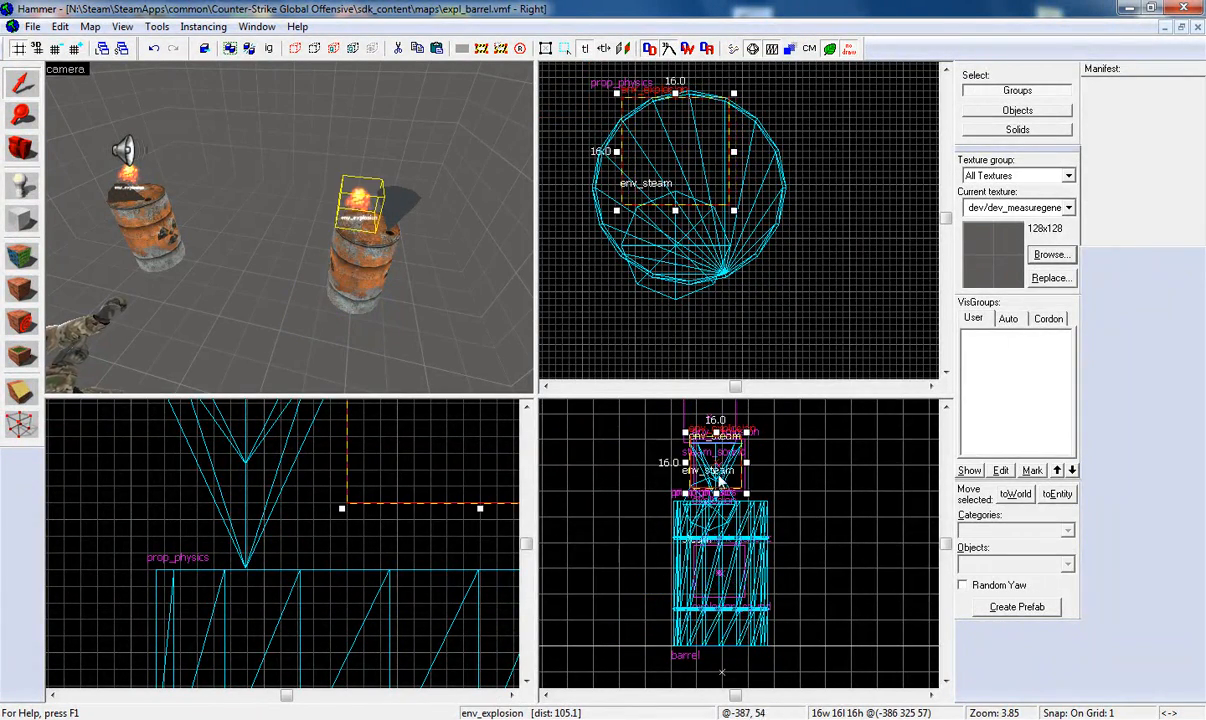
key("z")
key("w")
key("z")
key("Escape")
key("a")
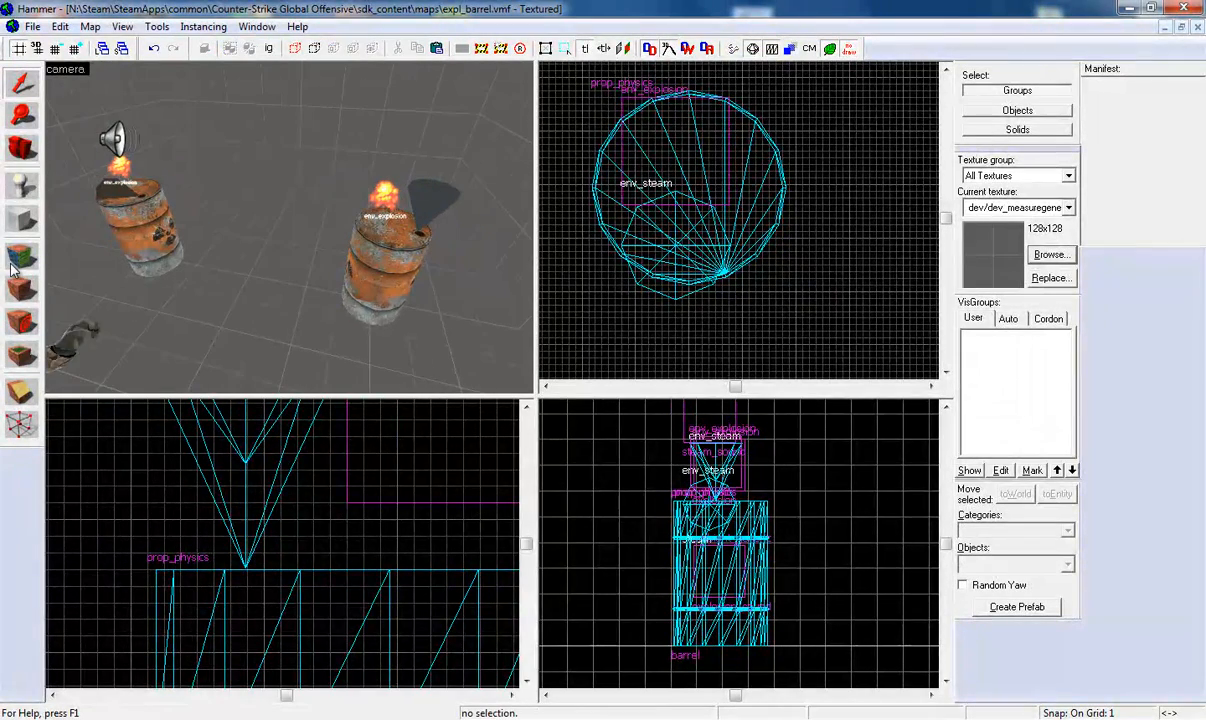
- Place an ambient_generic entity on the floor beside the new barrel
left_click(21, 187)
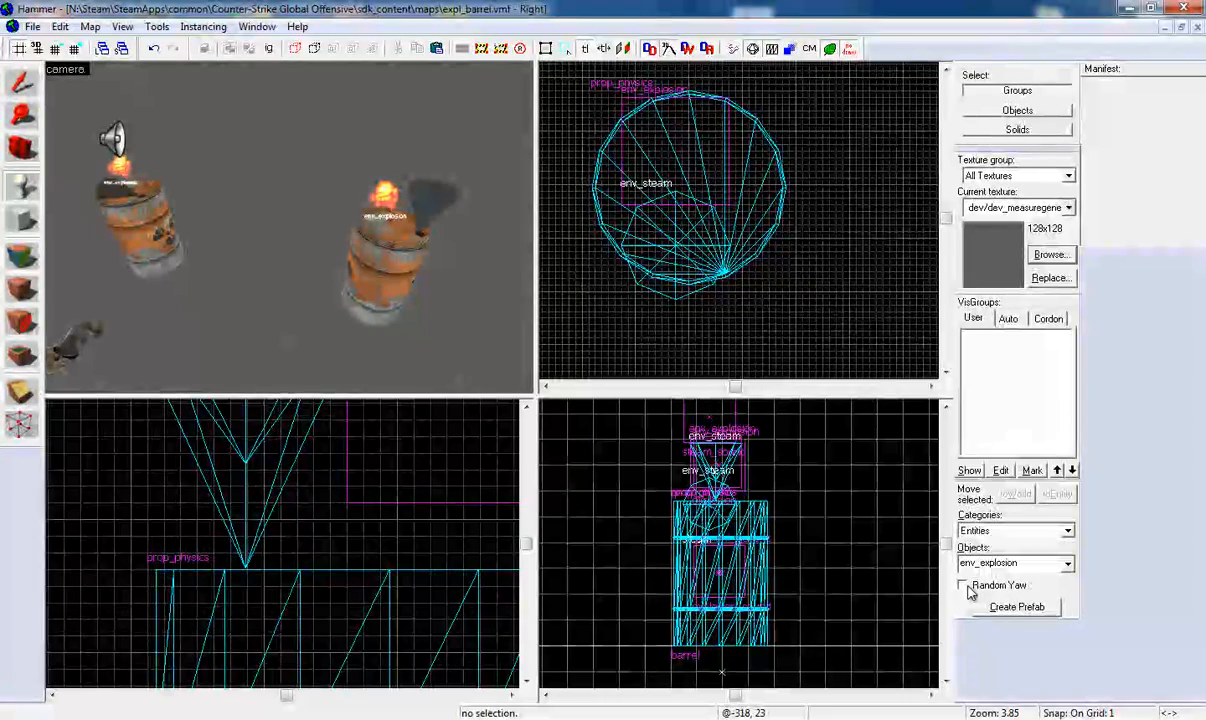
double_click(1016, 562)
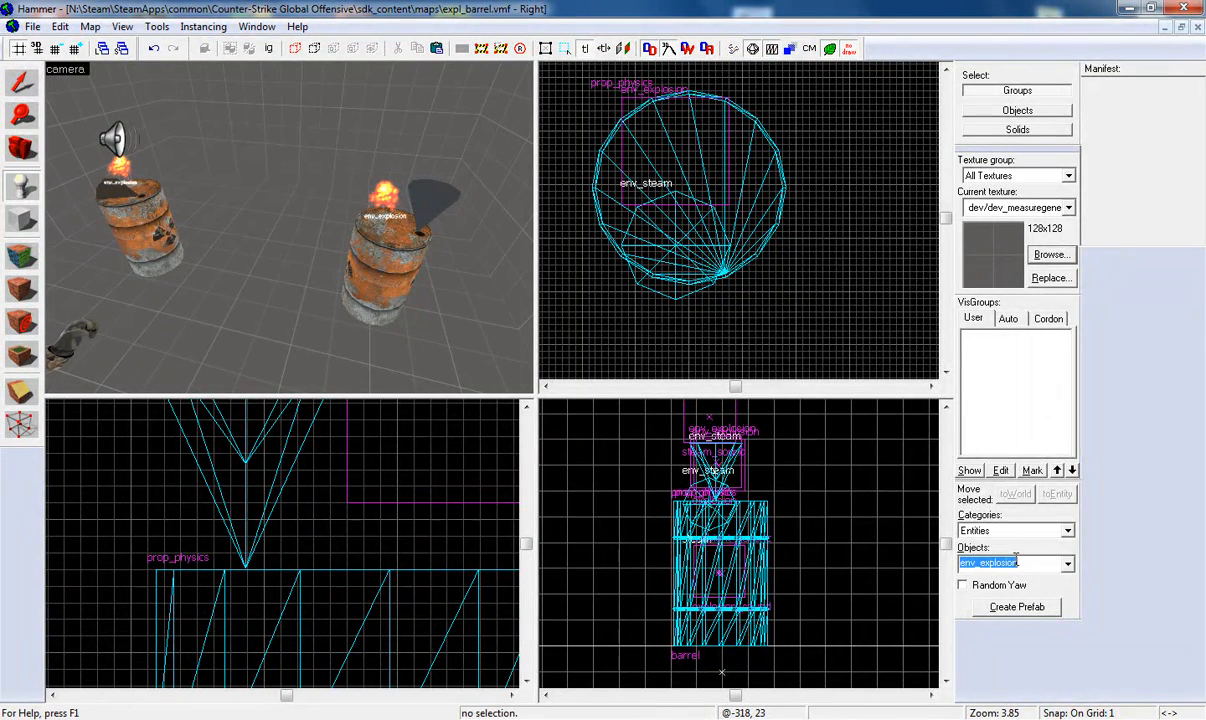
type("ambie")
key("Down")
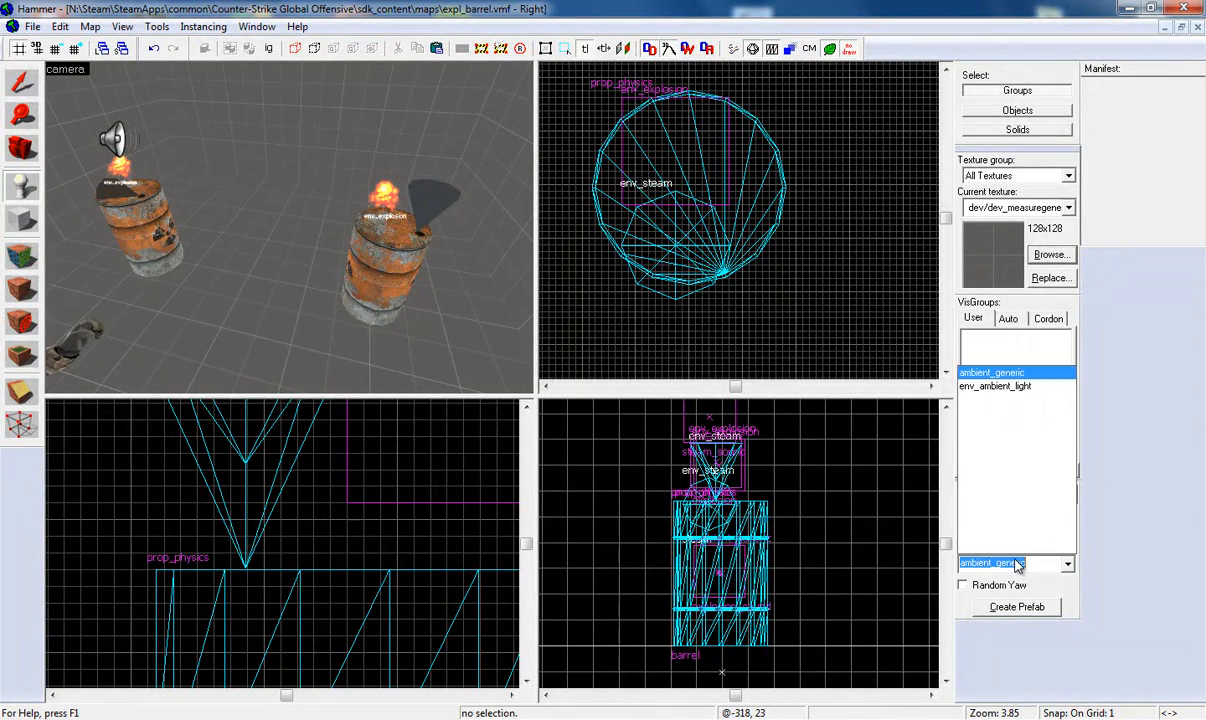
key("Return")
left_click(287, 319)
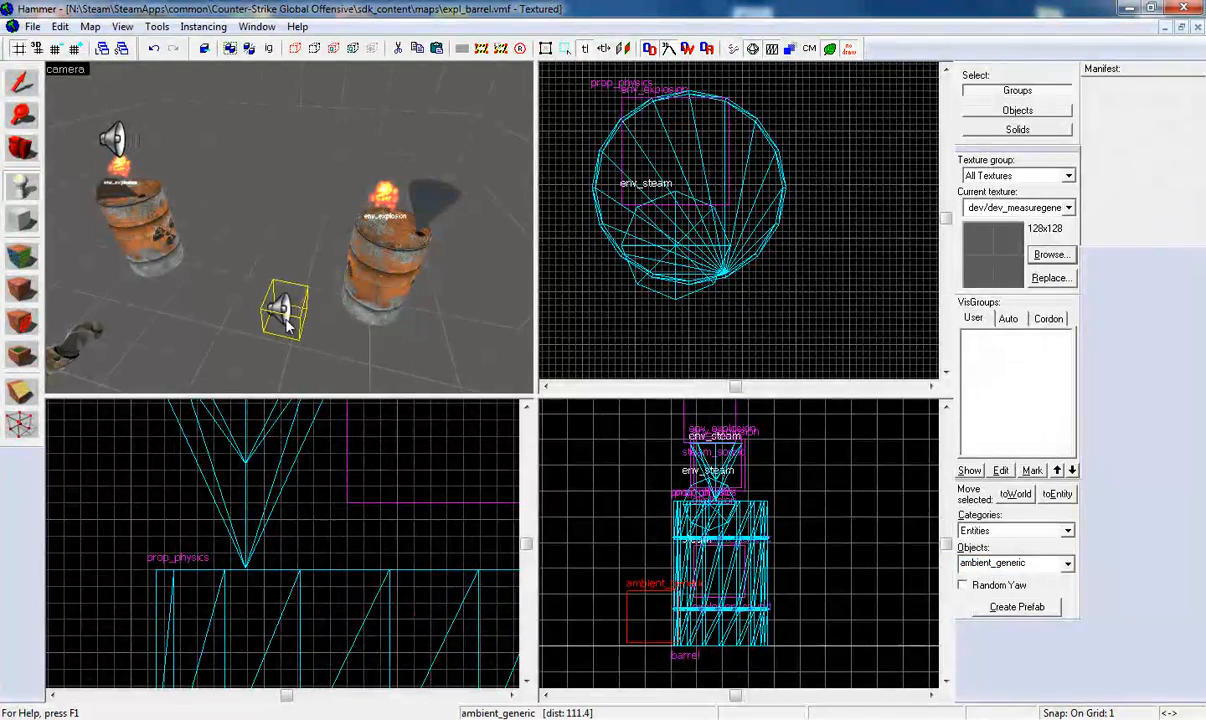
left_click(22, 82)
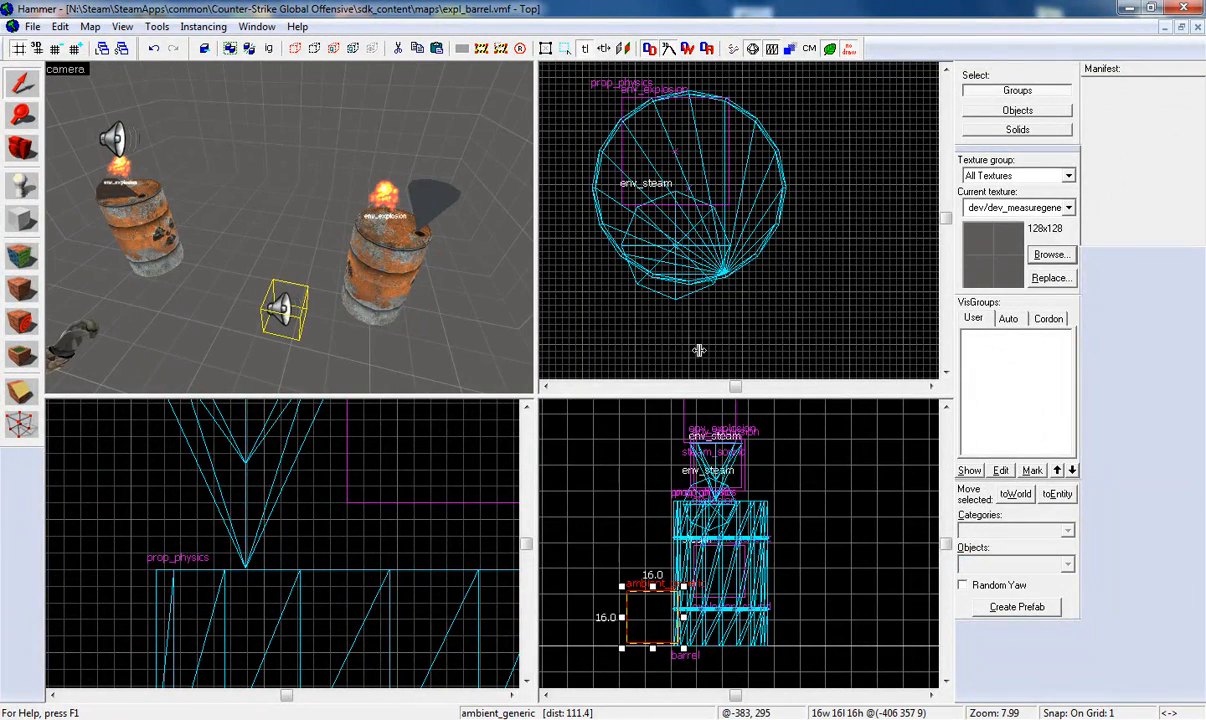
scroll(768, 297, "down", 8)
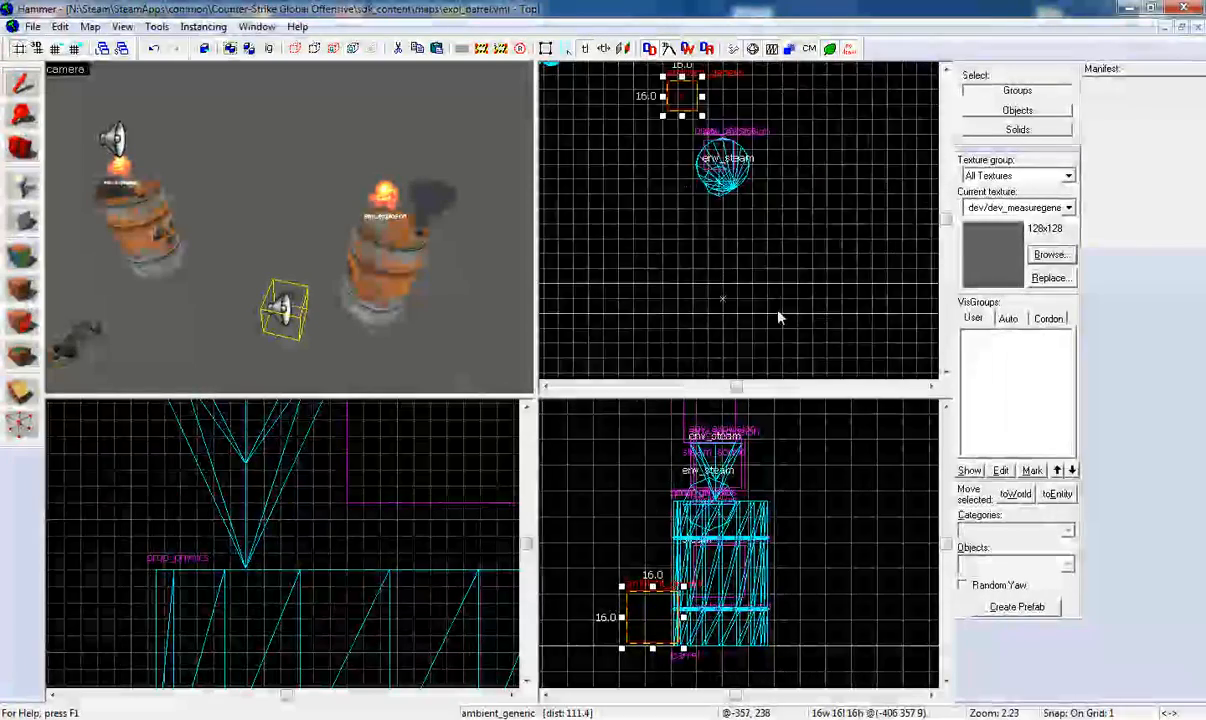
- Move the new ambient_generic entity from the floor to above the env_explosion over the new barrel
scroll(740, 121, "up", 4)
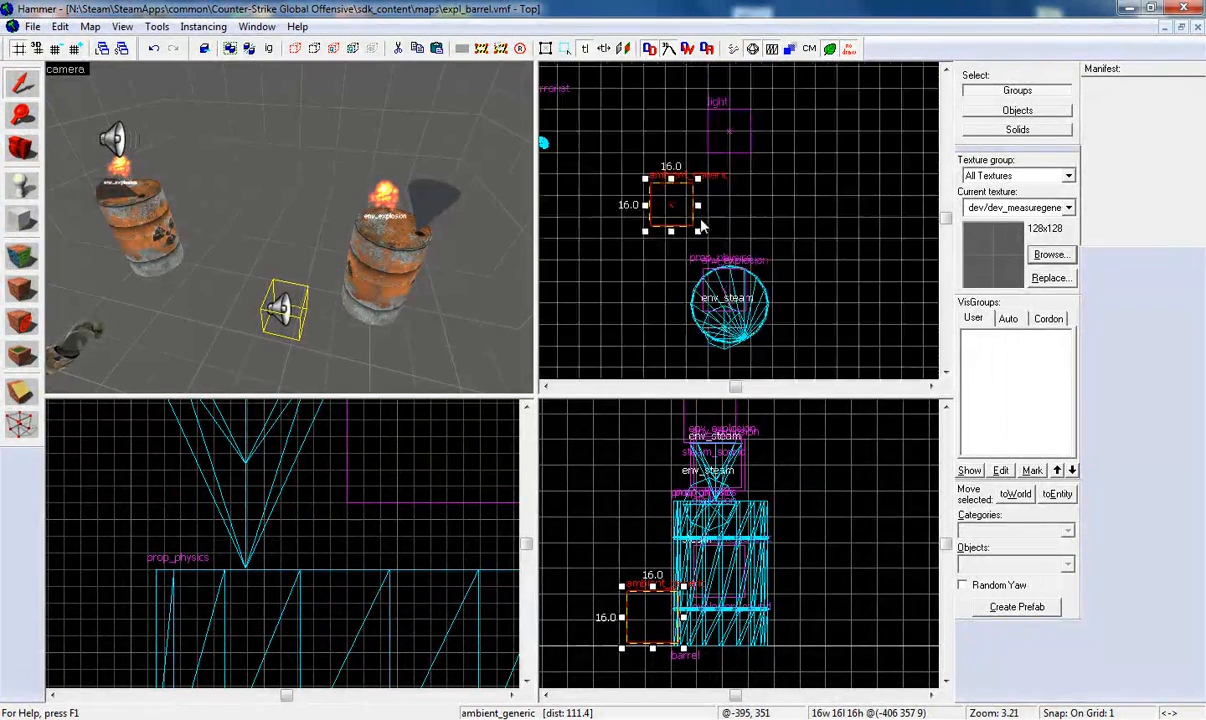
left_click_drag(694, 197, 755, 266)
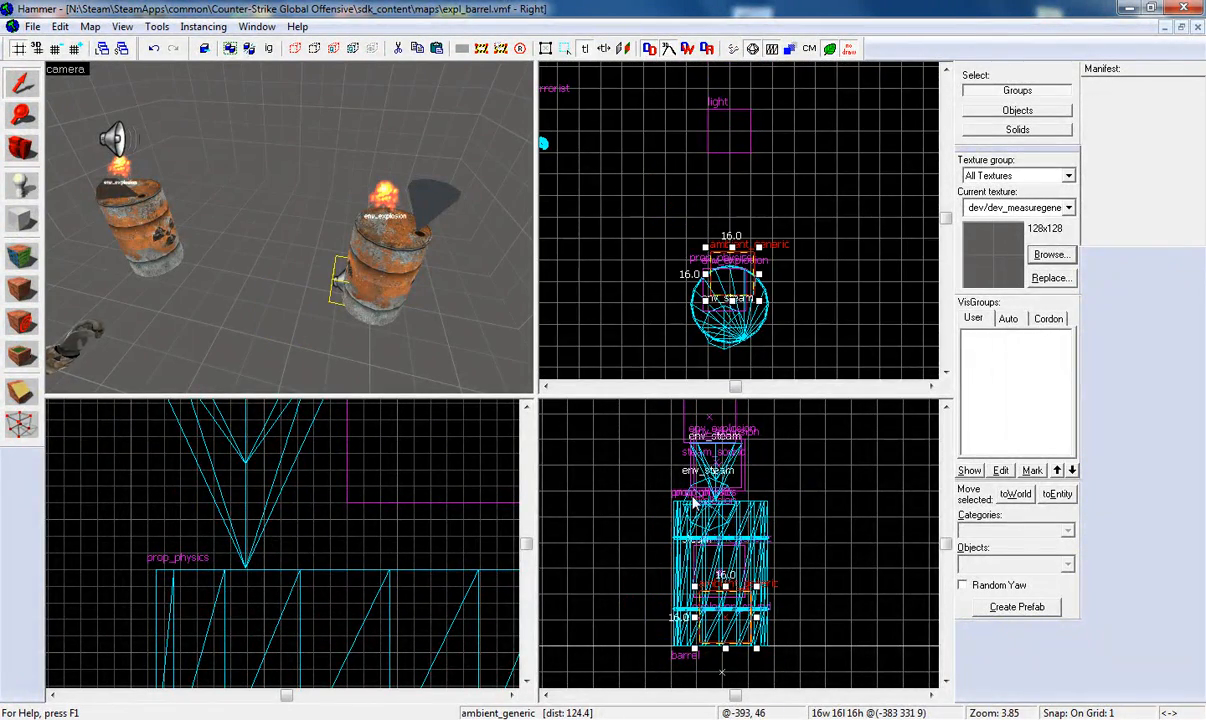
scroll(705, 470, "up", 3)
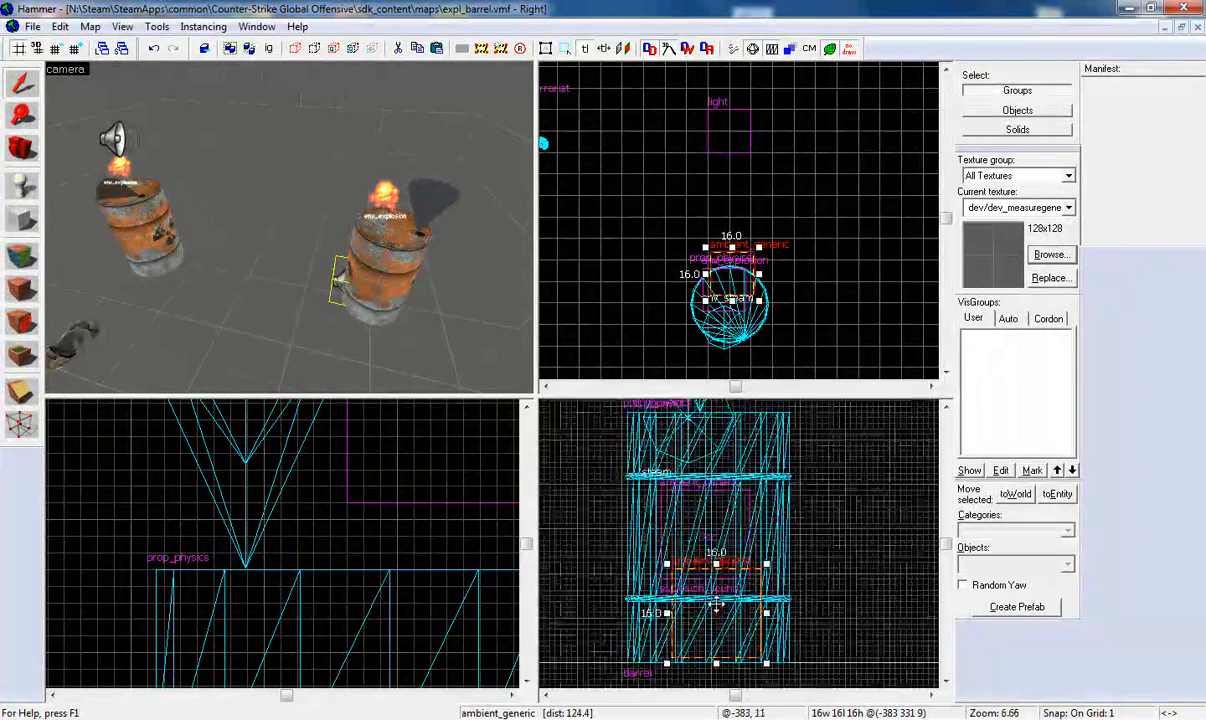
left_click_drag(722, 436, 722, 430)
scroll(722, 600, "down", 4)
scroll(722, 560, "up", 2)
left_click_drag(722, 632, 713, 446)
left_click_drag(729, 284, 730, 313)
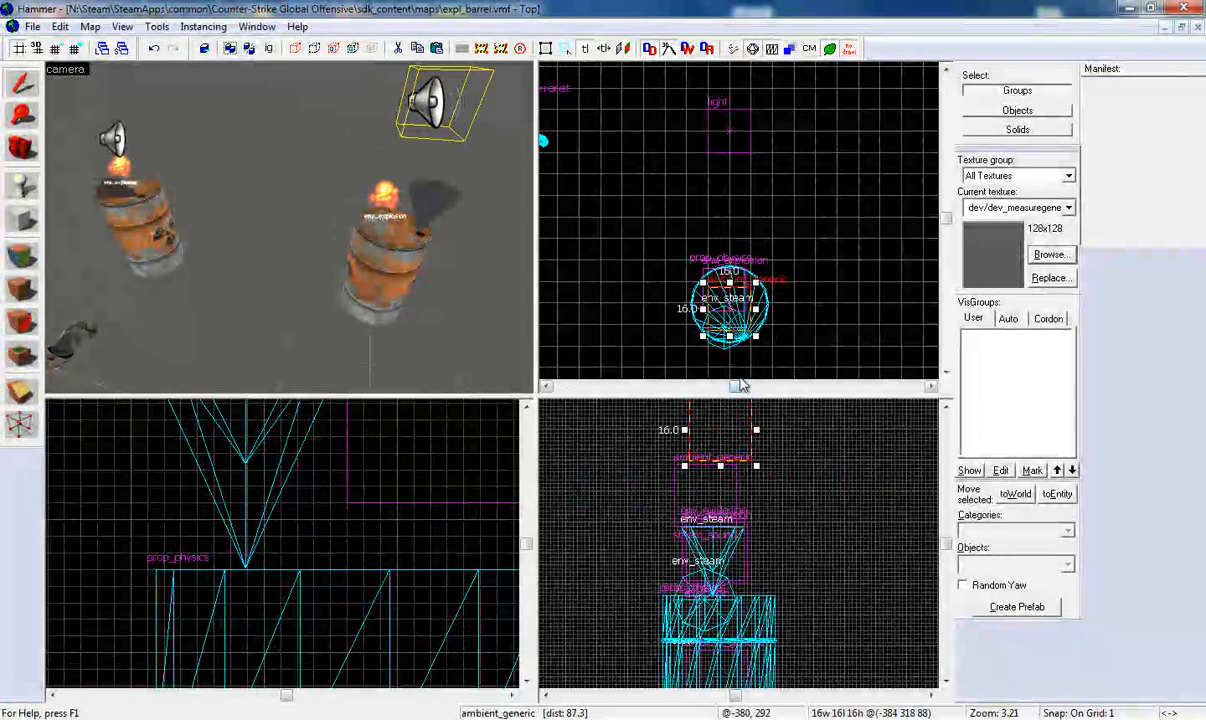
left_click_drag(722, 443, 712, 480)
- Place a second ambient_generic entity on the floor beside the new barrel
key("z")
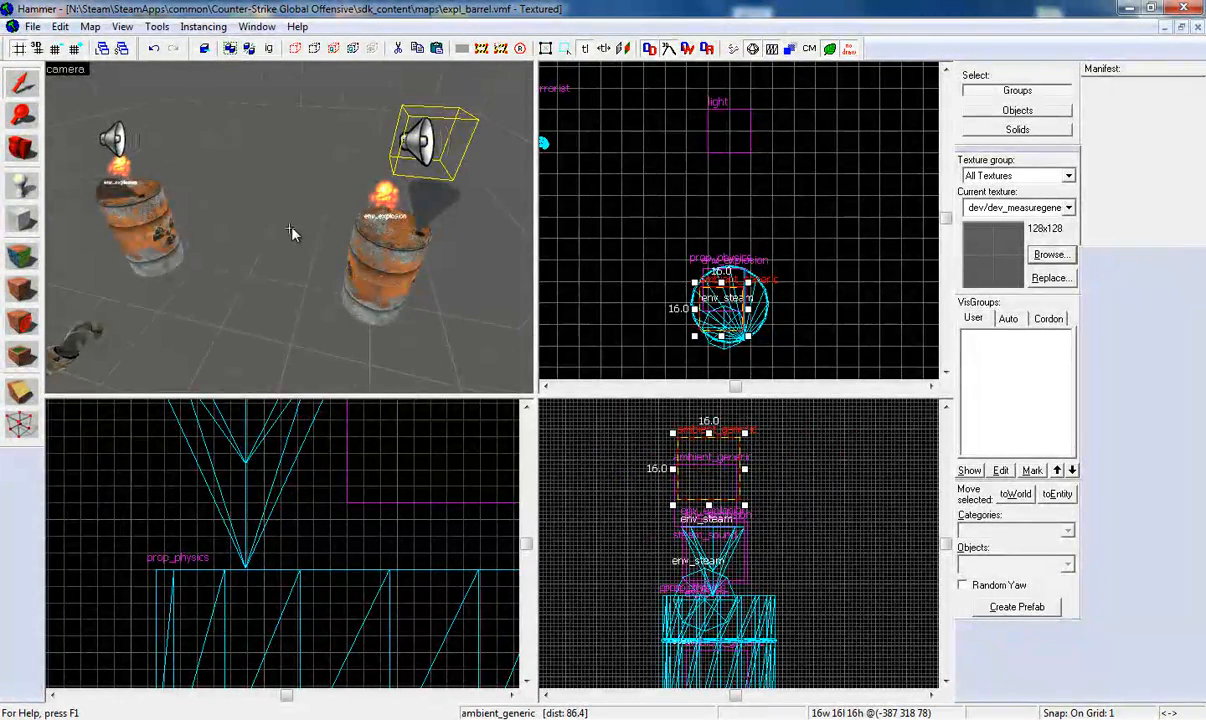
key("w")
key("w")
key("a")
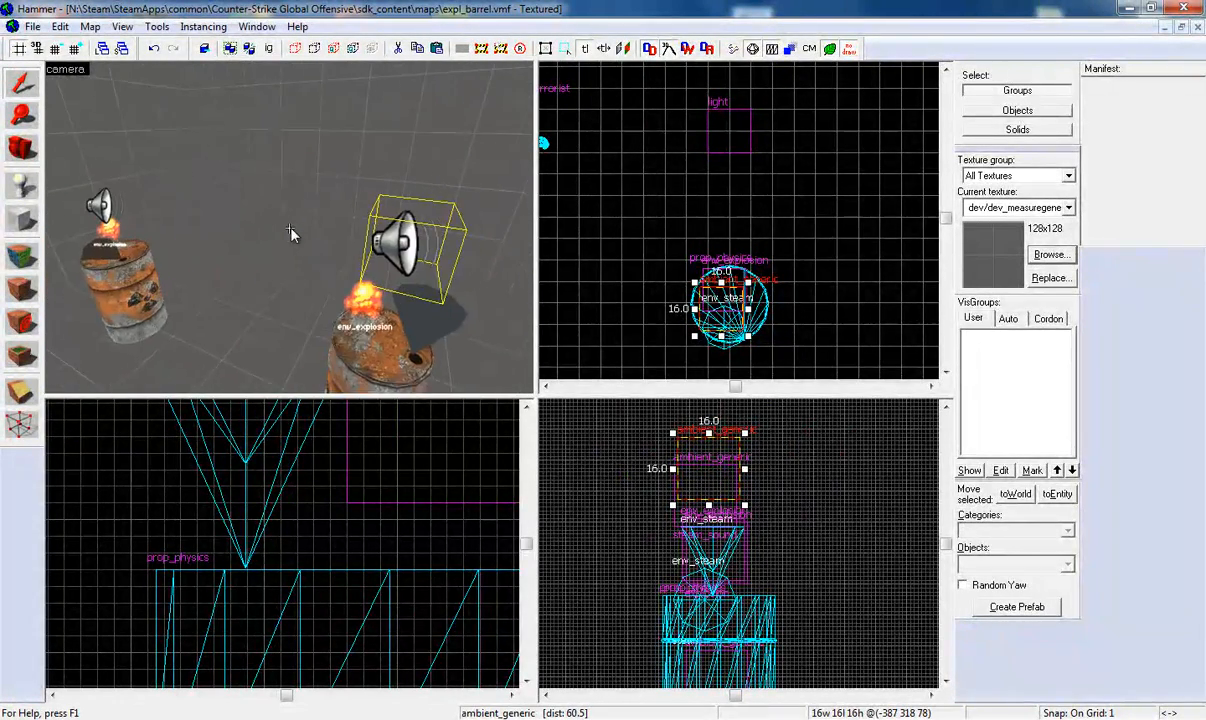
key("s")
key("z")
key("a")
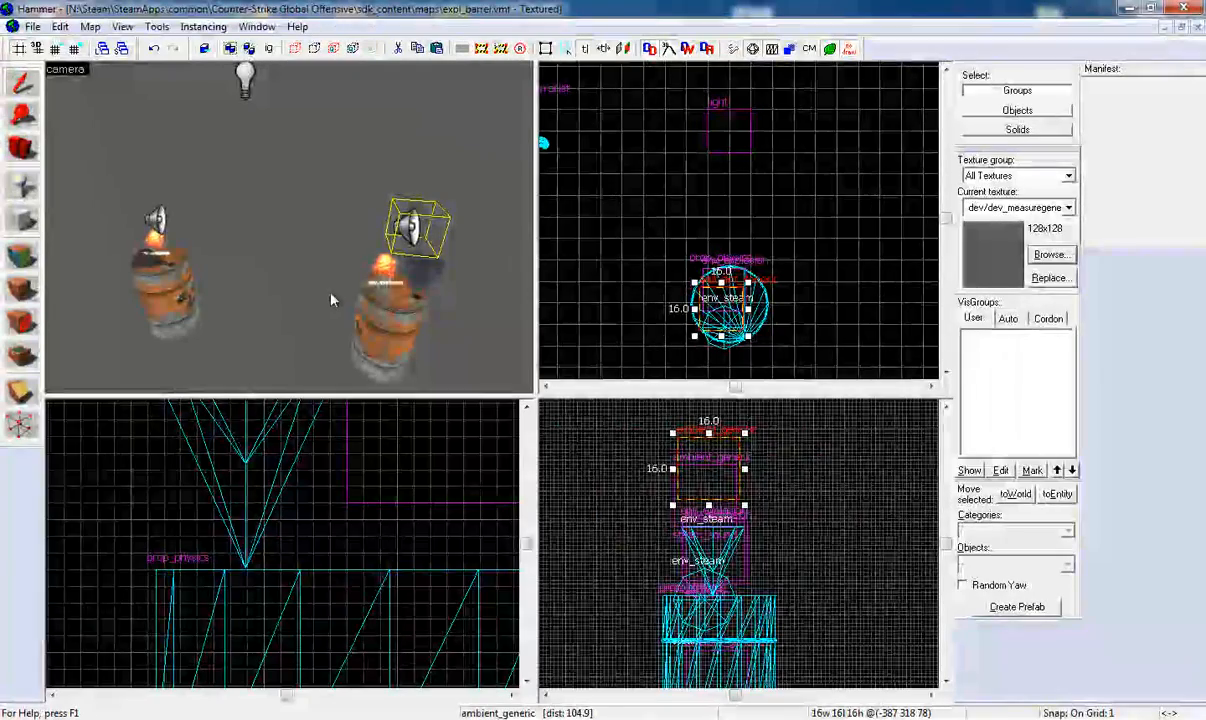
key("d")
key("d")
key("a")
key("s")
key("a")
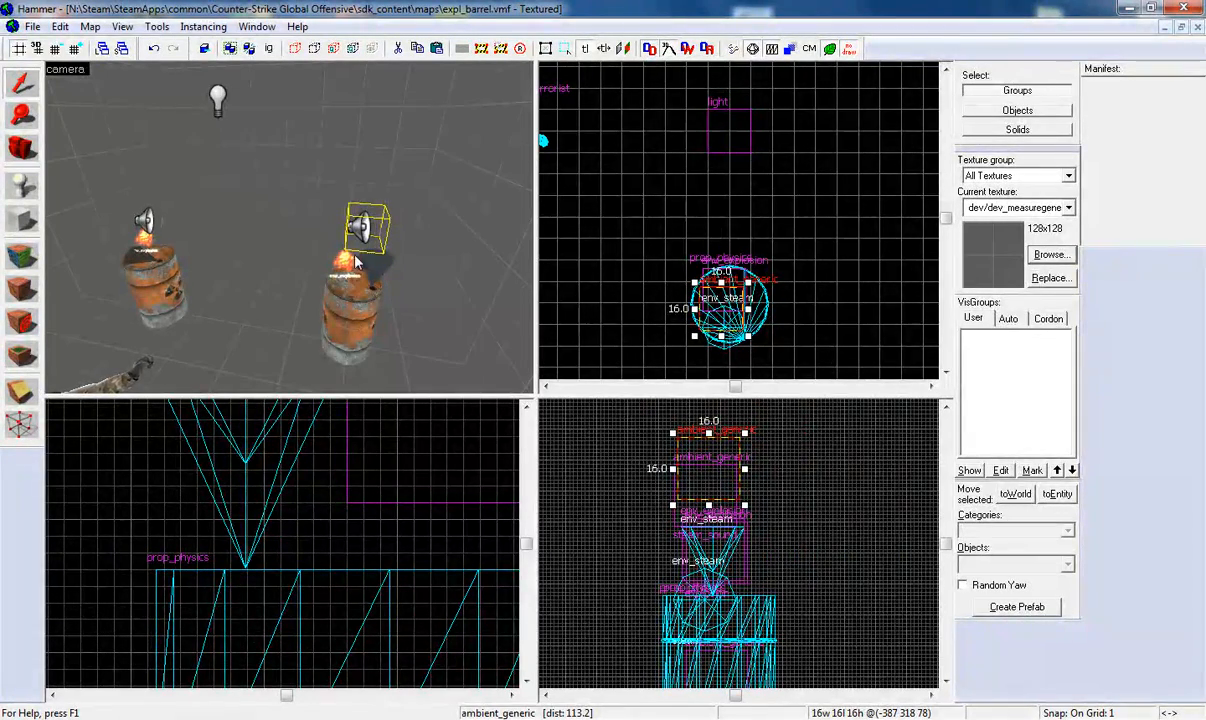
left_click(288, 360)
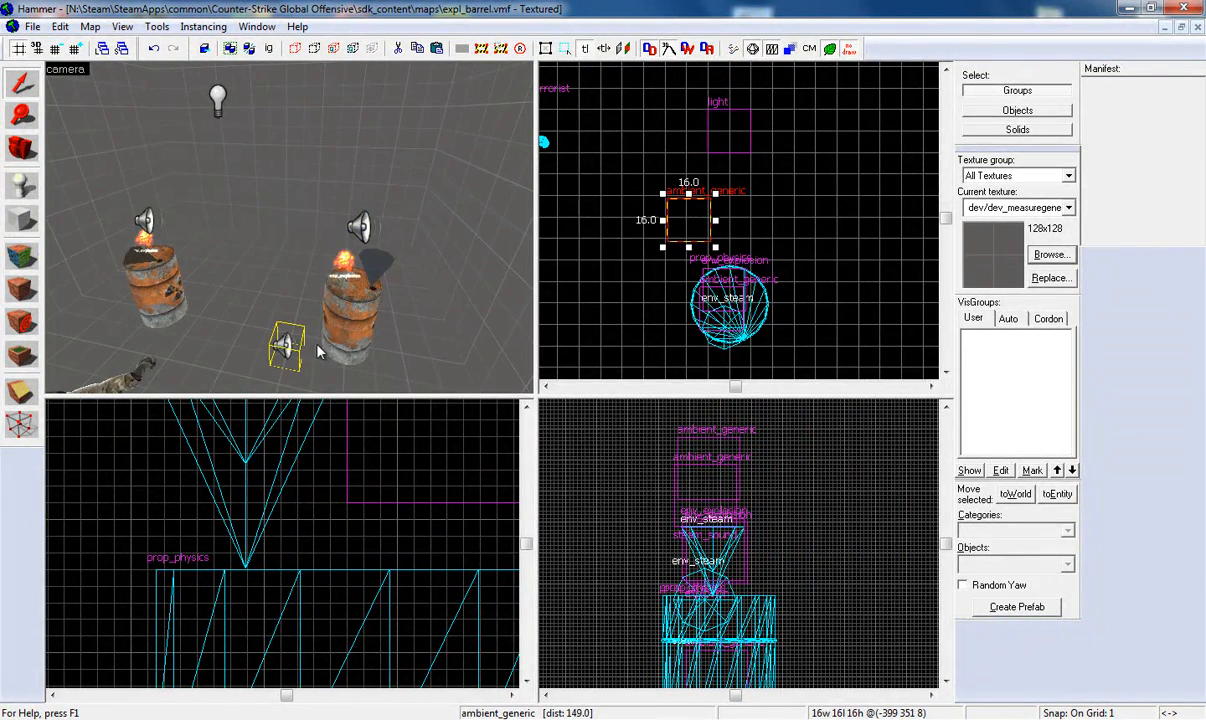
key("a")
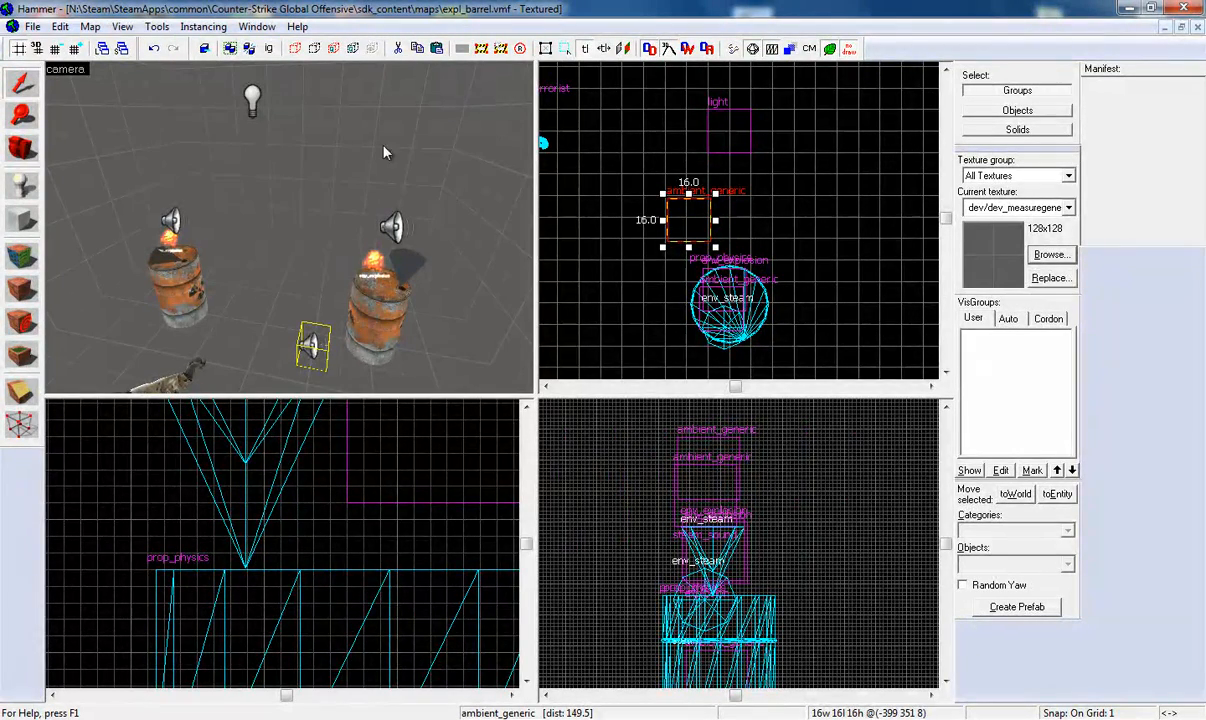
- Open the properties of the new barrel's env_steam and set its angle to Up
left_click(410, 273)
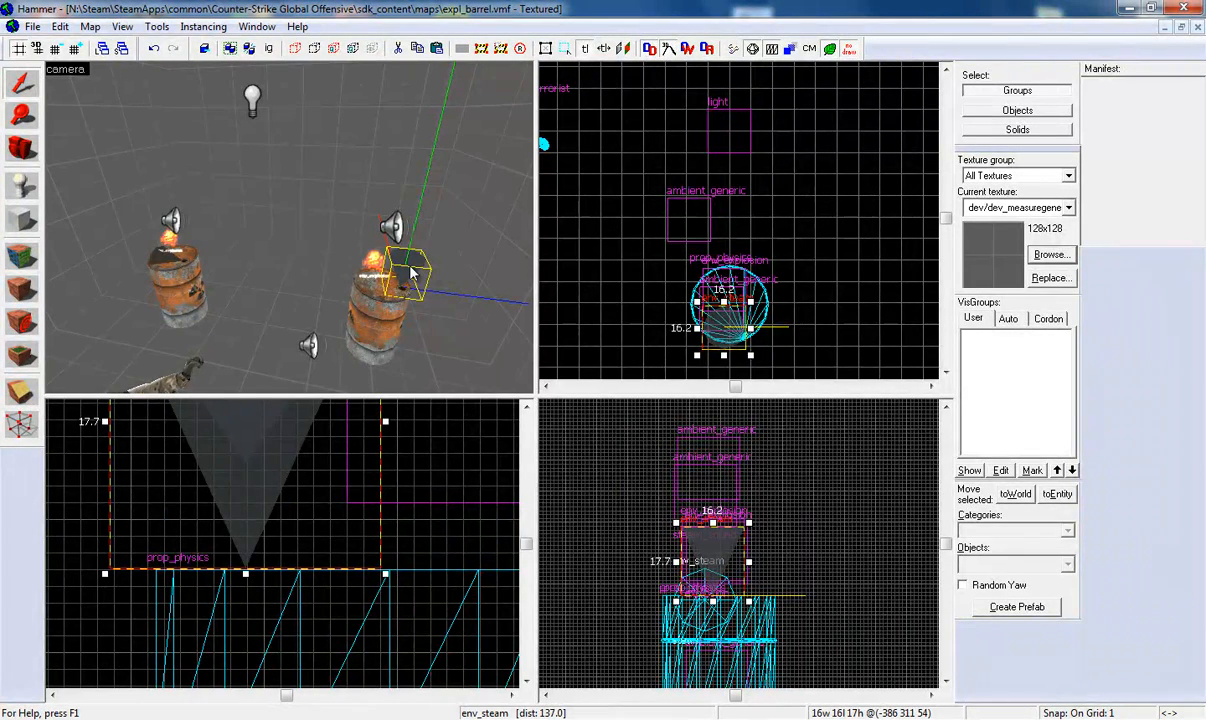
double_click(410, 273)
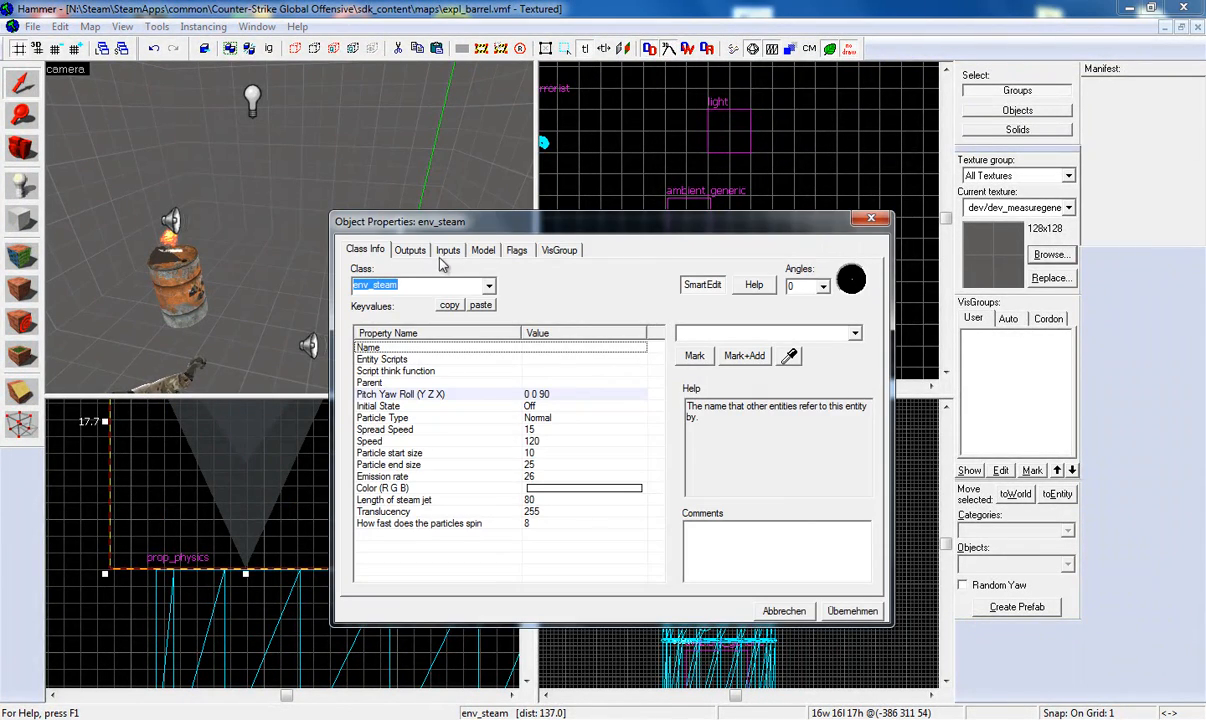
left_click(430, 395)
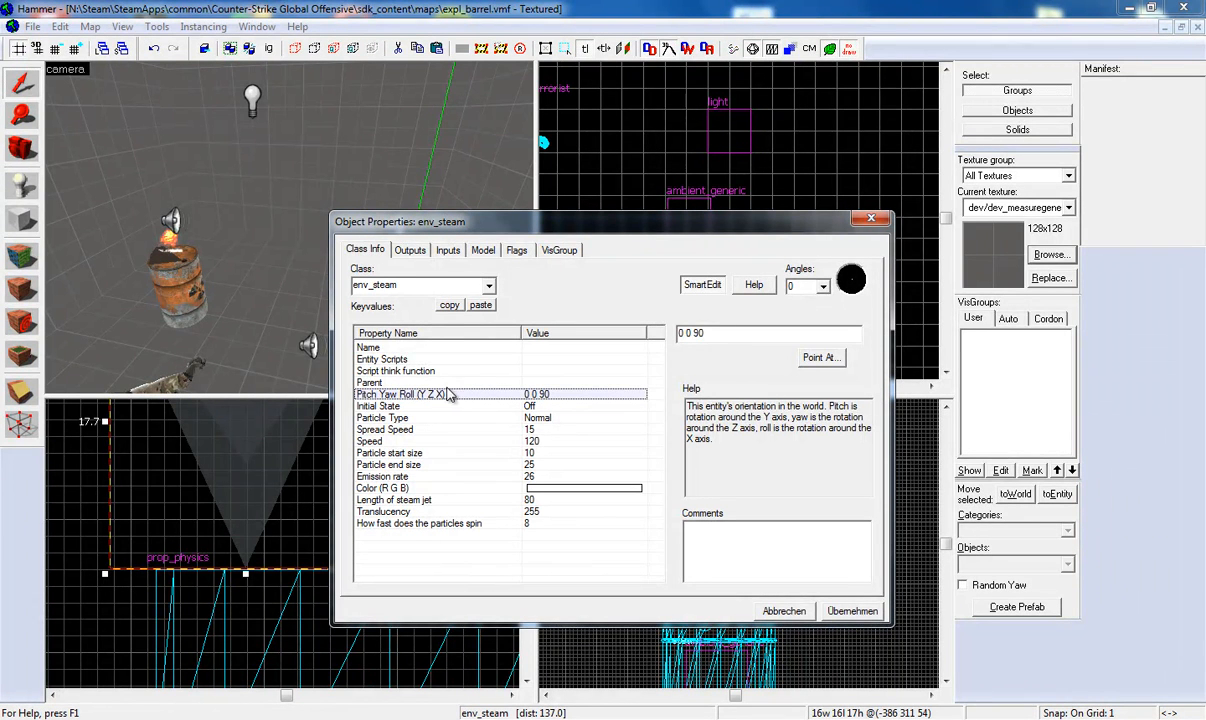
left_click(404, 348)
left_click(395, 394)
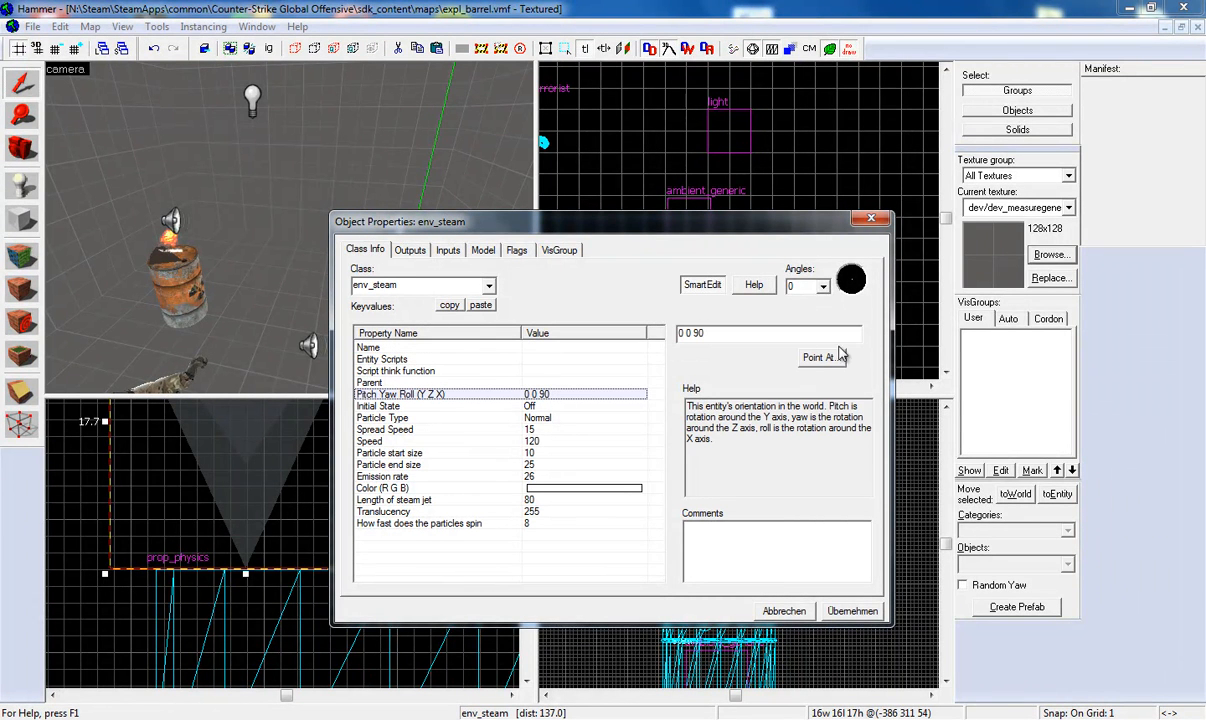
left_click(808, 286)
left_click(810, 300)
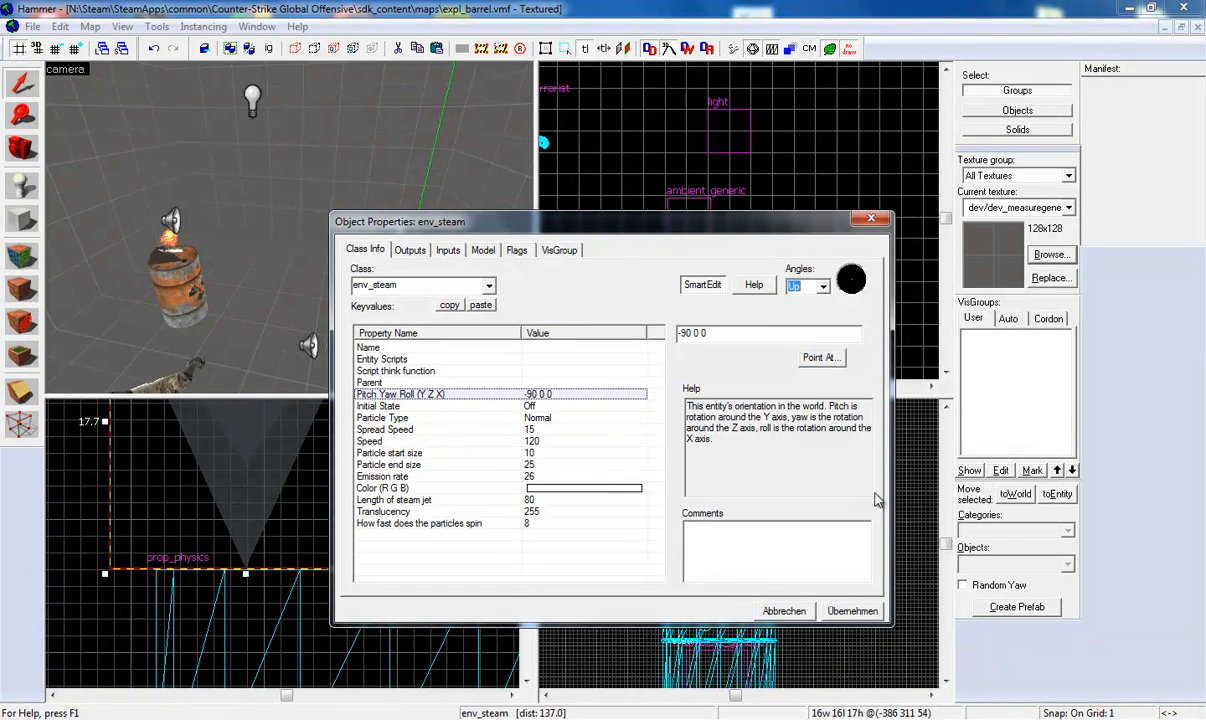
- Review the env_steam's particle type options and its spread speed, speed, particle size and emission rate properties
left_click(495, 441)
left_click(444, 419)
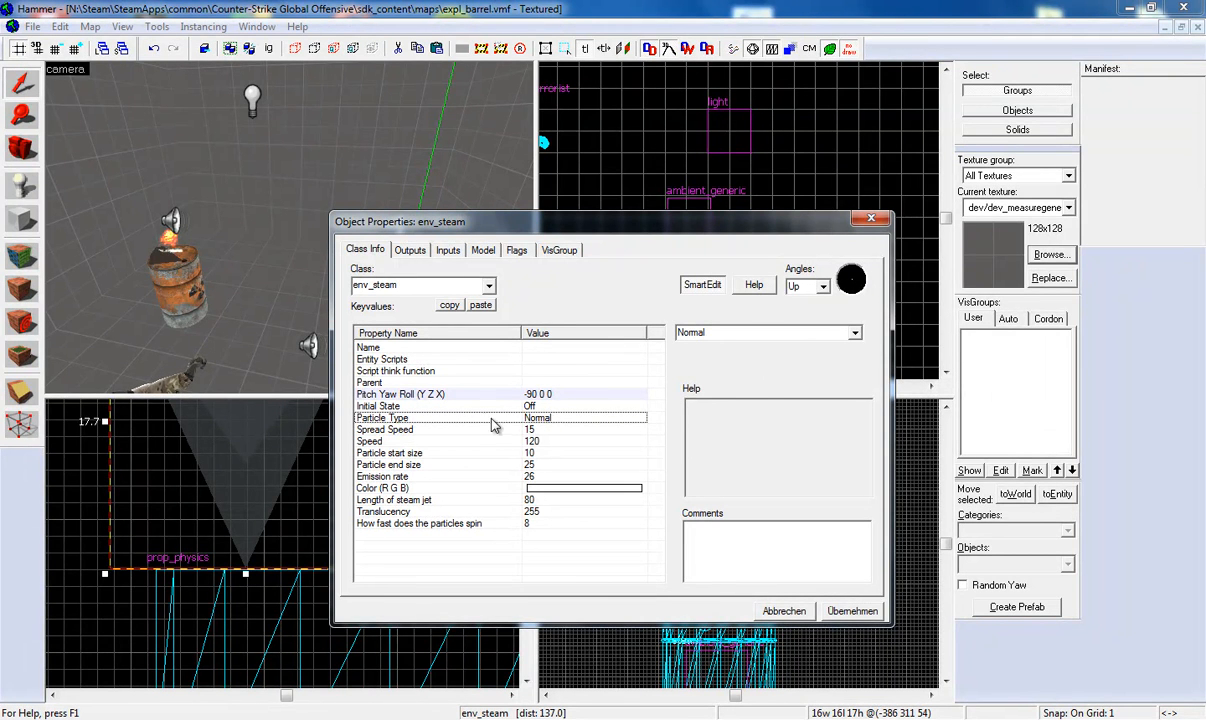
left_click(856, 334)
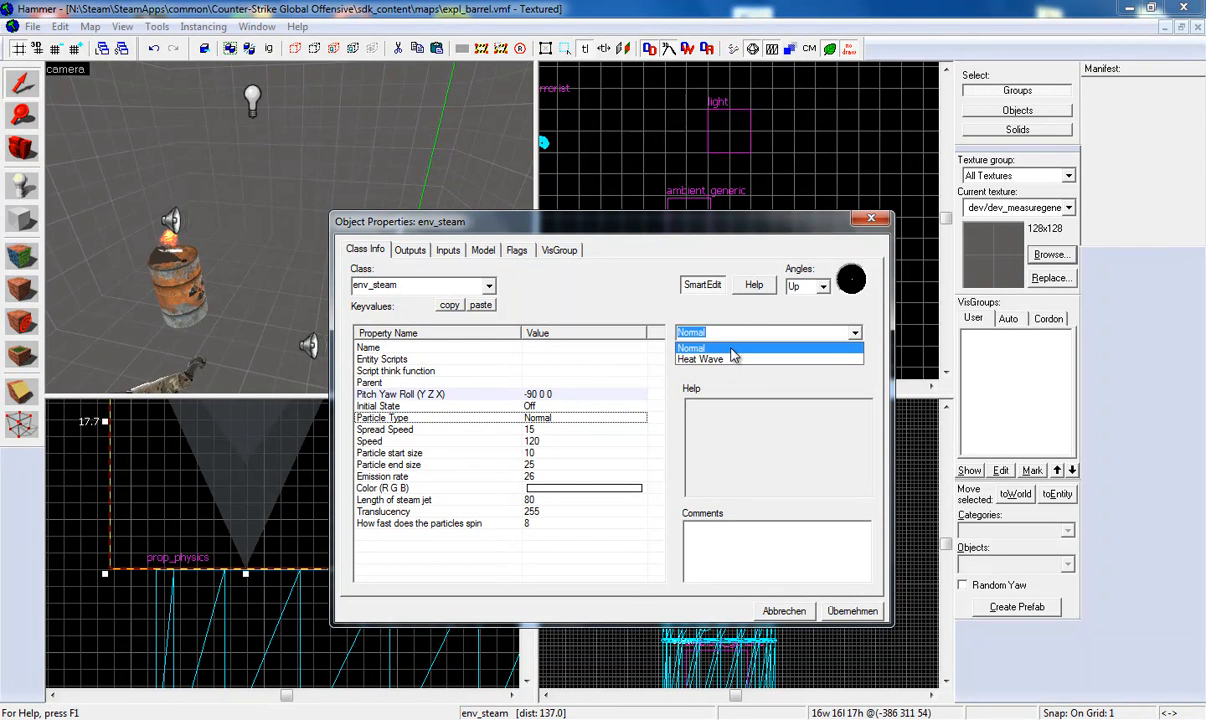
left_click(731, 349)
left_click(470, 432)
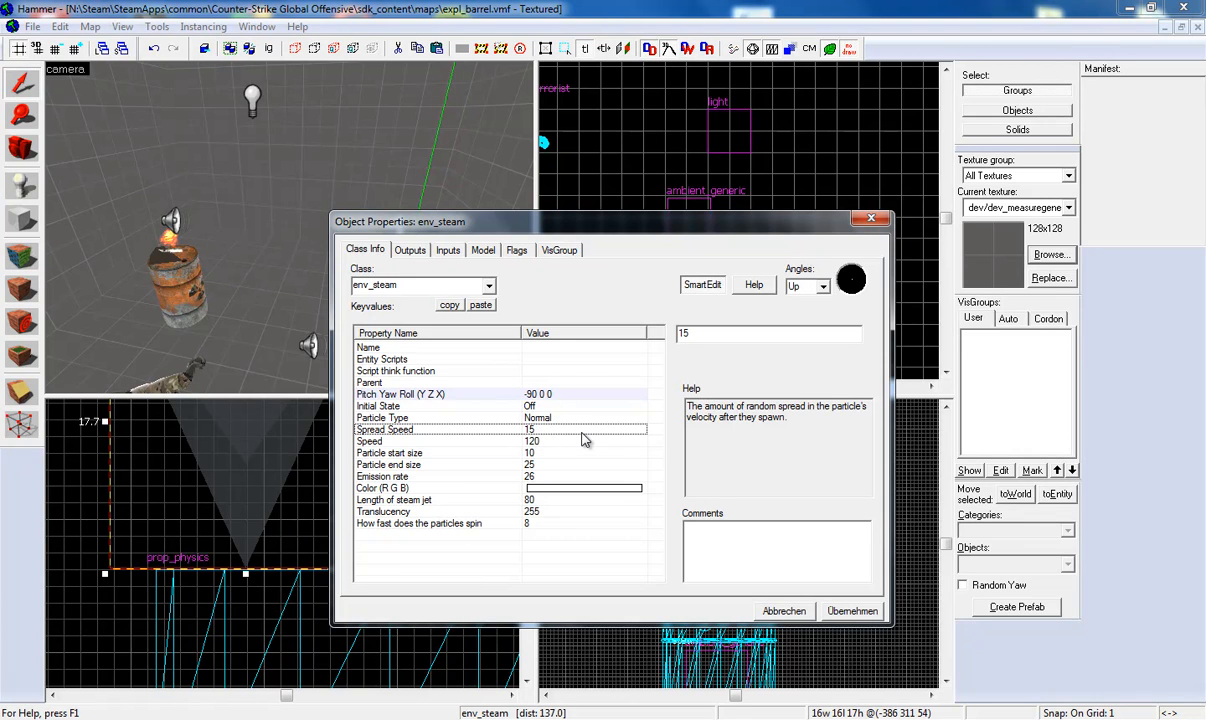
key("Down")
key("Down")
key("Down")
key("Down")
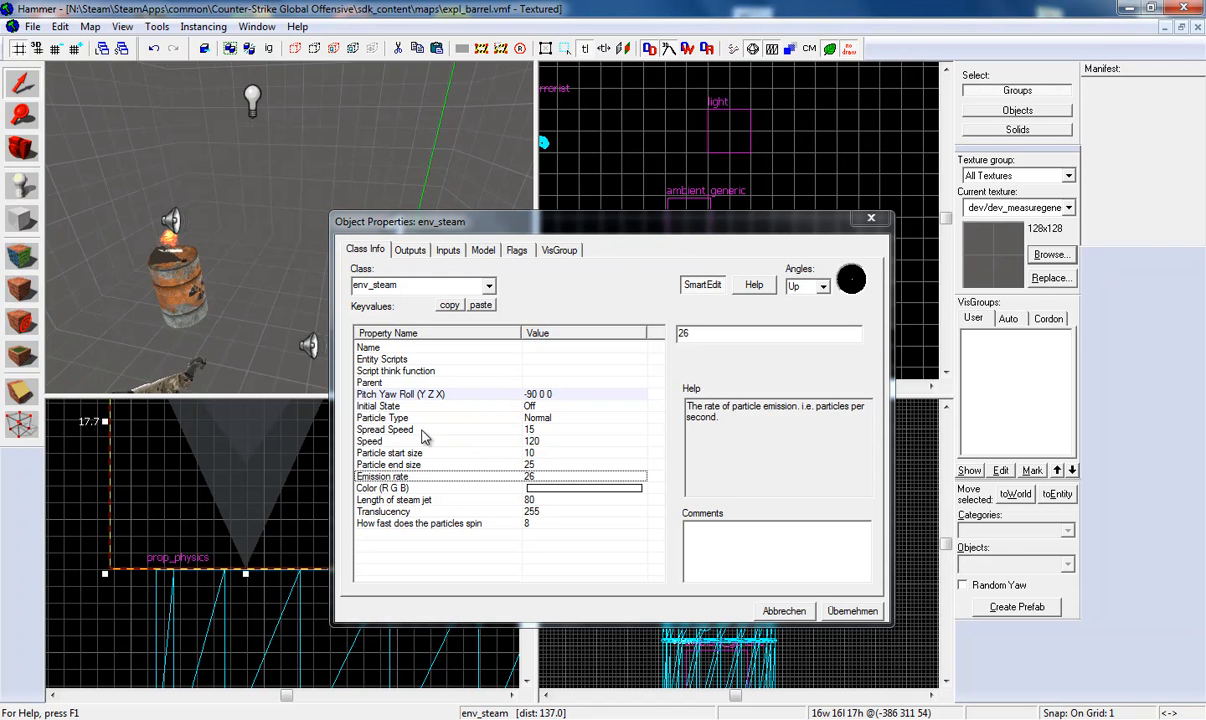
- Switch the env_steam's Initial State to On and back to Off, and apply the property changes
left_click(365, 406)
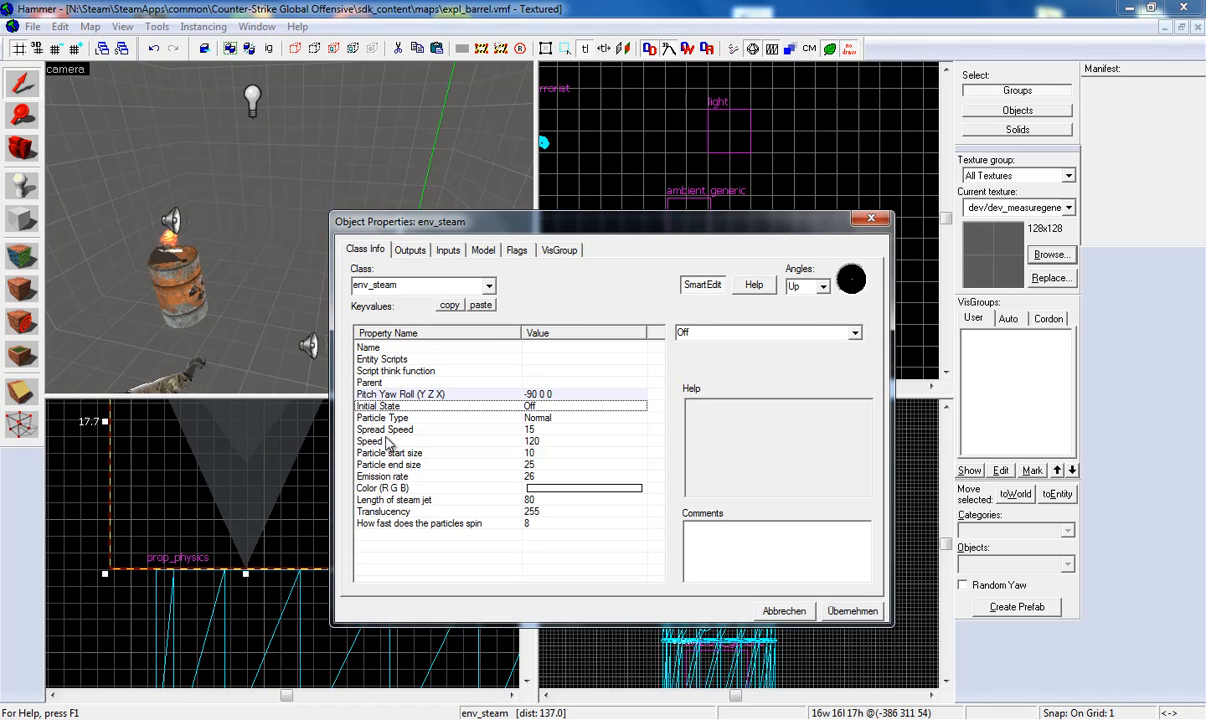
left_click(856, 333)
left_click(856, 334)
left_click(856, 333)
left_click(757, 357)
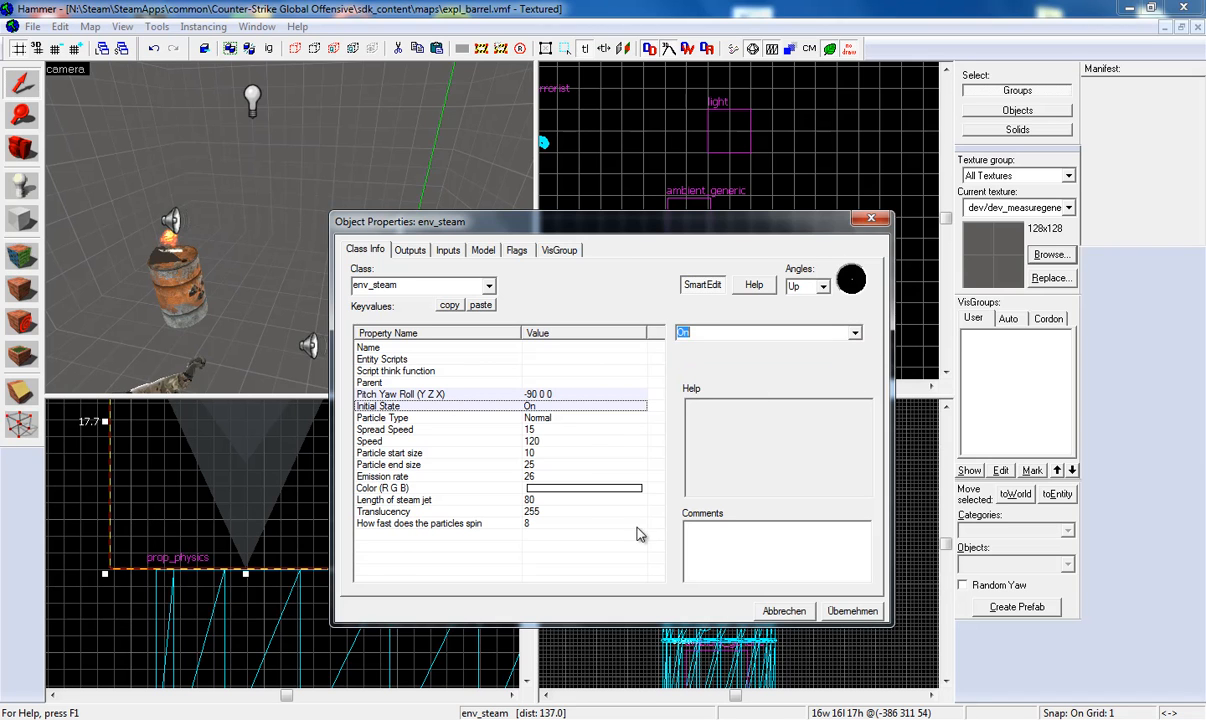
left_click(856, 334)
left_click(822, 350)
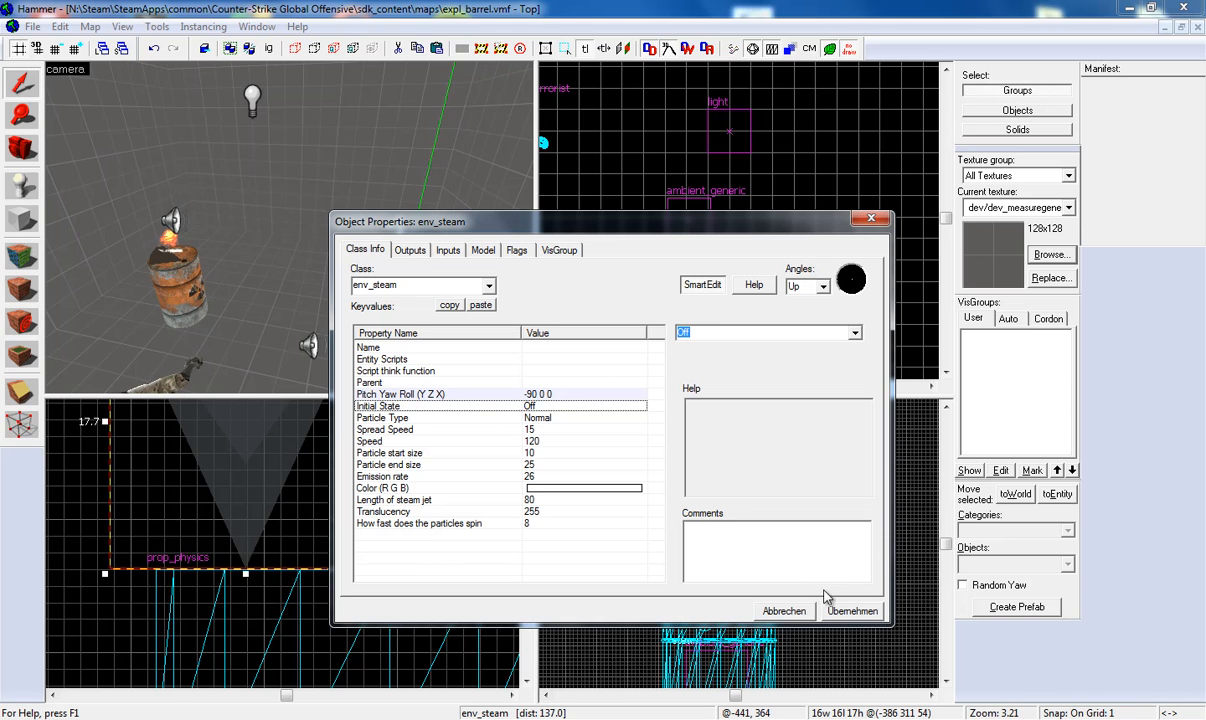
left_click(853, 611)
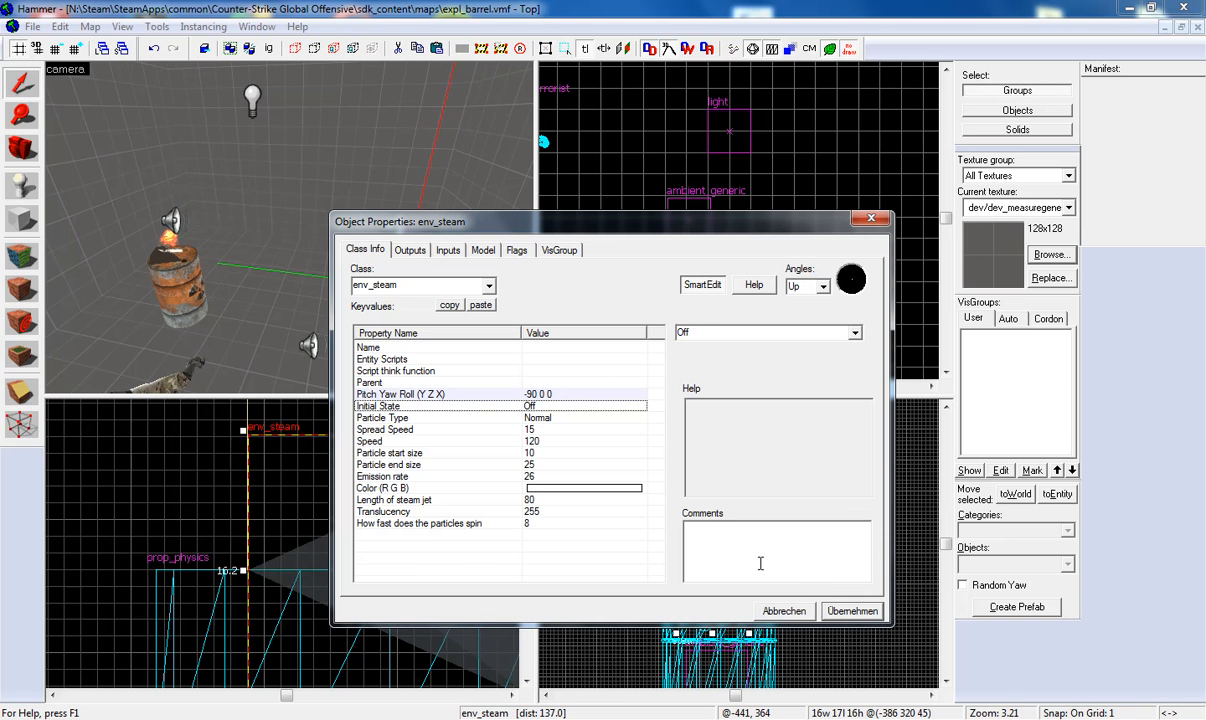
left_click(871, 217)
- Name the new barrel's env_steam entity "dampf" and apply the change
key("d")
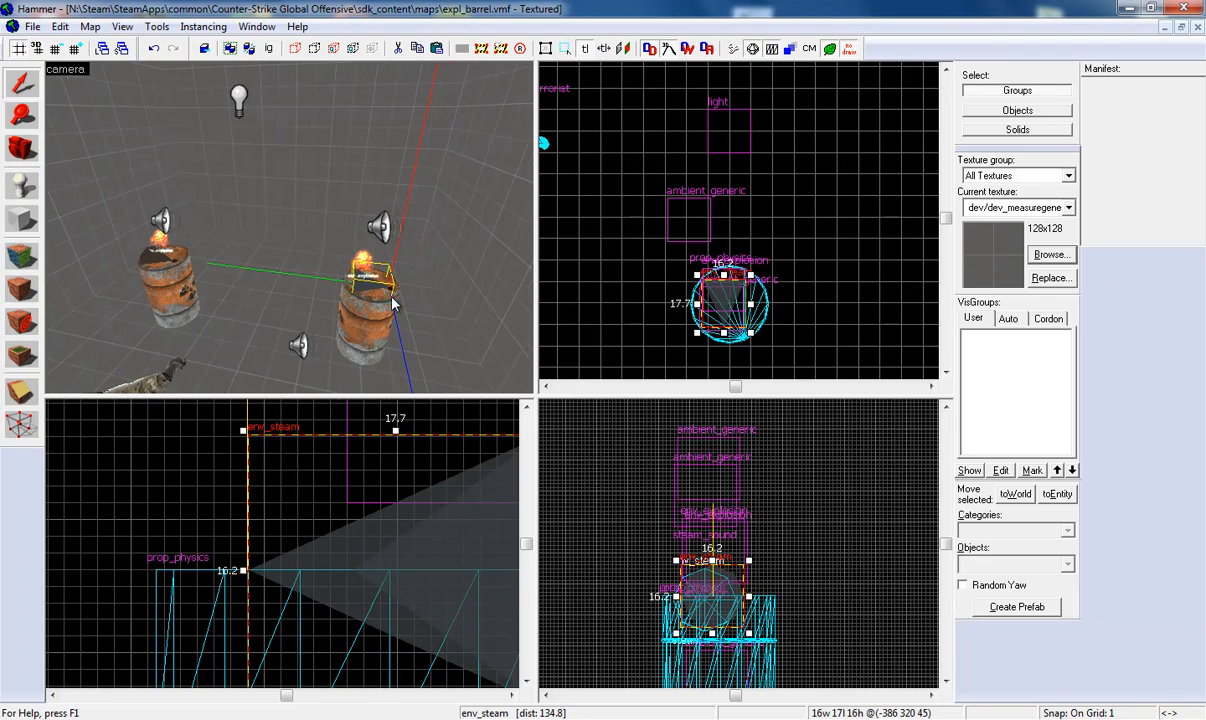
left_click(368, 285)
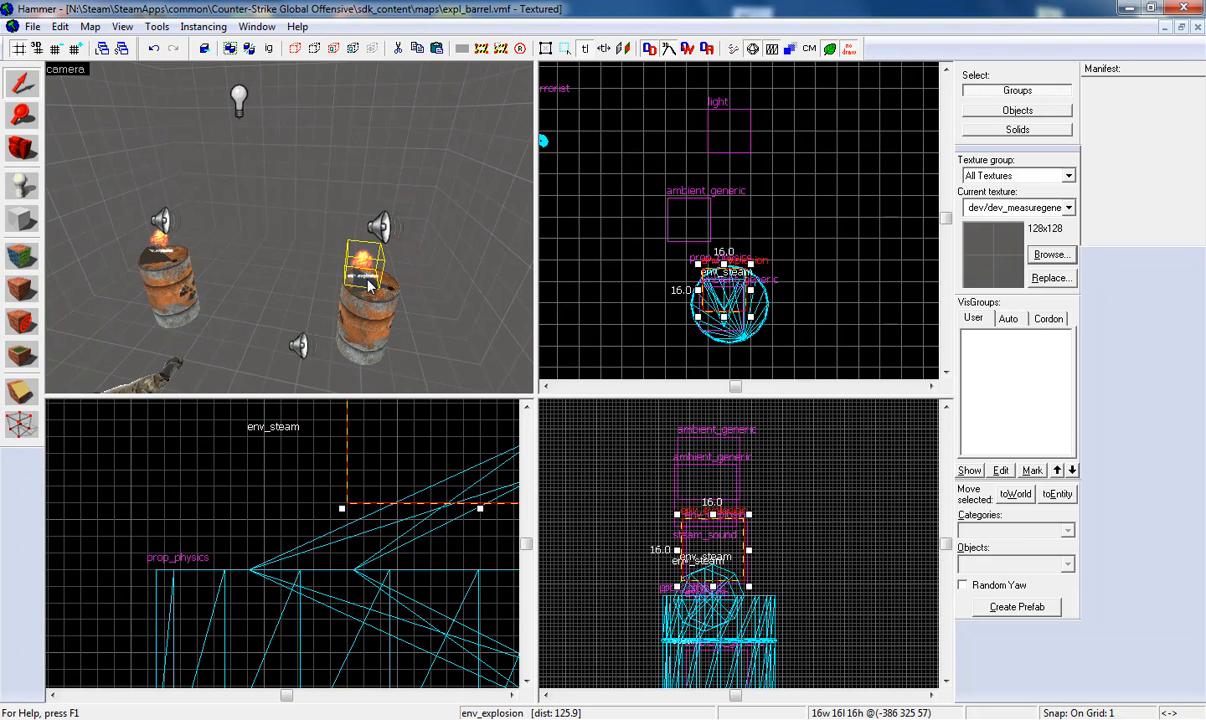
double_click(366, 289)
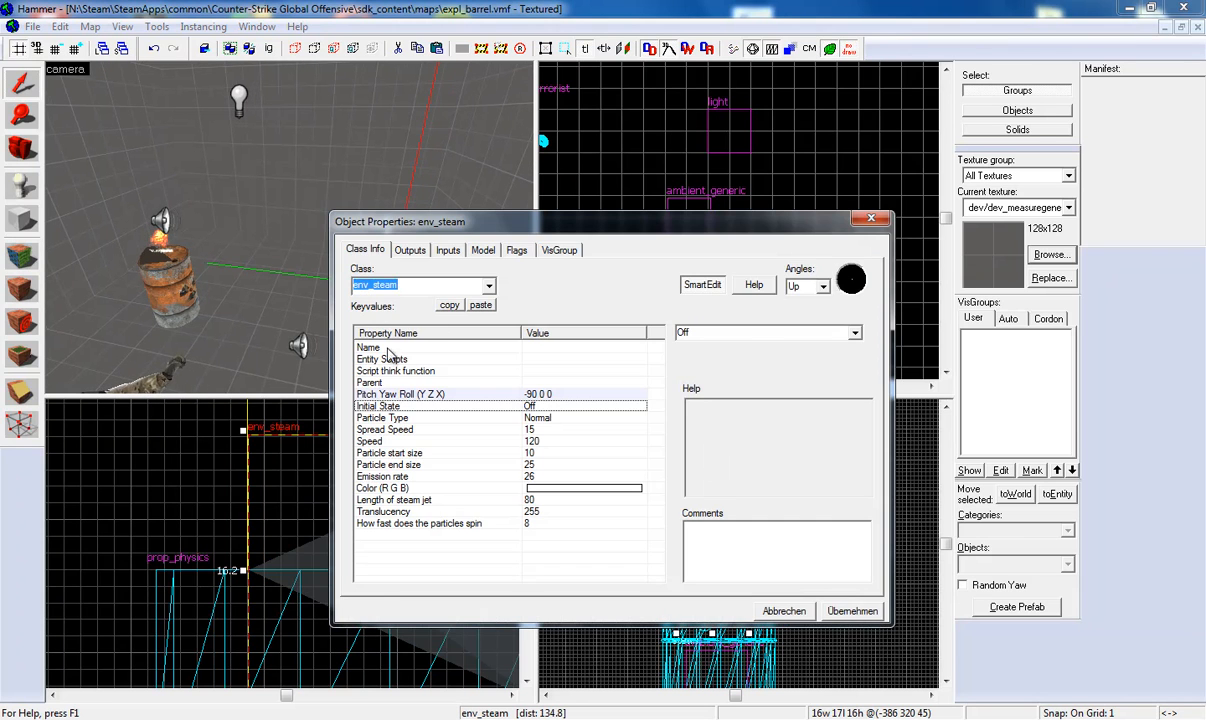
left_click(388, 349)
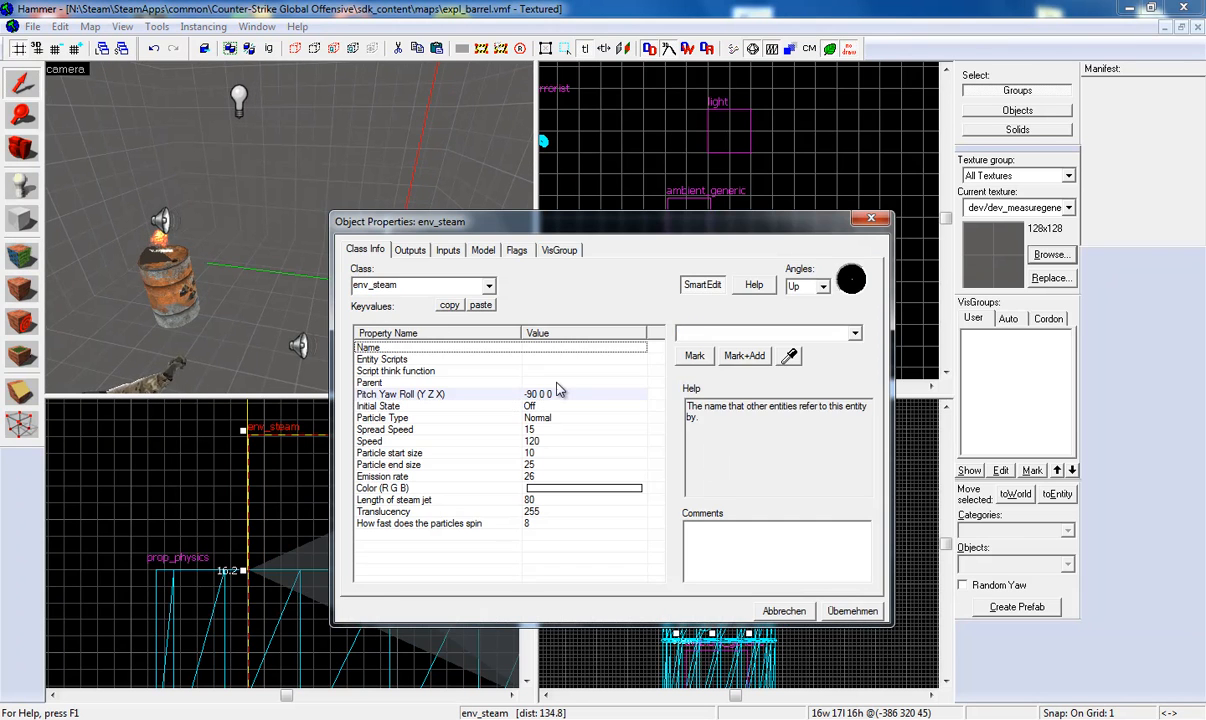
left_click(710, 332)
type("dampf")
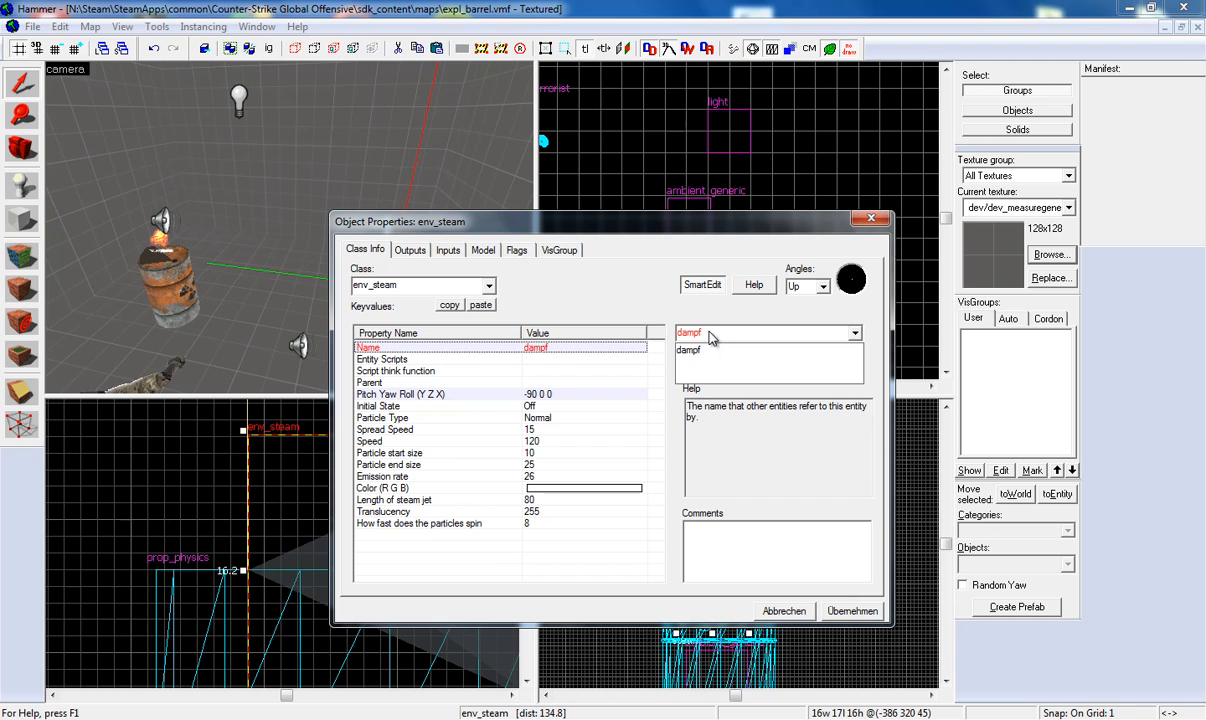
left_click(853, 610)
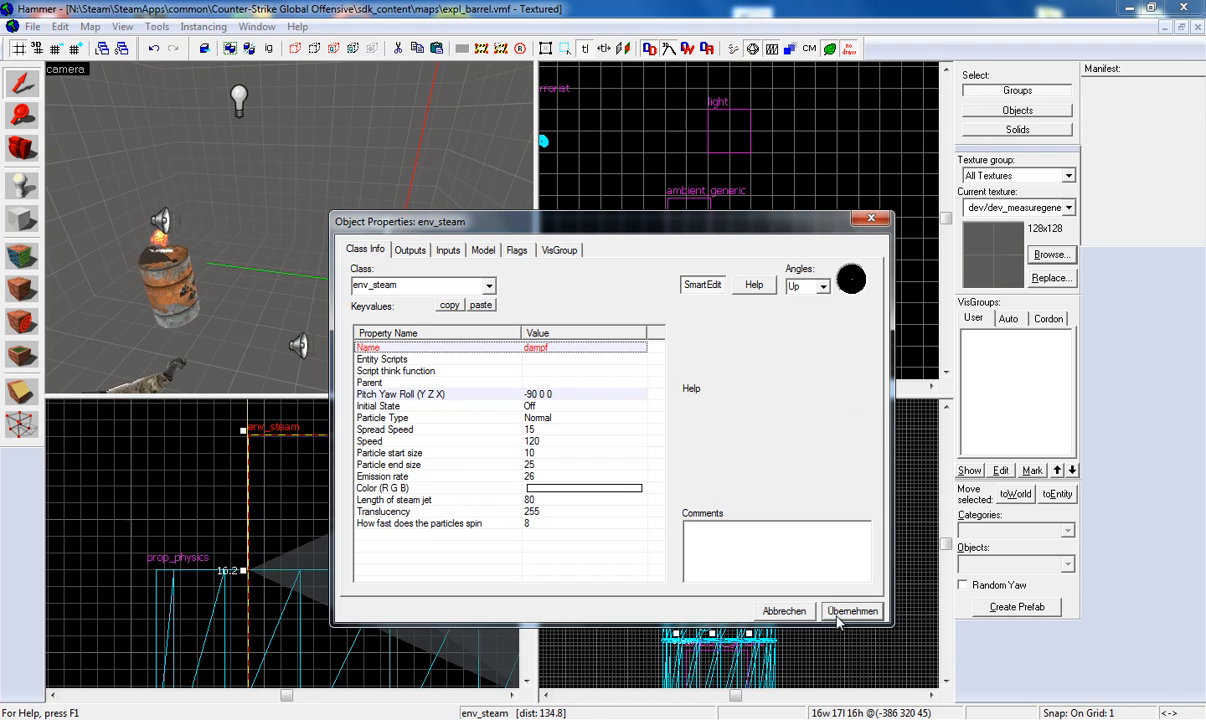
left_click(869, 222)
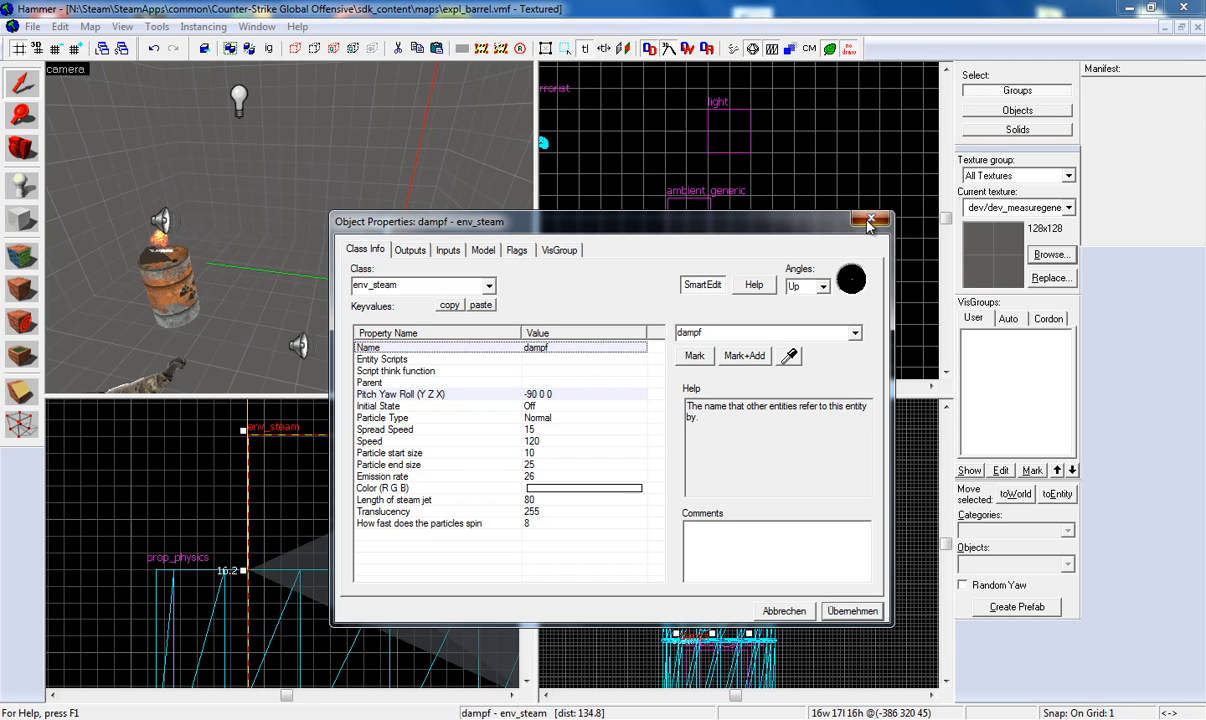
- Open the properties of the new barrel's env_explosion and move the dialog clear of the barrels in the camera view
key("d")
key("w")
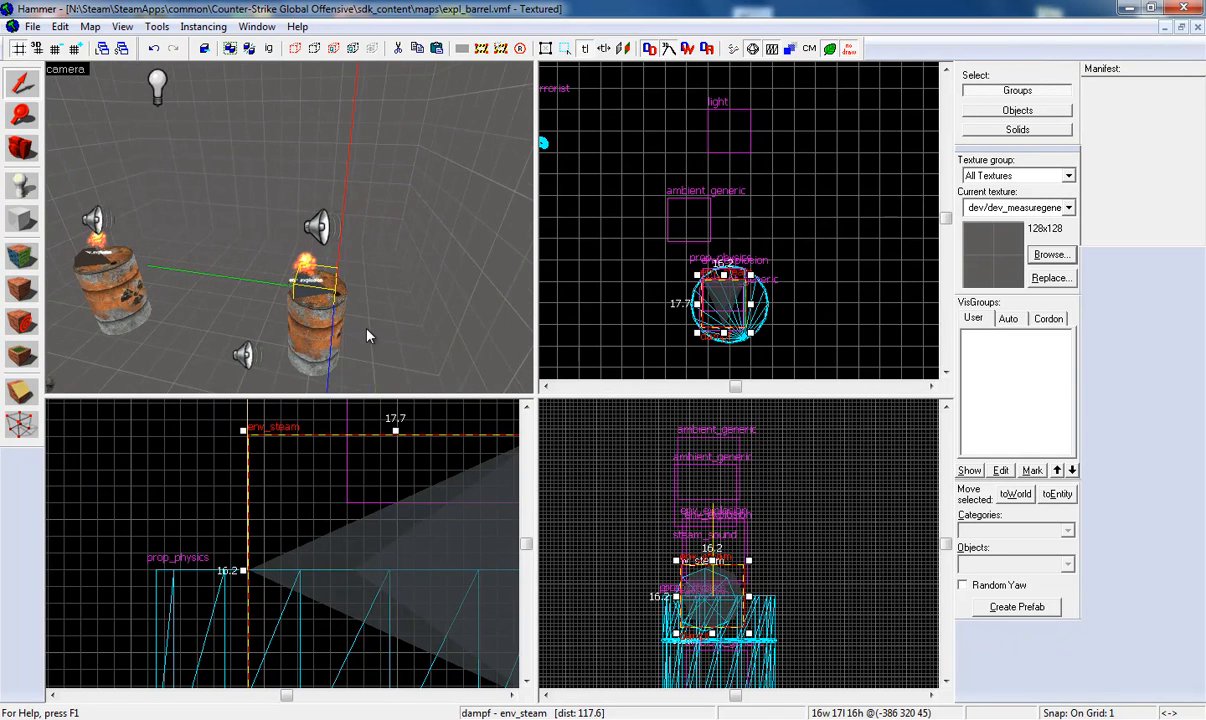
key("w")
double_click(291, 260)
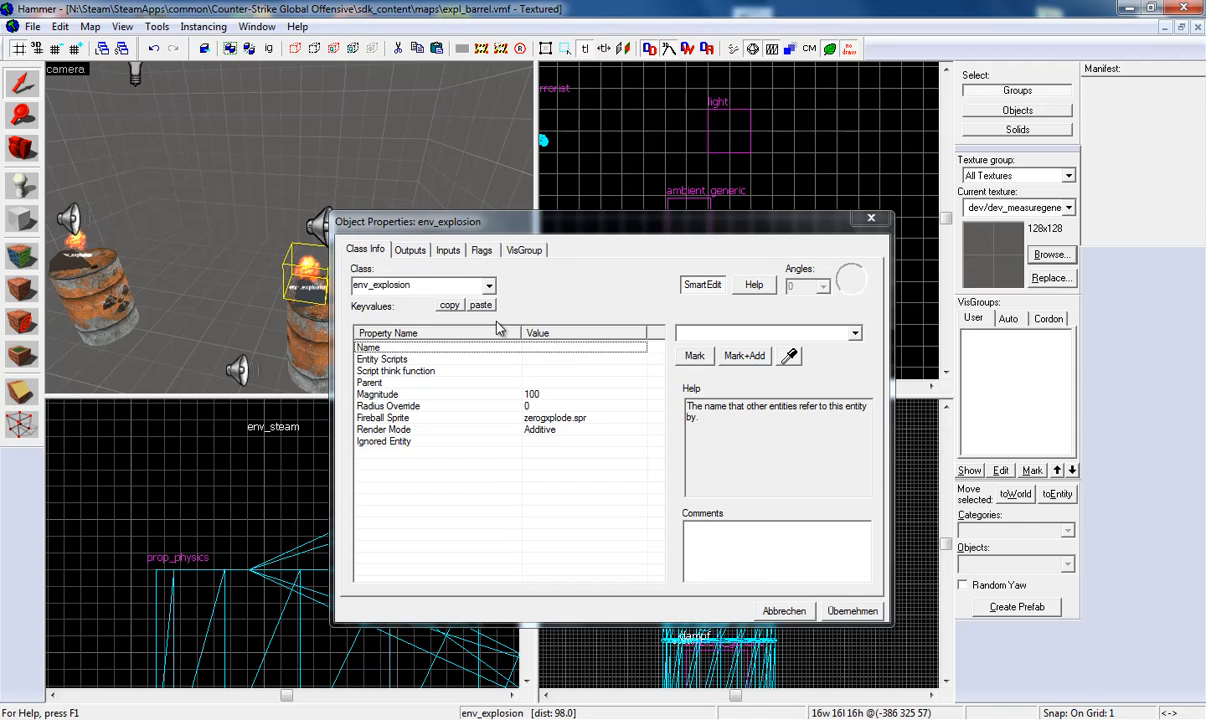
left_click_drag(443, 221, 632, 167)
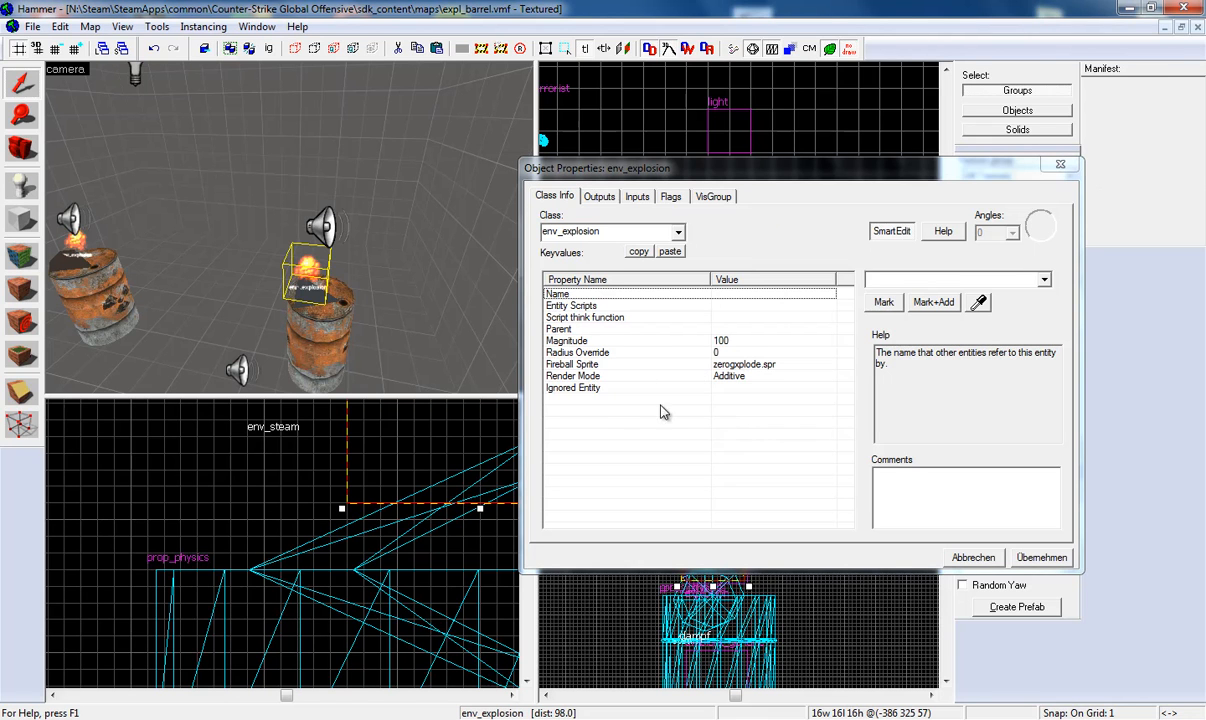
- Review the env_explosion's Magnitude, Fireball Sprite and Render Mode properties, including the browsable sprite textures
left_click(668, 343)
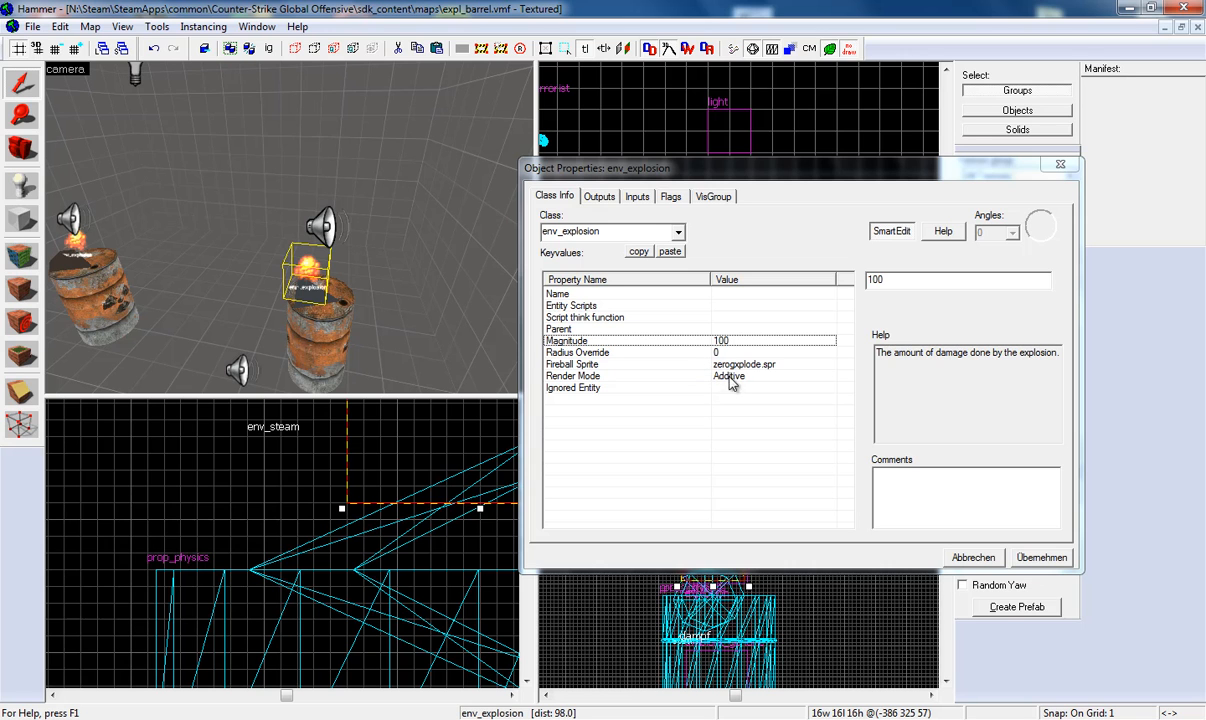
left_click(700, 364)
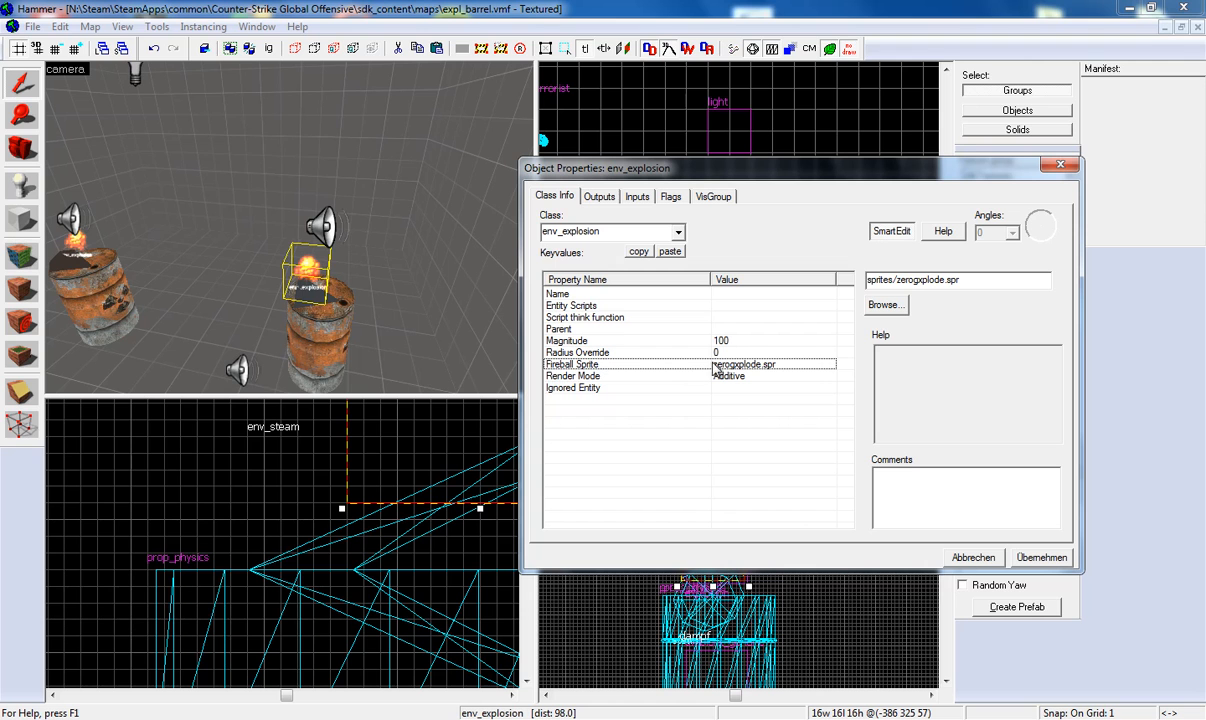
left_click(887, 305)
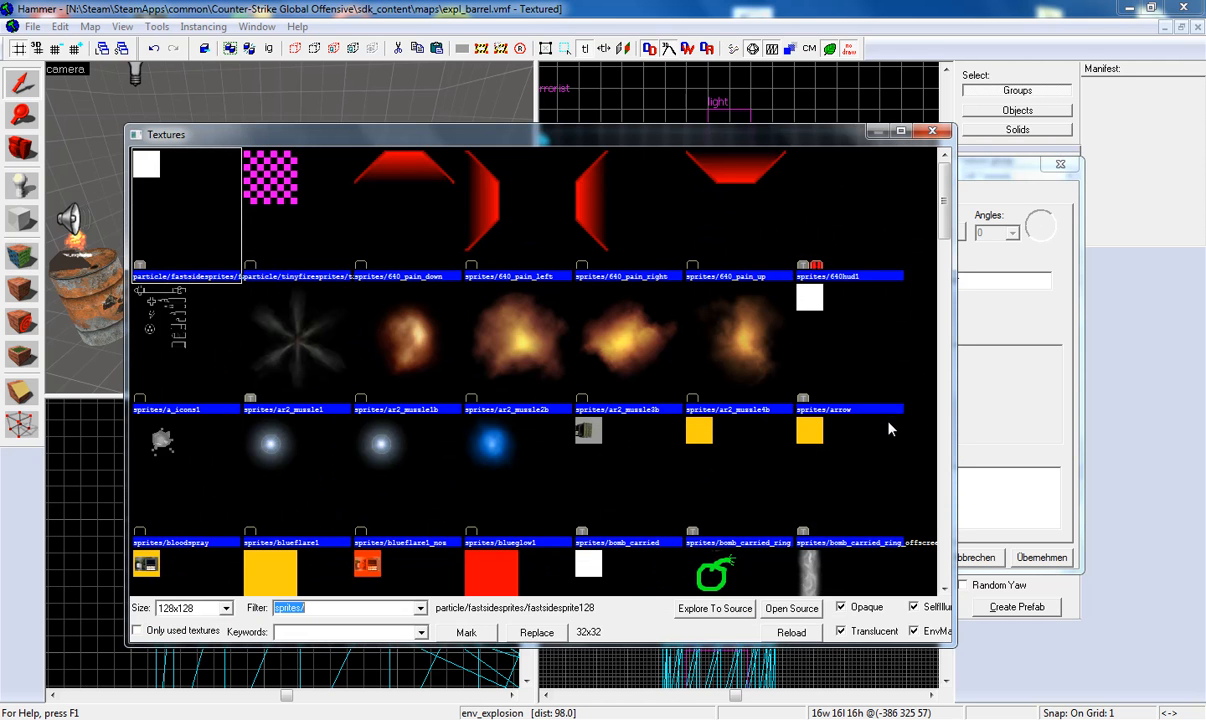
left_click(935, 134)
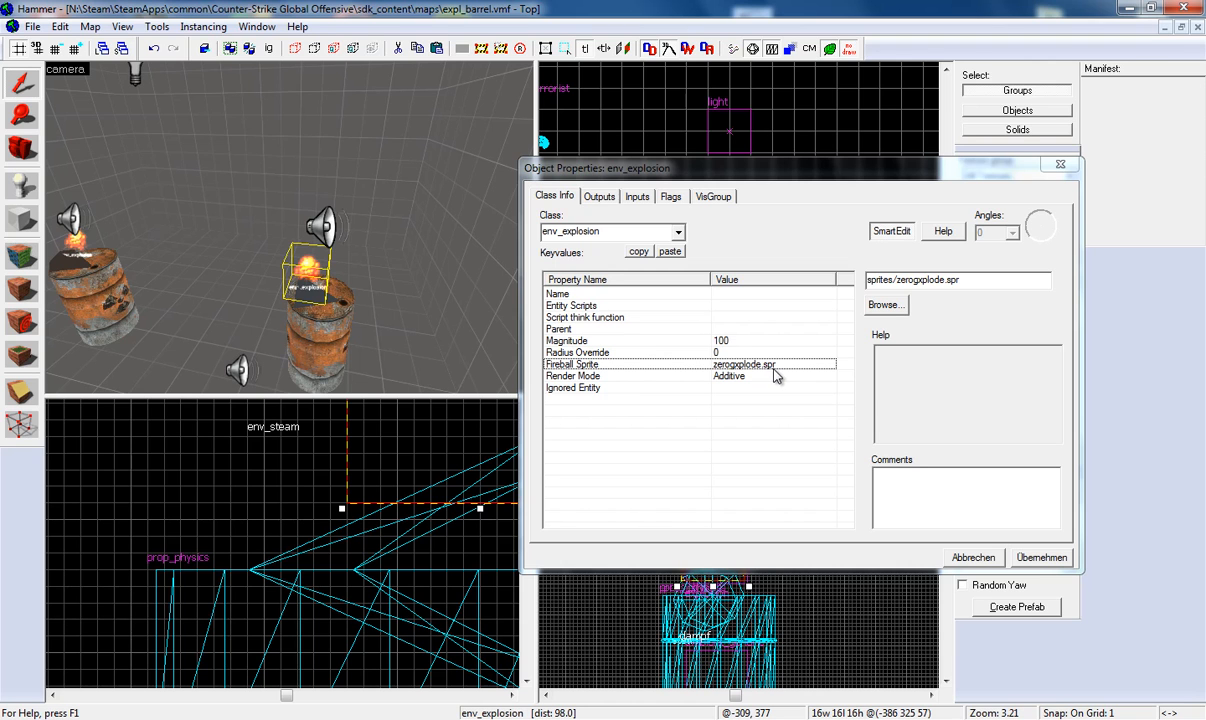
left_click(600, 376)
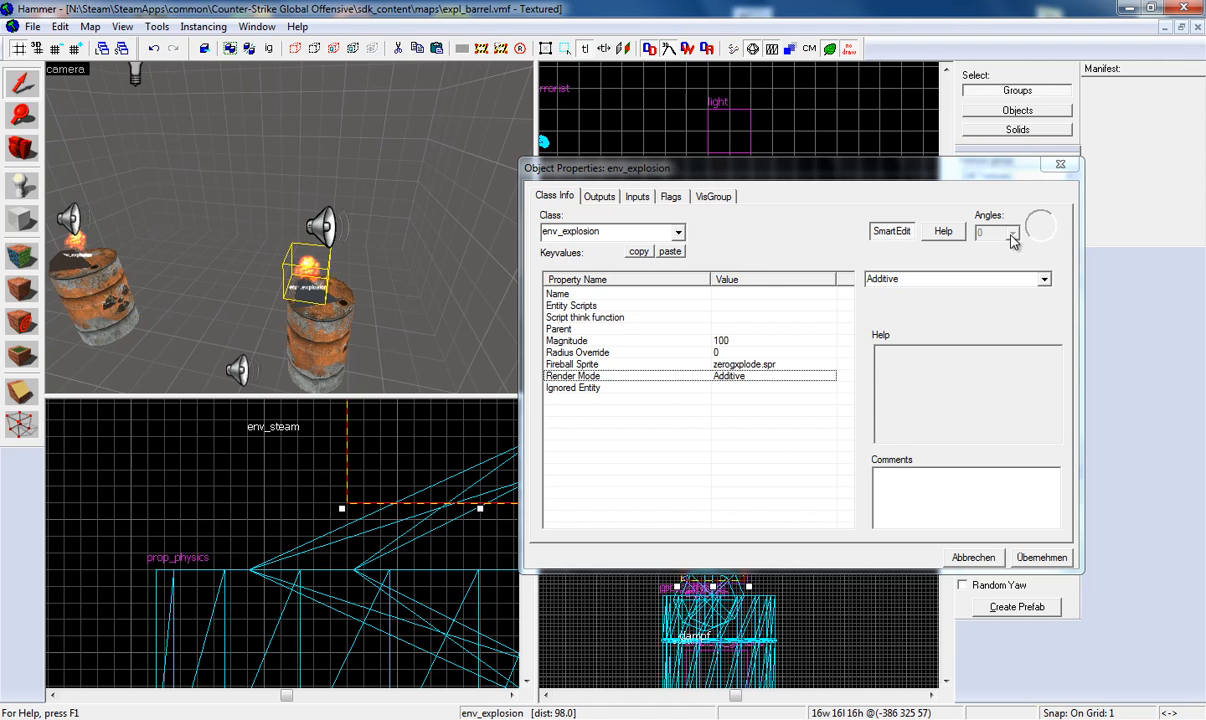
- Name the new barrel's env_explosion entity "explo_boom", apply the change and close its properties
left_click(597, 293)
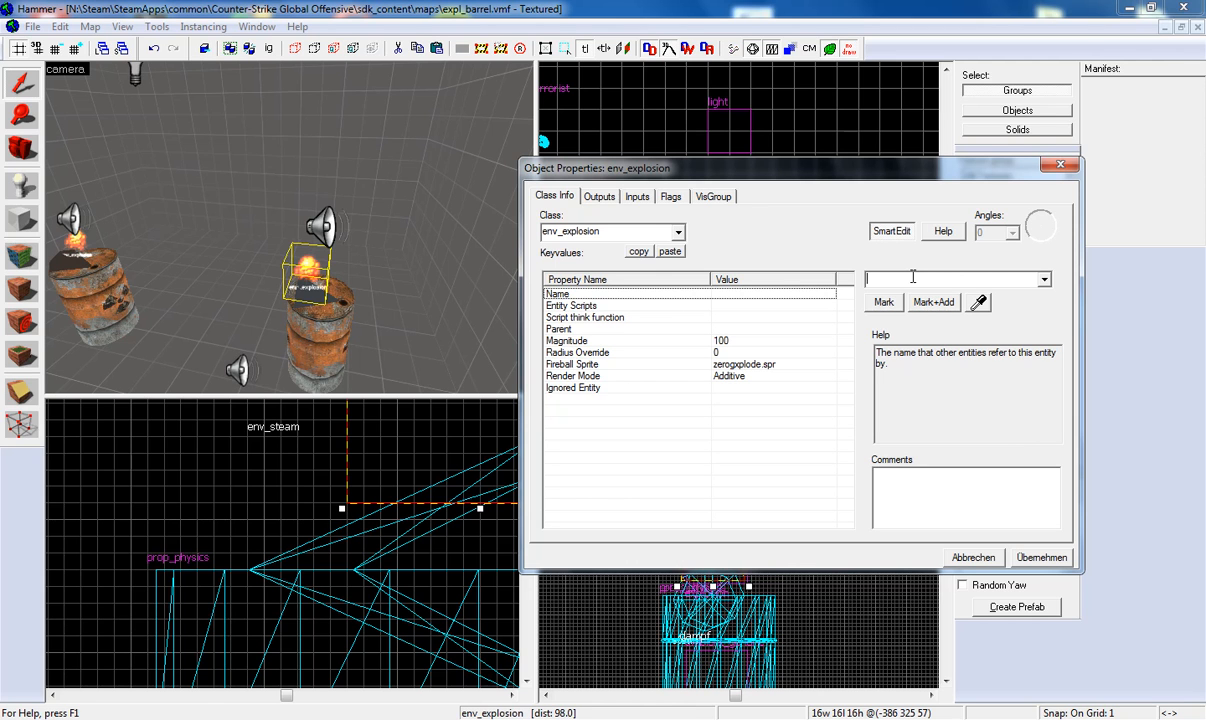
type("explo_boom")
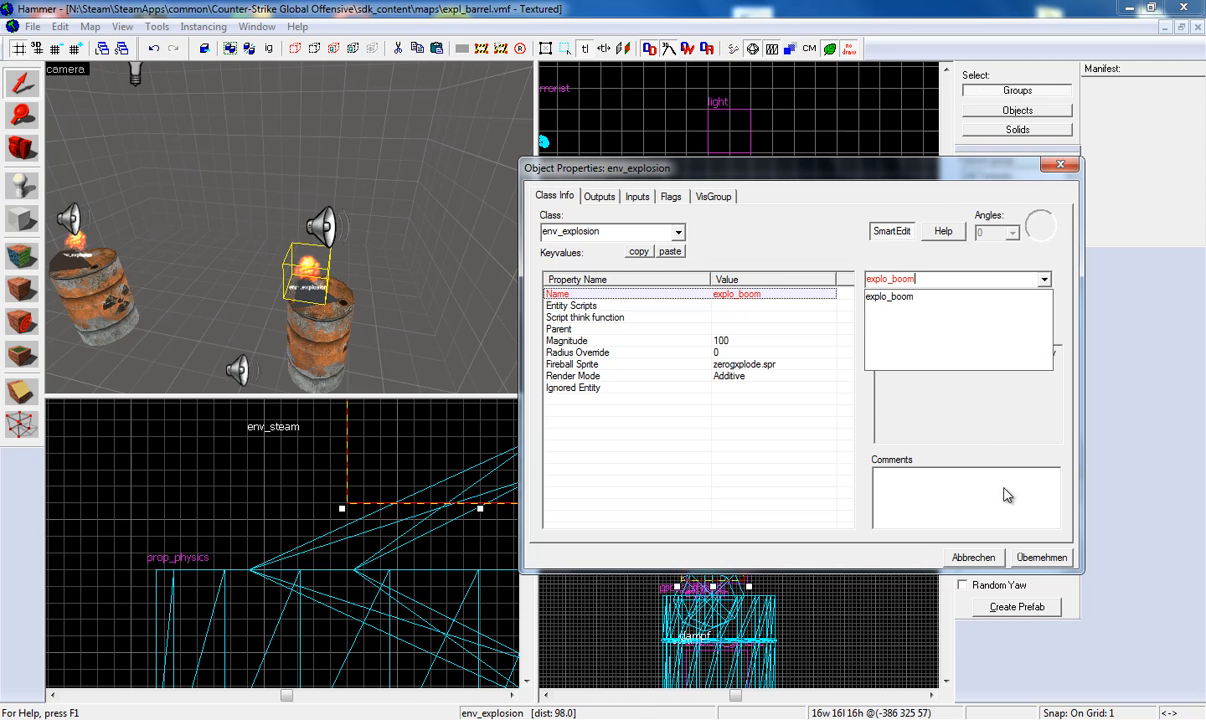
left_click(1042, 560)
left_click(977, 560)
left_click(600, 232)
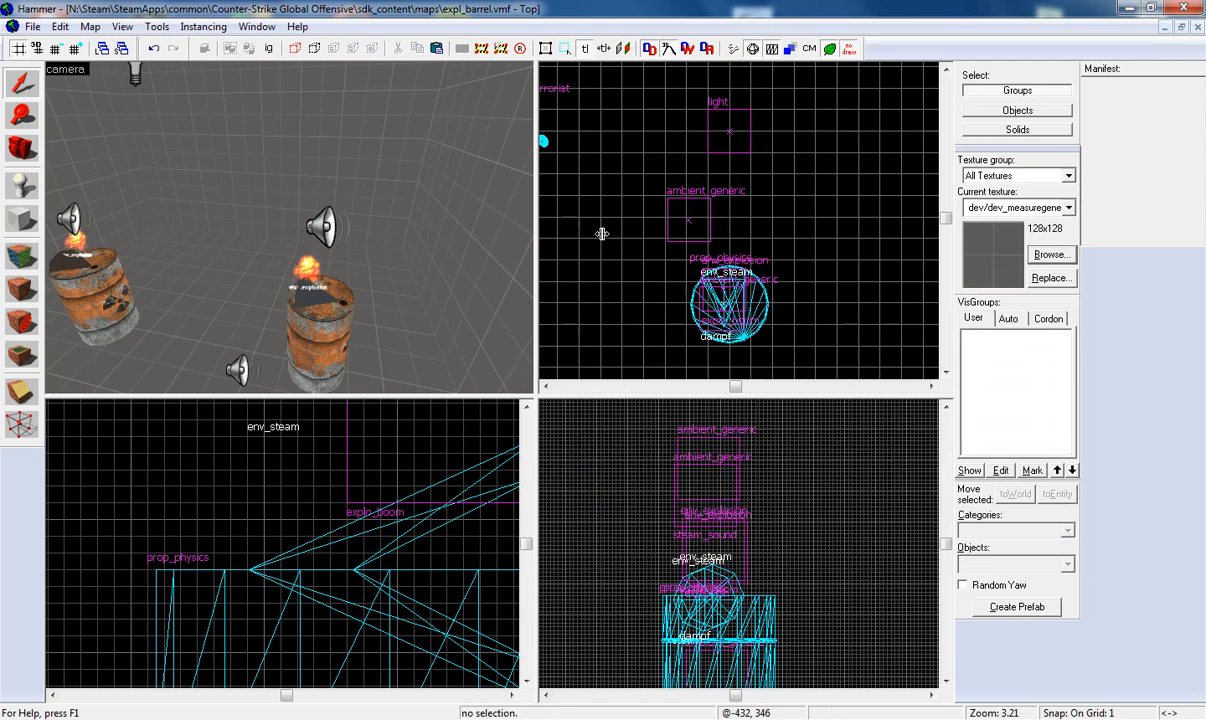
- Name the new barrel's prop_physics entity "fass", apply the change and close its properties
left_click(320, 348)
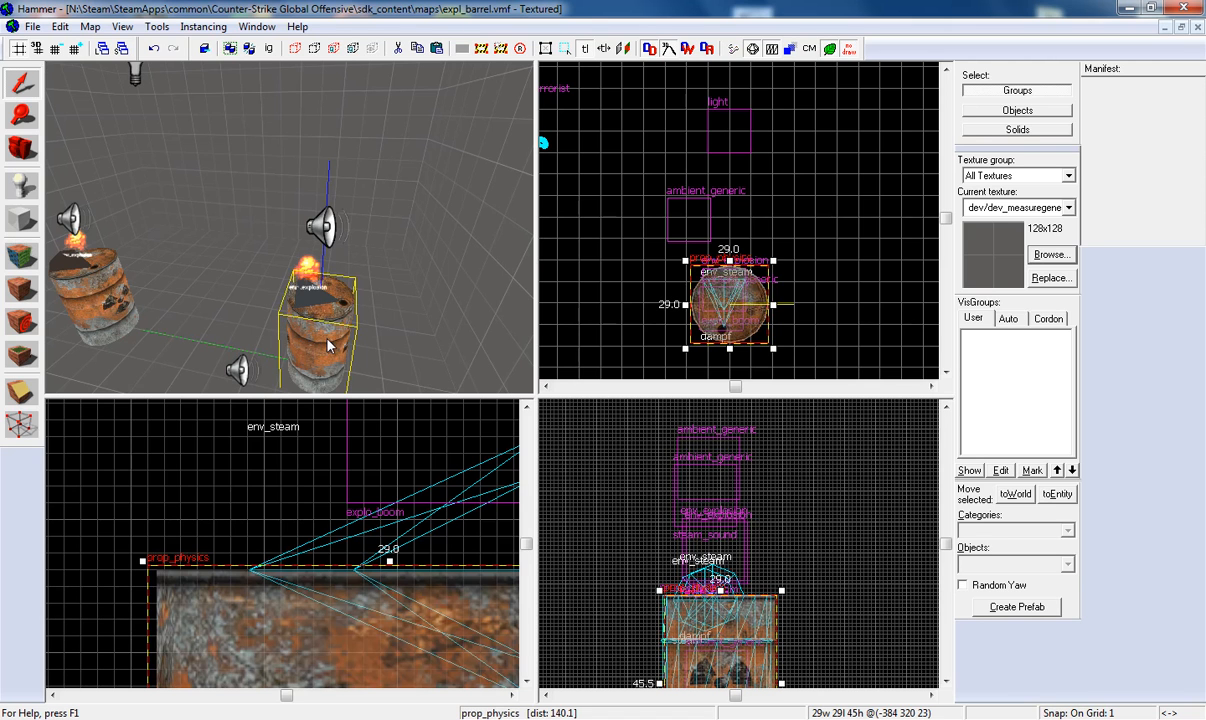
key("alt+Return")
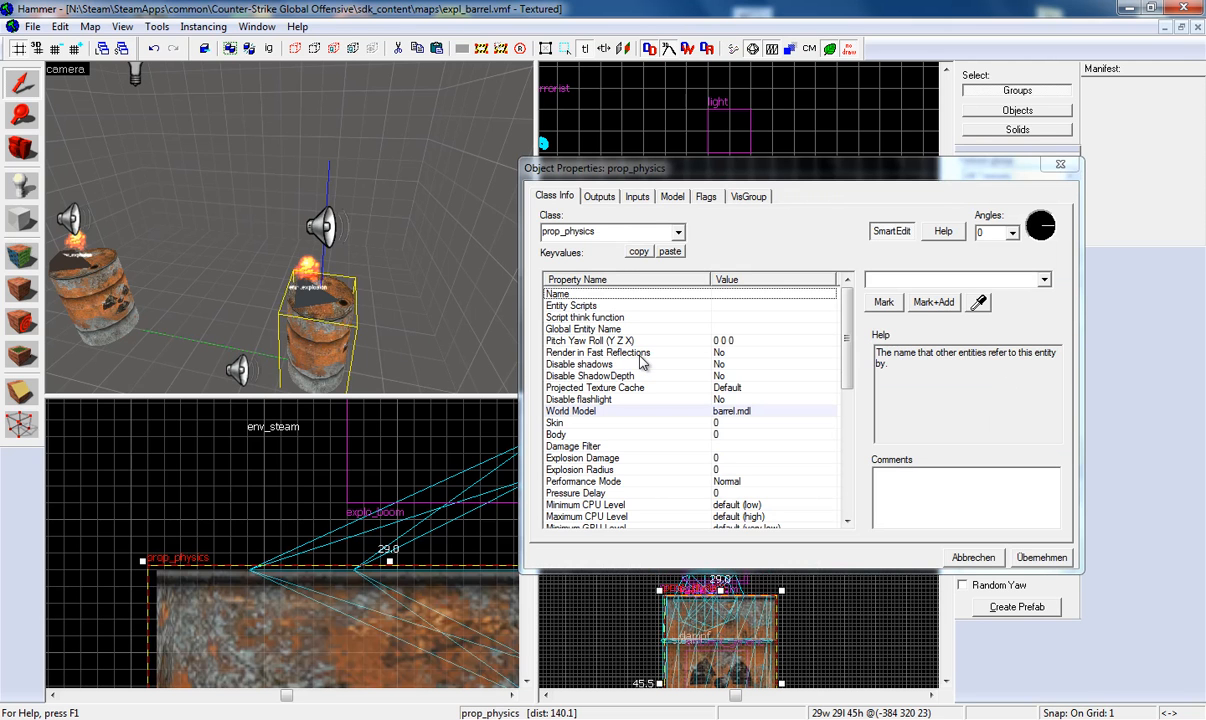
left_click(896, 280)
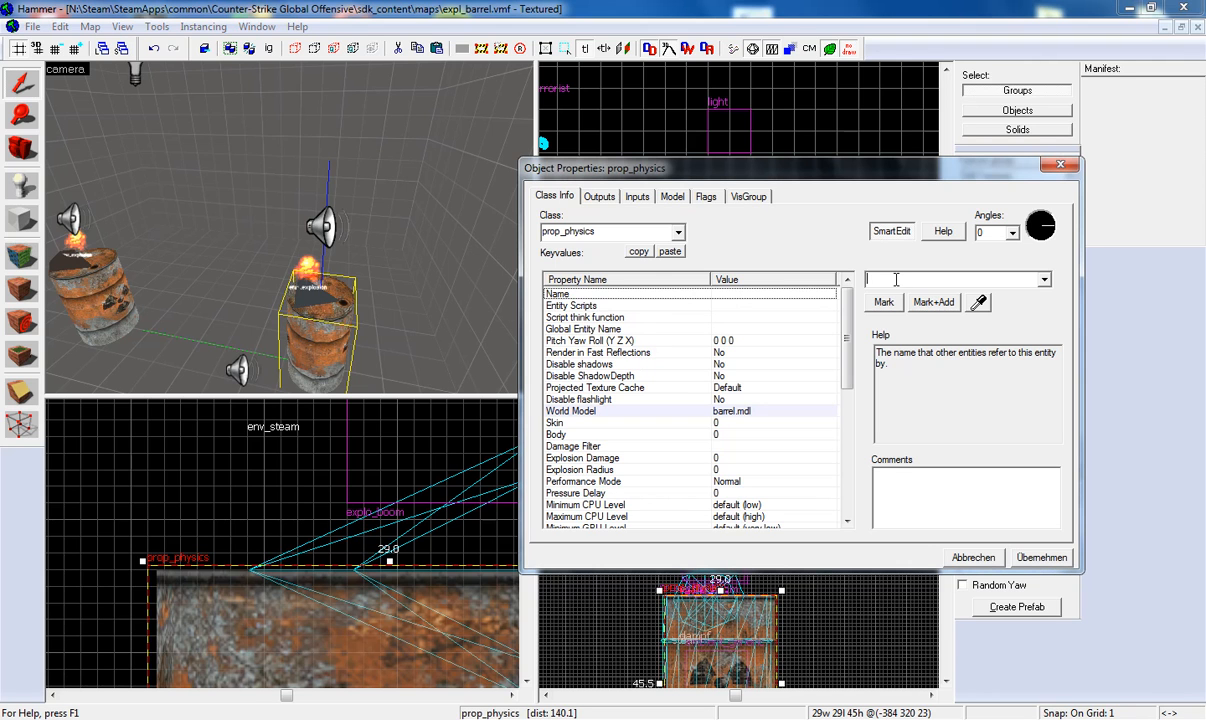
type("fass")
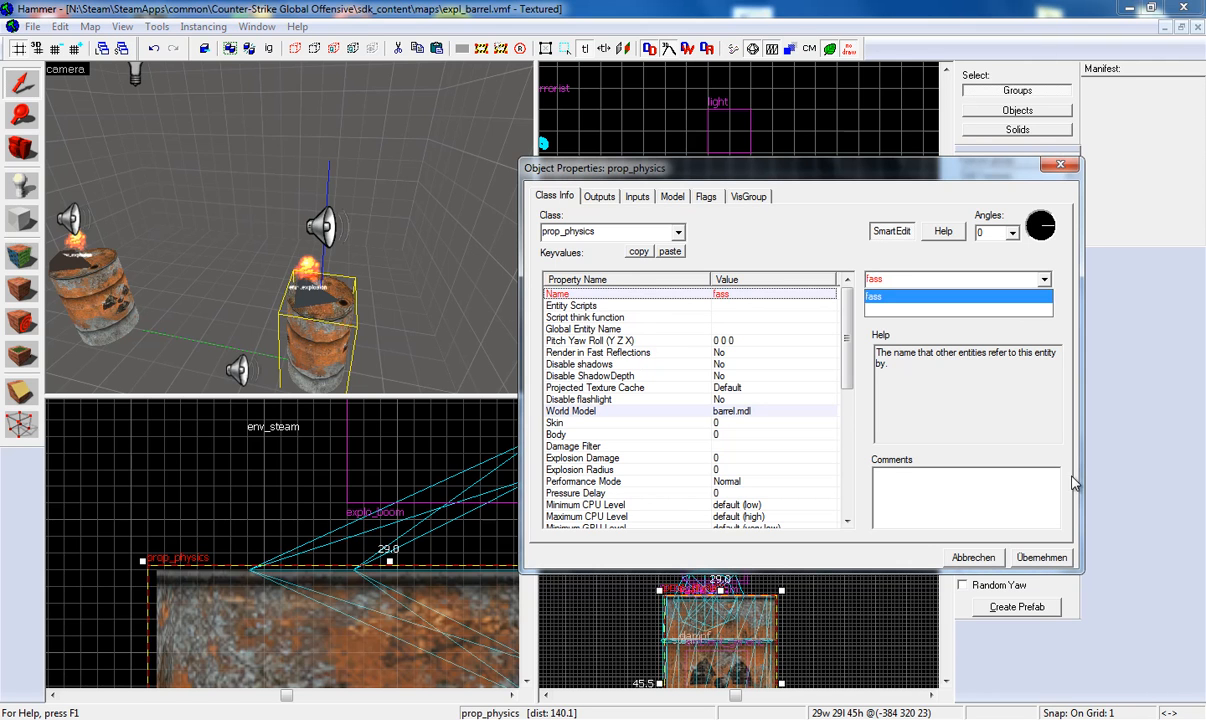
left_click(1041, 557)
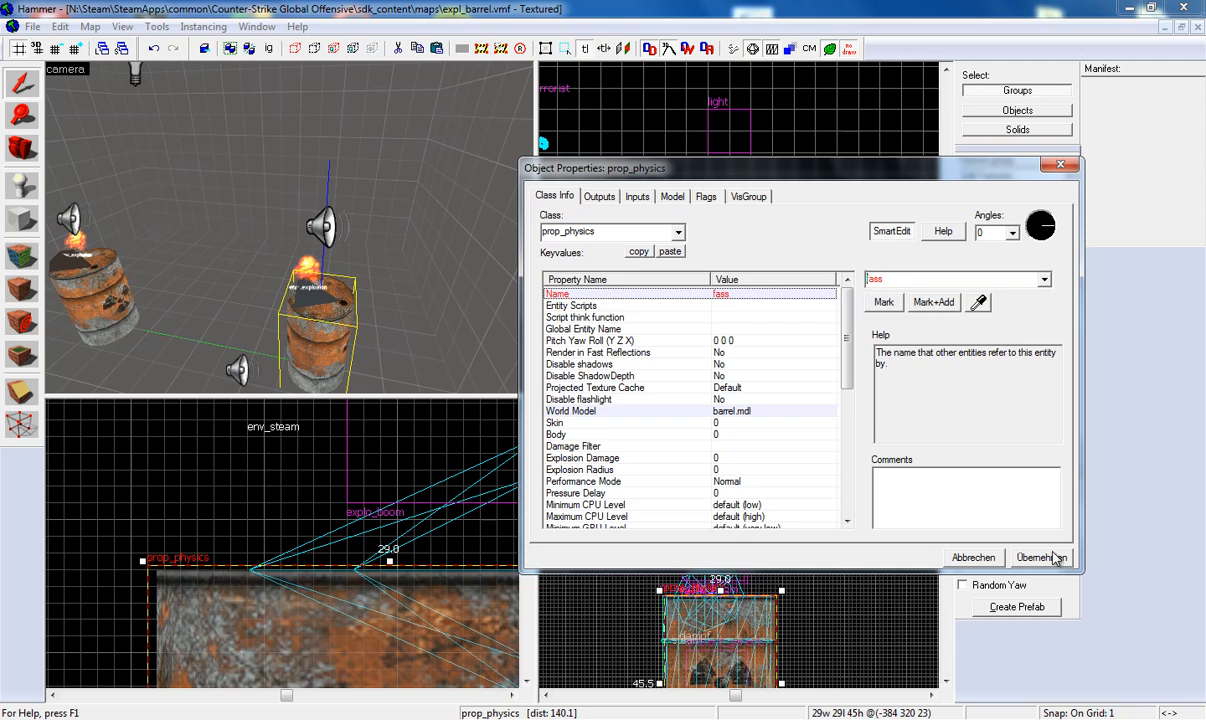
left_click(1059, 166)
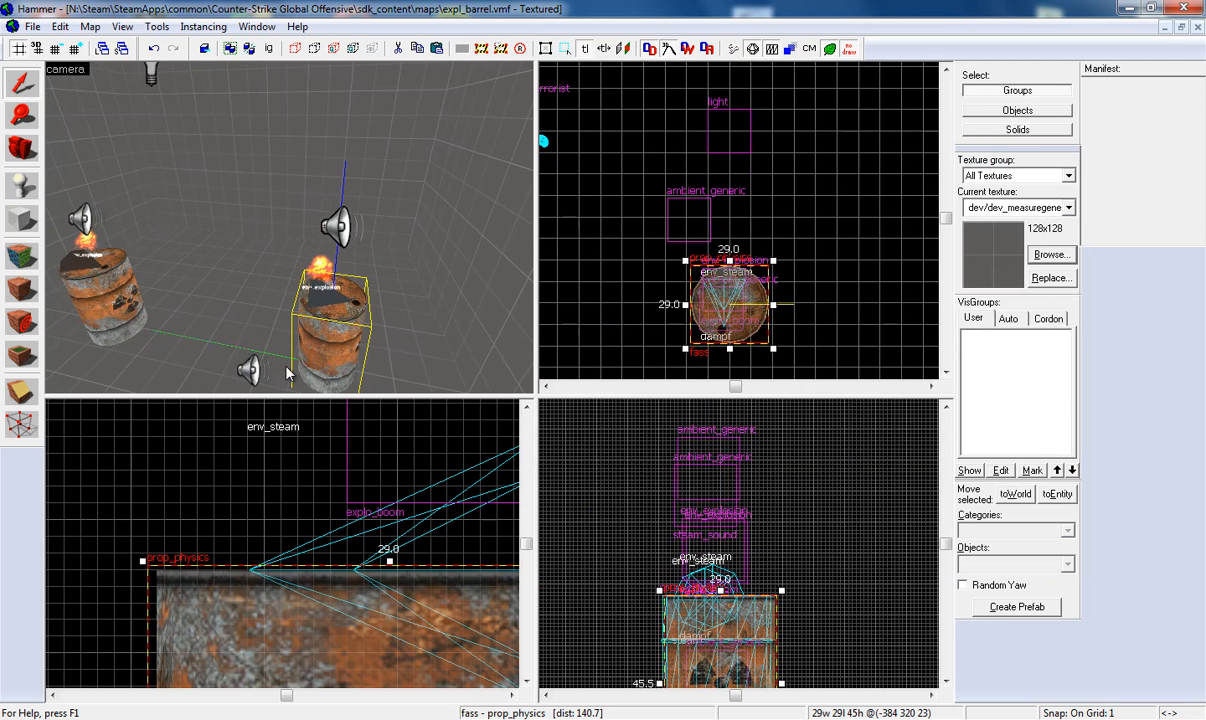
- Name the ambient_generic above the new barrel "dampf_sound", apply the change and close its properties
double_click(340, 226)
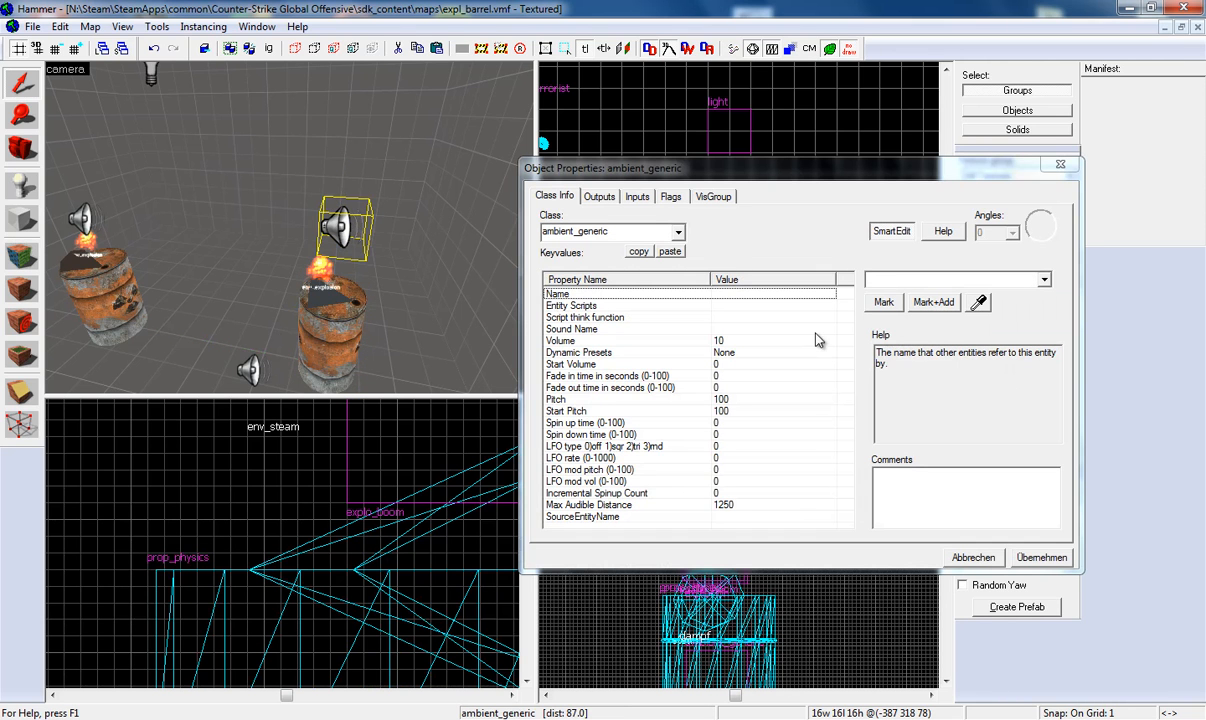
left_click(899, 279)
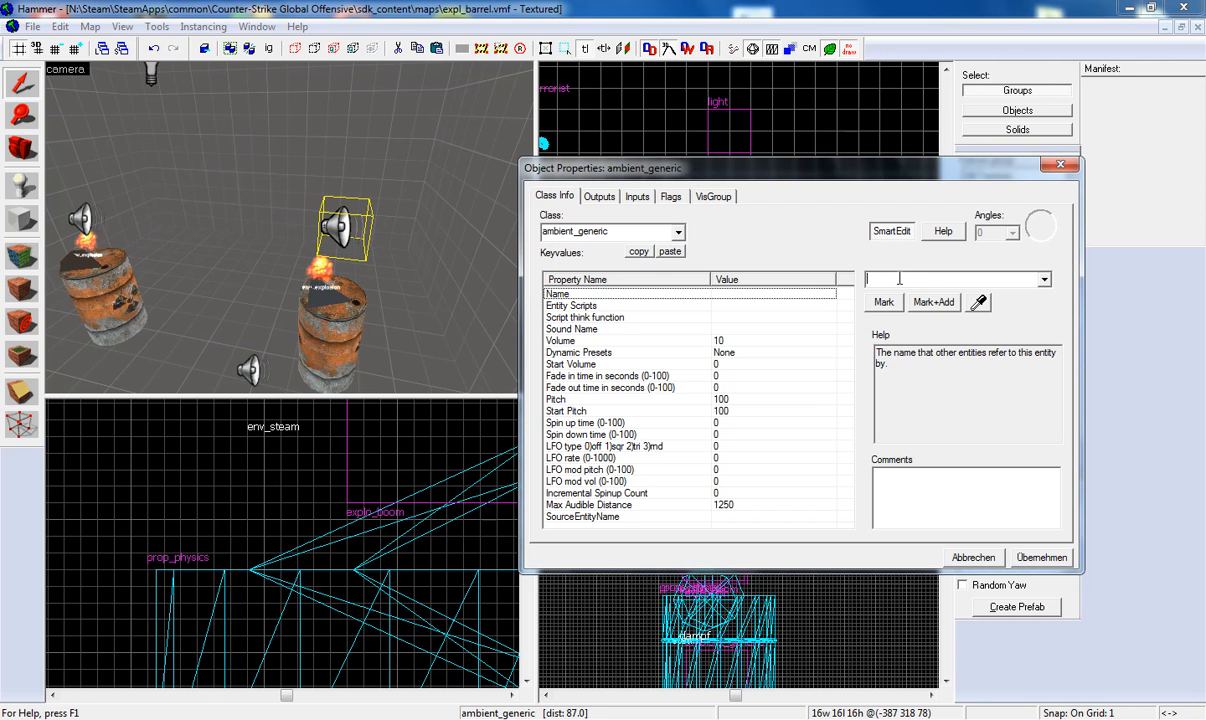
type("dampf_sound")
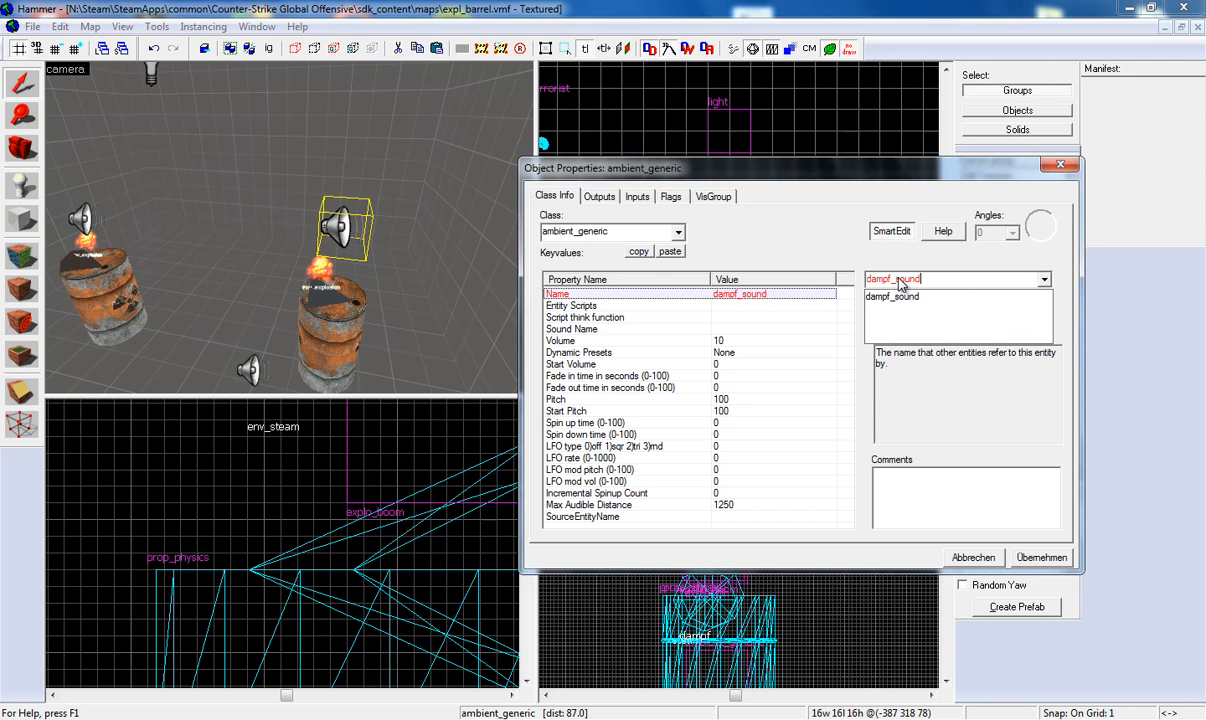
left_click(1045, 557)
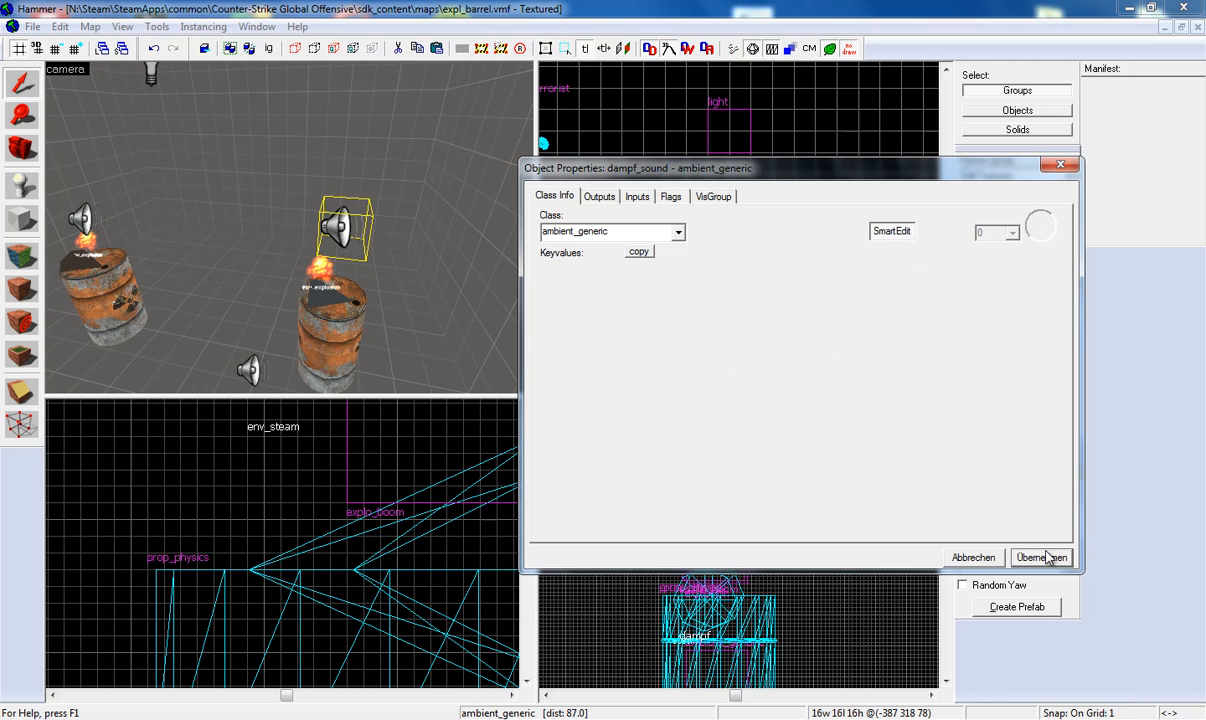
left_click(1062, 167)
- Name the ambient_generic beside the new barrel "explo_sound" and apply the change
double_click(250, 370)
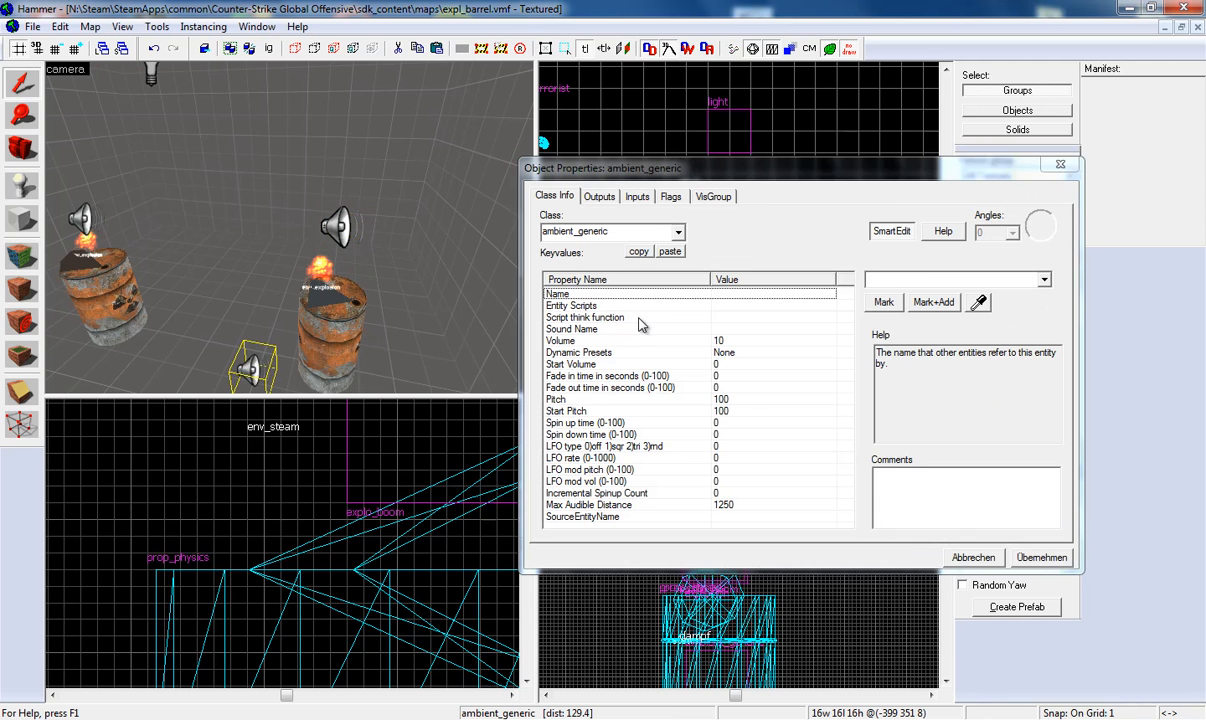
left_click(926, 281)
type("e")
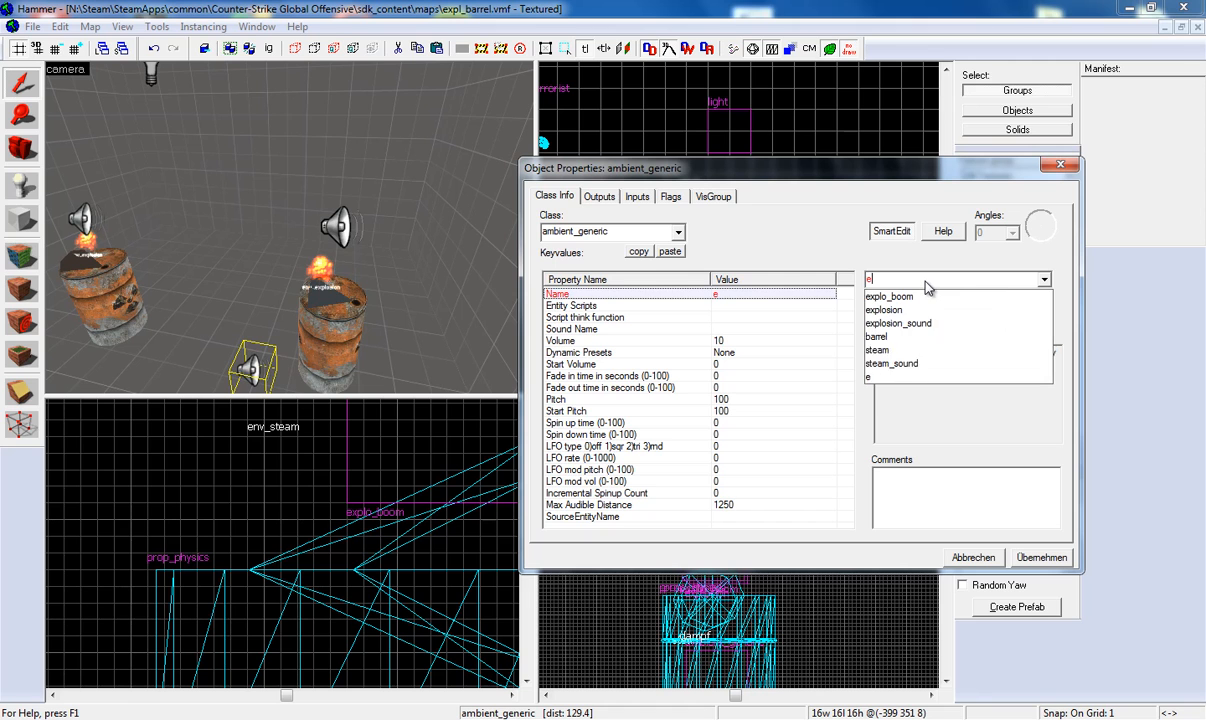
type("xplo_sound")
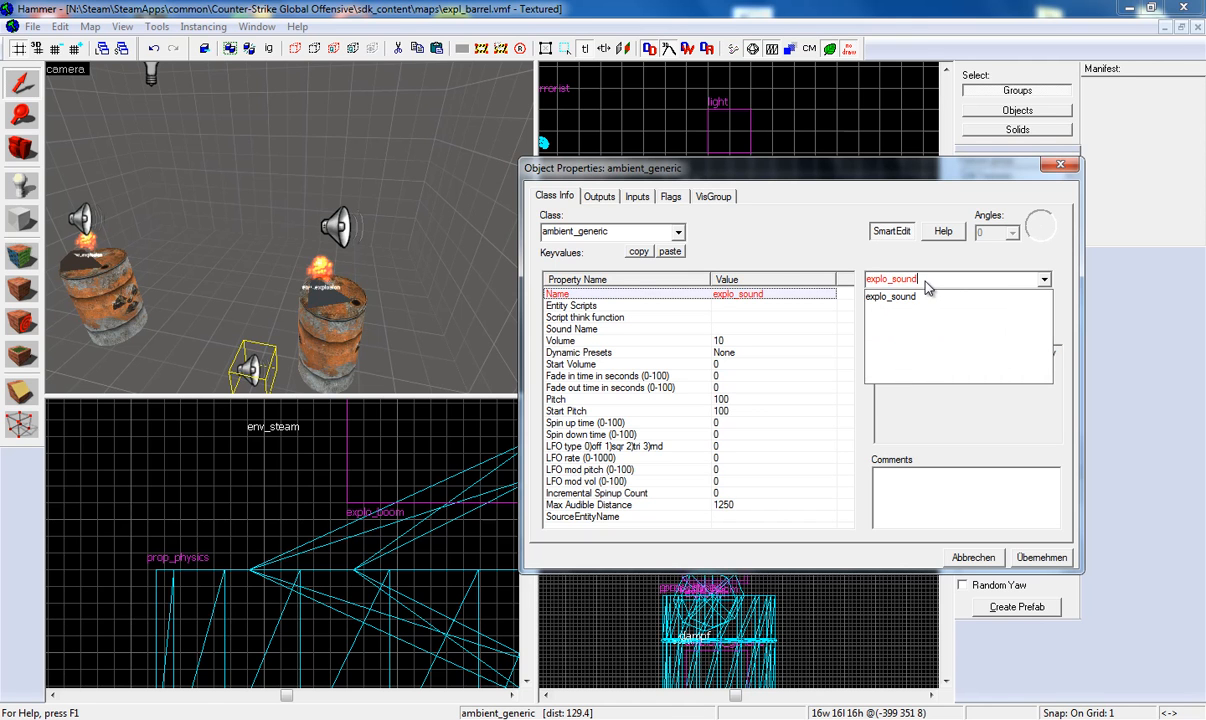
left_click(1028, 557)
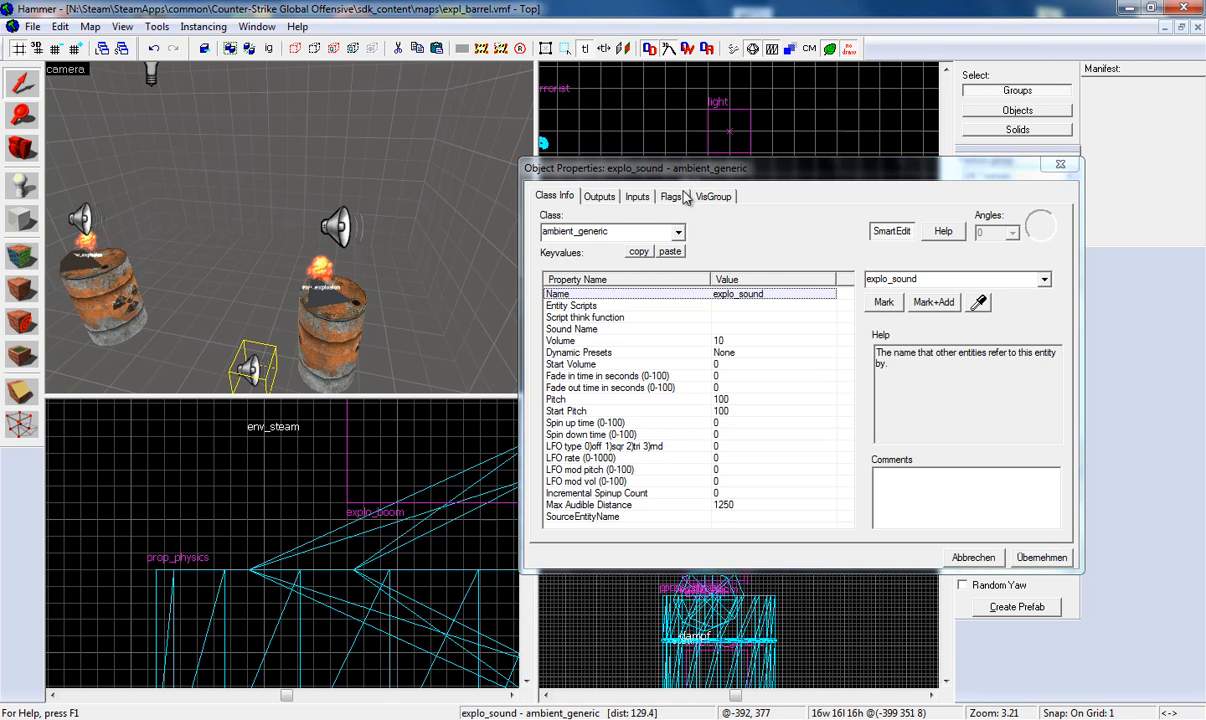
- Review the Start Silent and Is NOT Looped flags of the explo_sound entity, then close its properties
left_click(670, 198)
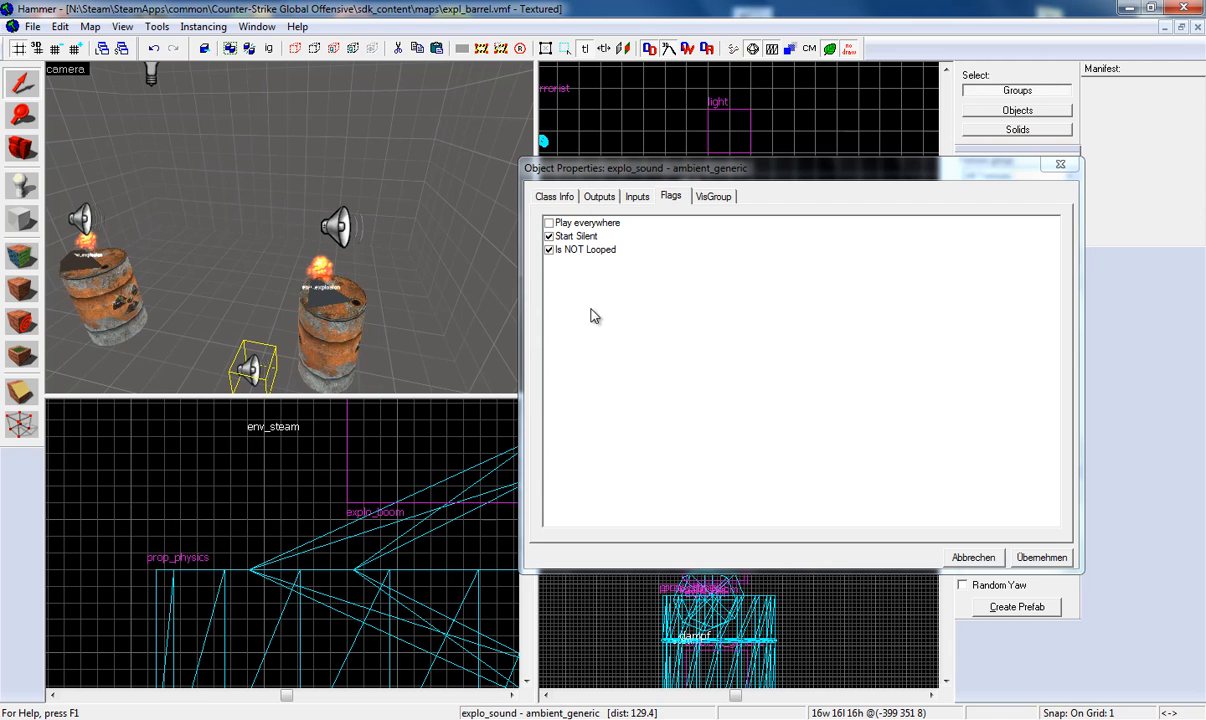
left_click(589, 237)
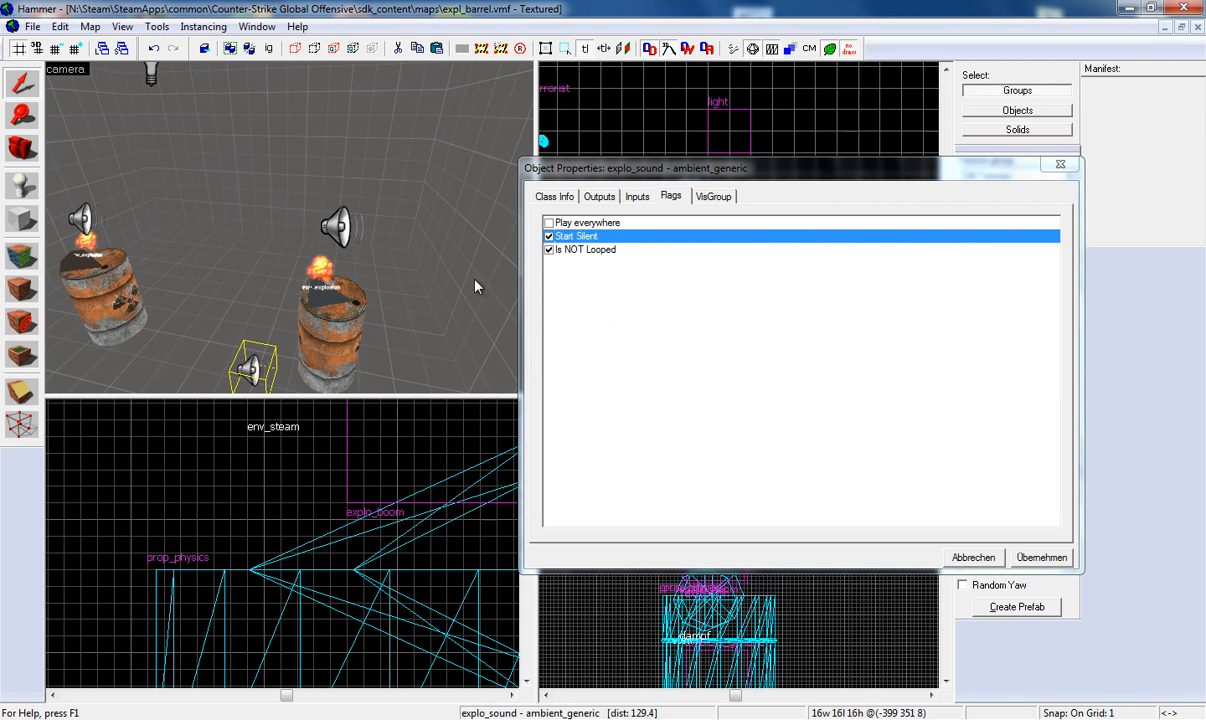
left_click(582, 250)
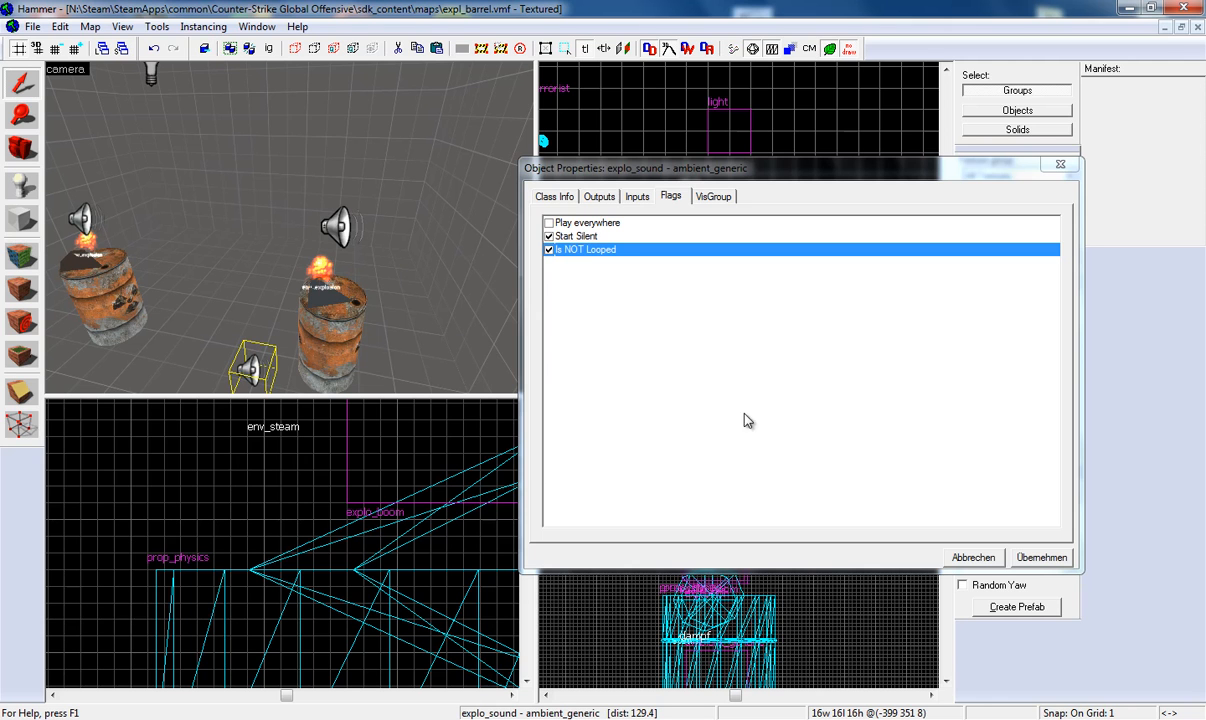
left_click(982, 557)
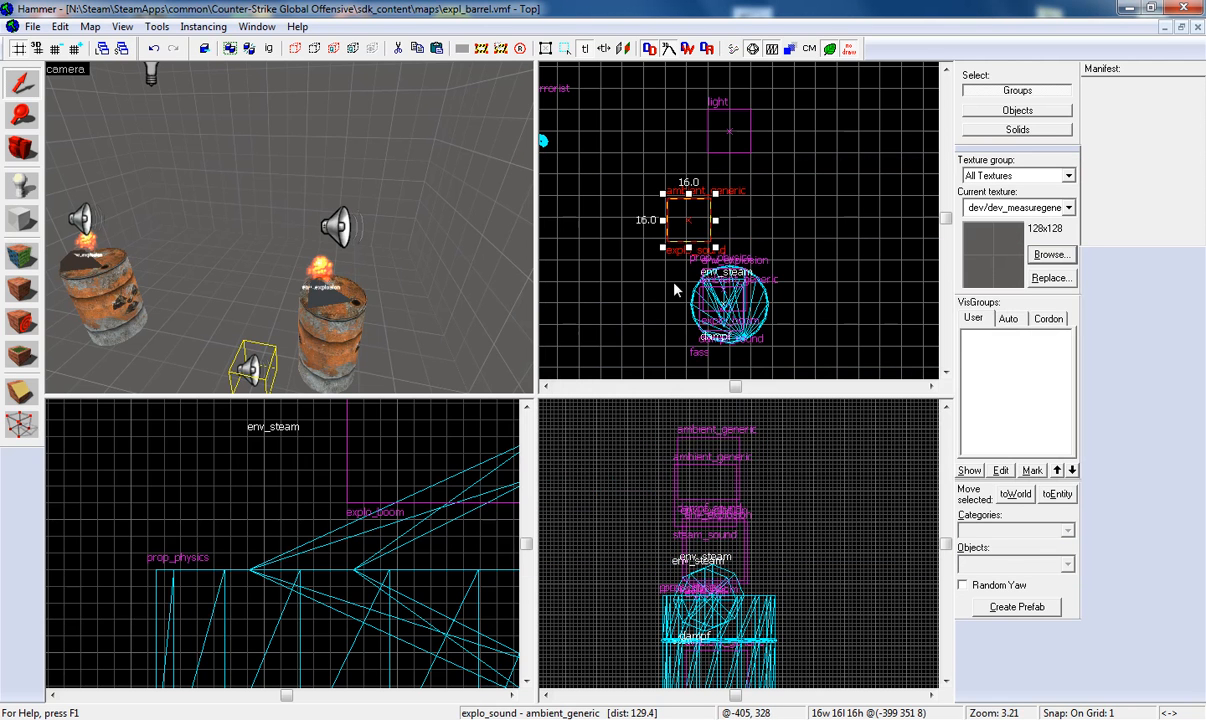
- Check the names assigned to the new barrel's sound, explosion, steam and prop_physics entities in their properties
left_click(346, 228)
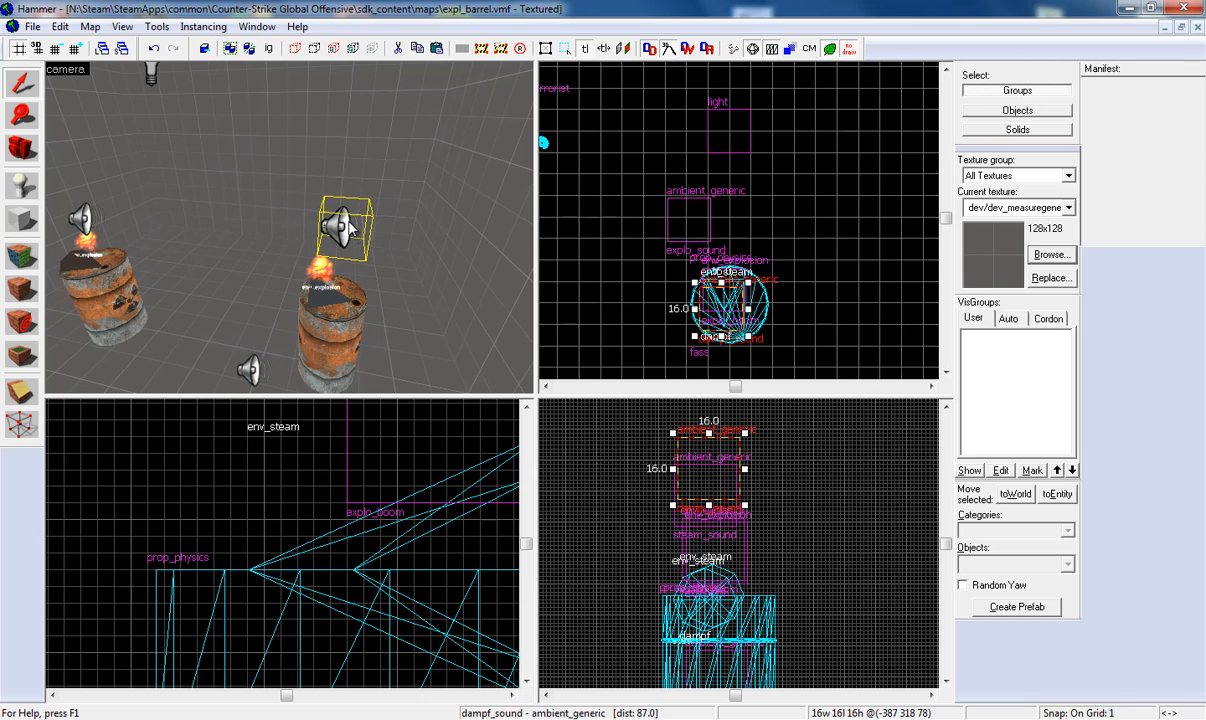
double_click(348, 228)
left_click(1005, 157)
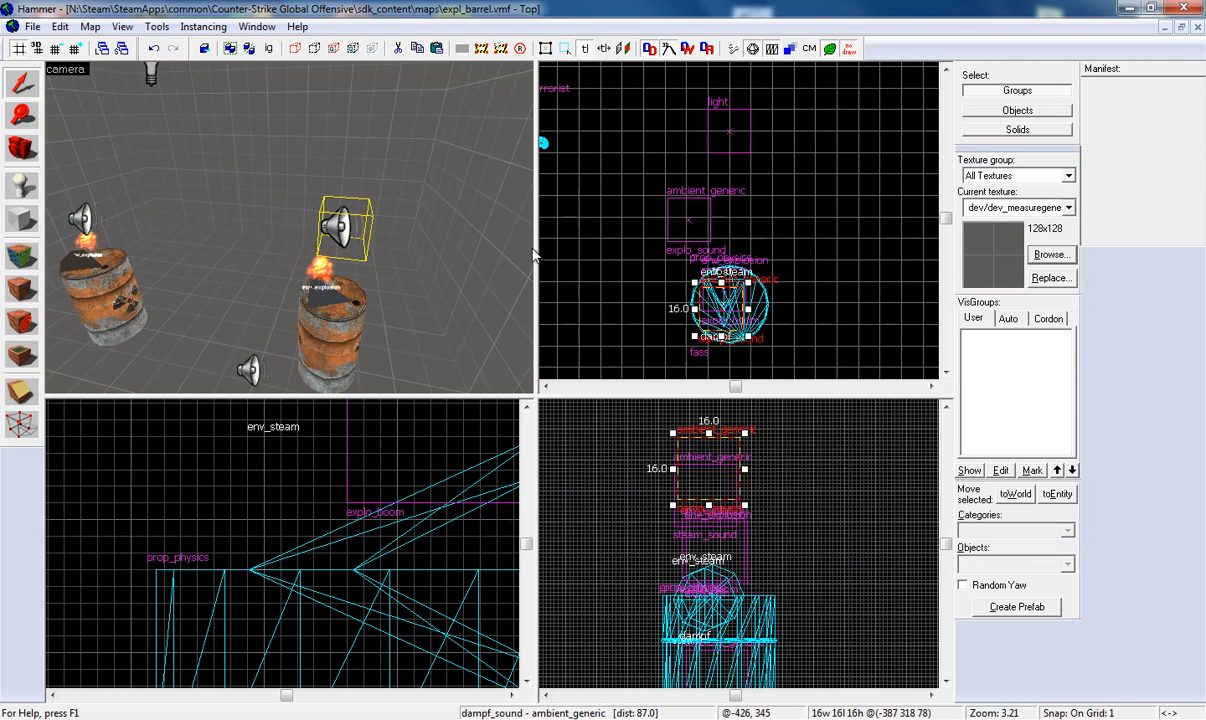
double_click(310, 262)
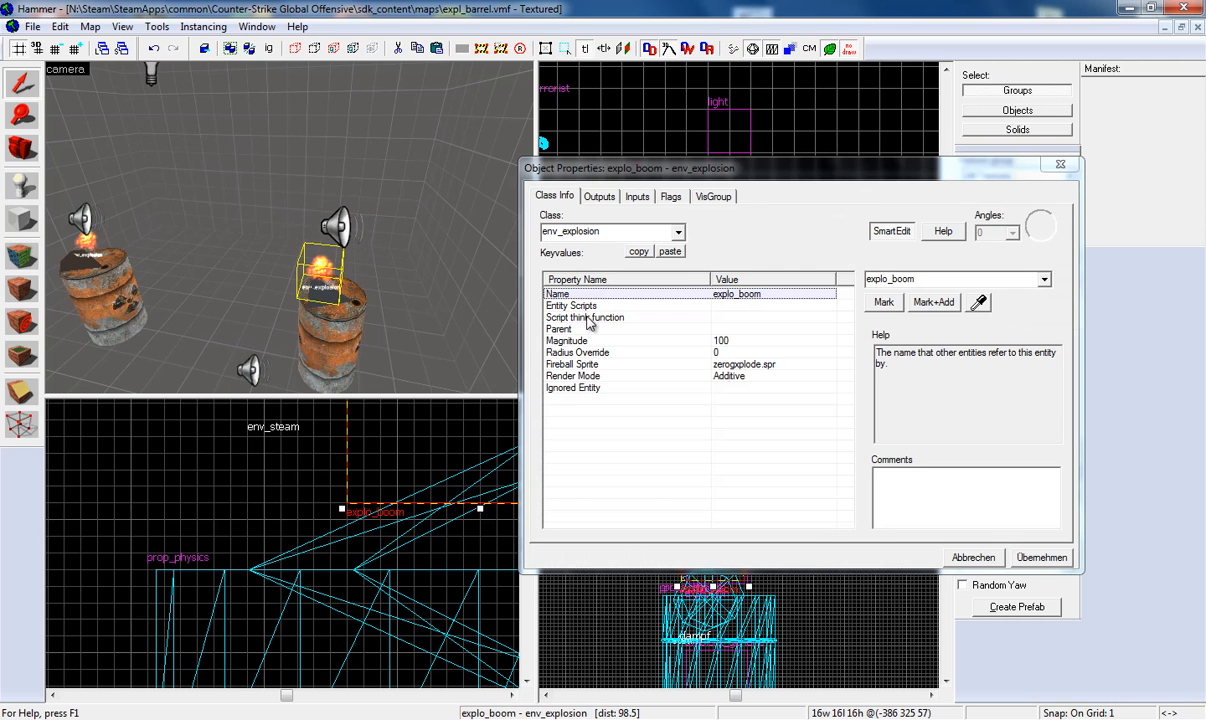
left_click(299, 286)
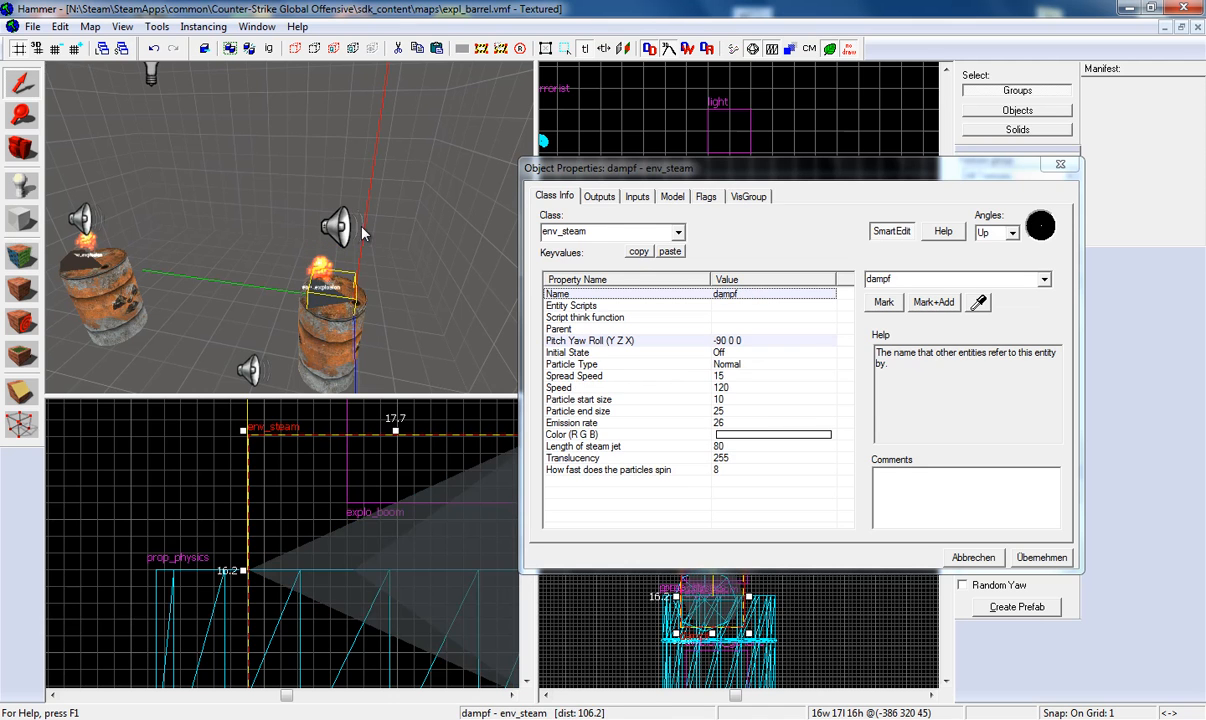
left_click(332, 218)
left_click(243, 382)
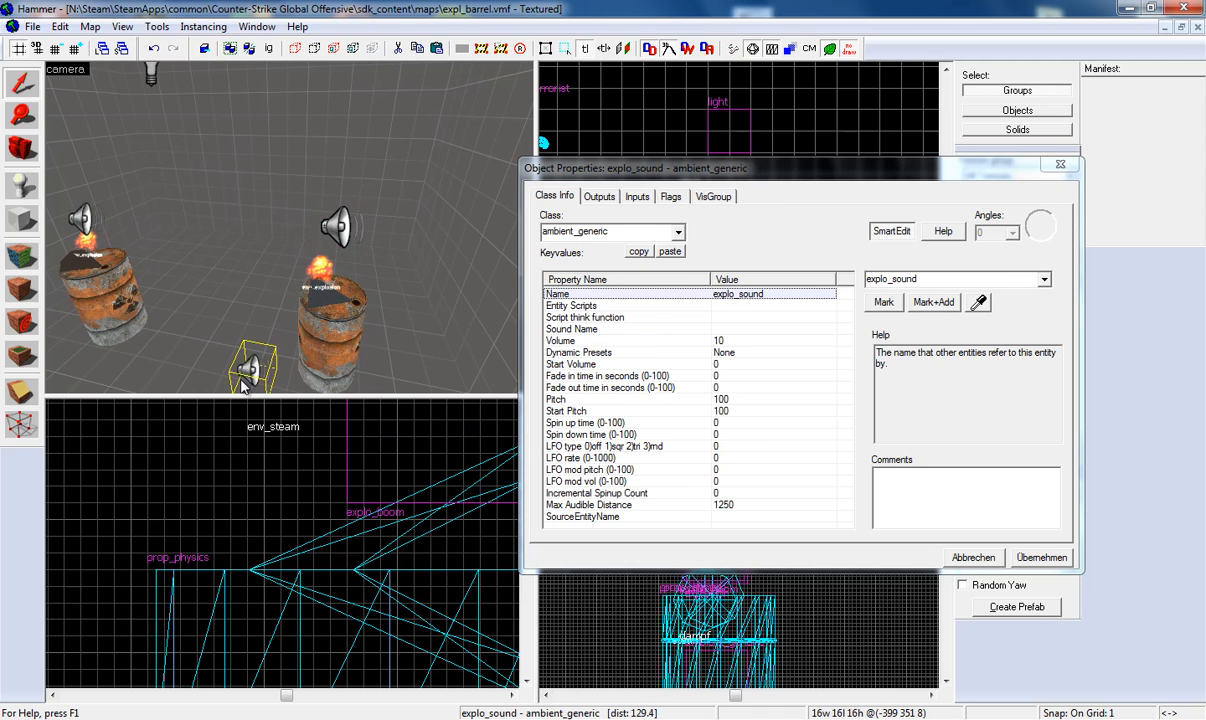
left_click(313, 321)
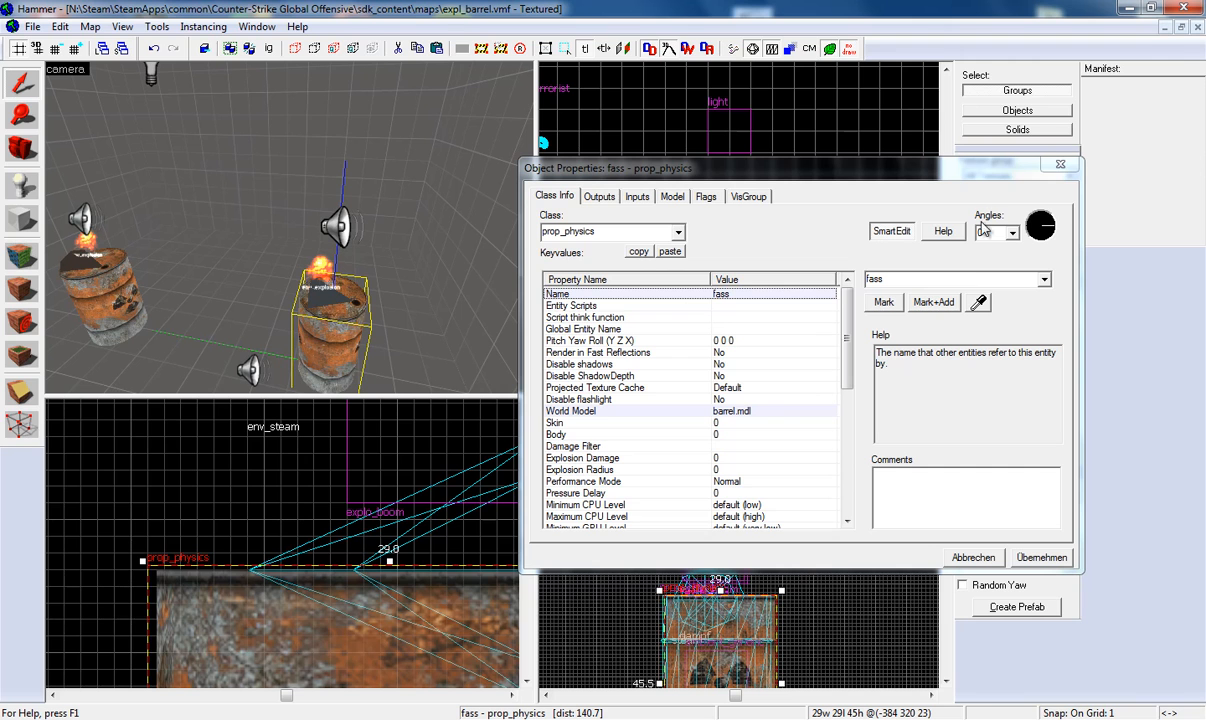
- Close the barrel's properties and select its explosion, barrel and two sound entities in turn to identify them, then clear the selection
left_click(1060, 166)
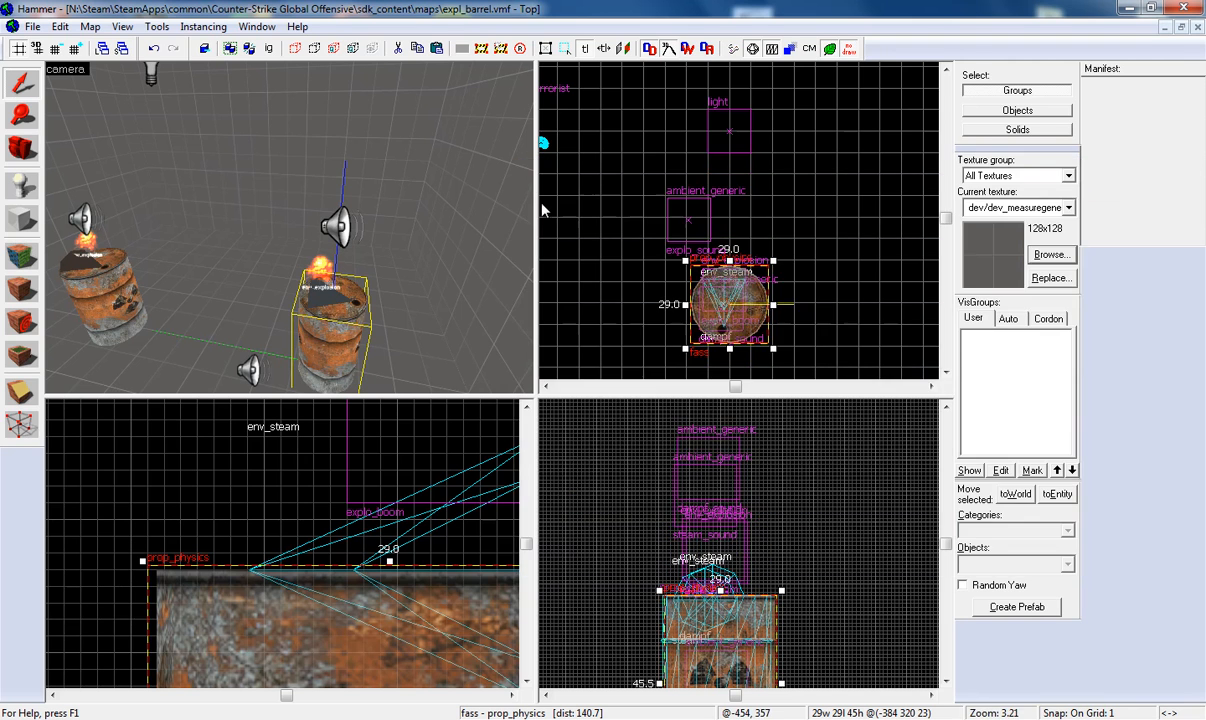
left_click(459, 331)
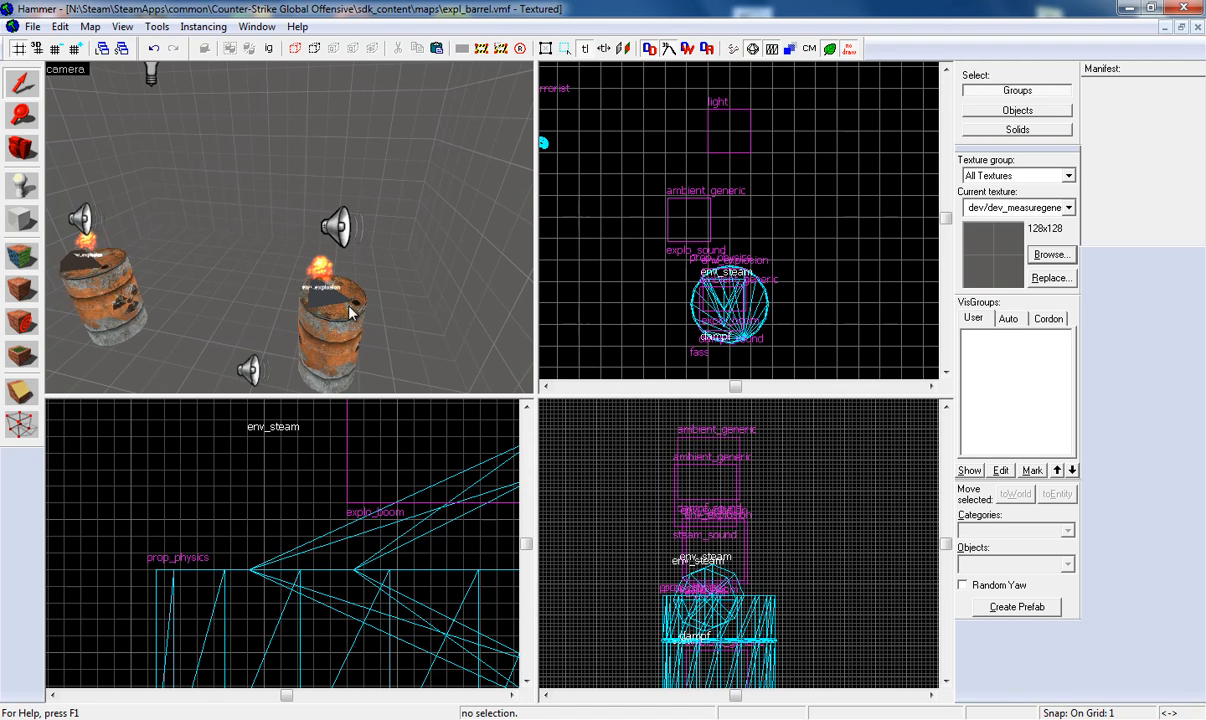
left_click(306, 258)
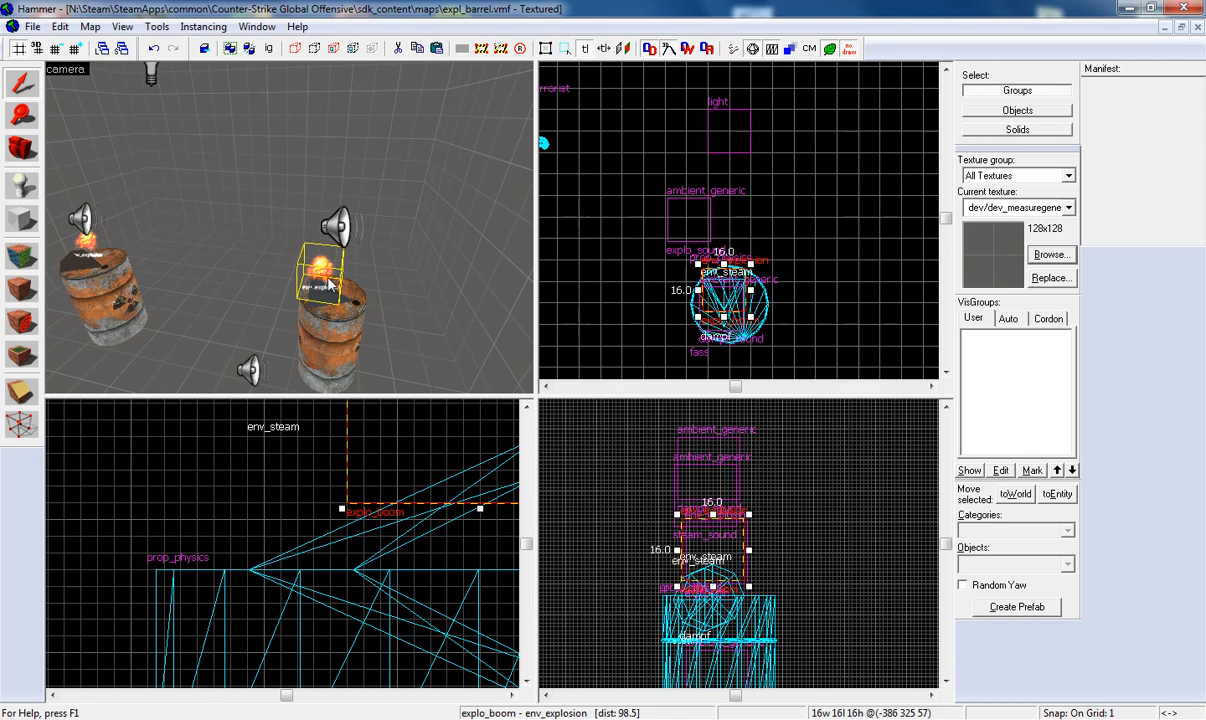
left_click(335, 340)
left_click(328, 234)
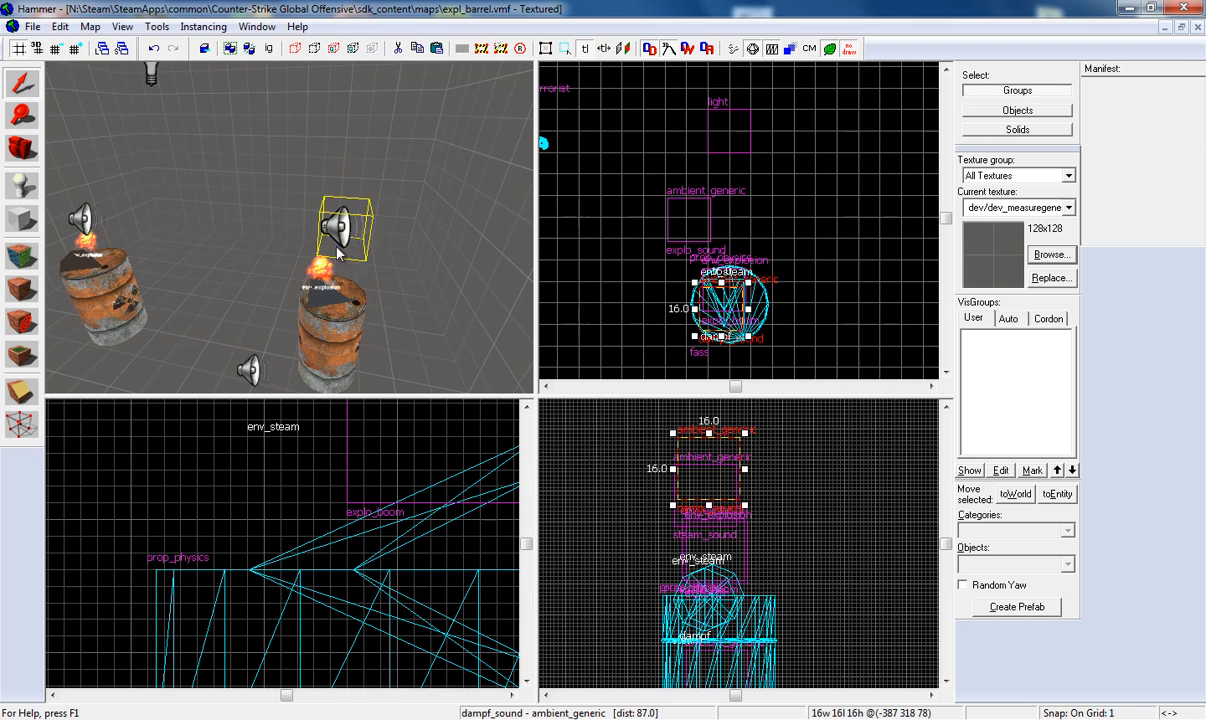
left_click(246, 368)
left_click(378, 260)
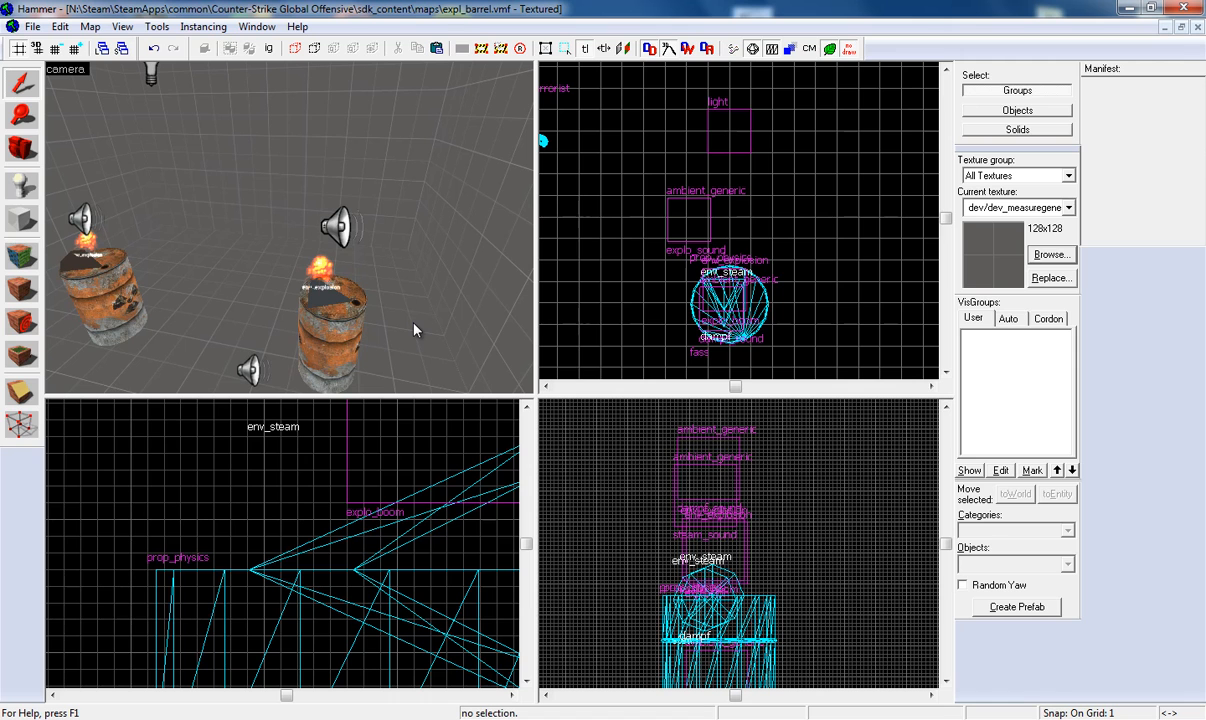
- Set the parent of the env_steam entity dampf to the barrel fass, apply the change and close its properties
left_click(334, 300)
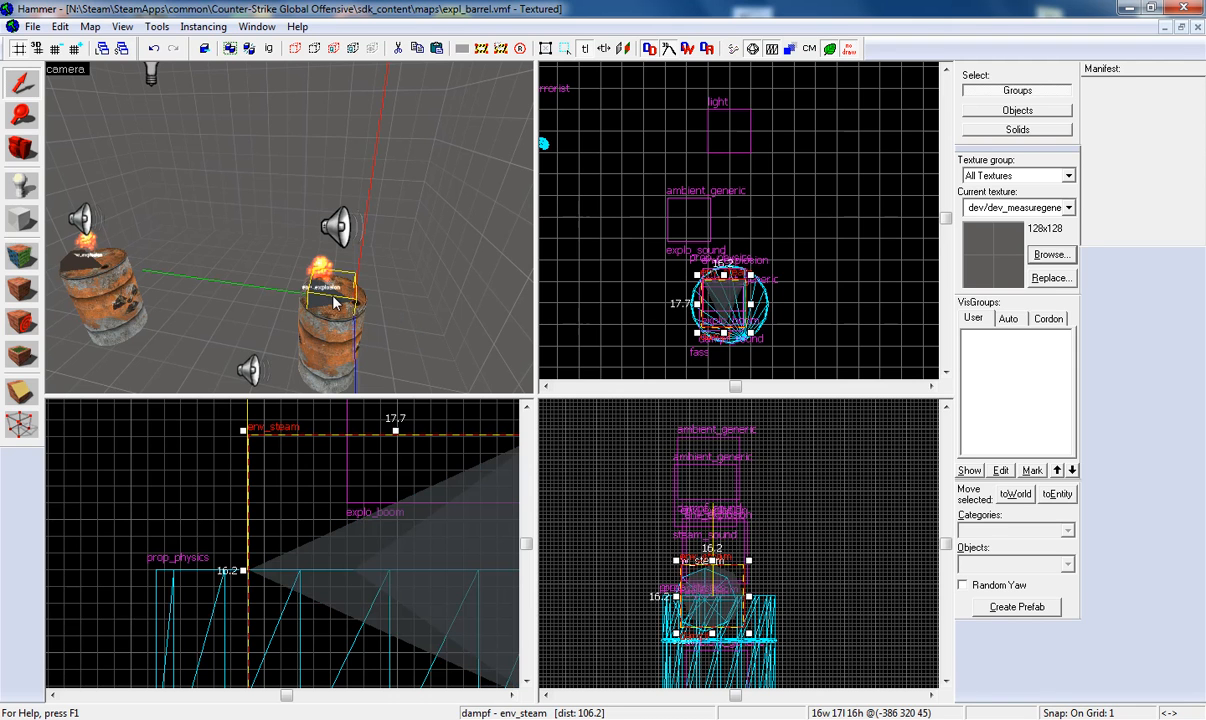
double_click(334, 300)
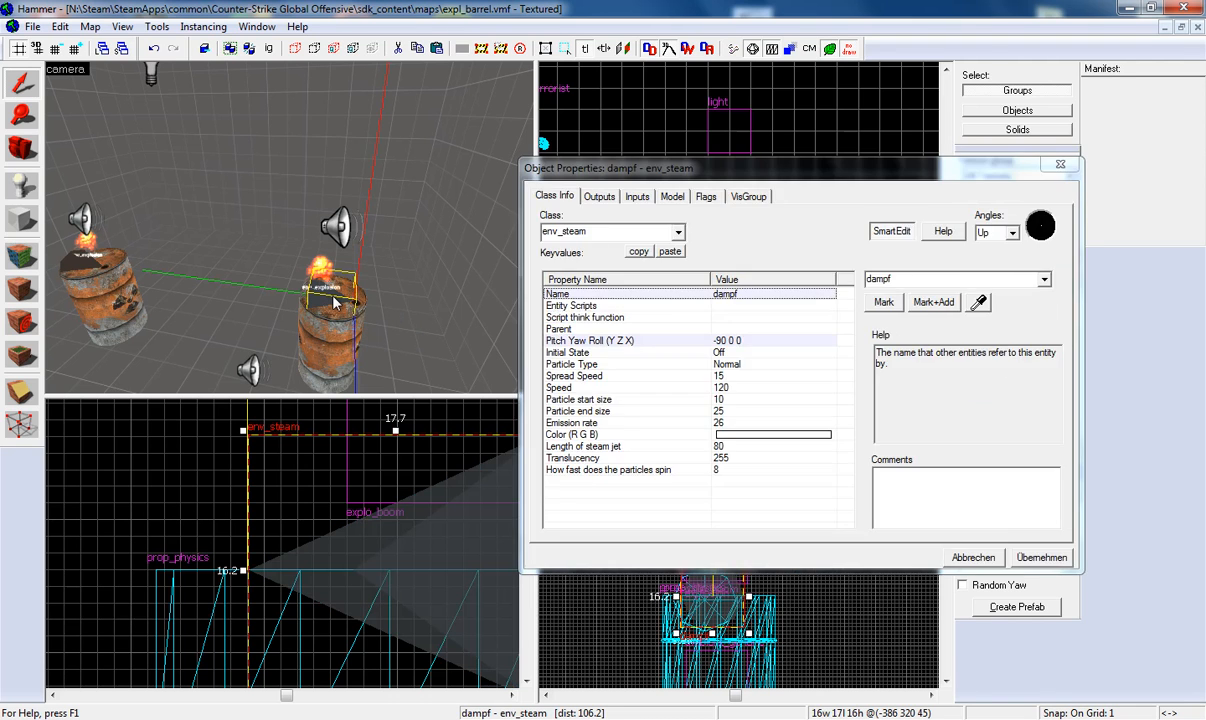
left_click(549, 329)
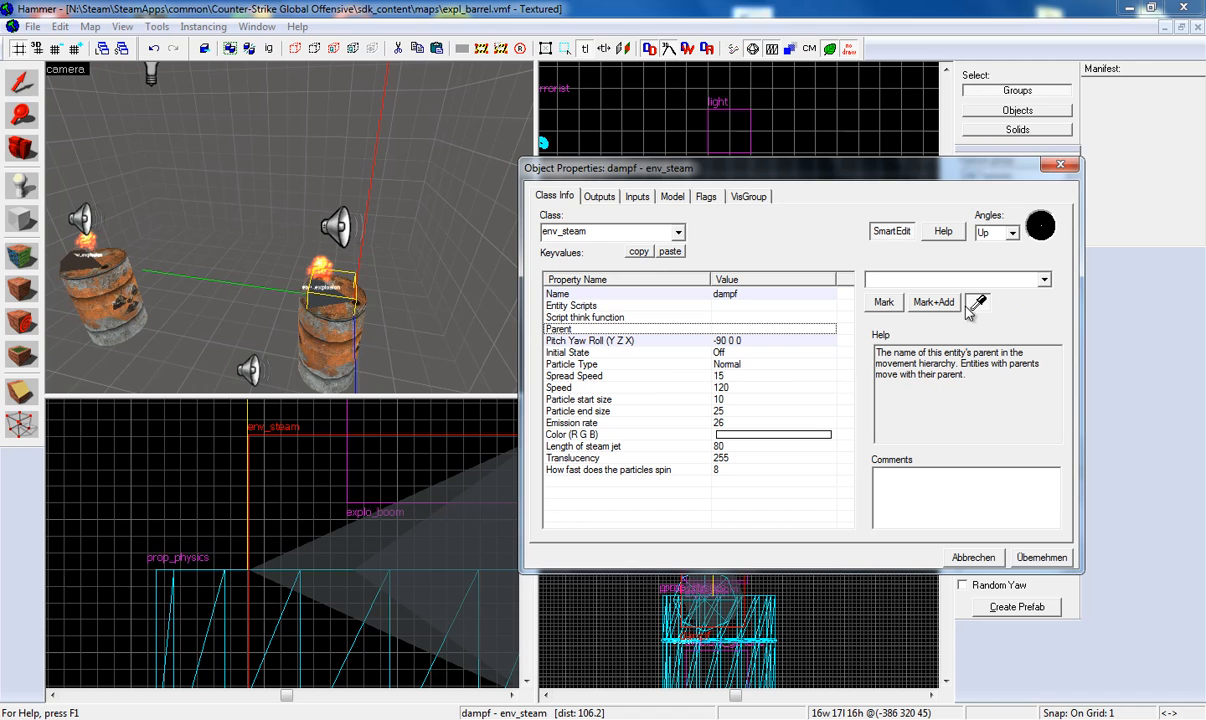
left_click(978, 302)
left_click(320, 318)
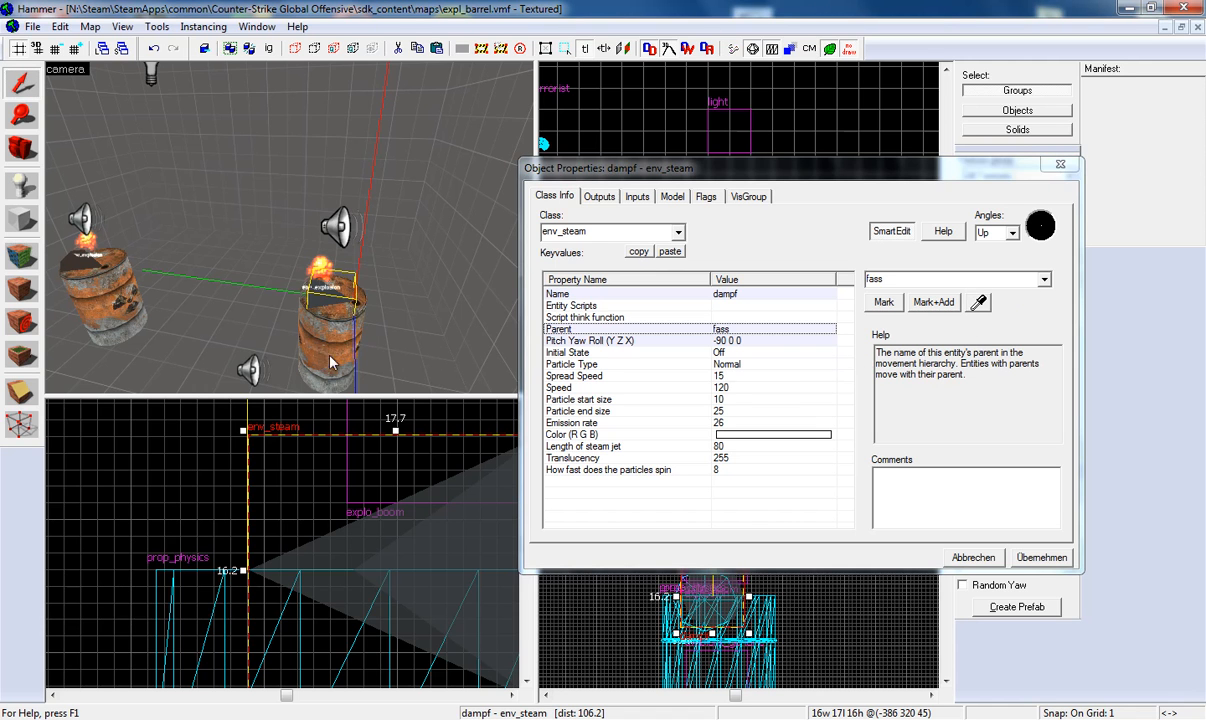
left_click(1033, 562)
left_click(1066, 168)
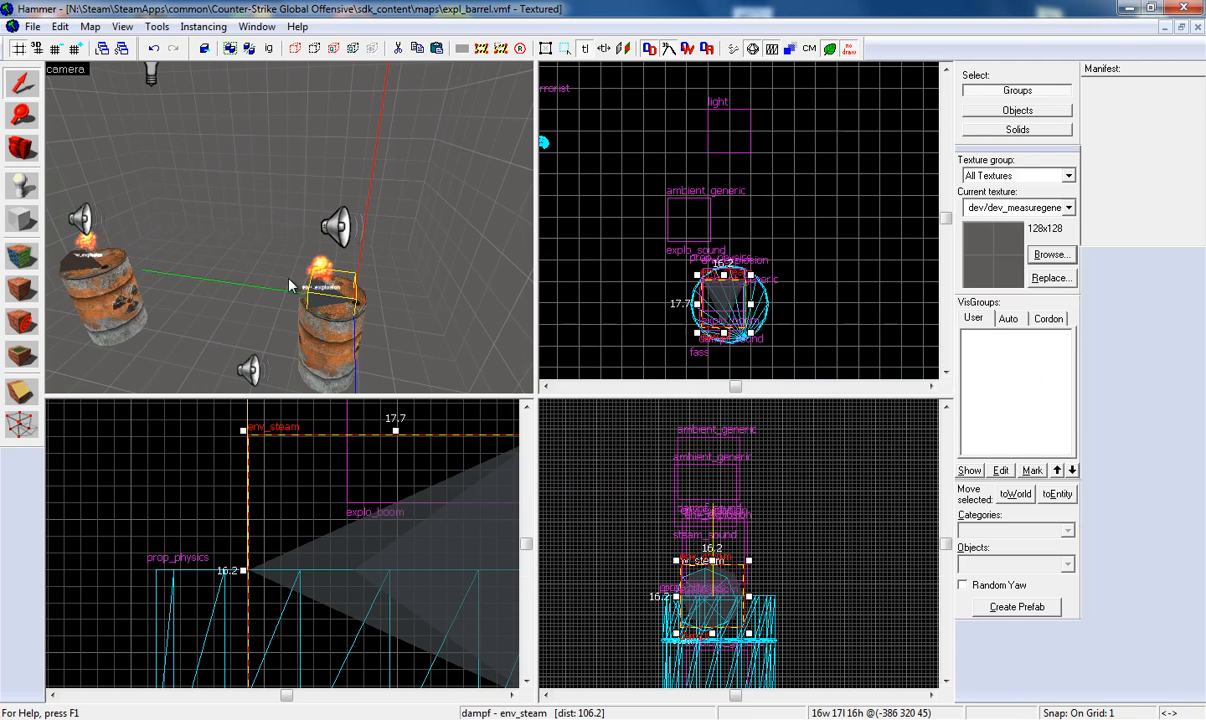
- Set the parent of the env_explosion entity explo_boom to the barrel fass, apply the change, close its properties and deselect it
left_click(318, 270)
double_click(318, 271)
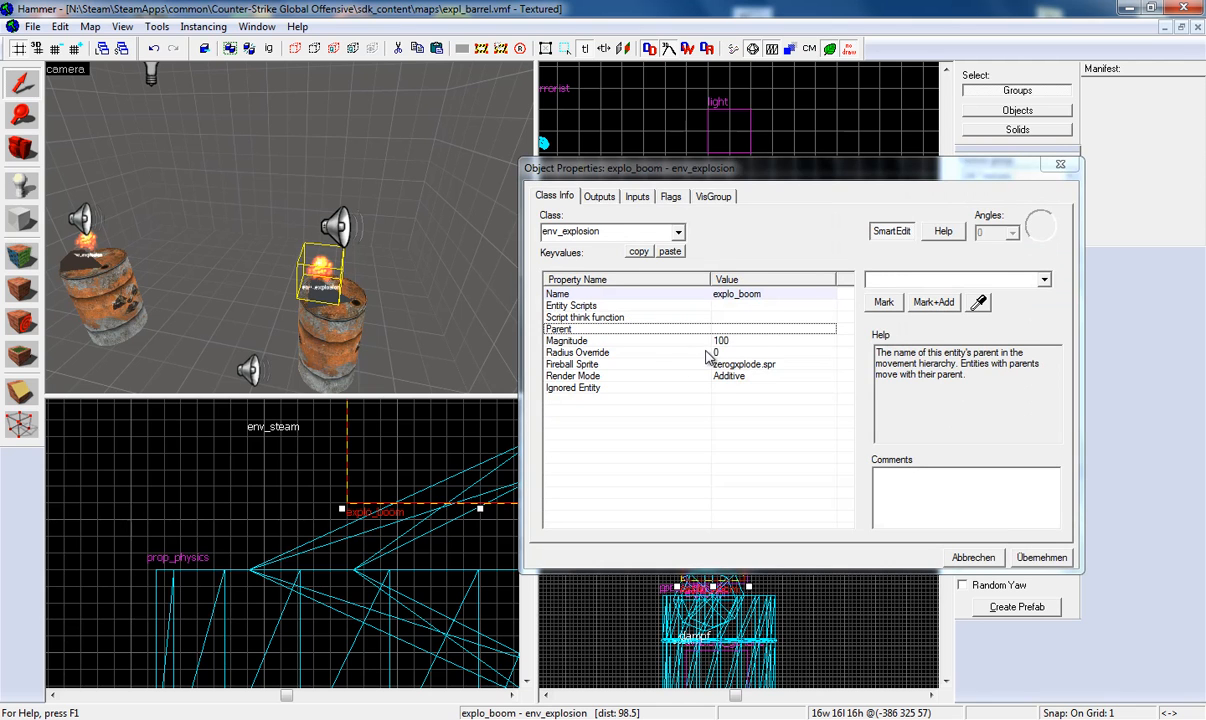
left_click(979, 302)
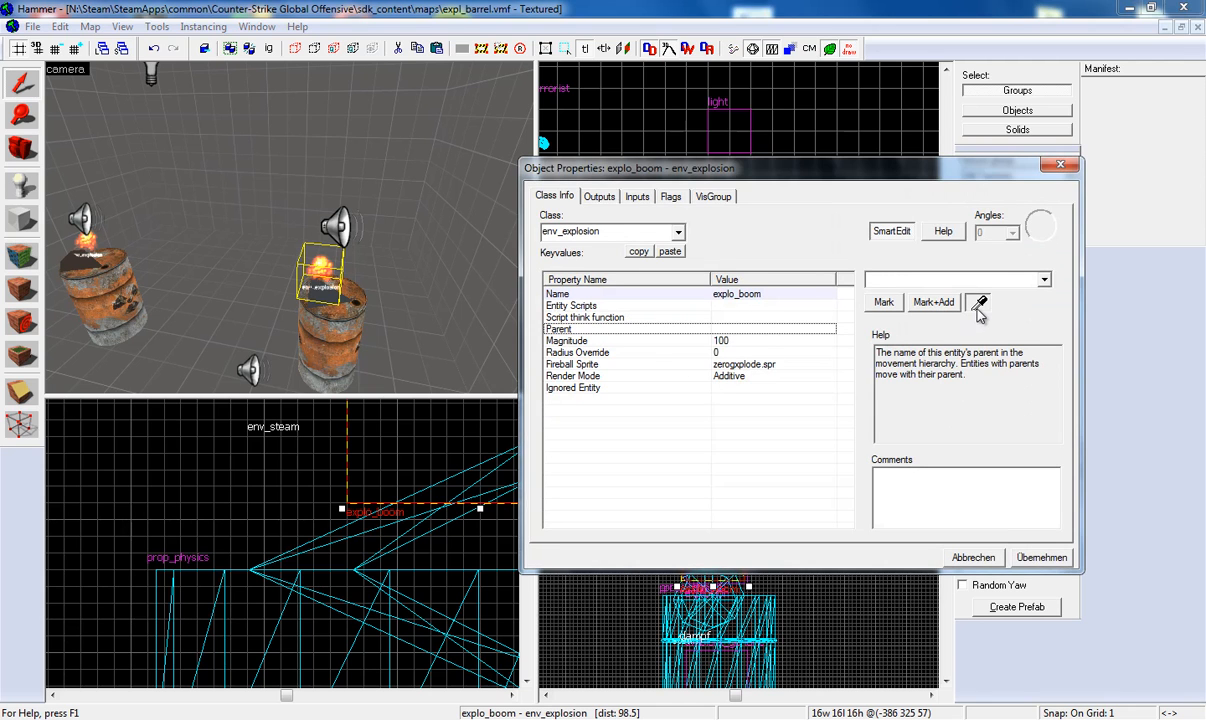
left_click(318, 331)
left_click(1057, 554)
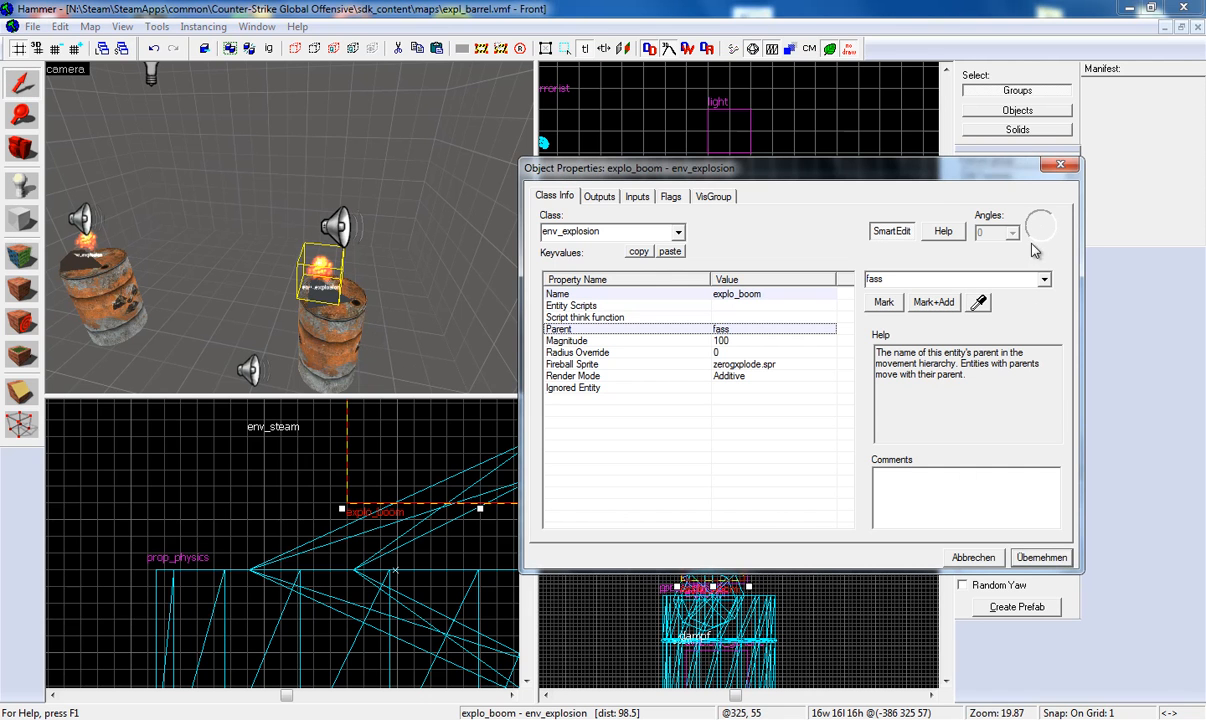
left_click(1060, 166)
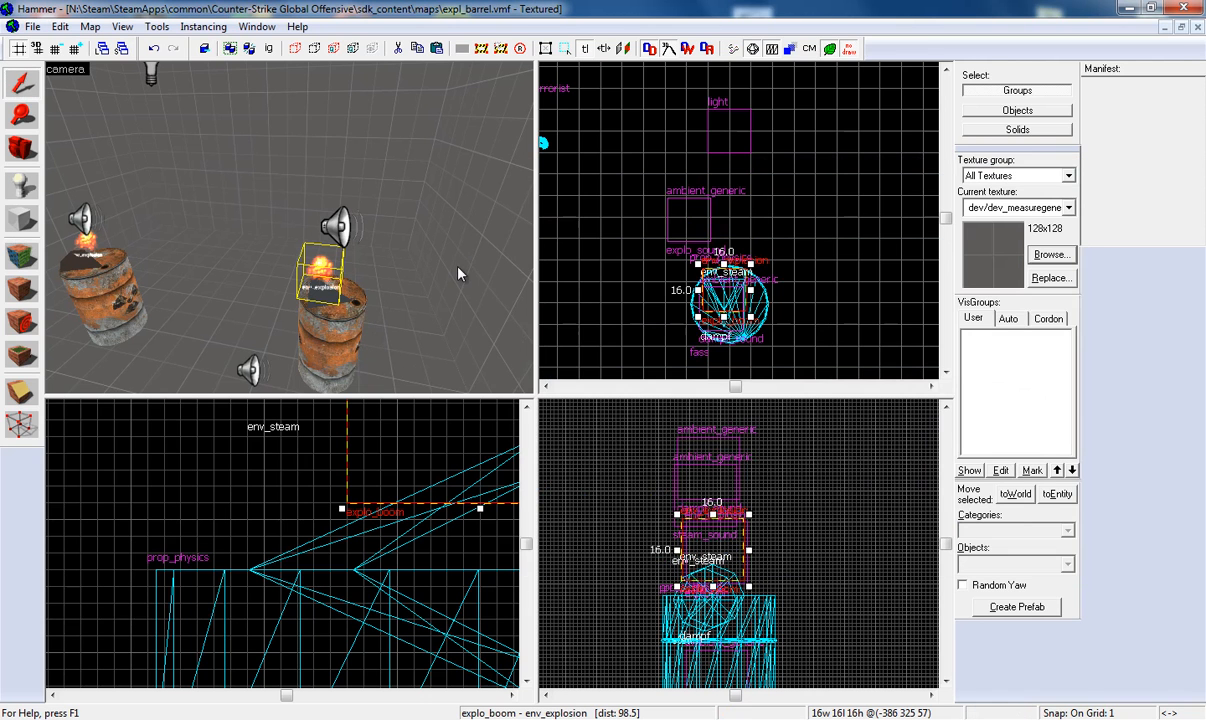
left_click(603, 273)
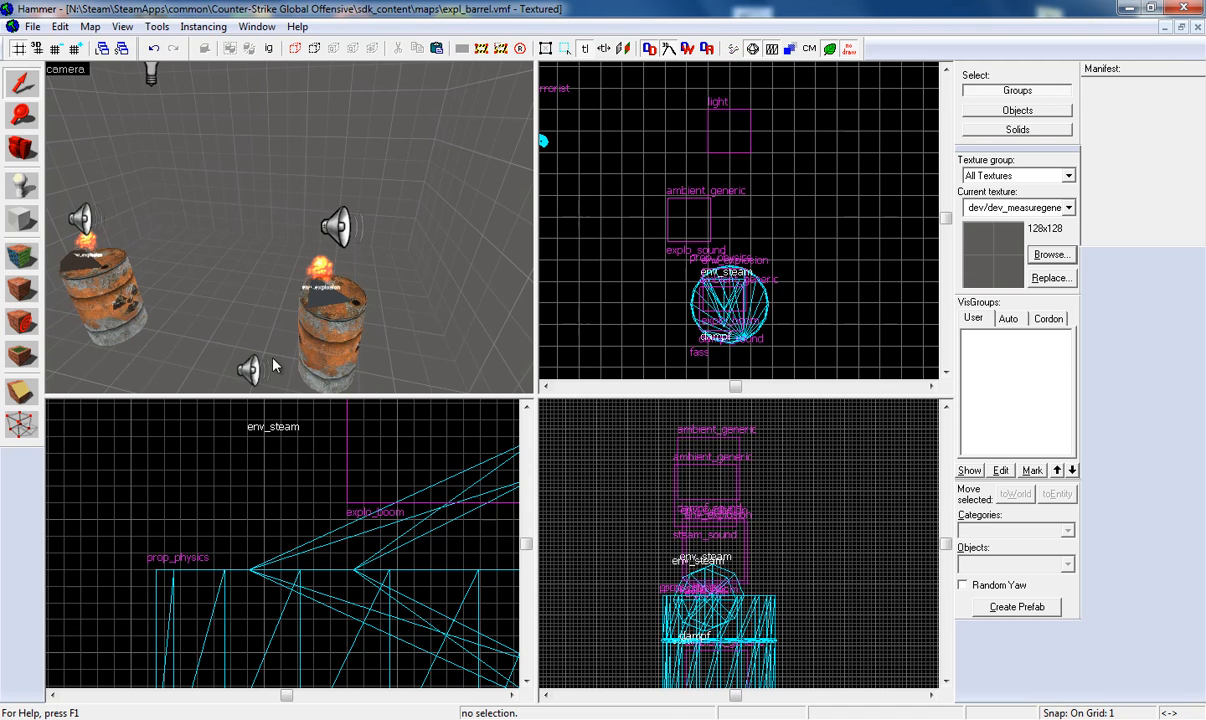
- Add an output to the prop_physics barrel fass that fires on OnTakeDamage
double_click(337, 356)
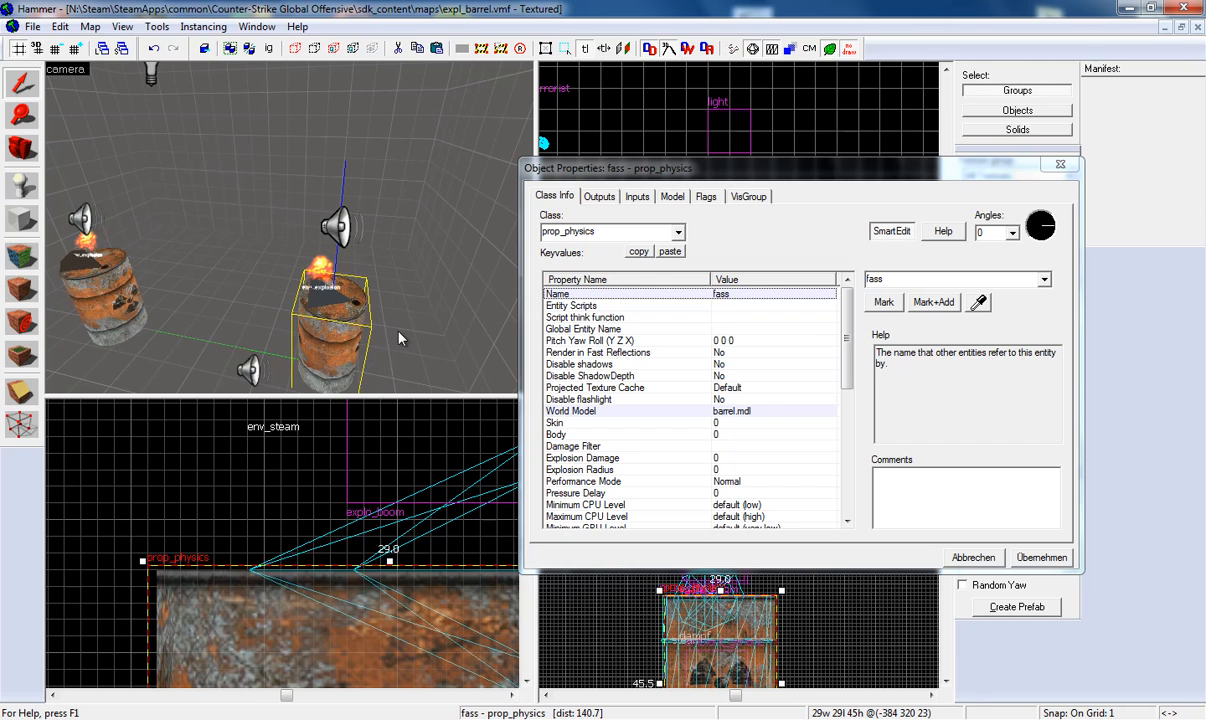
left_click(603, 196)
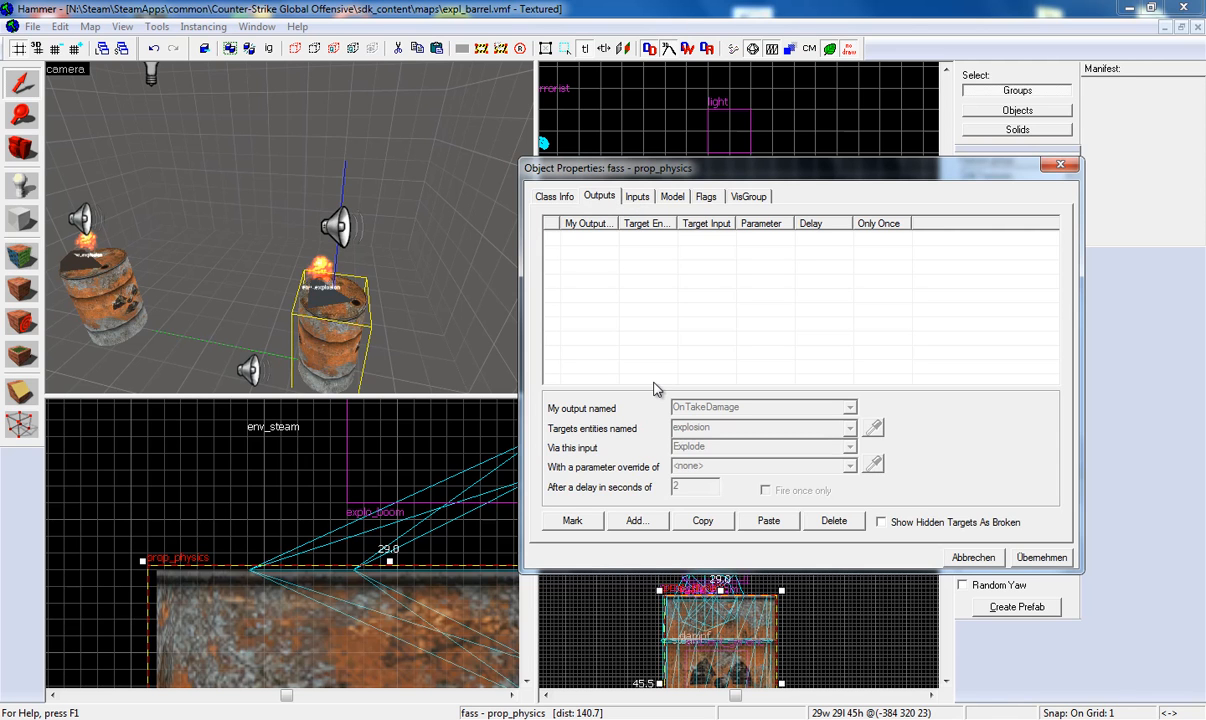
left_click(638, 520)
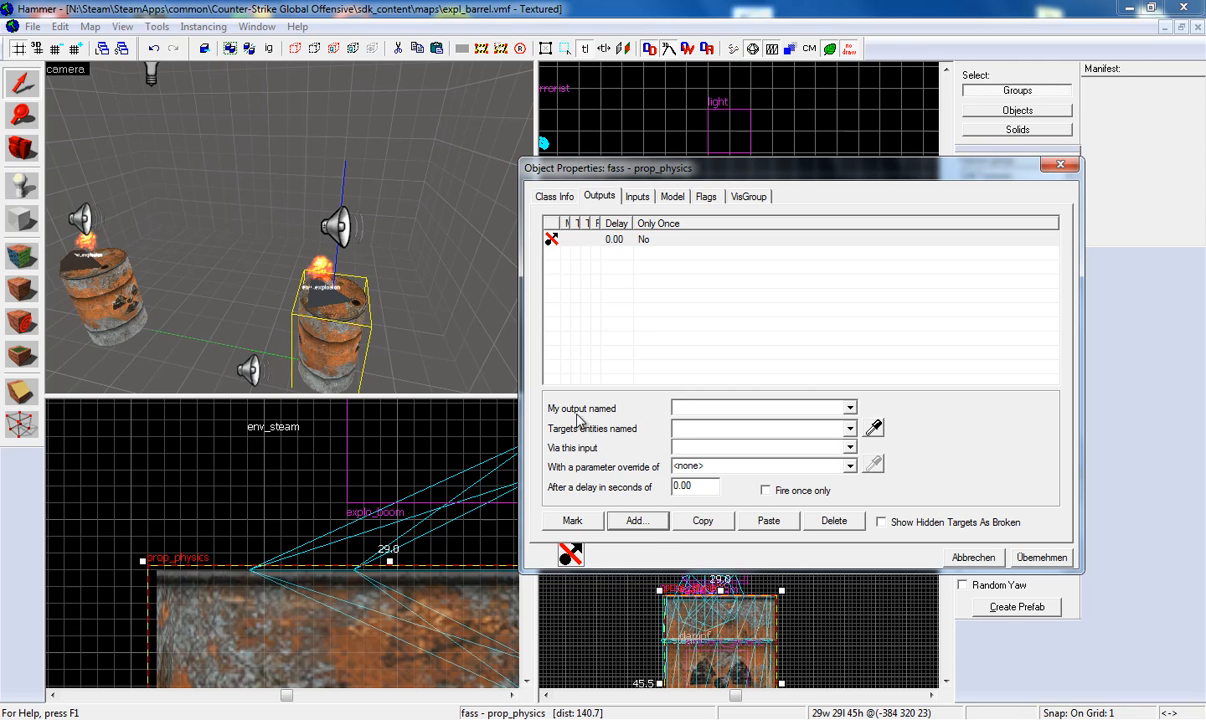
left_click(800, 408)
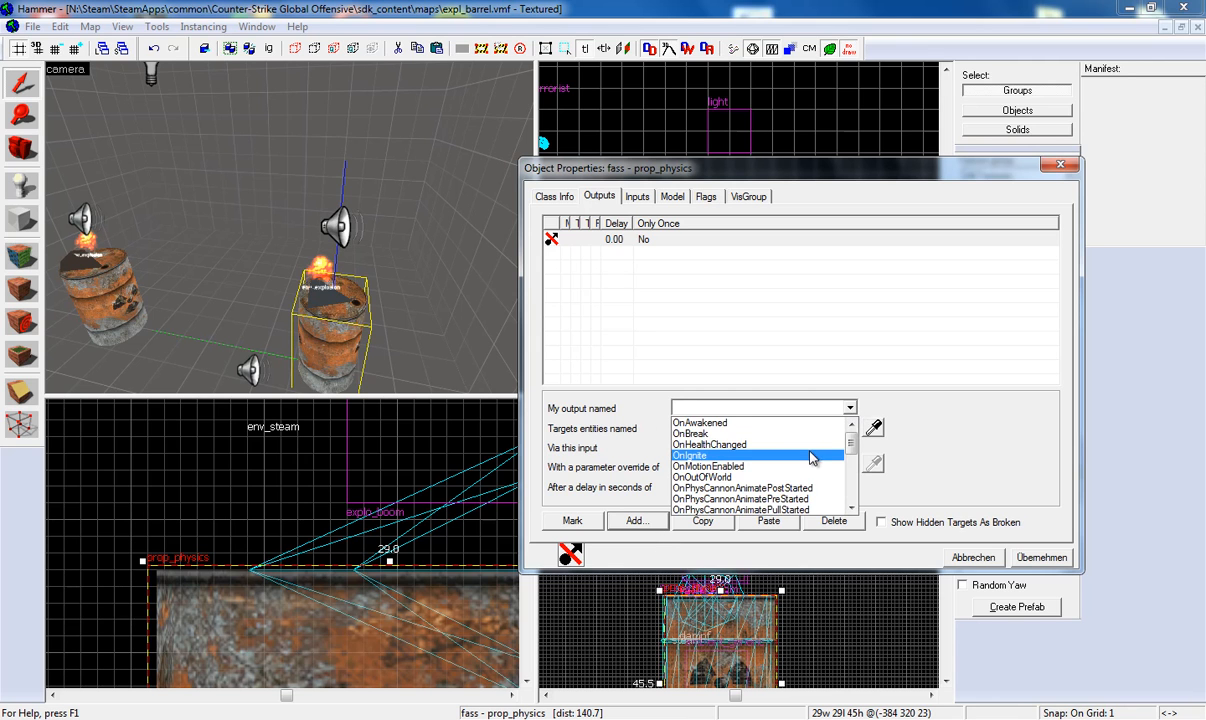
scroll(808, 447, "down", 4)
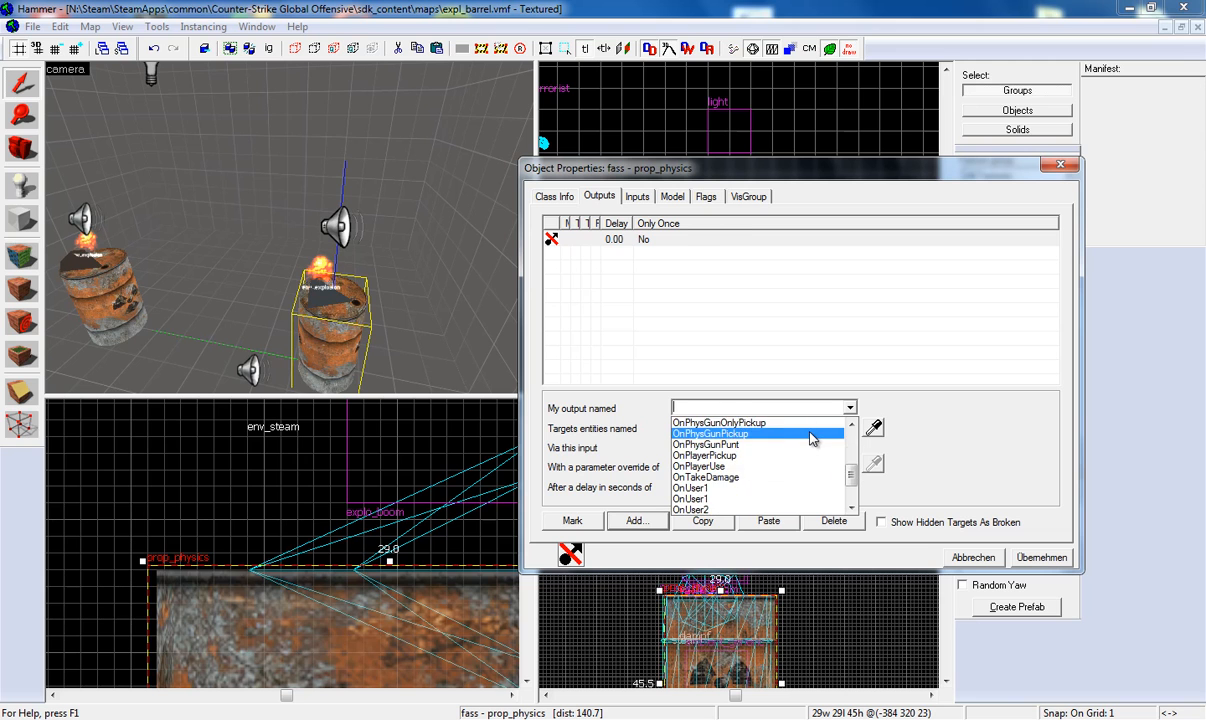
left_click(735, 474)
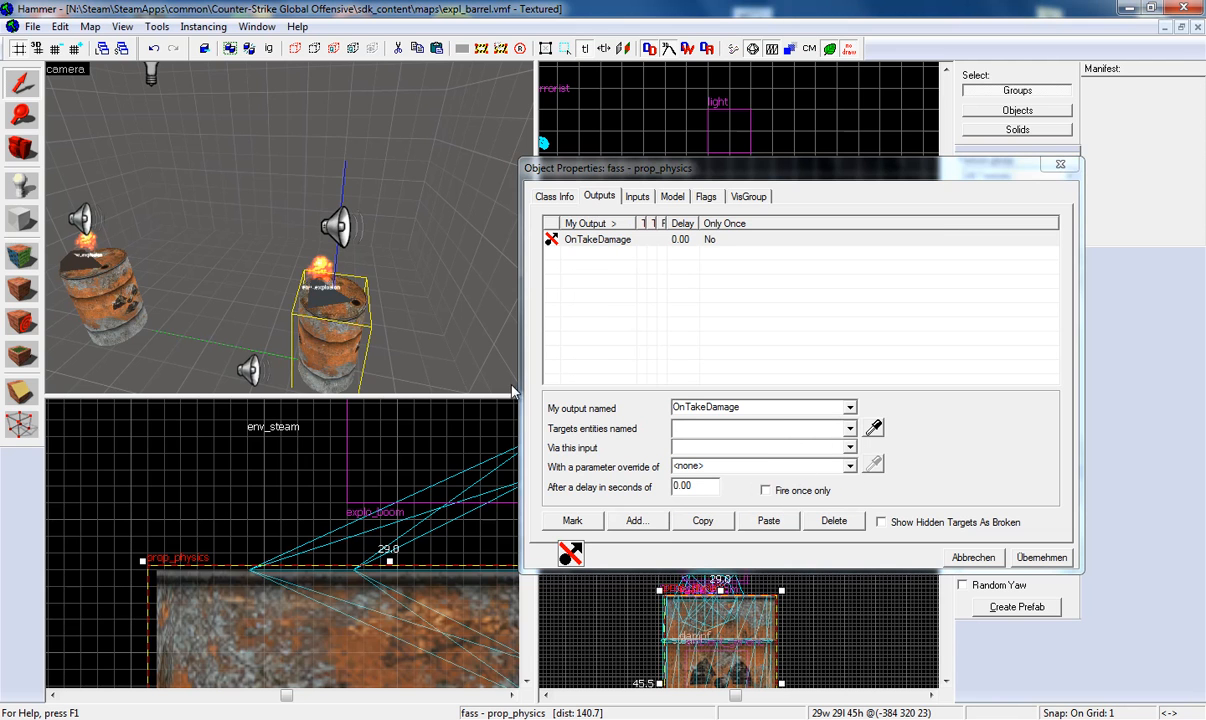
- Target the steam entity dampf with the barrel's OnTakeDamage output
left_click(850, 432)
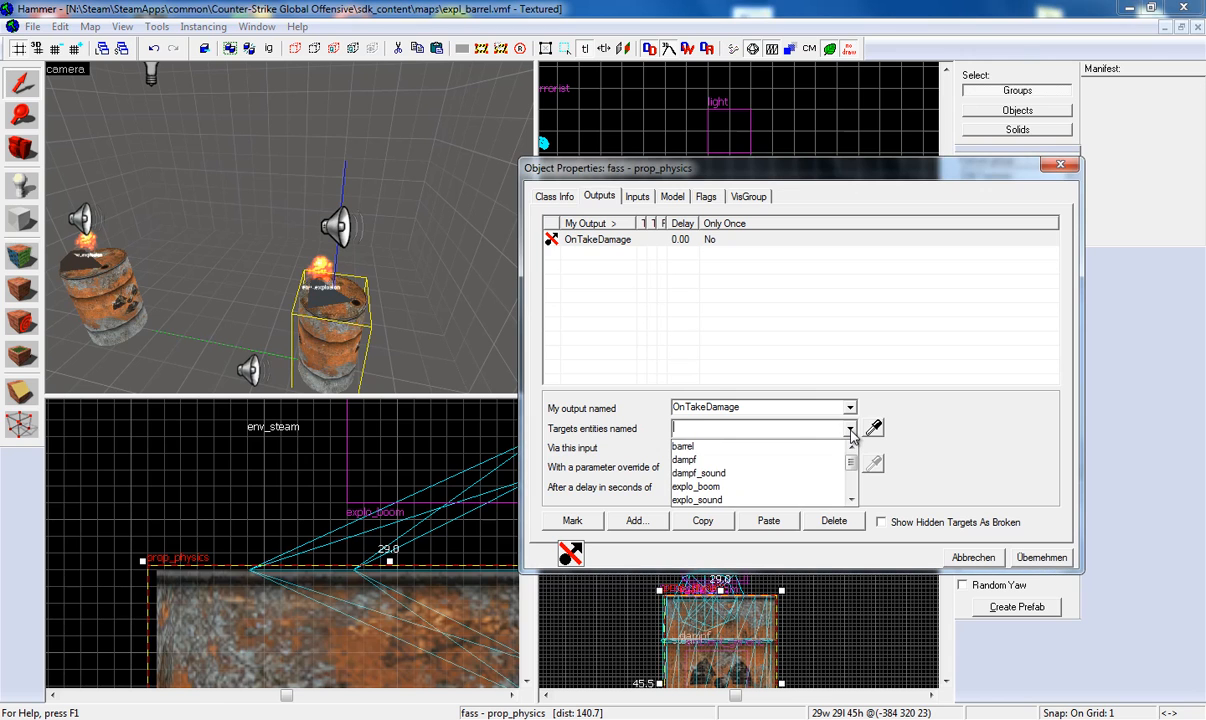
scroll(760, 458, "down", 2)
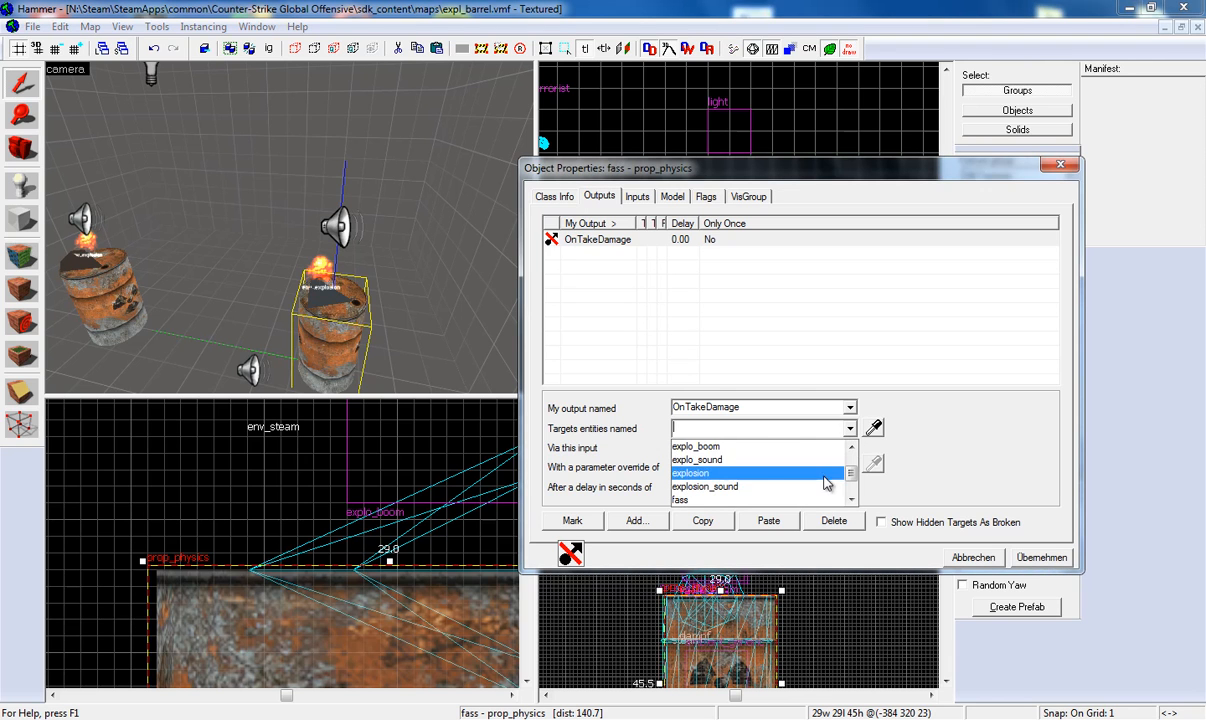
scroll(754, 457, "up", 2)
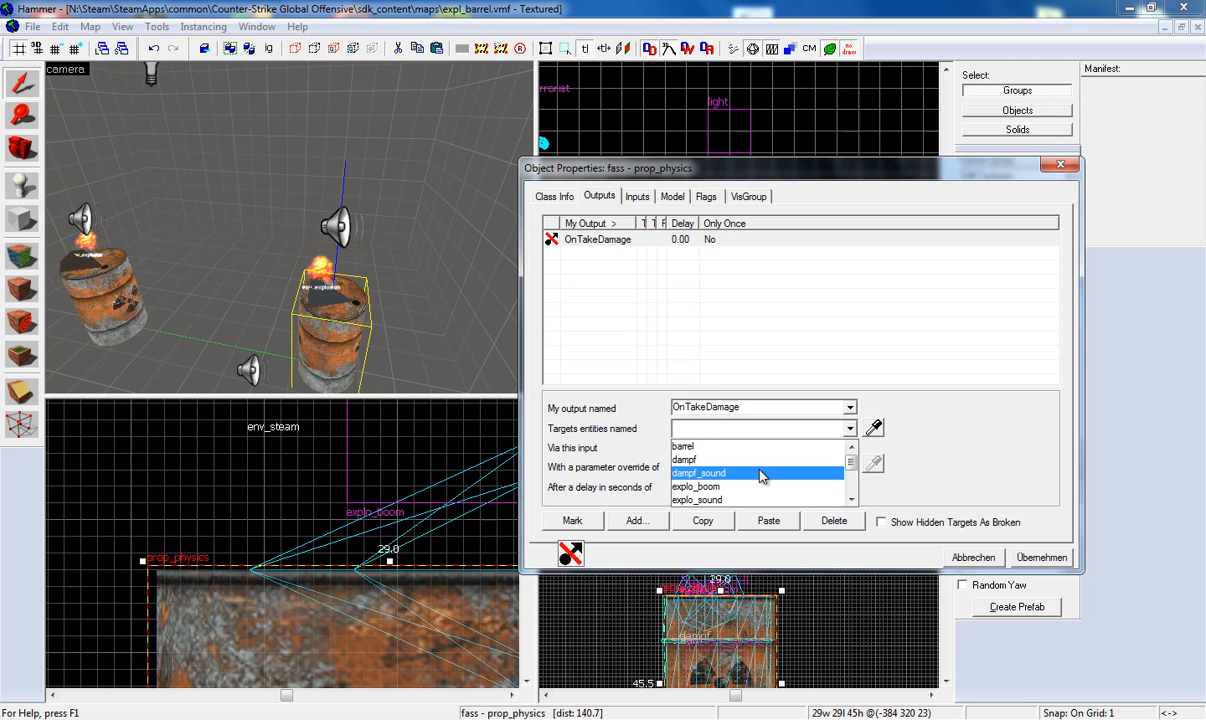
left_click(850, 430)
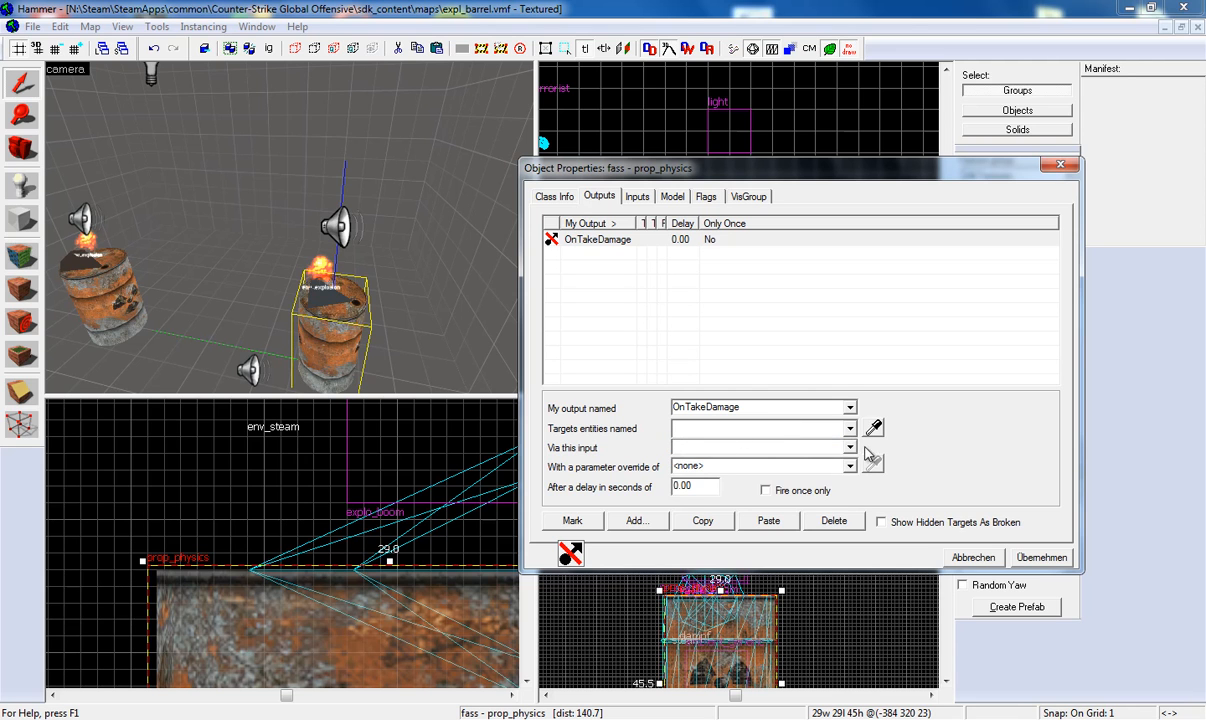
left_click(805, 427)
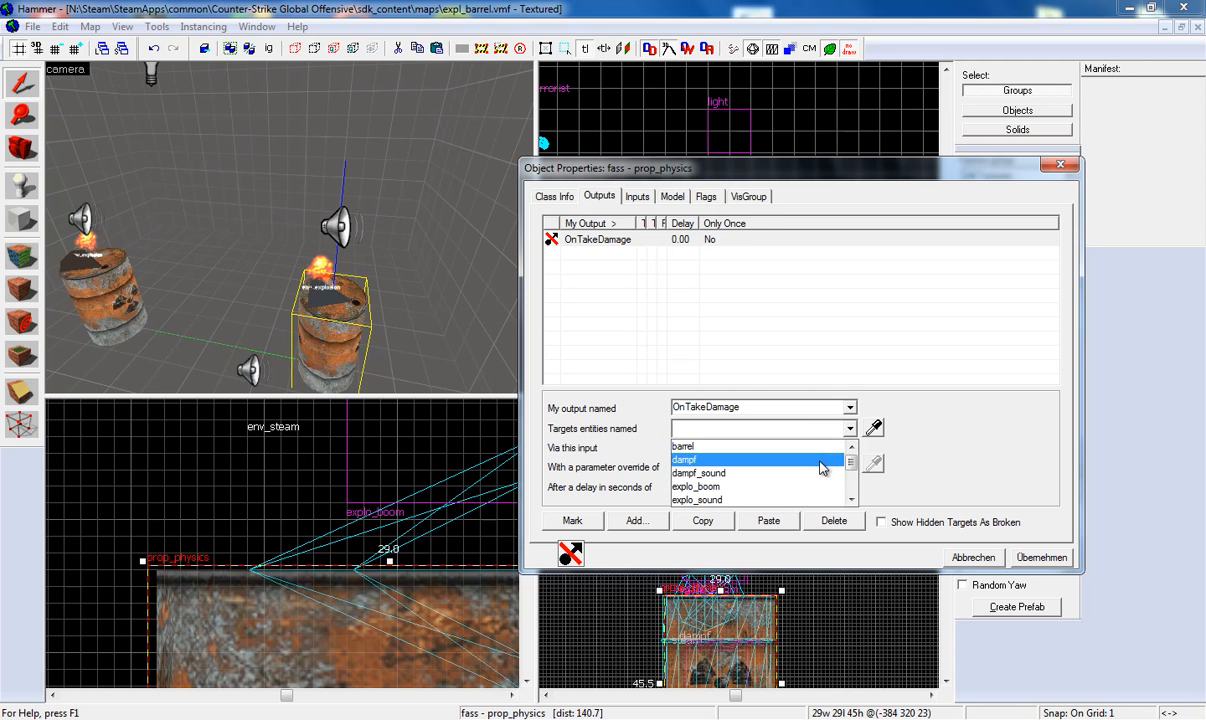
left_click(820, 462)
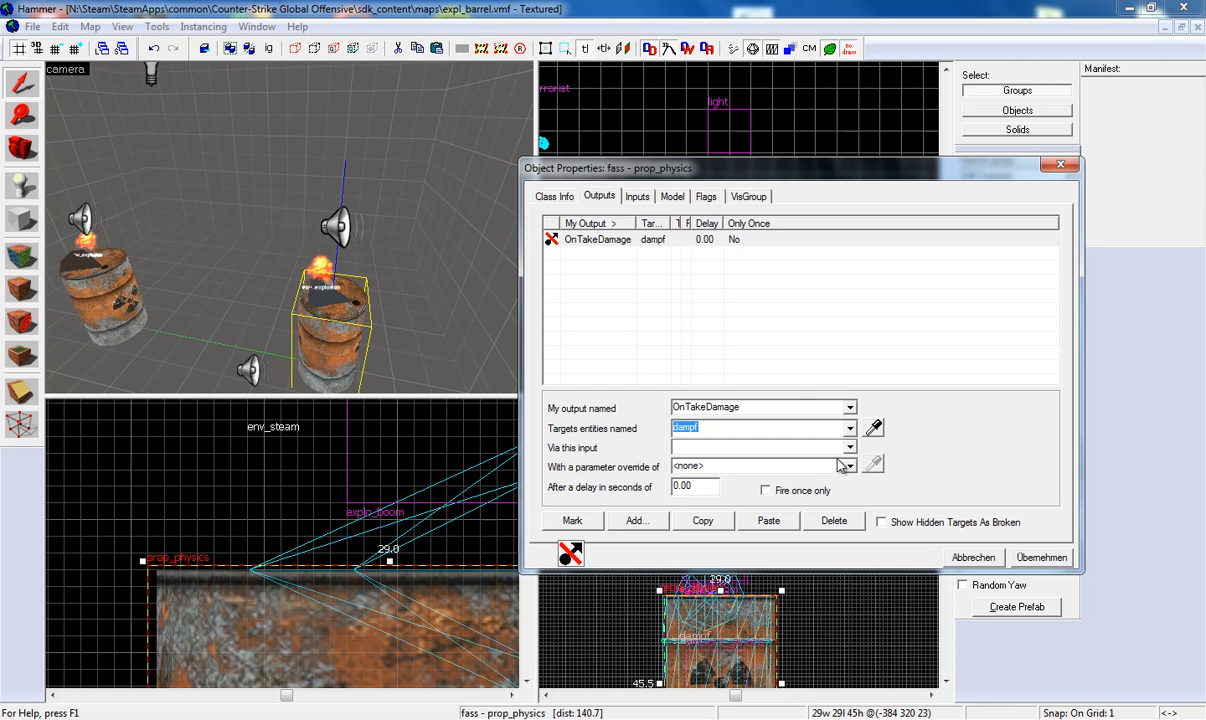
- Set the dampf output's input to TurnOn and review its output, target, input and delay settings
left_click(852, 449)
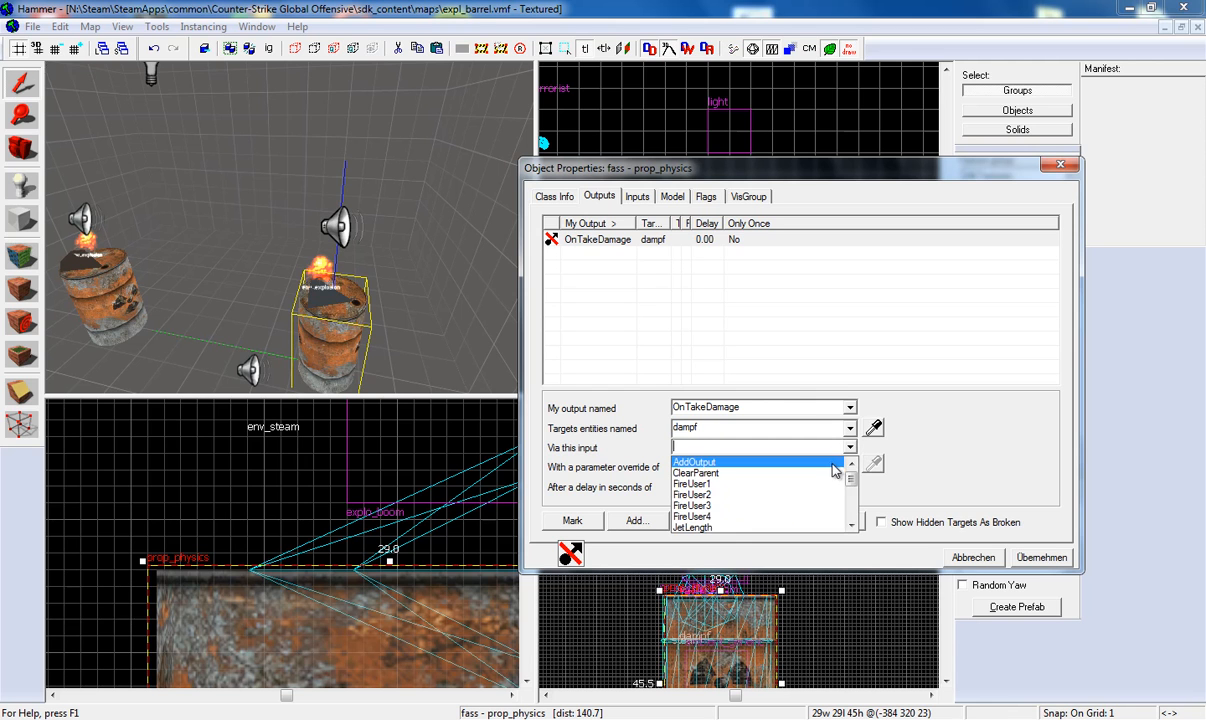
scroll(840, 475, "down", 3)
scroll(827, 483, "down", 2)
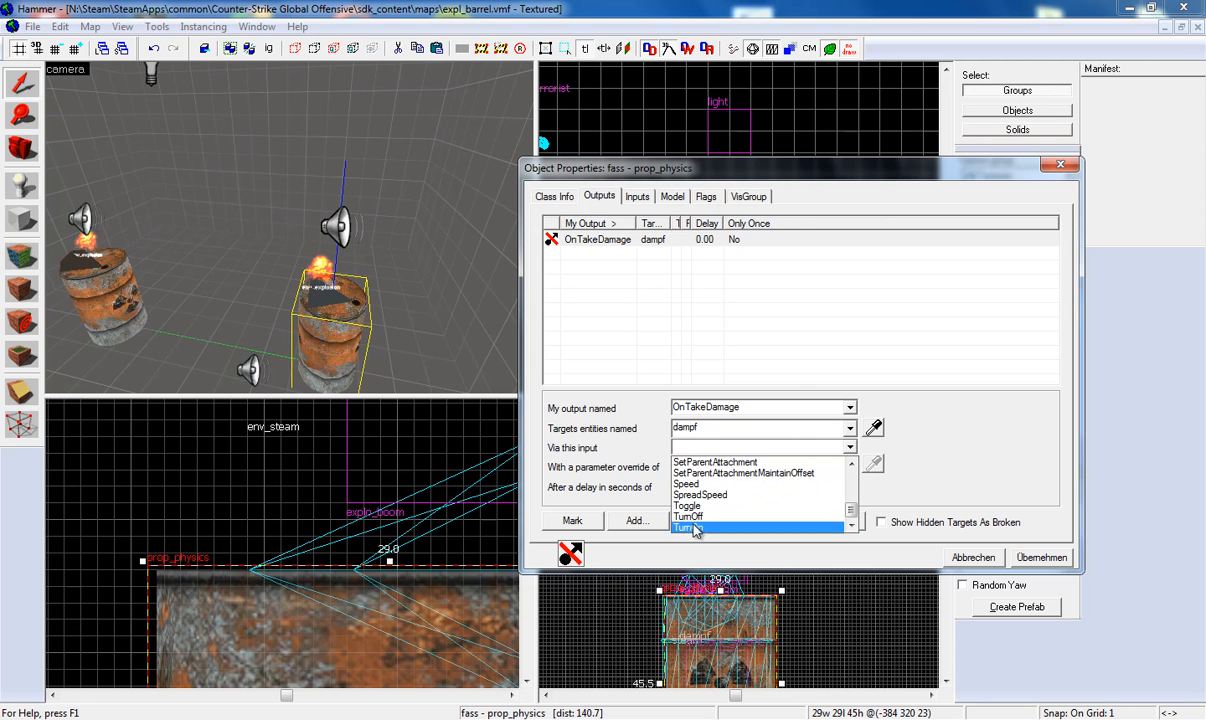
left_click(697, 528)
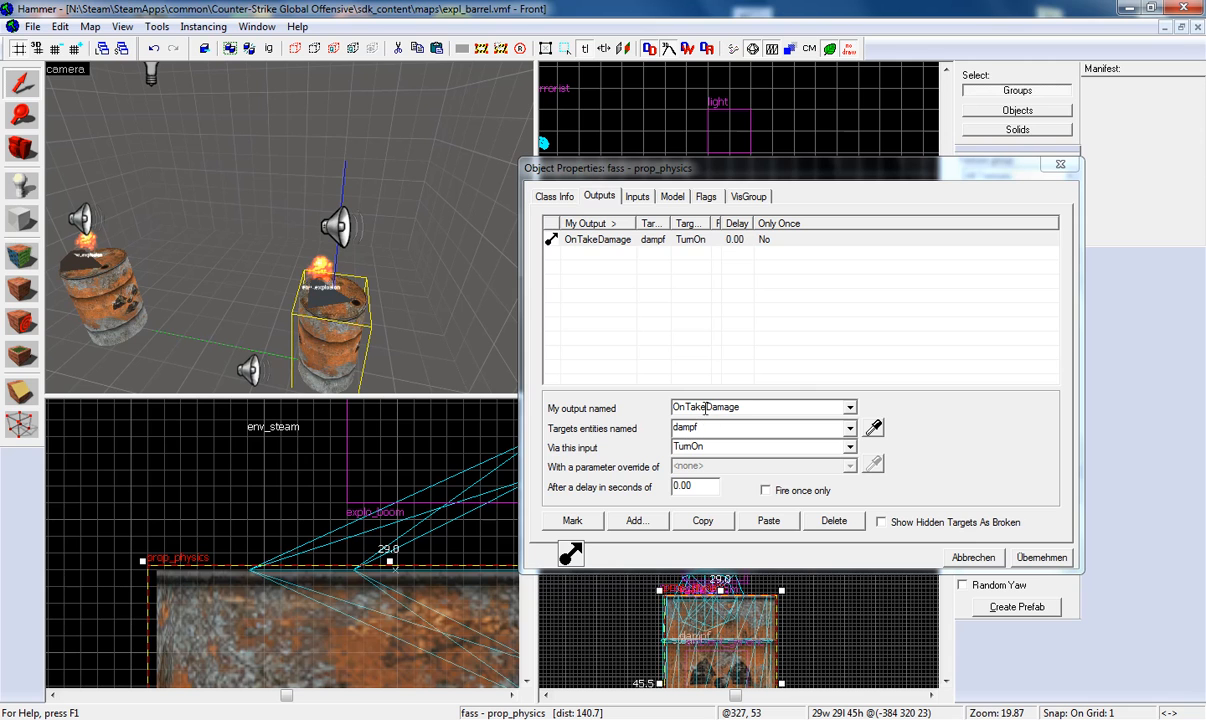
left_click(745, 407)
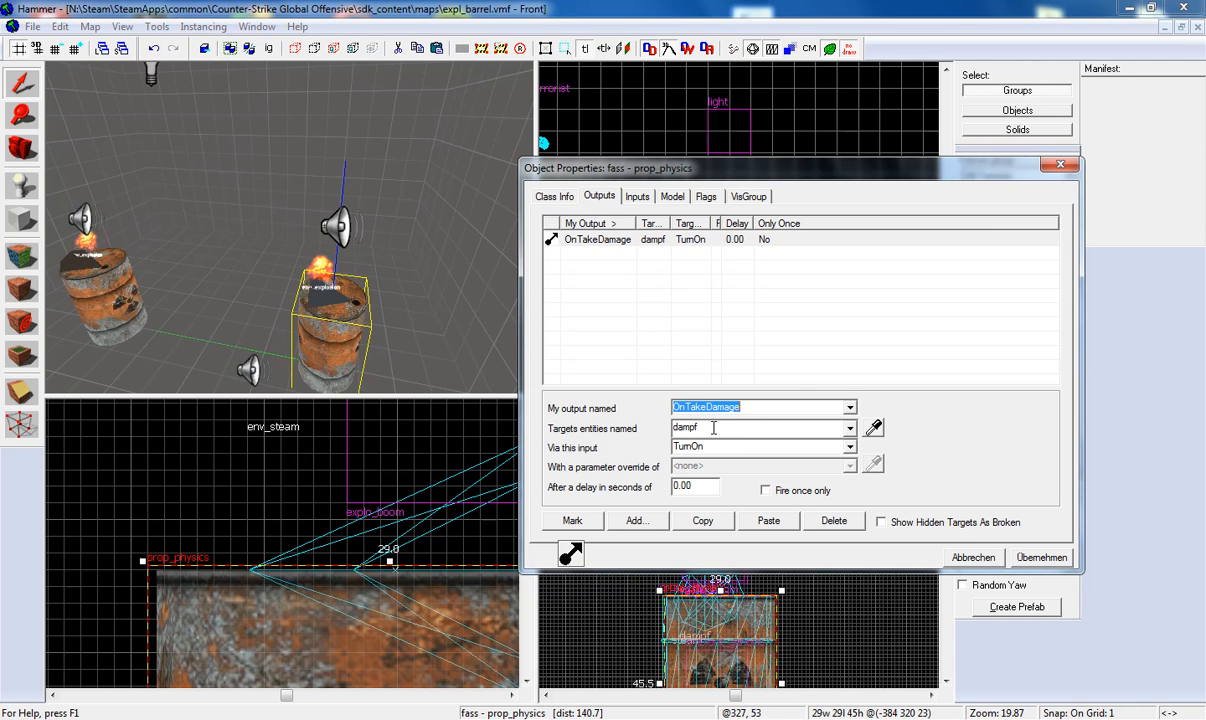
left_click(713, 428)
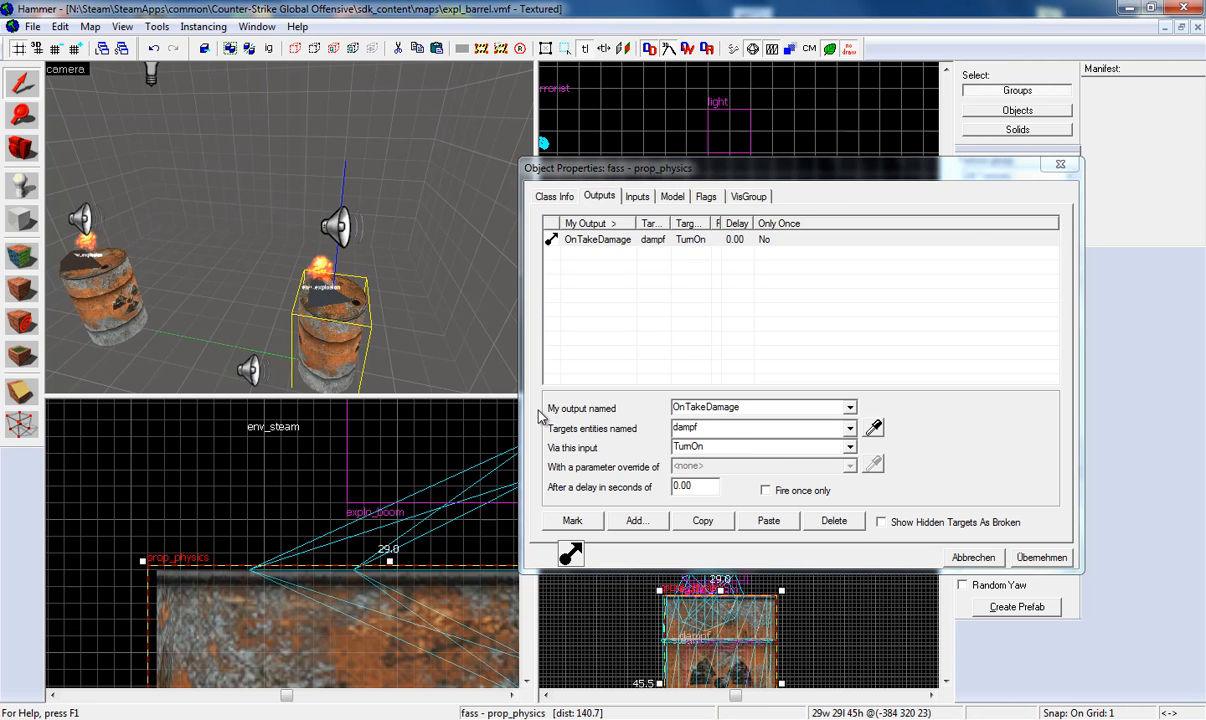
left_click(748, 447)
left_click_drag(697, 488, 670, 488)
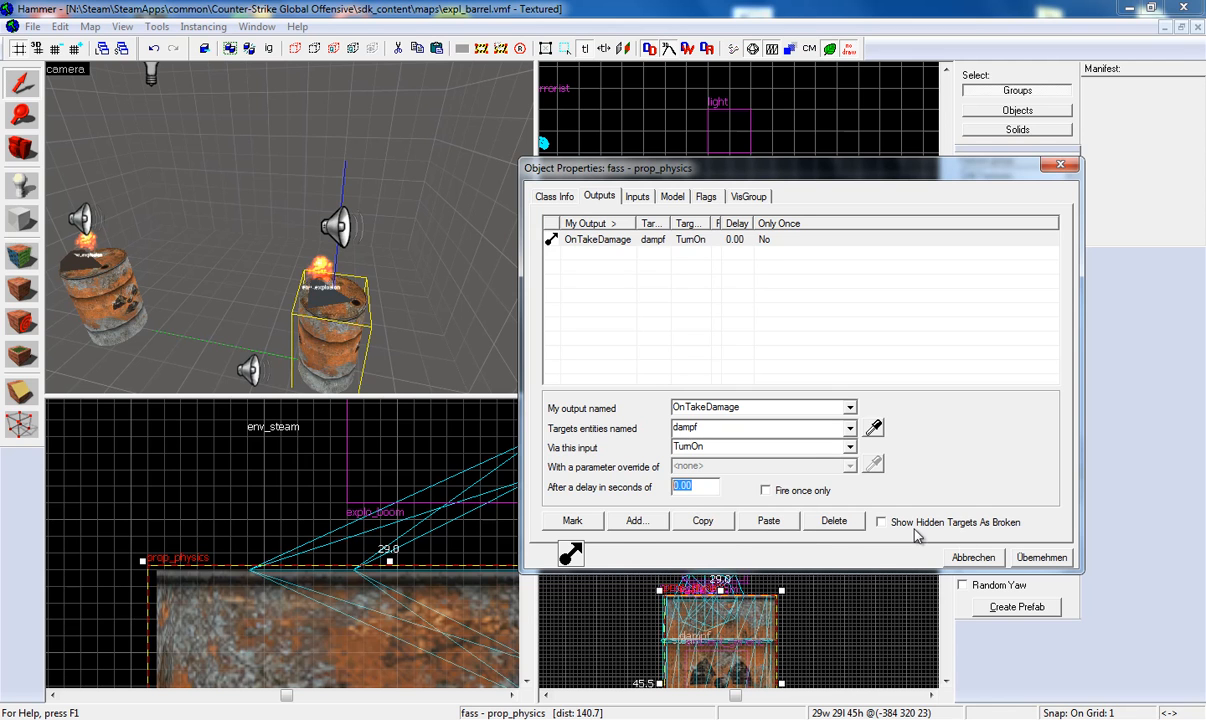
- Add a second OnTakeDamage output to the barrel fass that targets the explosion entity explo_boom
left_click(637, 521)
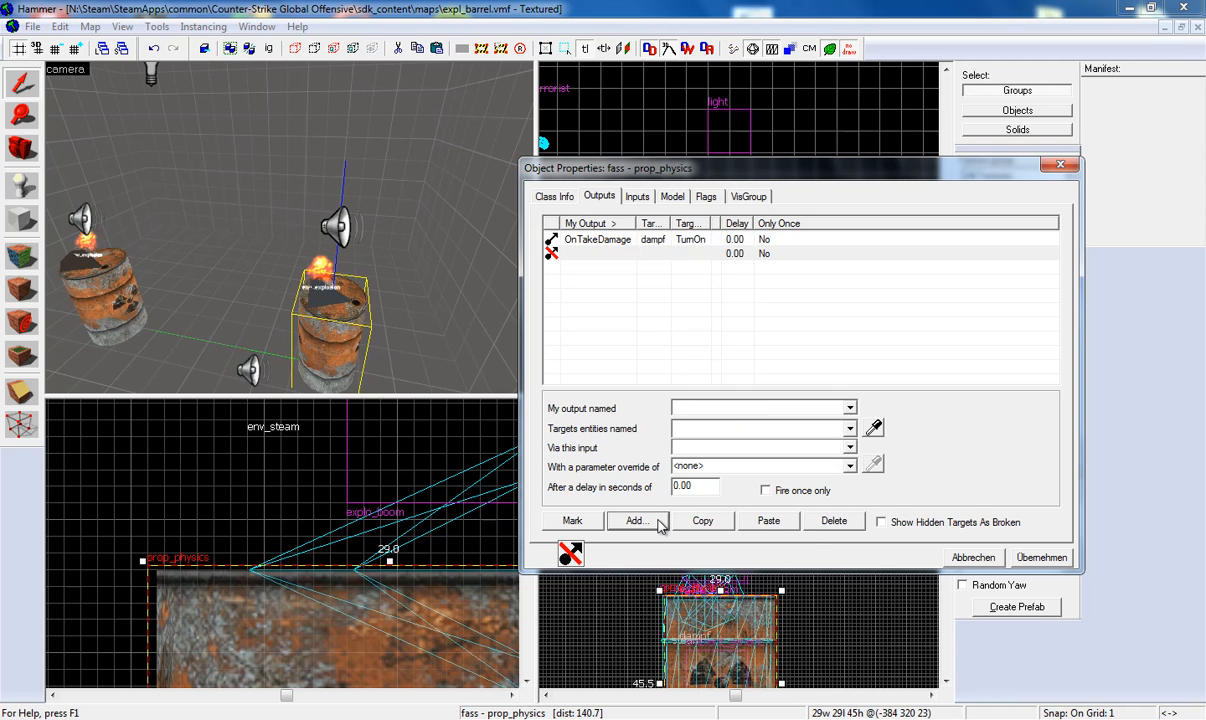
left_click(808, 406)
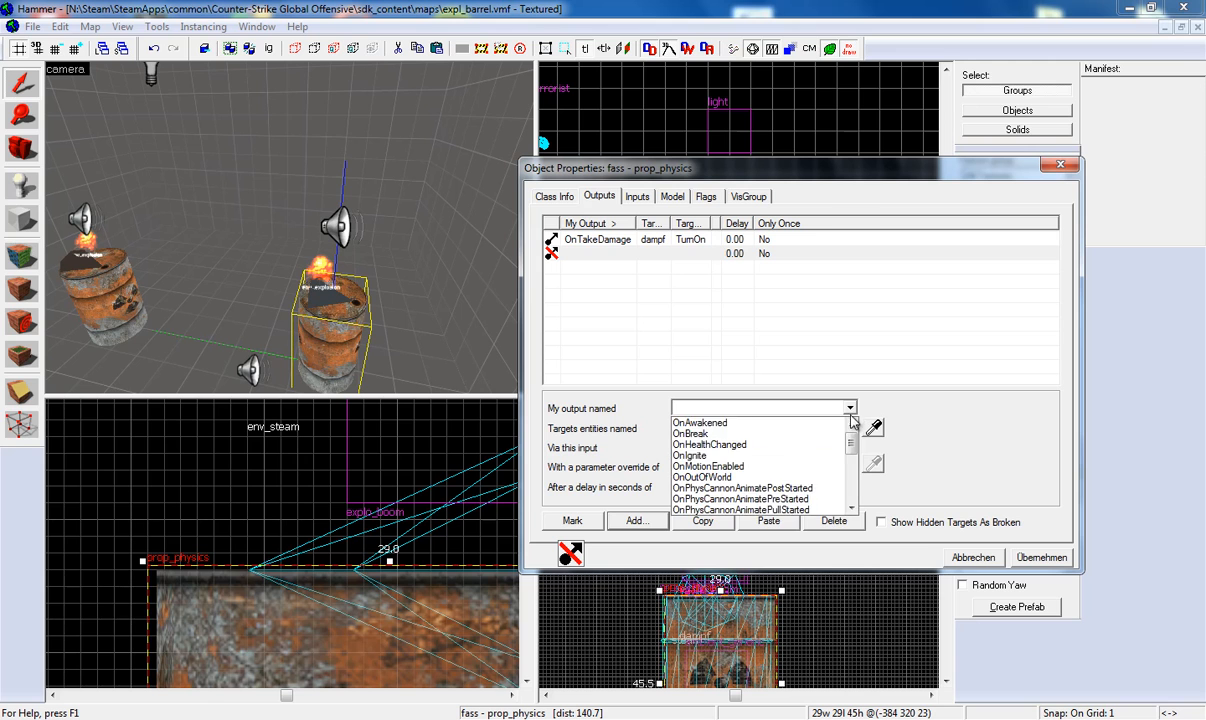
scroll(818, 463, "down", 2)
left_click(766, 424)
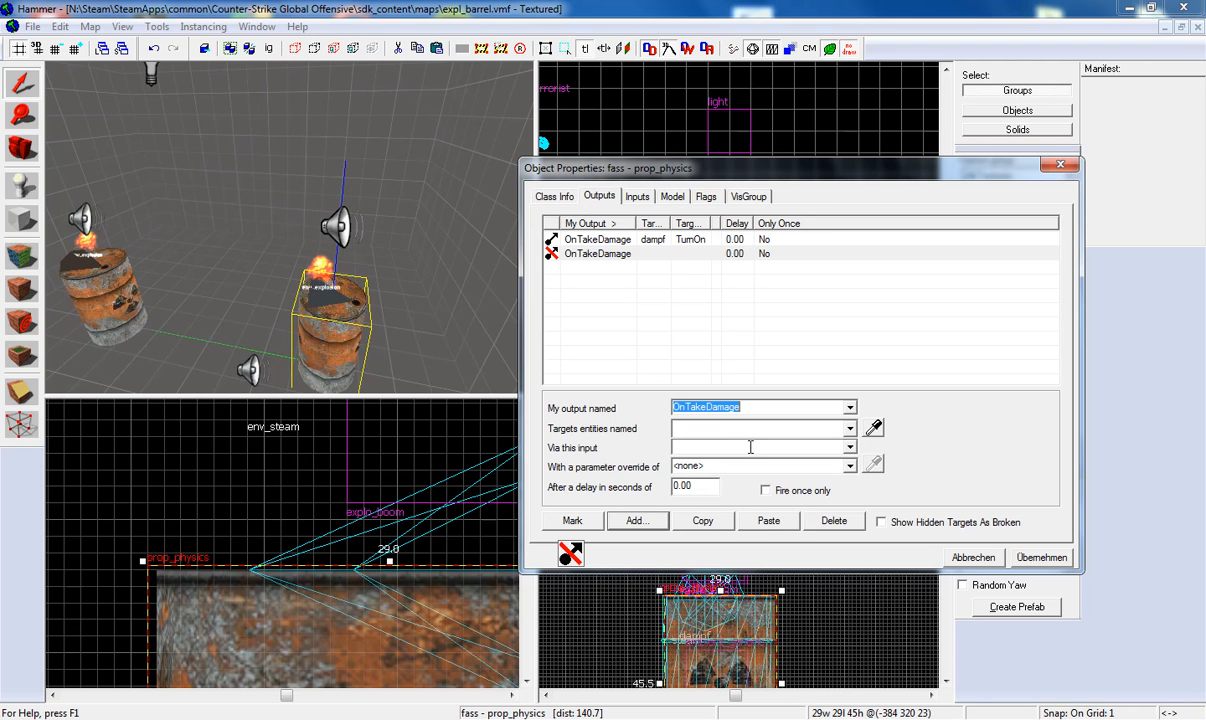
left_click(850, 429)
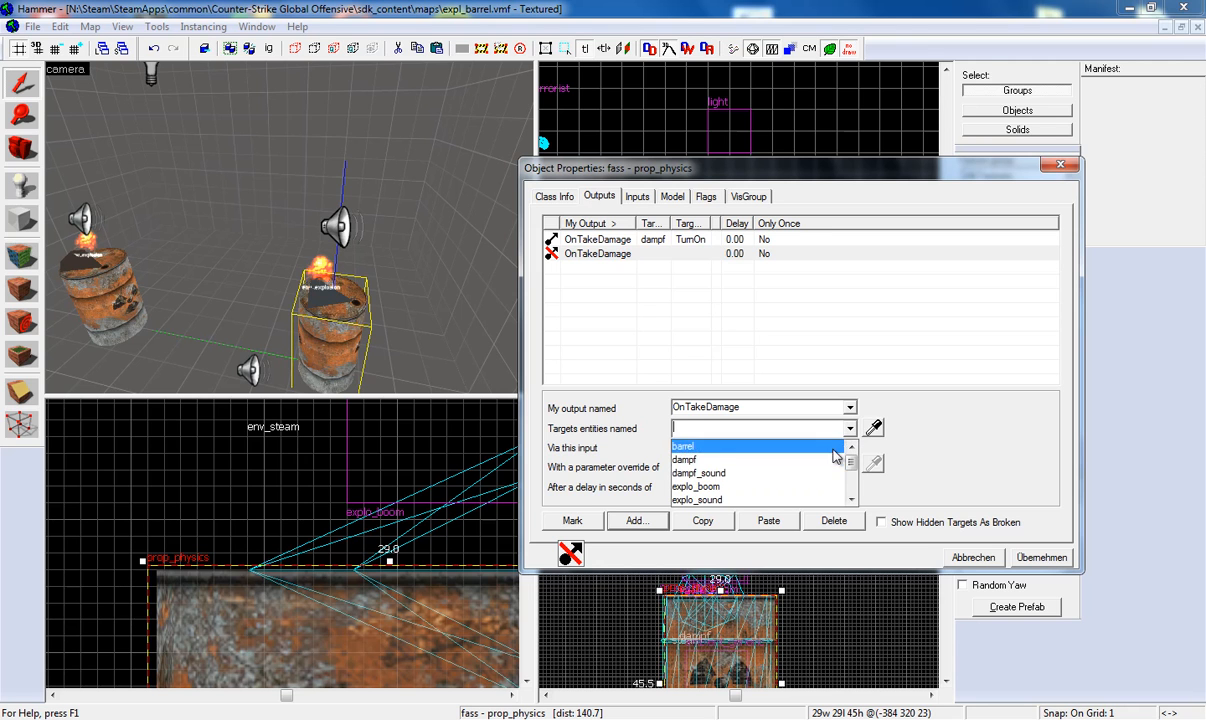
left_click(785, 487)
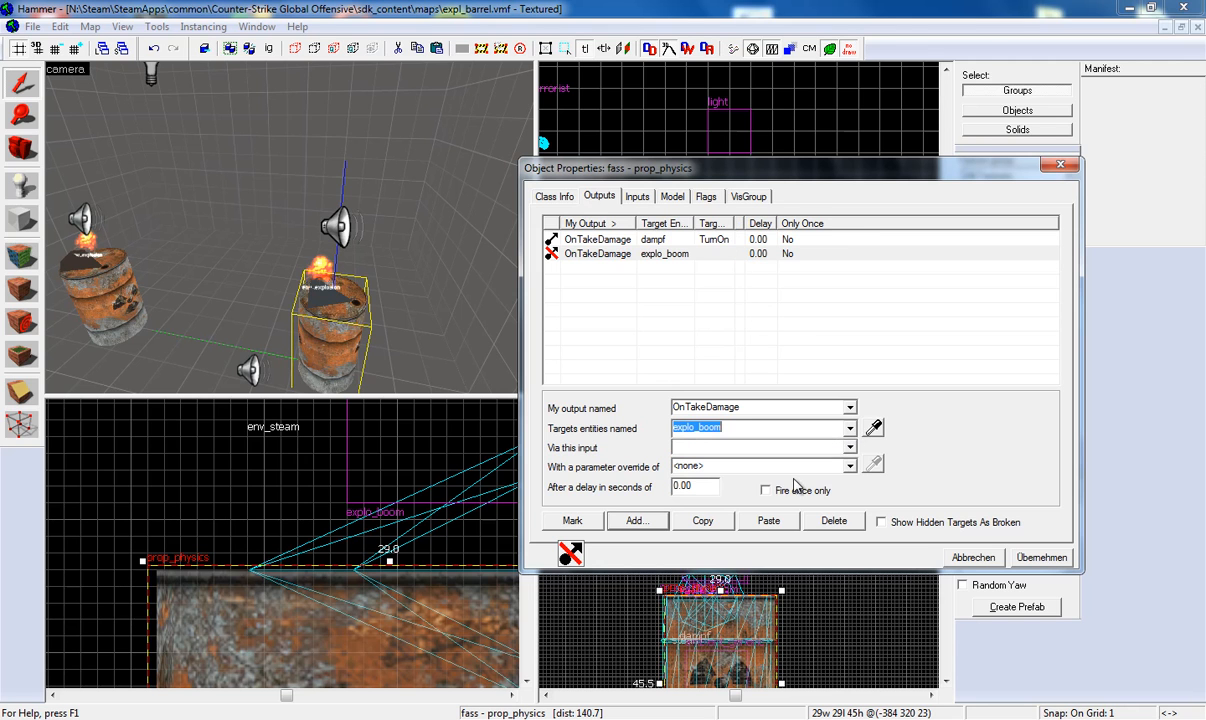
- Check the env_explosion entity's name in its properties, and return to the barrel's explo_boom output
left_click(558, 197)
left_click(305, 256)
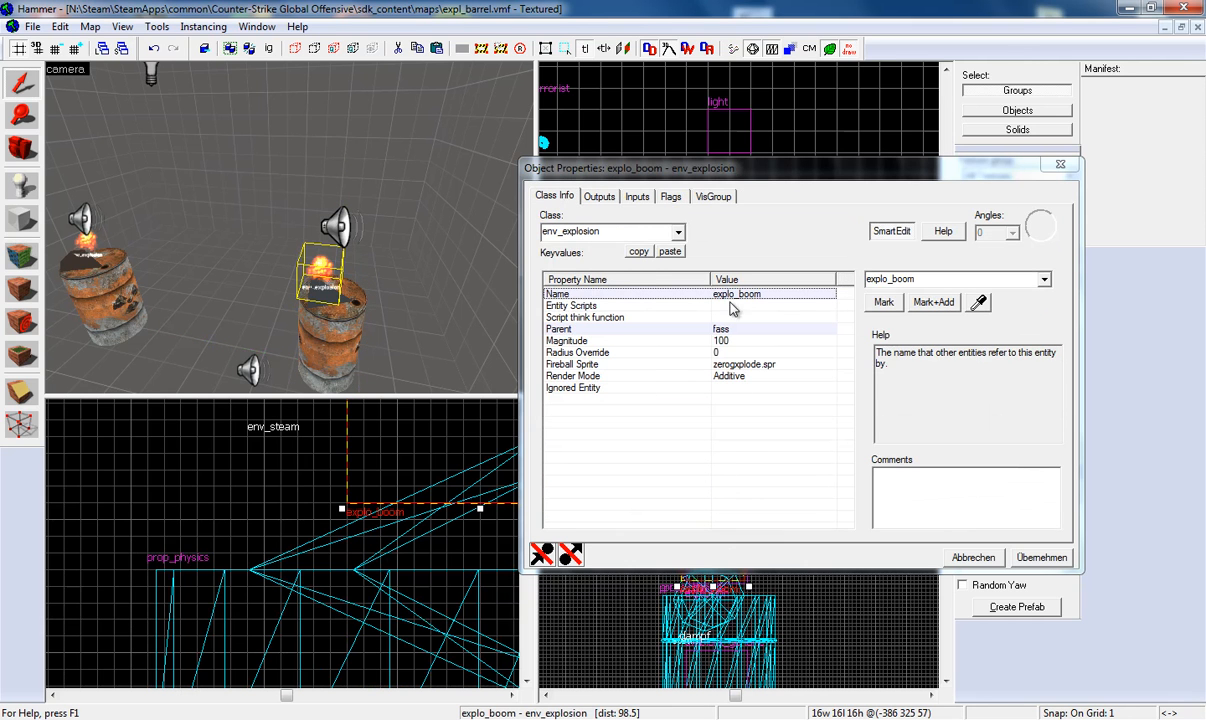
left_click(328, 350)
left_click(590, 196)
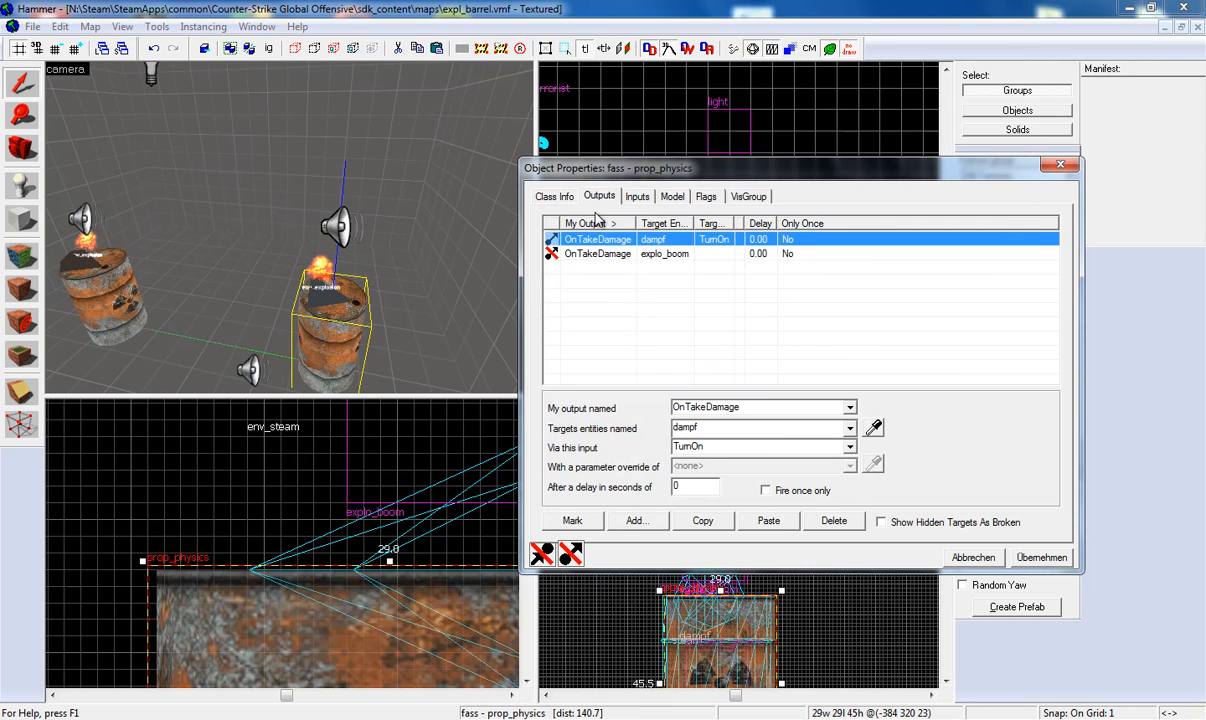
left_click(580, 253)
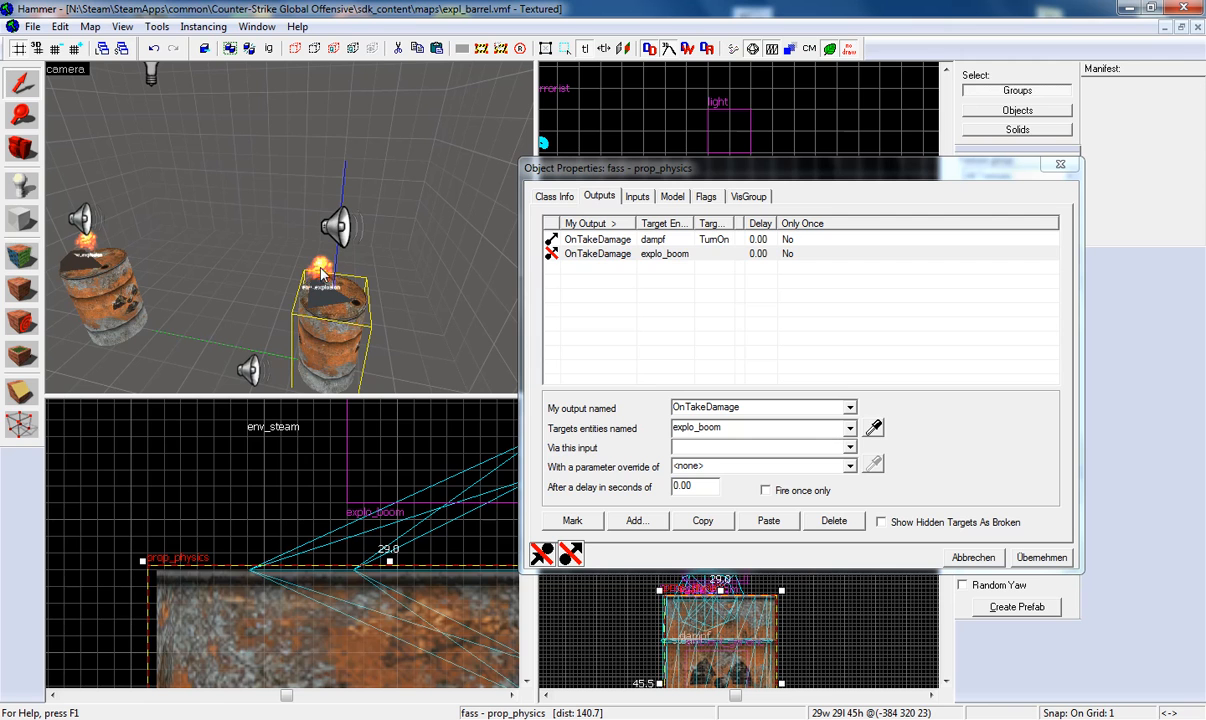
- Set the explo_boom output's input to Explode with a delay of 2.00 seconds
left_click(830, 450)
scroll(825, 478, "down", 2)
scroll(822, 485, "up", 2)
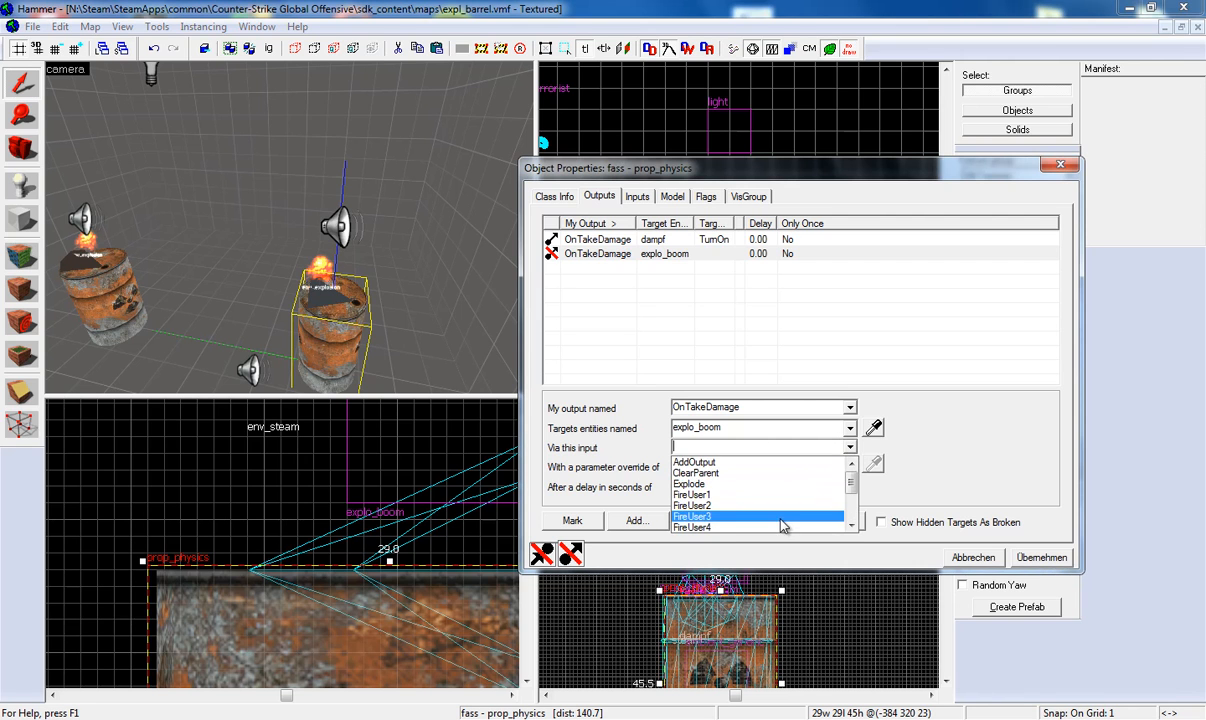
left_click(699, 486)
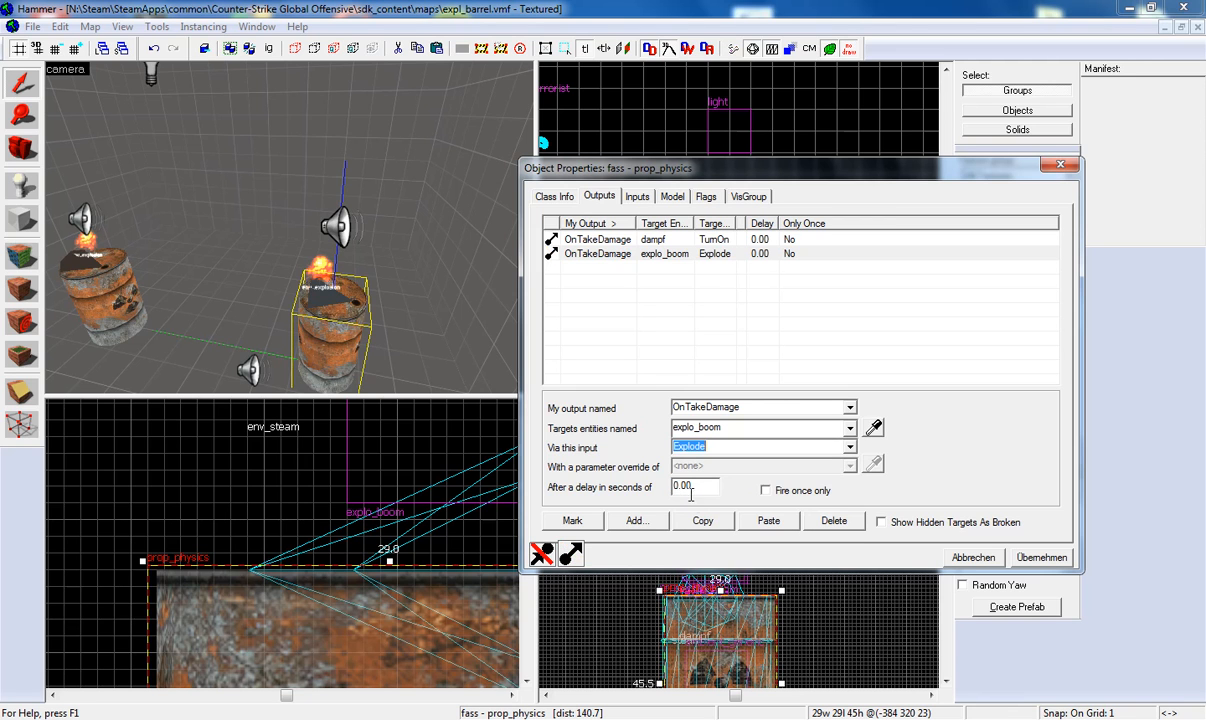
left_click(676, 487)
left_click(354, 322)
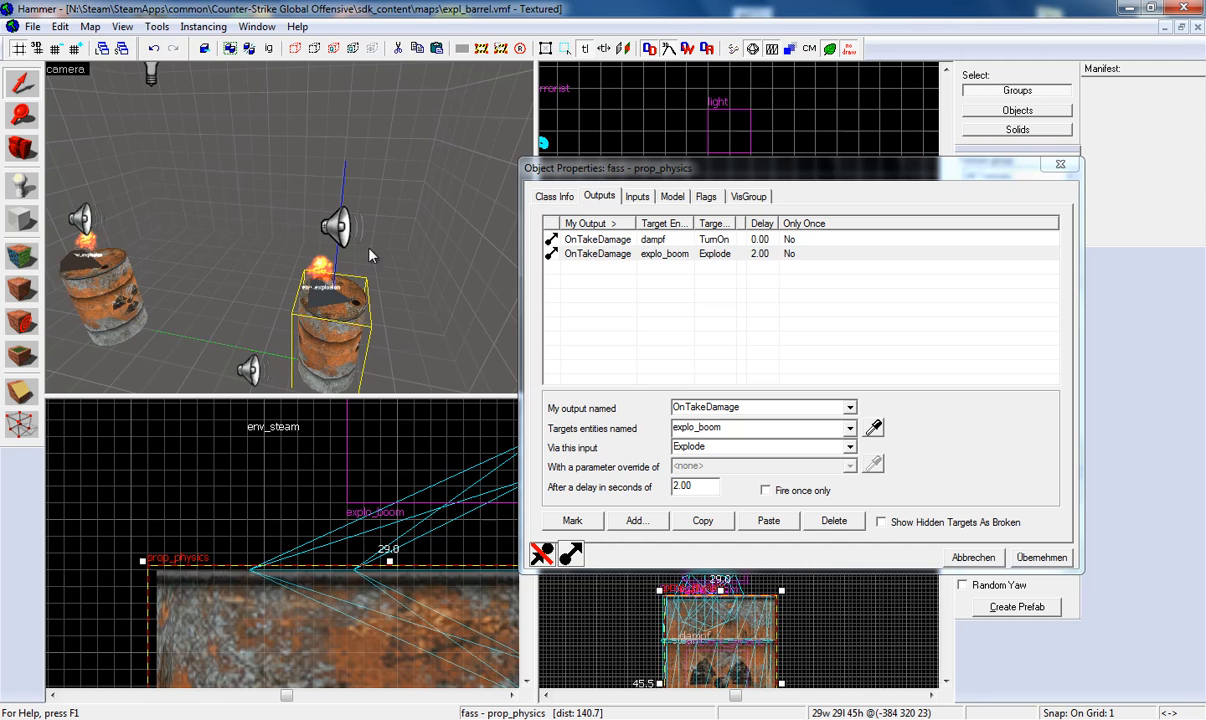
- Add another OnTakeDamage output to the barrel that targets the steam sound entity dampf_sound
left_click(644, 526)
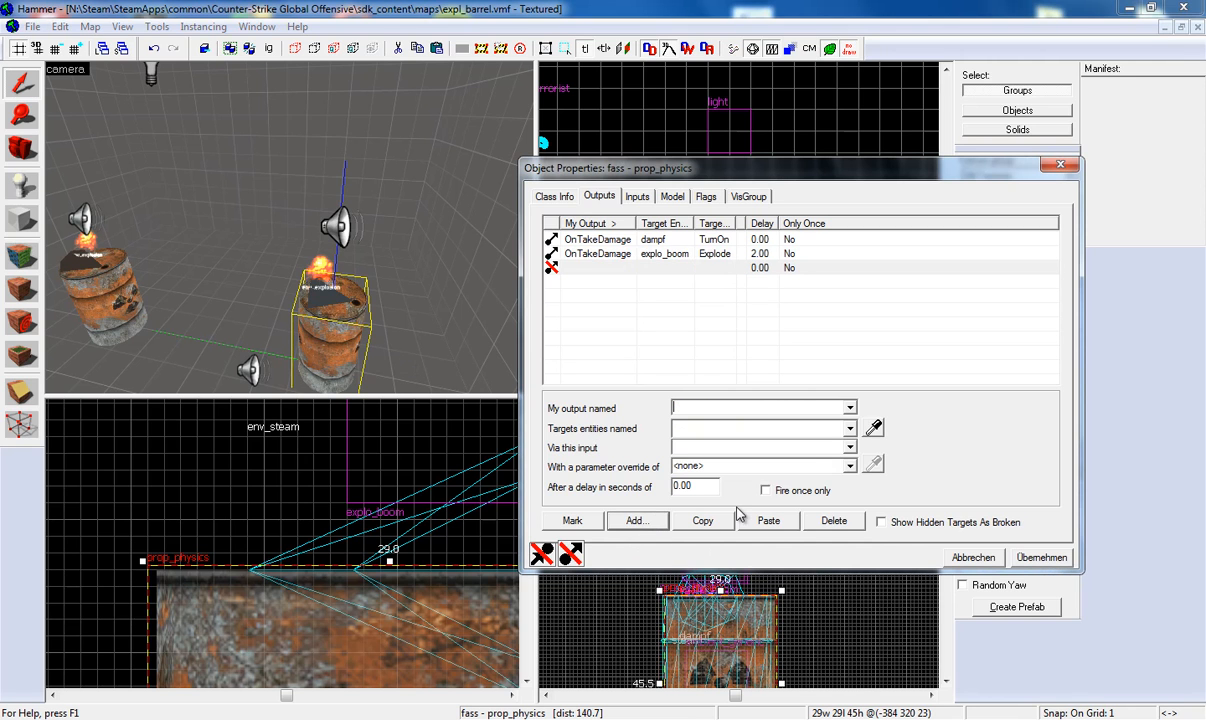
left_click(806, 405)
scroll(760, 465, "down", 3)
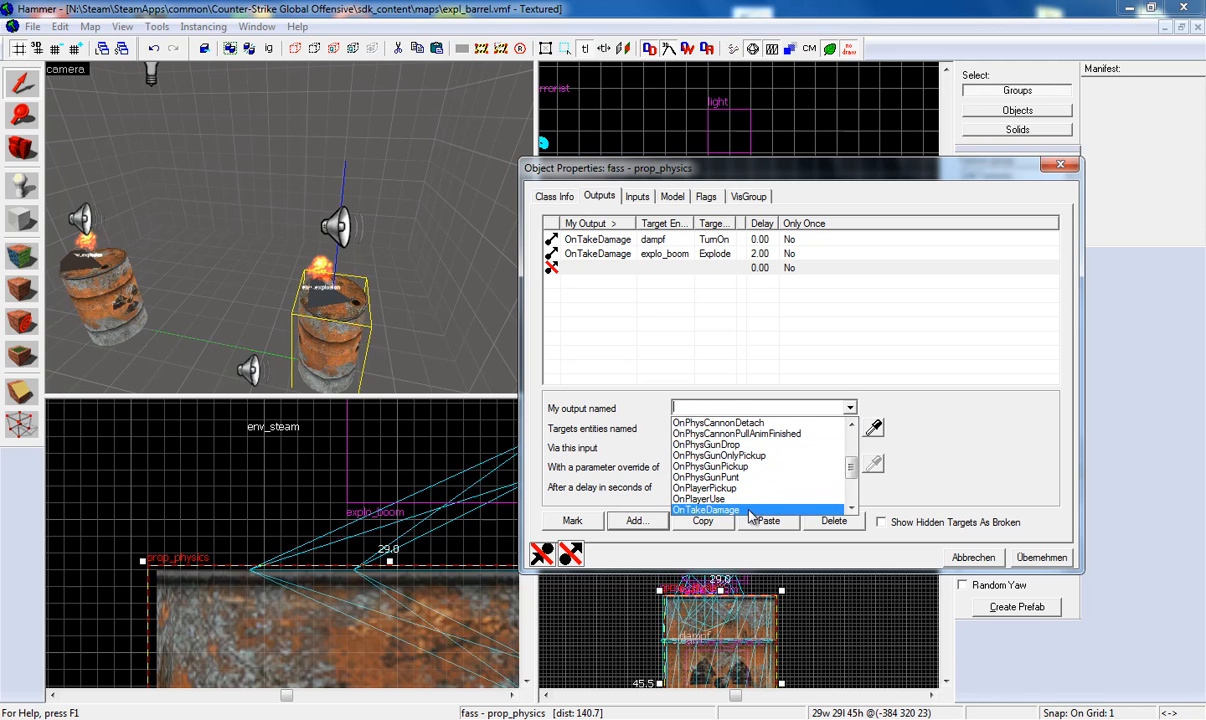
left_click(712, 510)
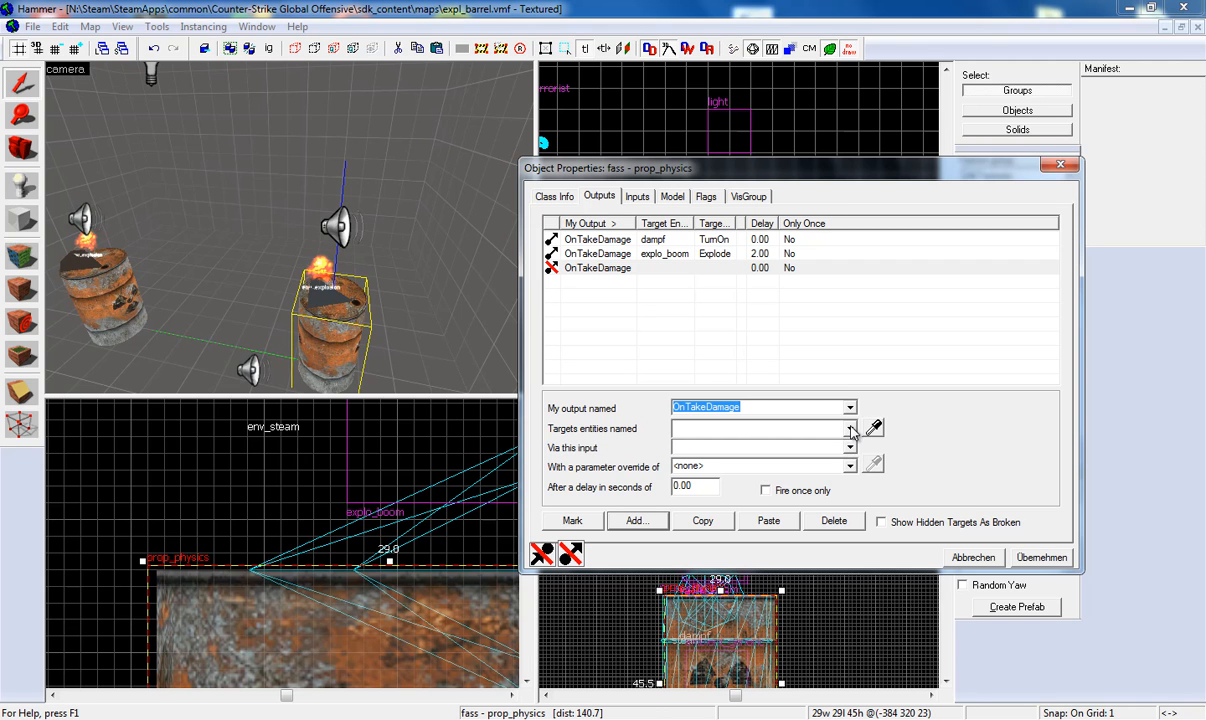
left_click(340, 230)
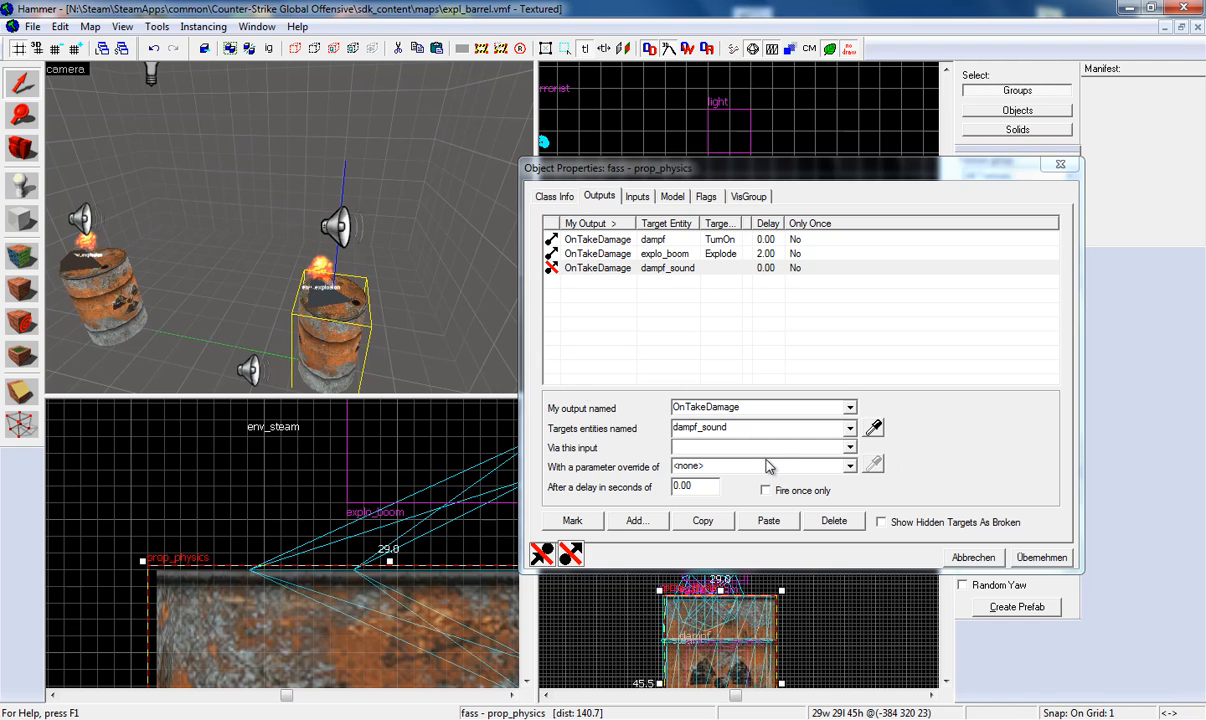
- Set the dampf_sound output's input to ToggleSound, keeping the delay at 0.00 seconds
left_click(805, 447)
scroll(754, 480, "down", 3)
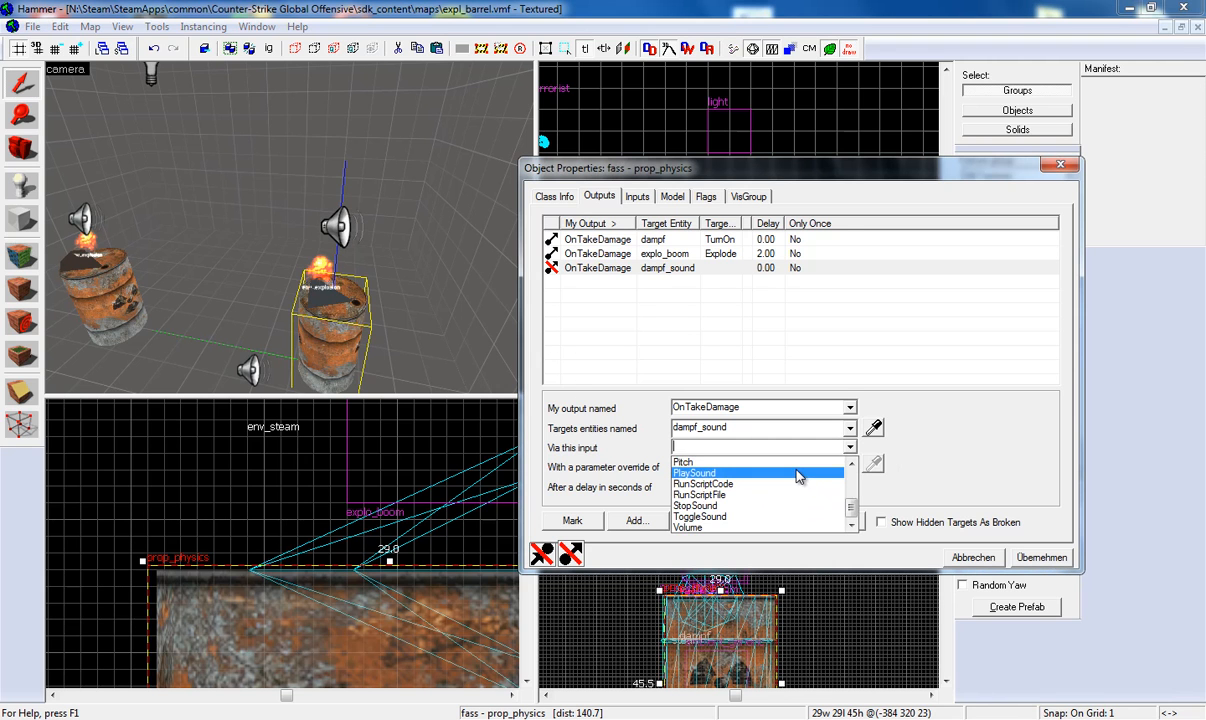
left_click(757, 518)
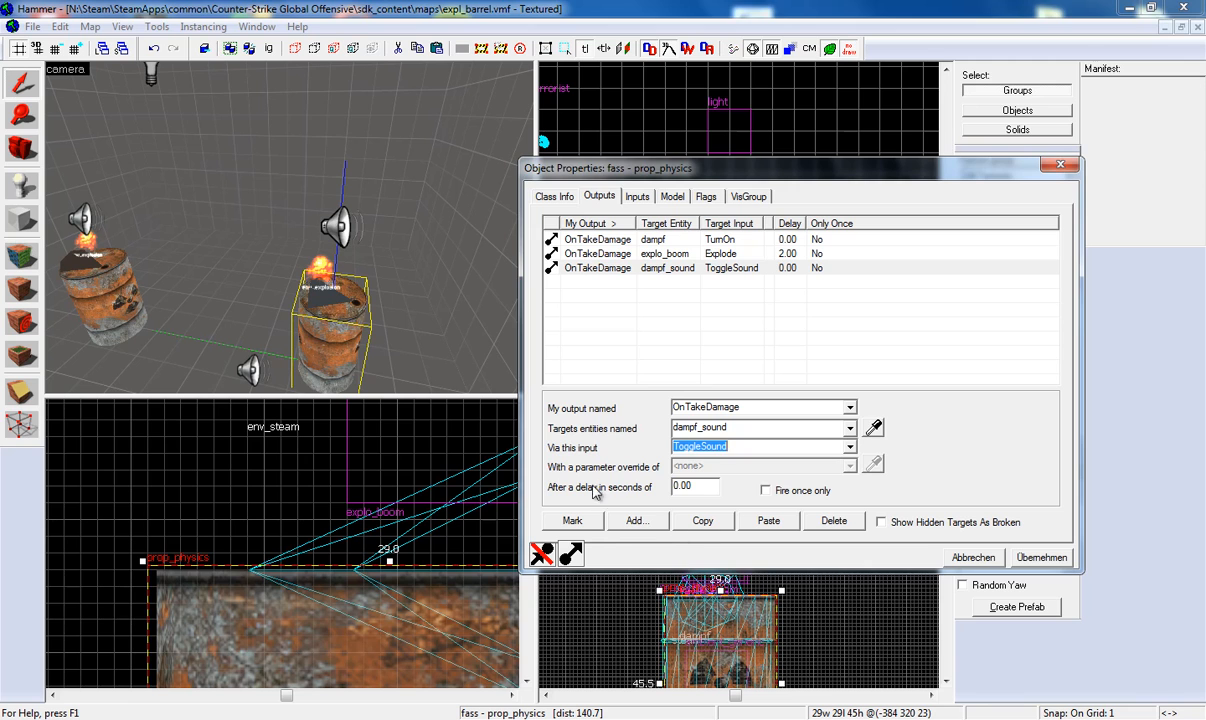
double_click(690, 486)
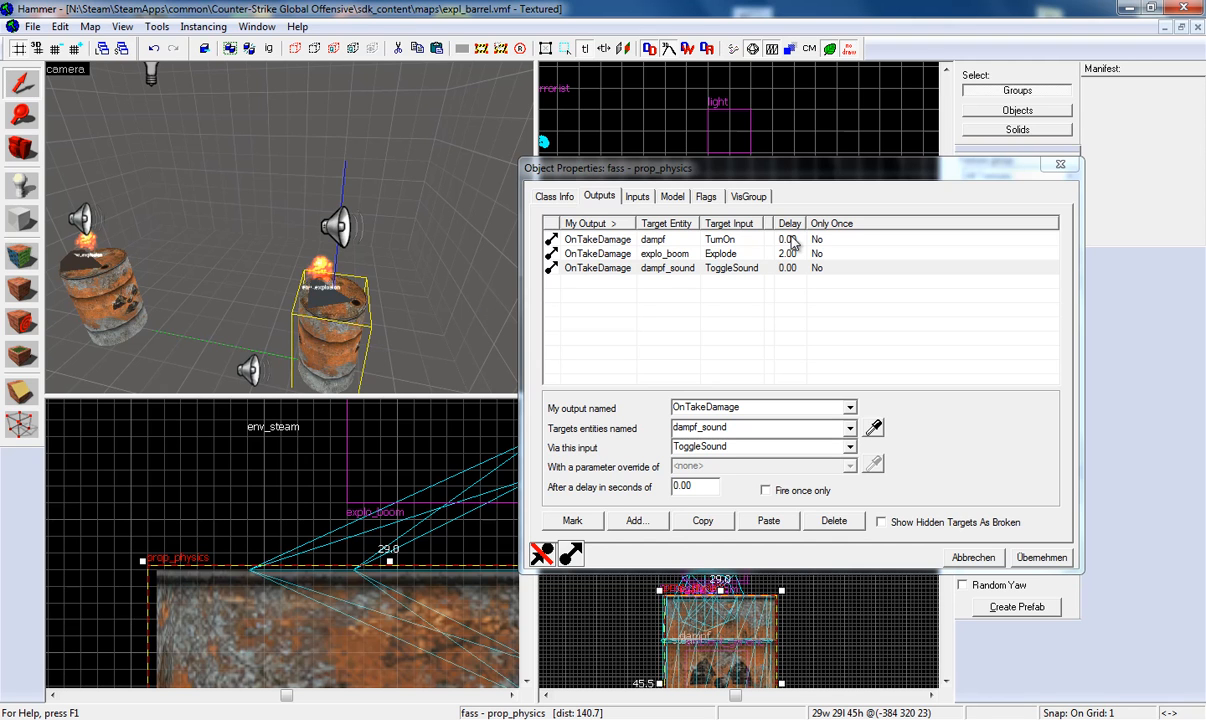
- Add an OnTakeDamage output to the barrel that targets the explosion sound entity explo_sound
left_click(645, 528)
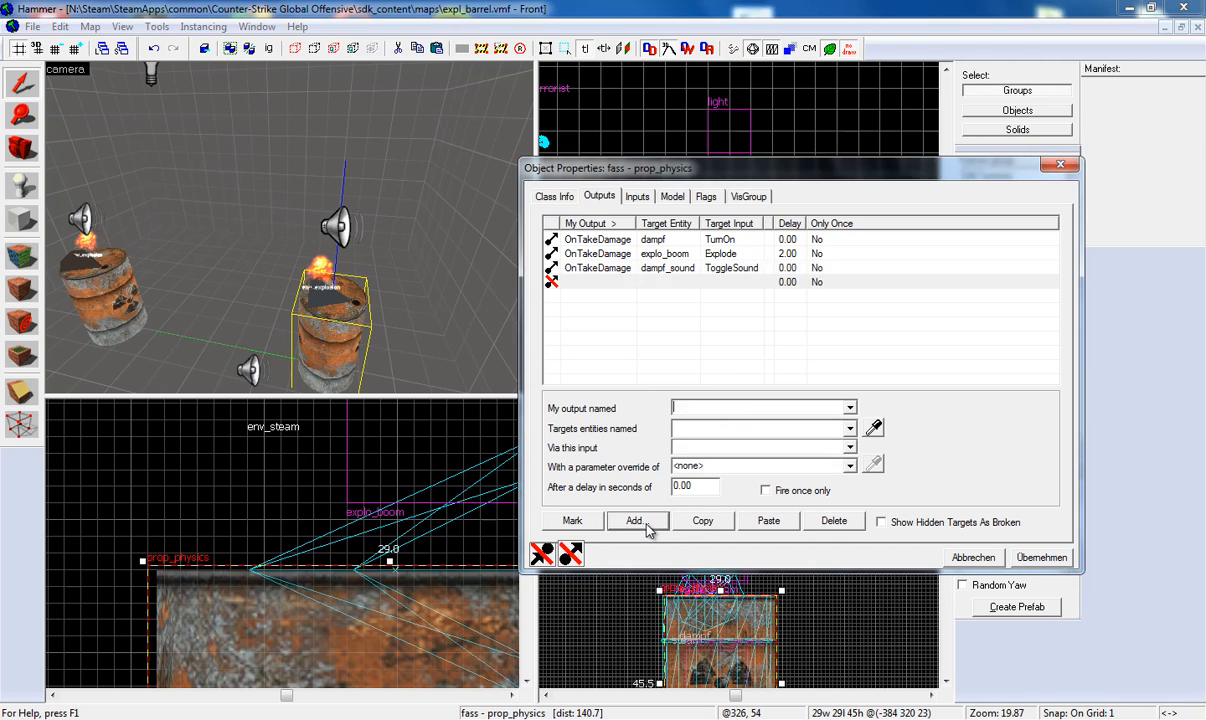
left_click(849, 409)
scroll(760, 450, "down", 5)
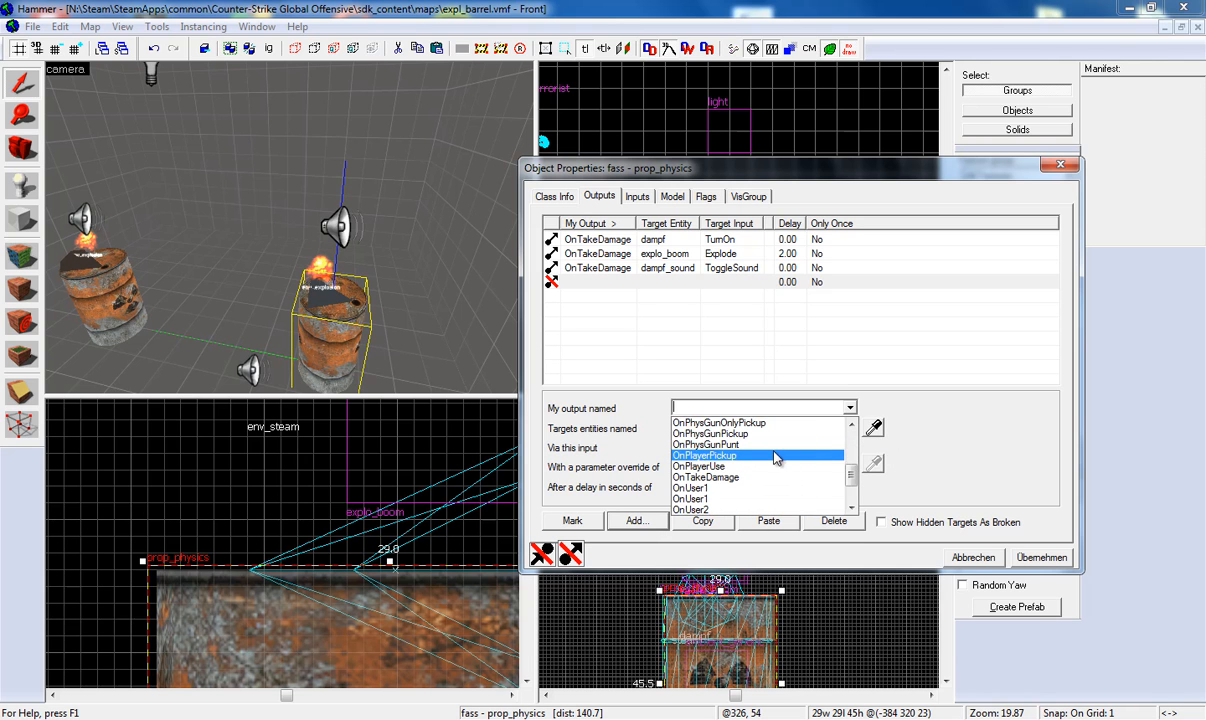
left_click(733, 478)
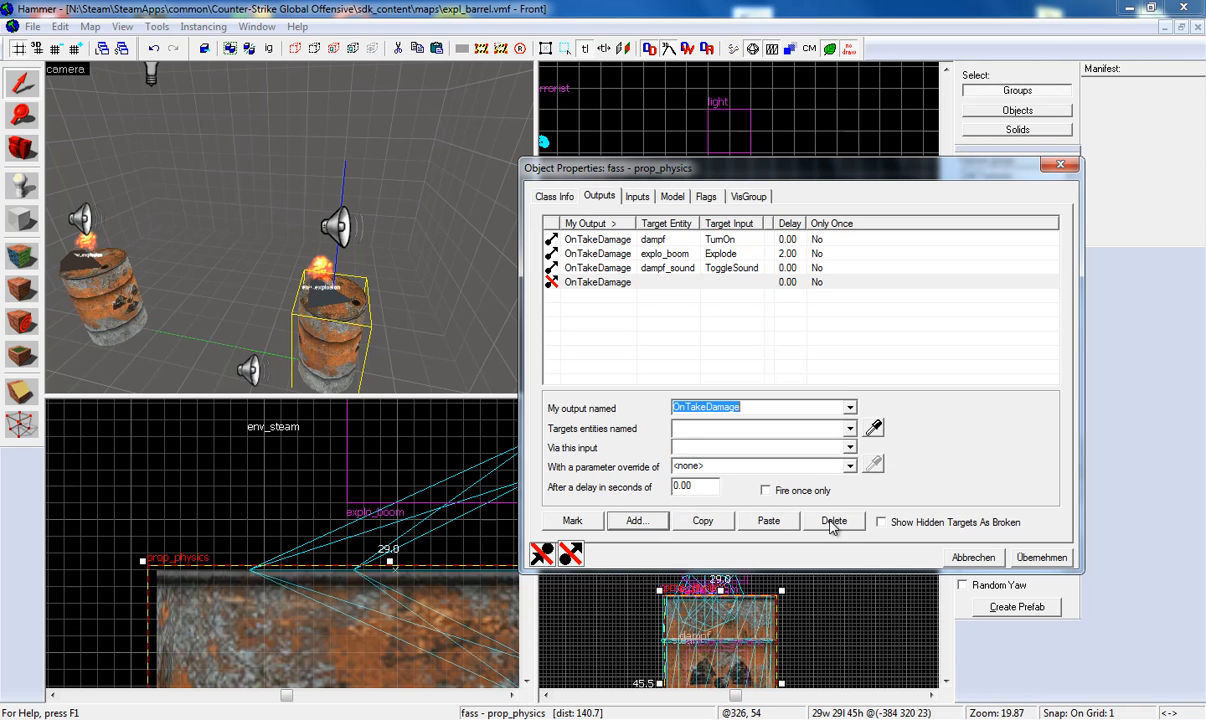
left_click(874, 427)
left_click(250, 366)
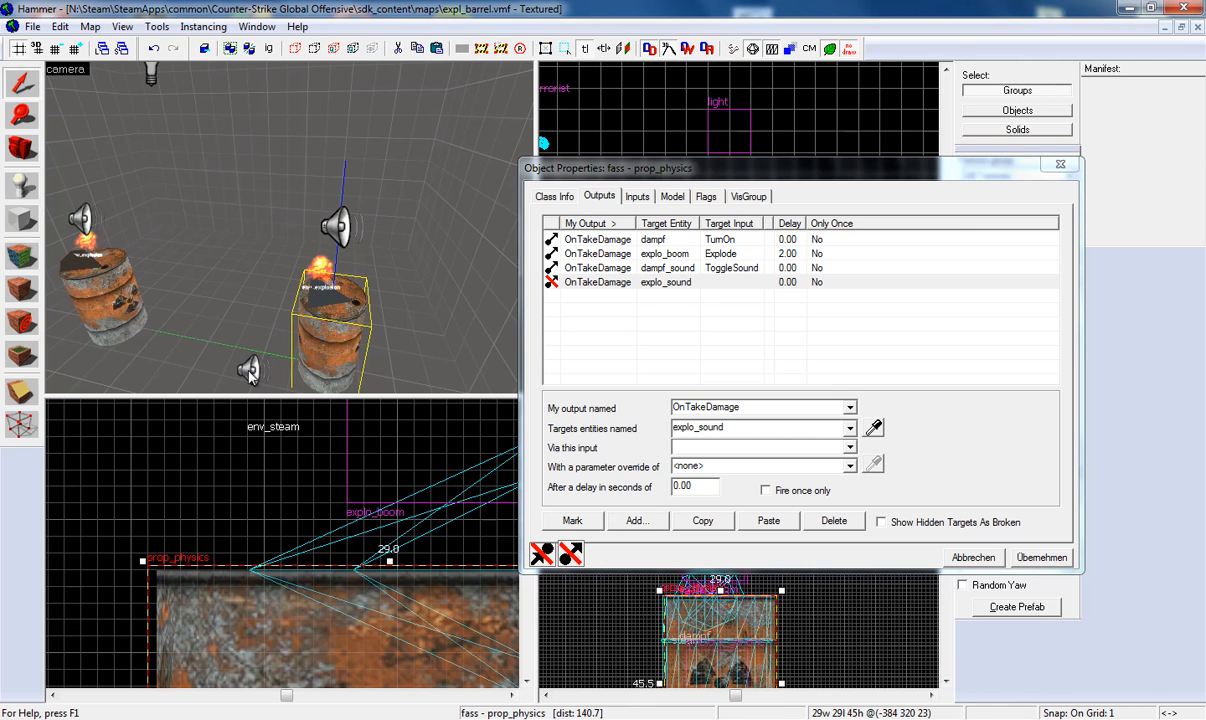
- Set the explo_sound output's input to ToggleSound with a delay of 2.00 seconds, and review the explo_boom output
left_click(851, 448)
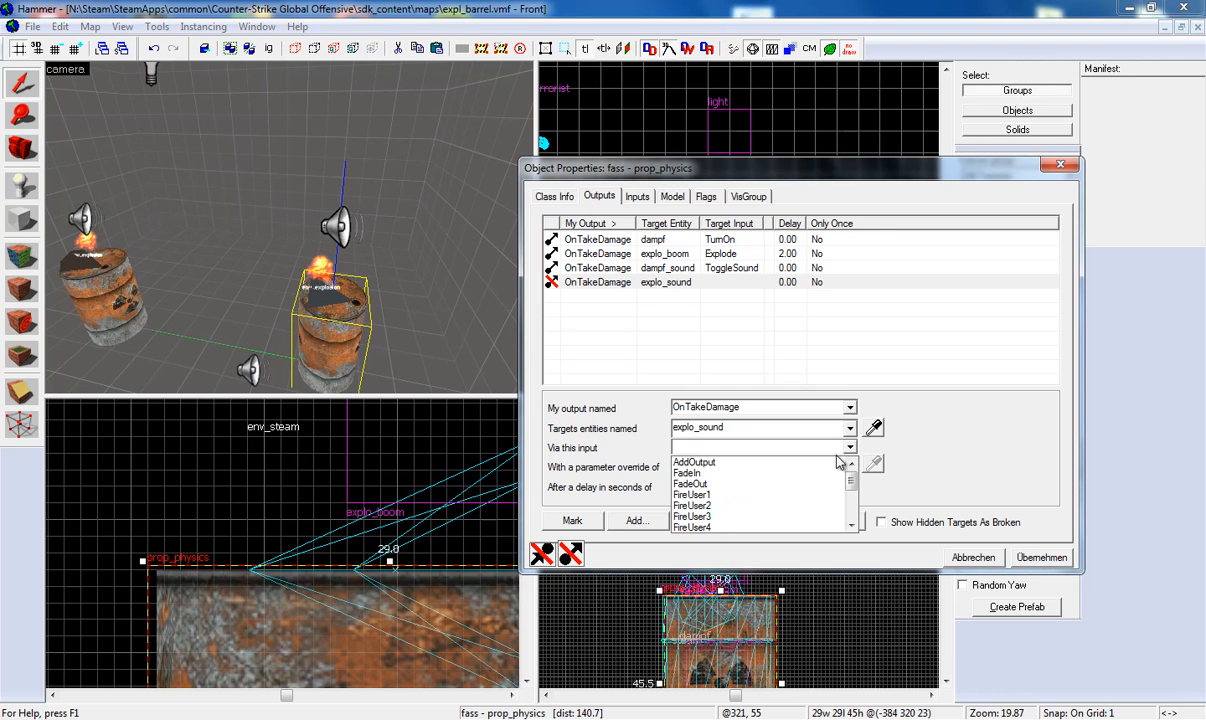
scroll(776, 458, "down", 3)
left_click(706, 516)
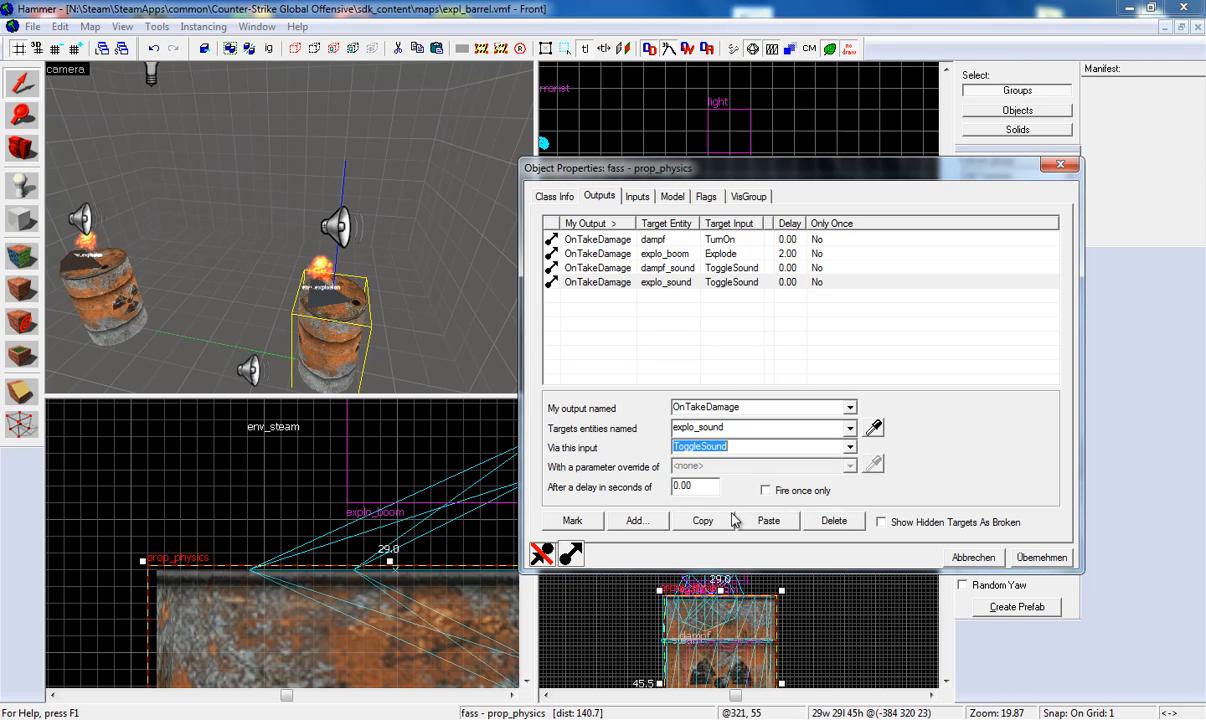
left_click(679, 487)
type("2")
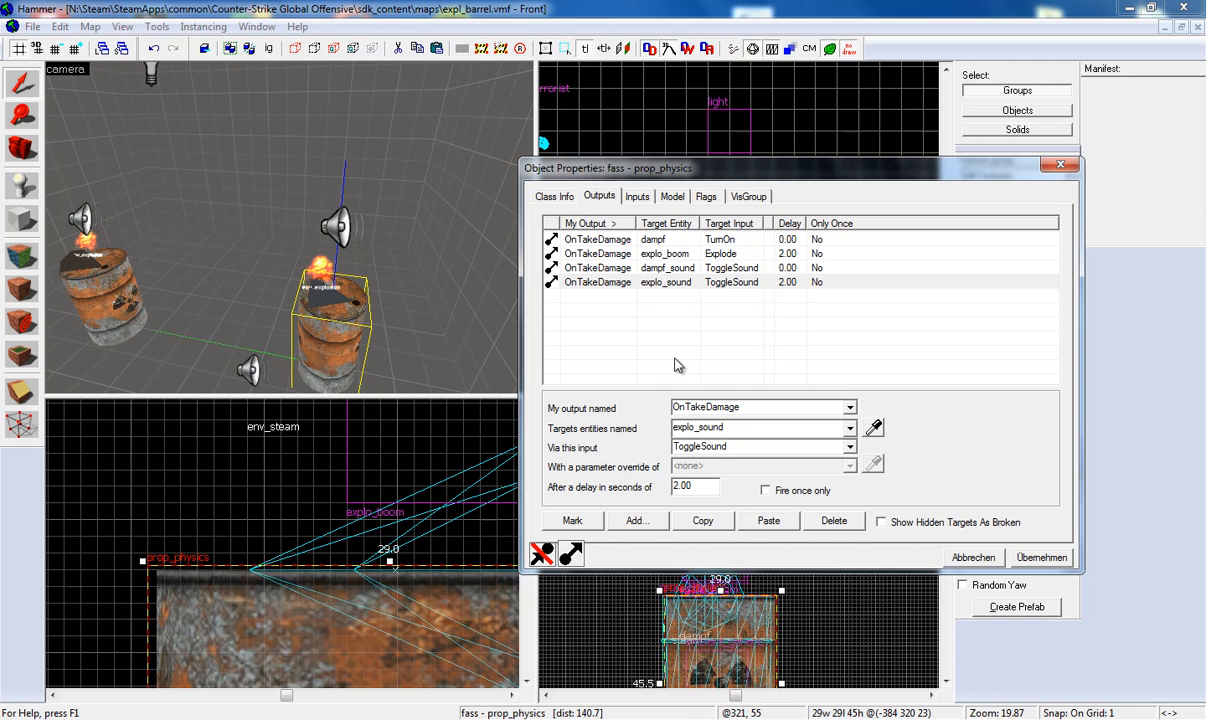
left_click(462, 352)
left_click(745, 252)
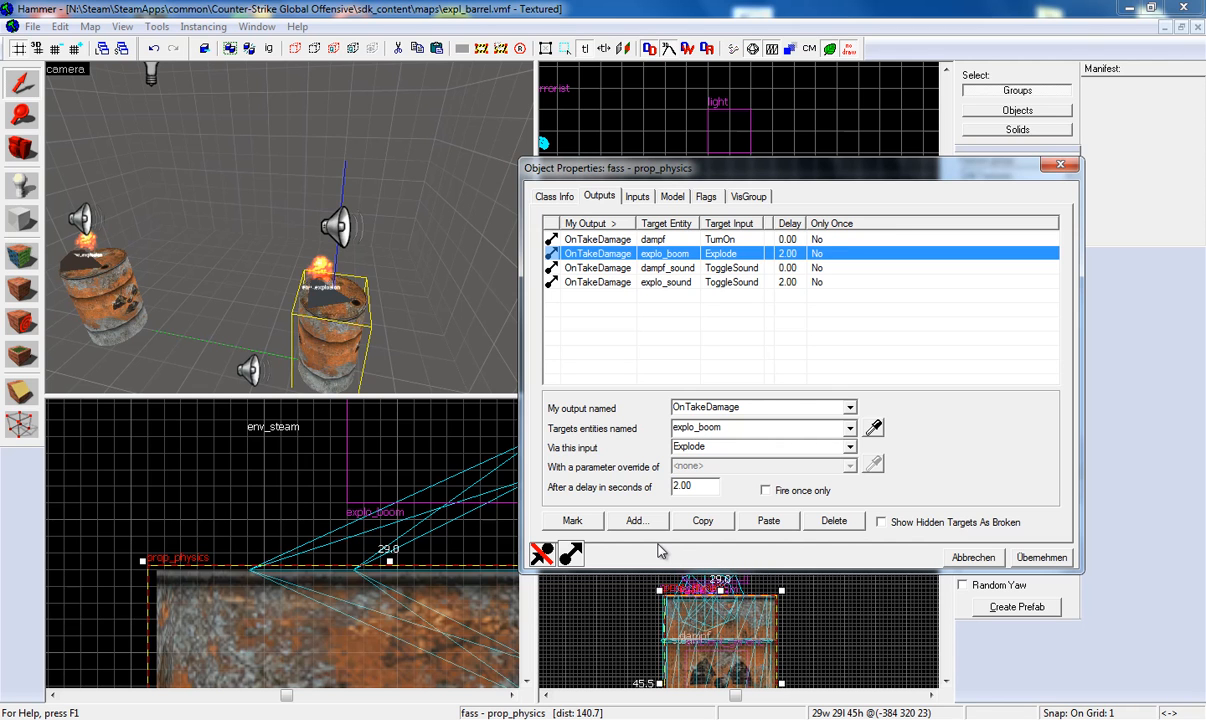
- Add a second OnTakeDamage output for dampf_sound by picking its speaker above the barrel as the target
left_click(636, 521)
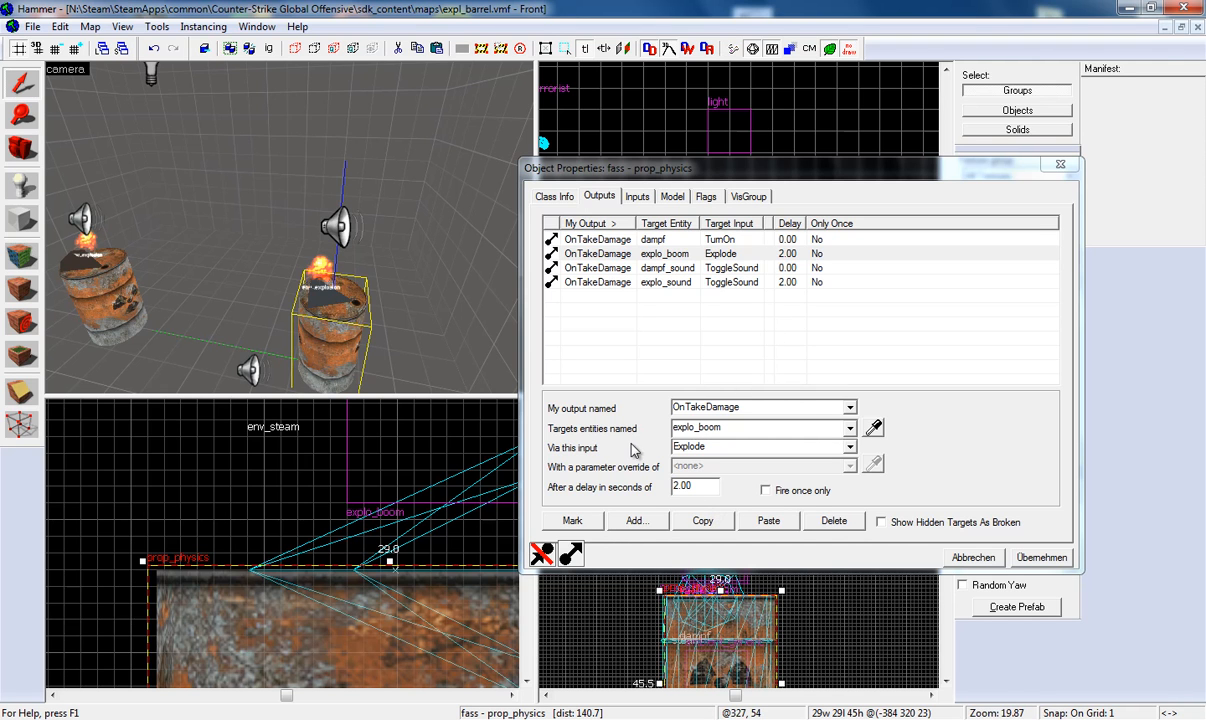
left_click(636, 521)
left_click(810, 407)
scroll(812, 466, "down", 3)
scroll(812, 466, "down", 2)
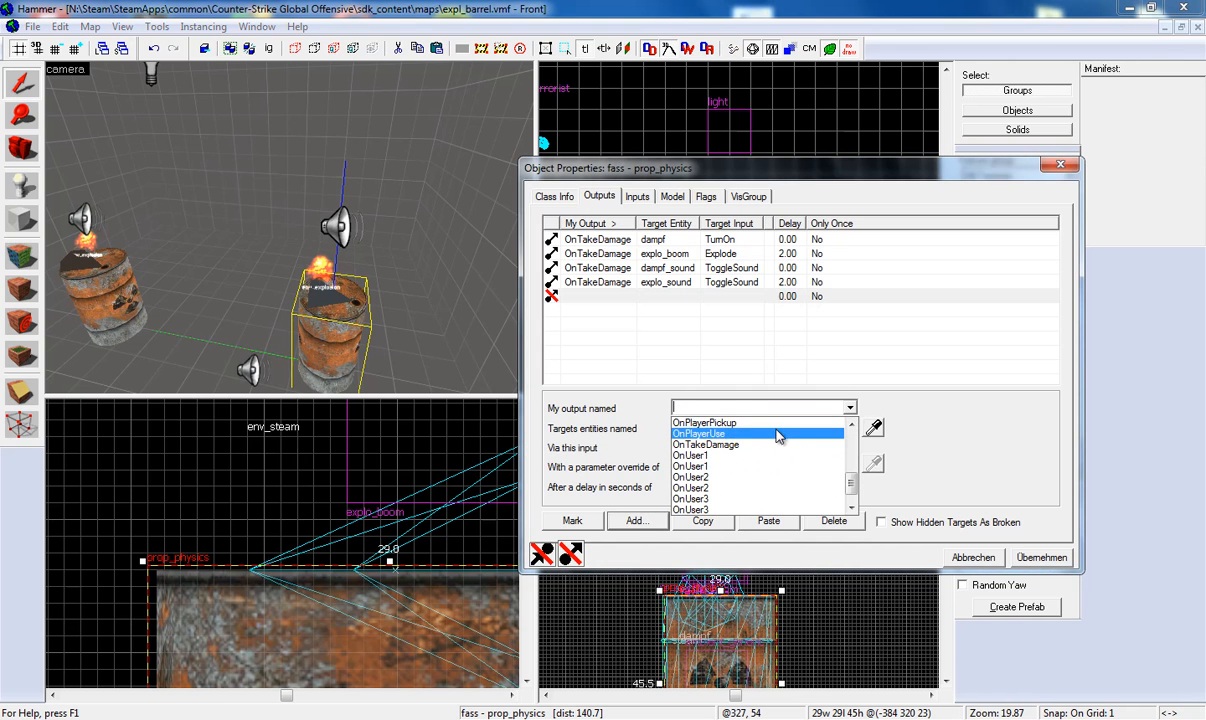
left_click(769, 445)
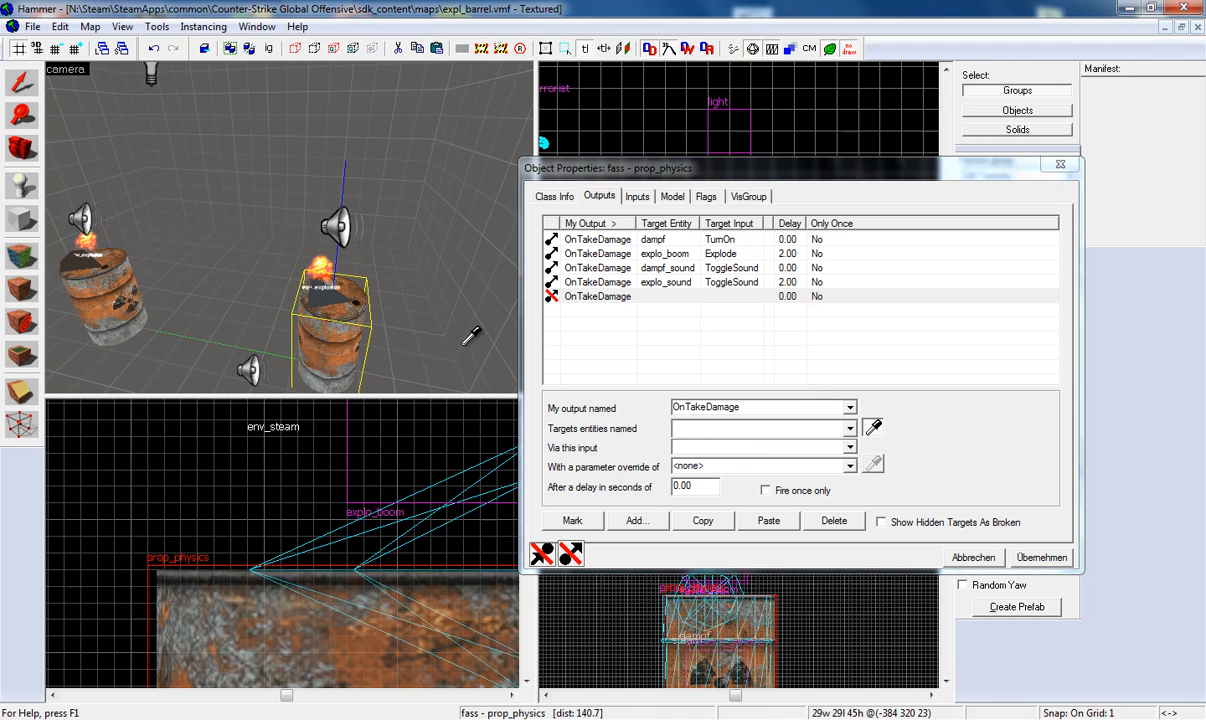
left_click(345, 230)
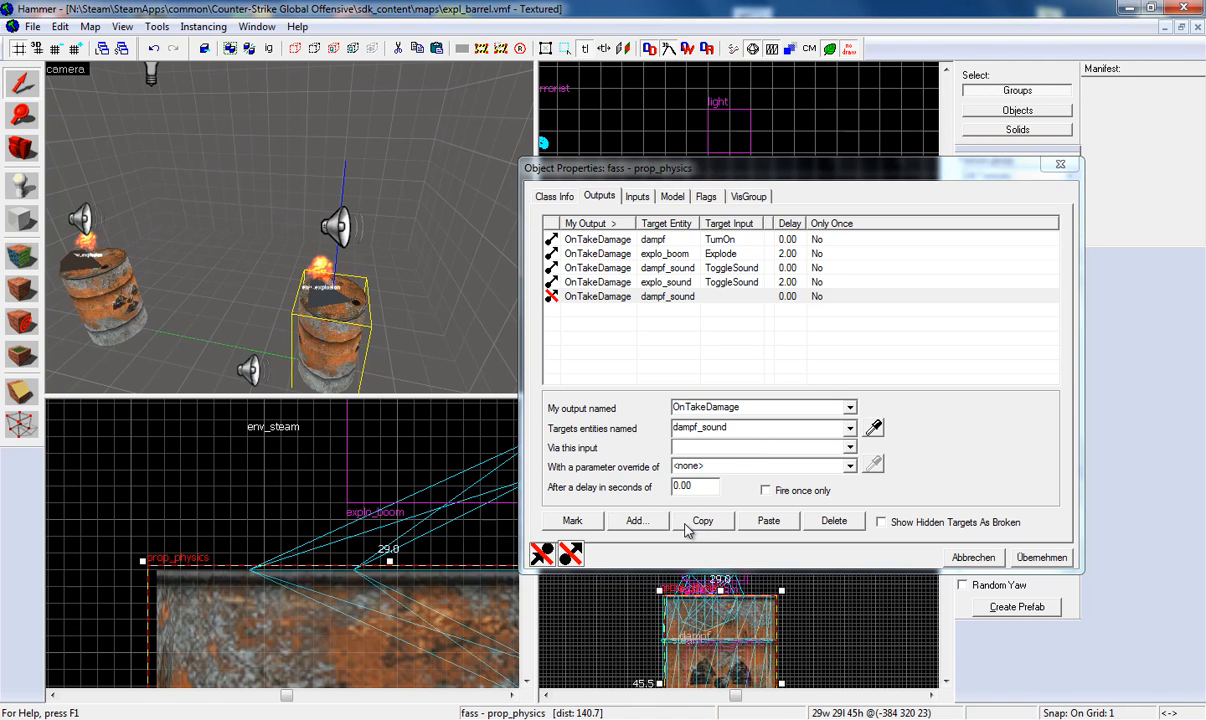
- Set the new dampf_sound output's input to Kill with a delay of 2.00 seconds
left_click(849, 448)
scroll(755, 505, "down", 2)
scroll(743, 515, "up", 1)
left_click(729, 474)
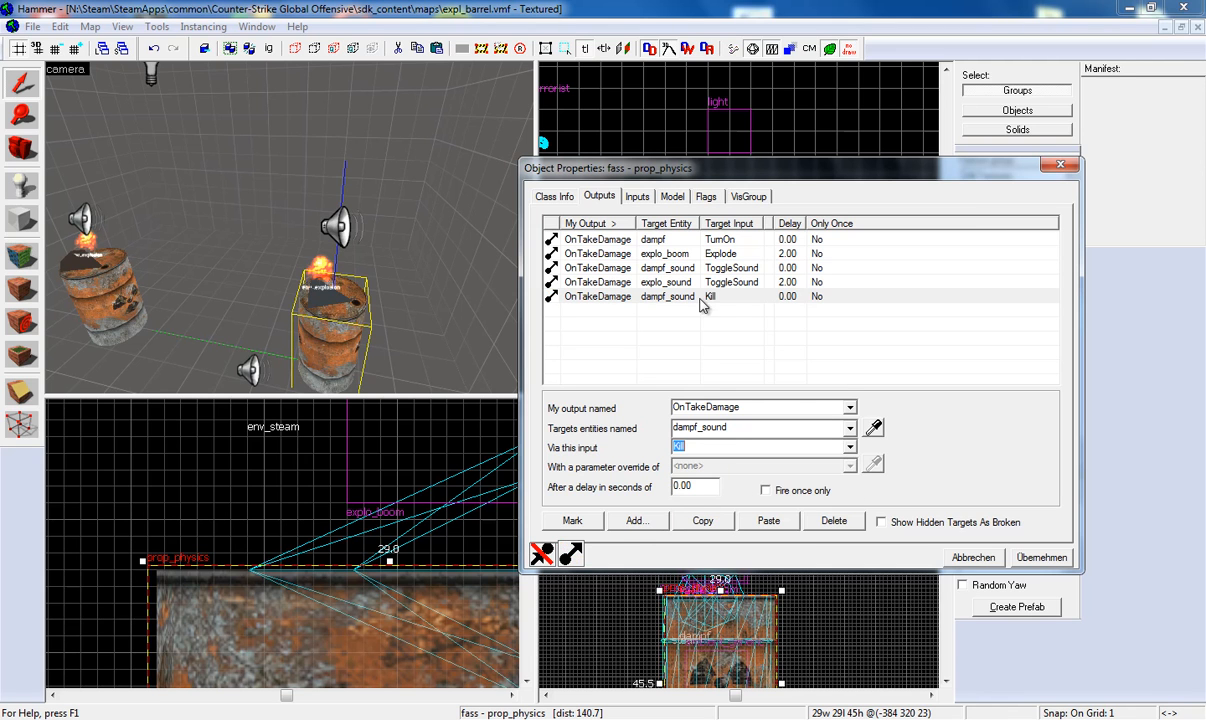
left_click(678, 487)
- Add a second OnTakeDamage output for explo_sound by picking the lower speaker beside the barrel as the target
left_click(638, 521)
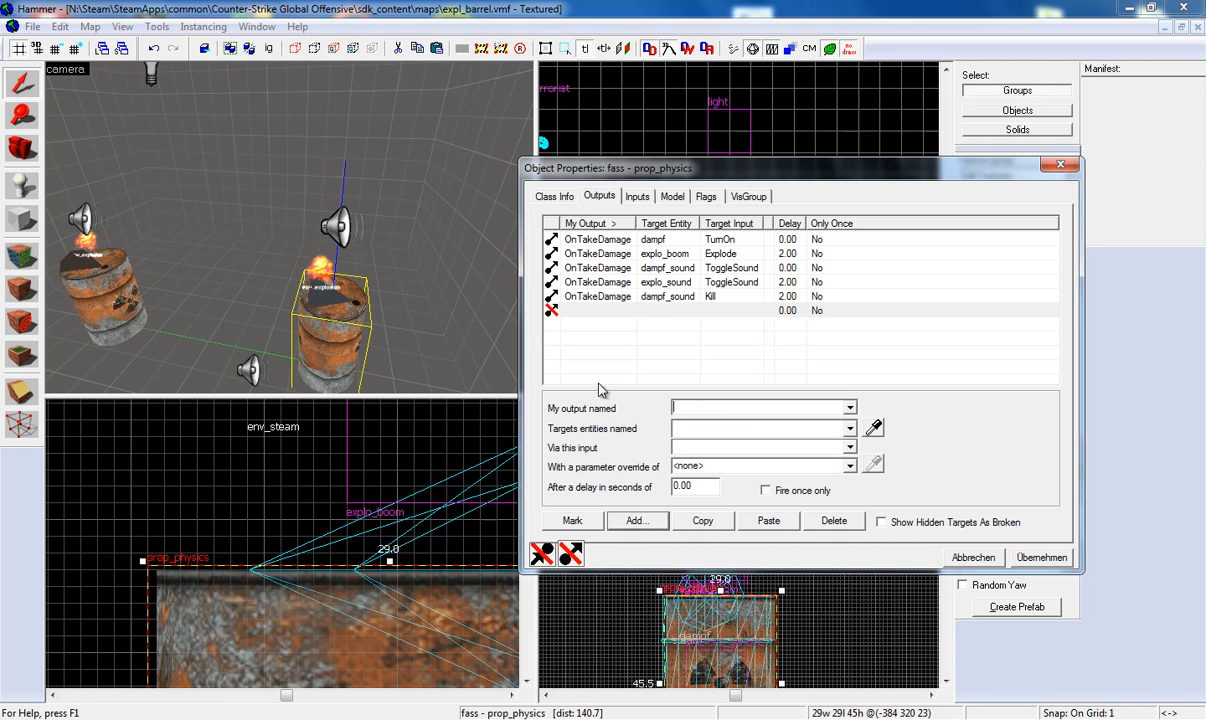
left_click(850, 410)
scroll(735, 480, "down", 6)
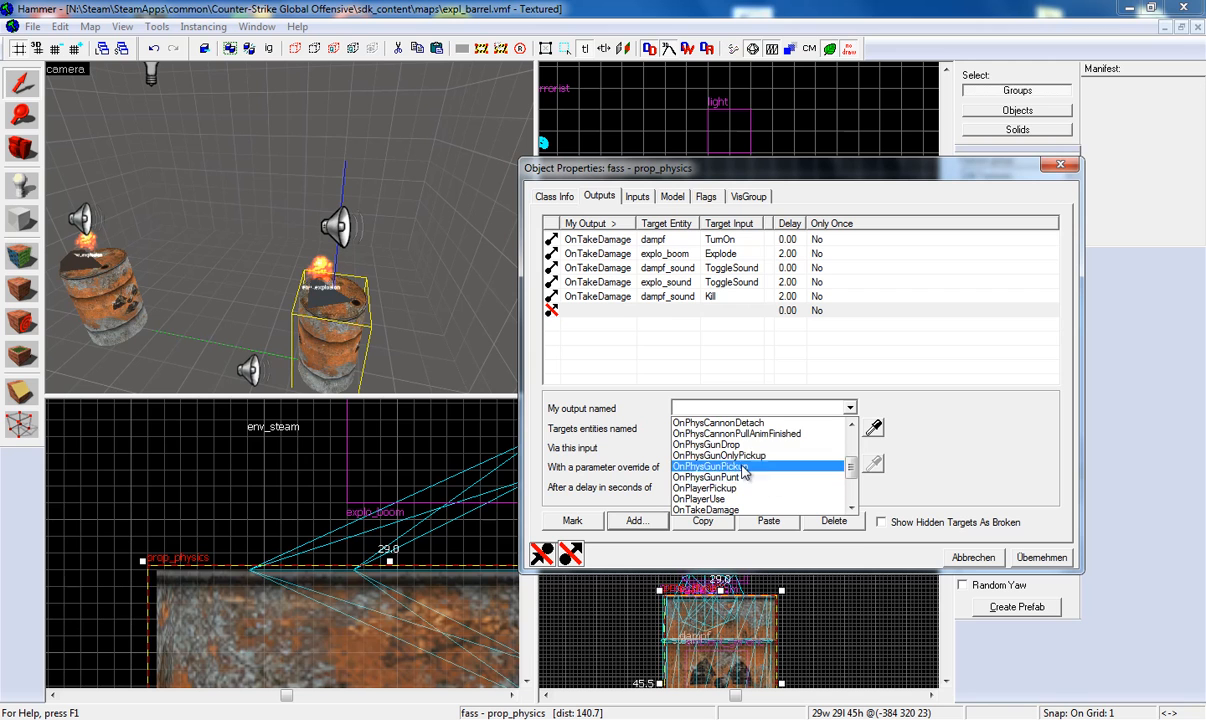
left_click(735, 445)
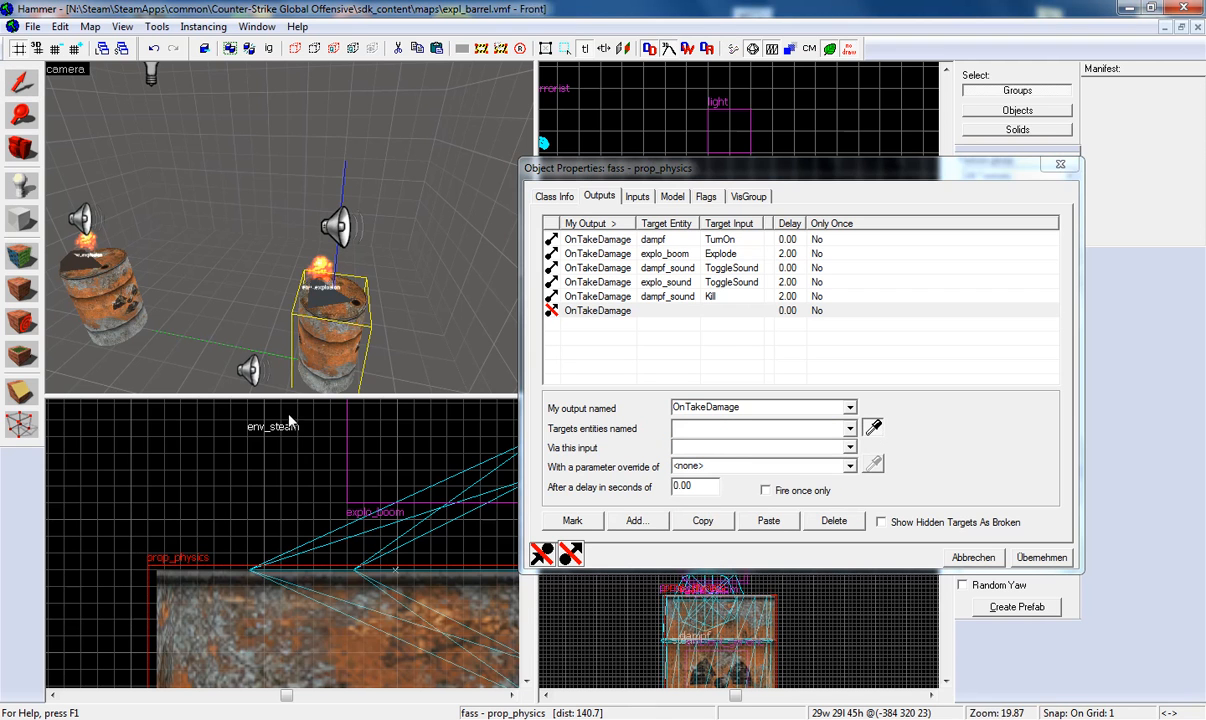
left_click(256, 362)
- Set the new explo_sound output's input to Kill with a delay of 2.01 seconds and apply the output list
left_click(790, 447)
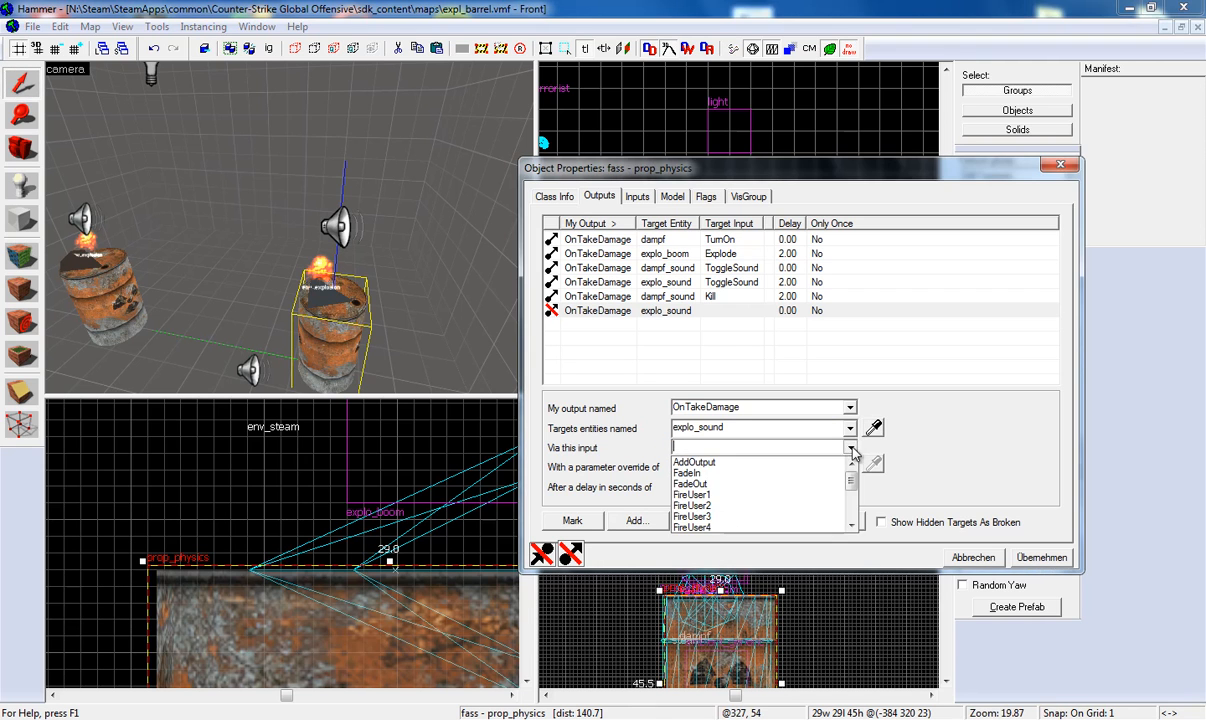
scroll(800, 474, "down", 3)
scroll(726, 530, "up", 1)
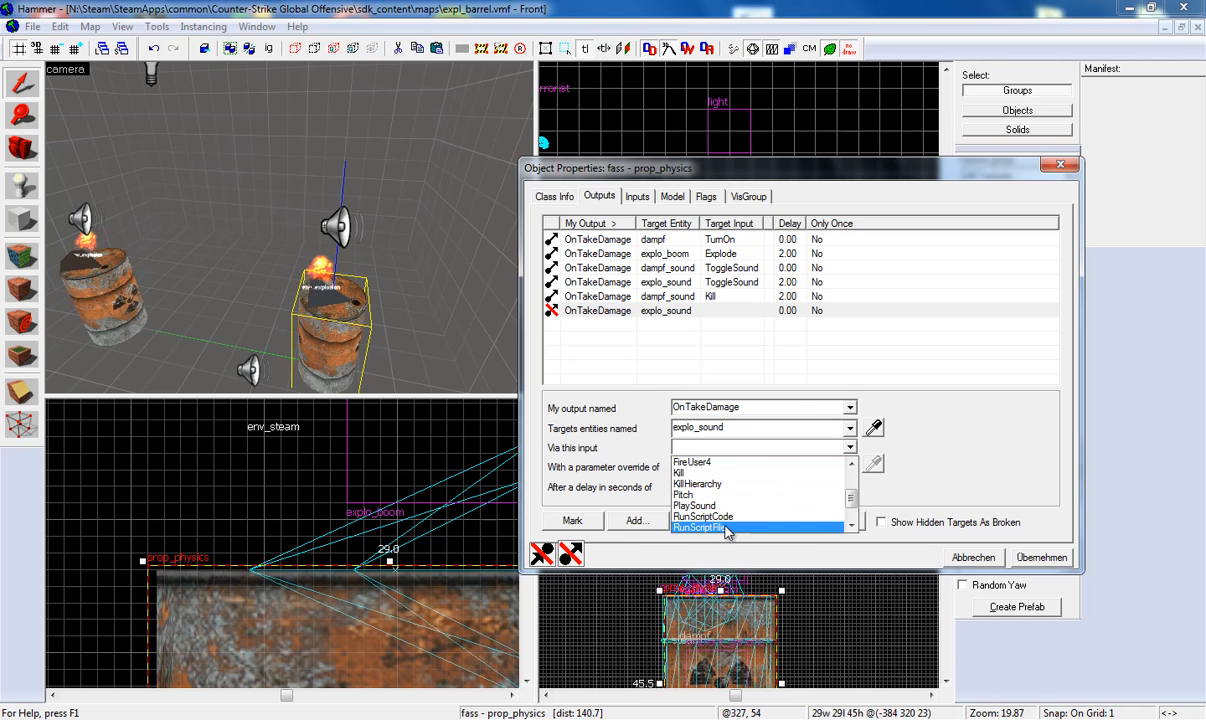
left_click(690, 472)
left_click(676, 485)
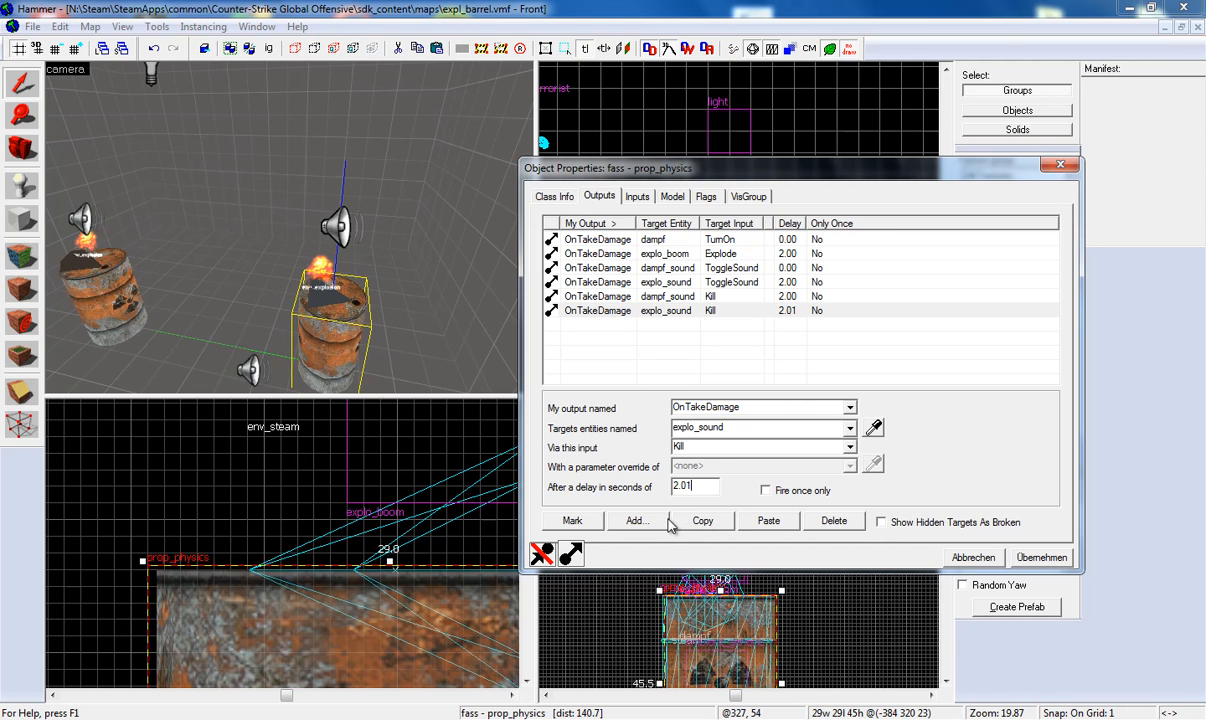
left_click(1040, 557)
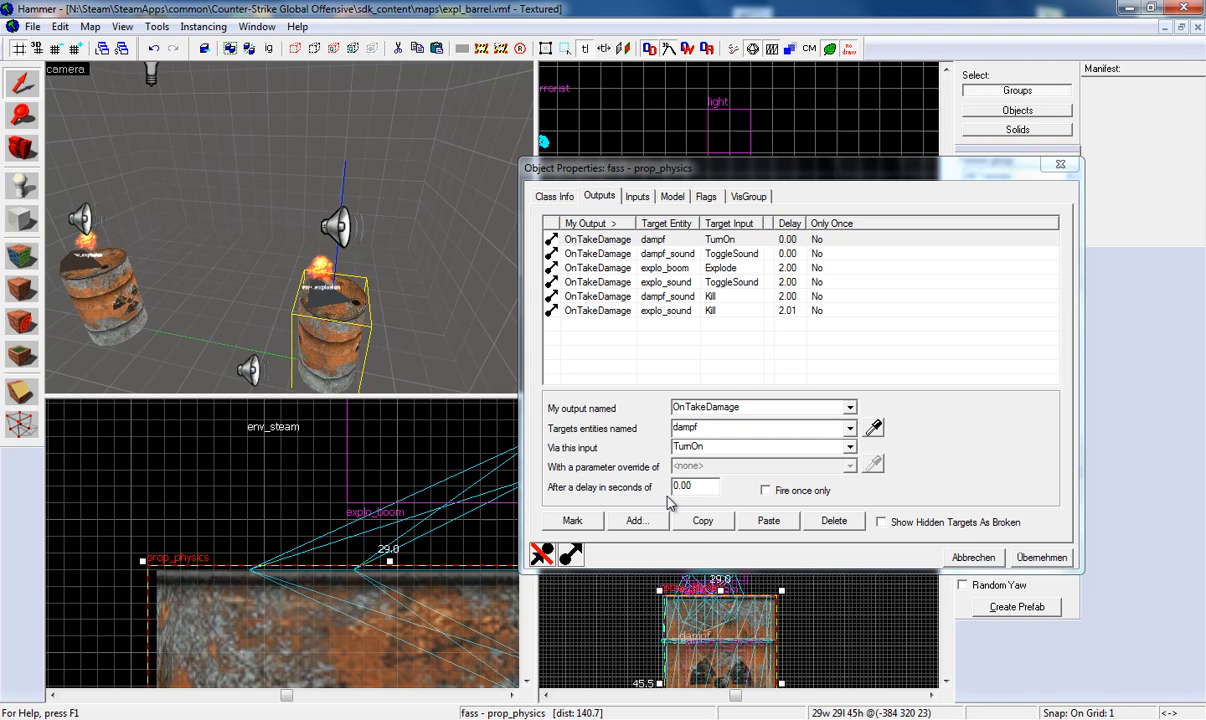
- Add an OnTakeDamage output that targets the barrel itself, fass, by picking the barrel in the camera view
left_click(646, 522)
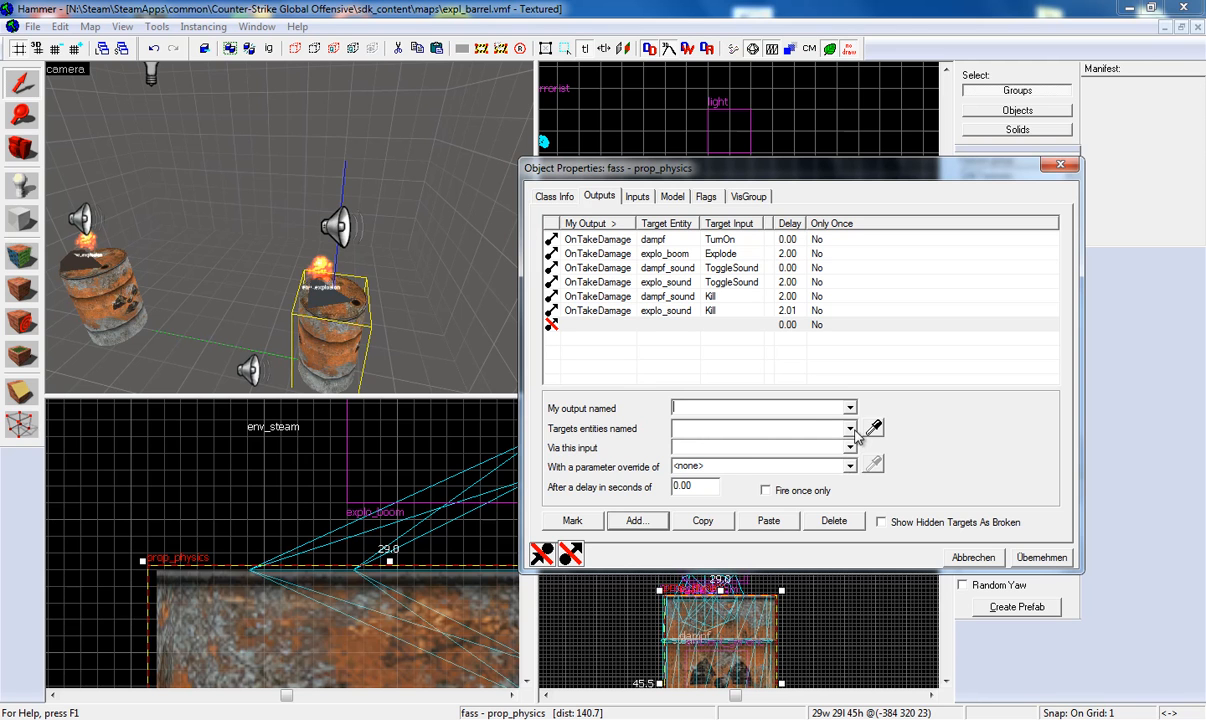
left_click(805, 407)
scroll(808, 451, "down", 5)
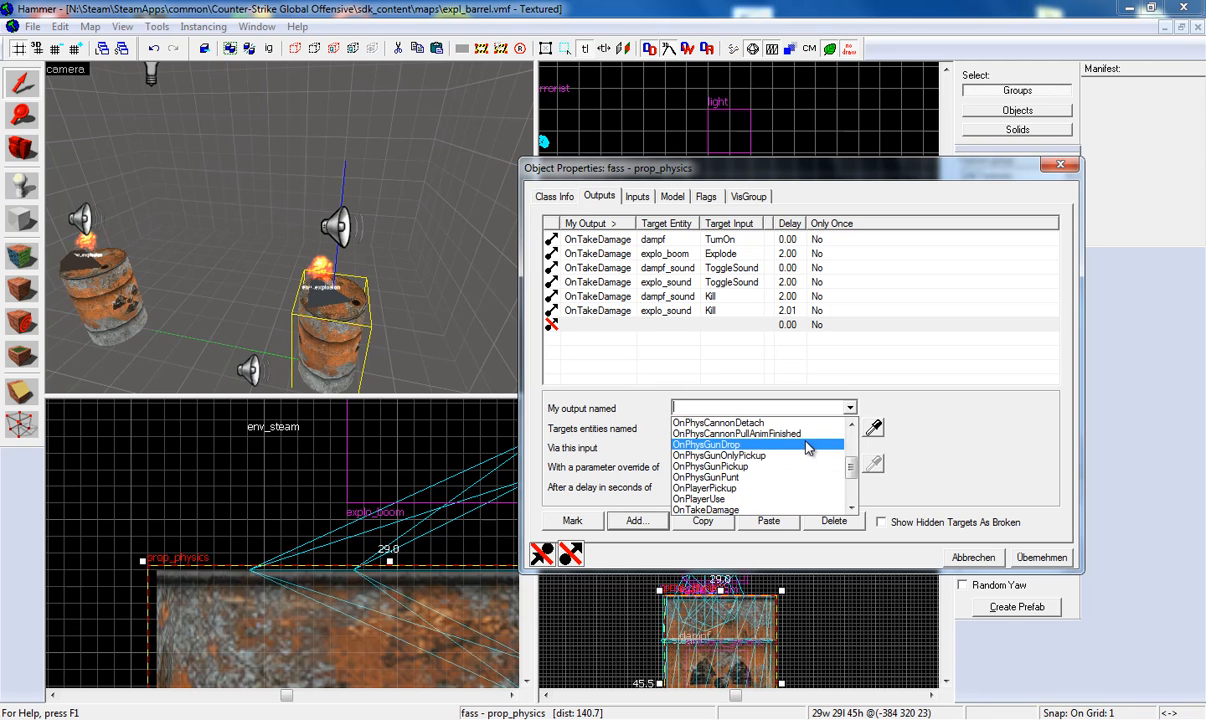
left_click(810, 465)
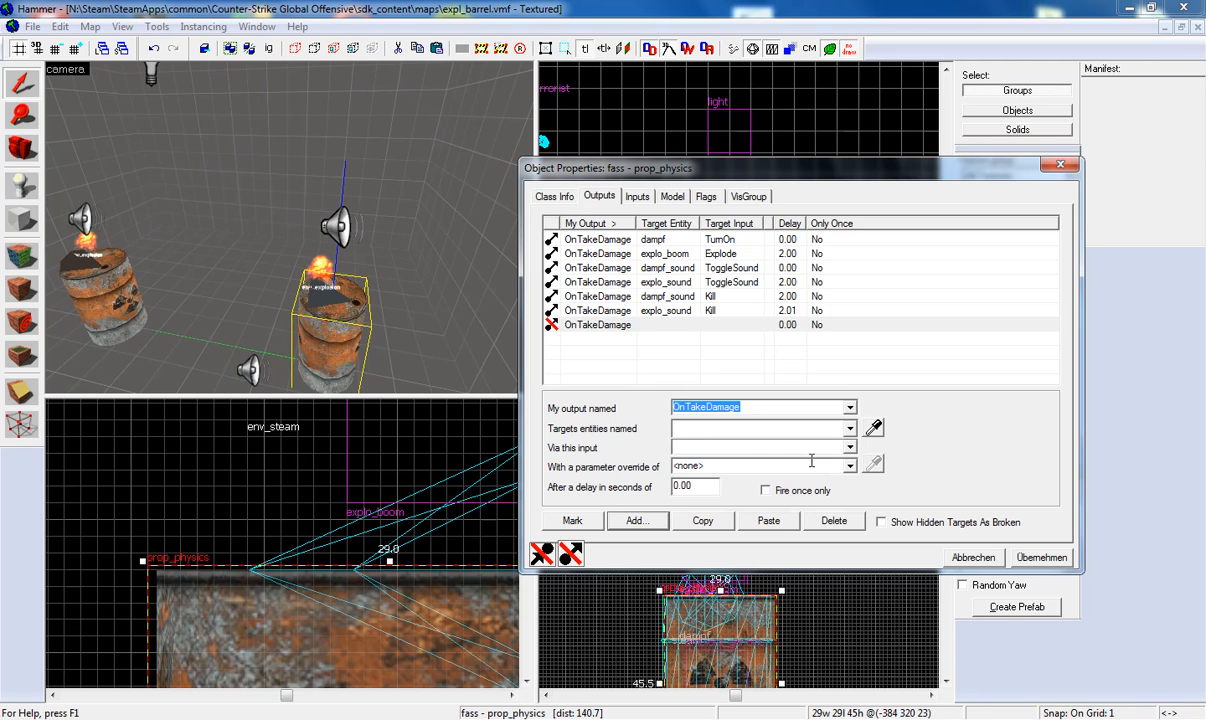
left_click(873, 428)
left_click(347, 336)
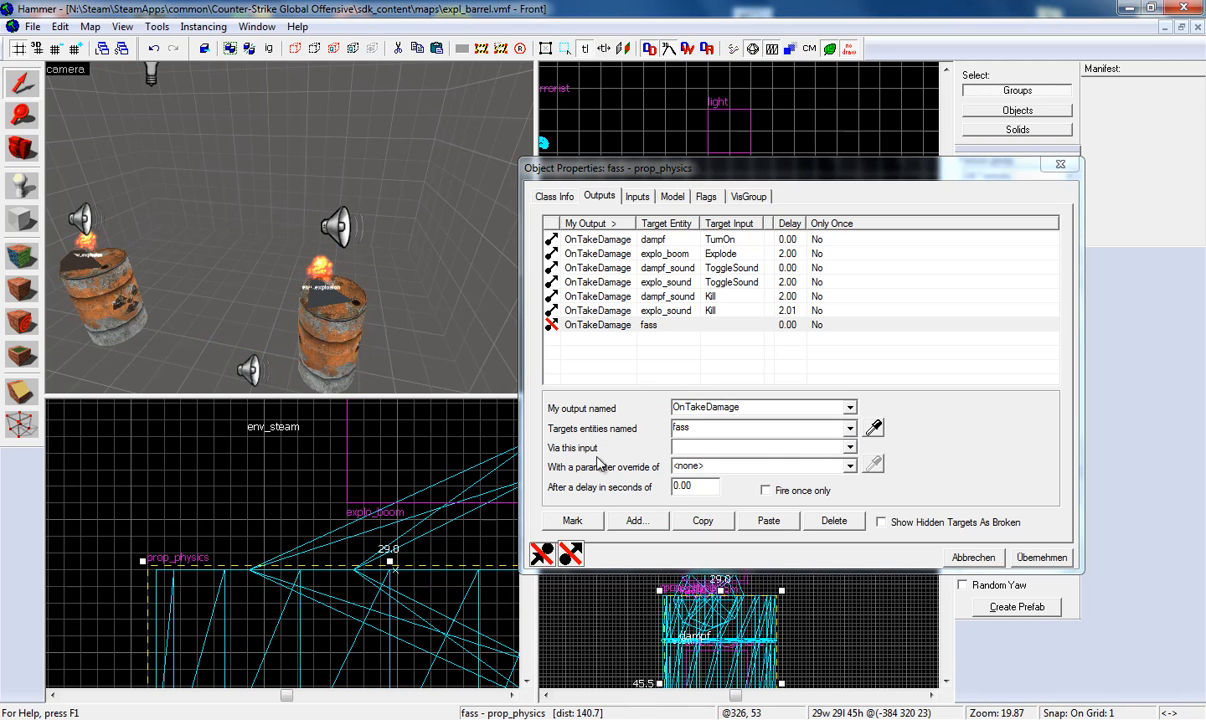
- Set the fass output's input to Kill with a delay of 2.01 seconds, apply it and close the barrel's properties
left_click(800, 447)
scroll(800, 472, "down", 1)
scroll(800, 472, "down", 10)
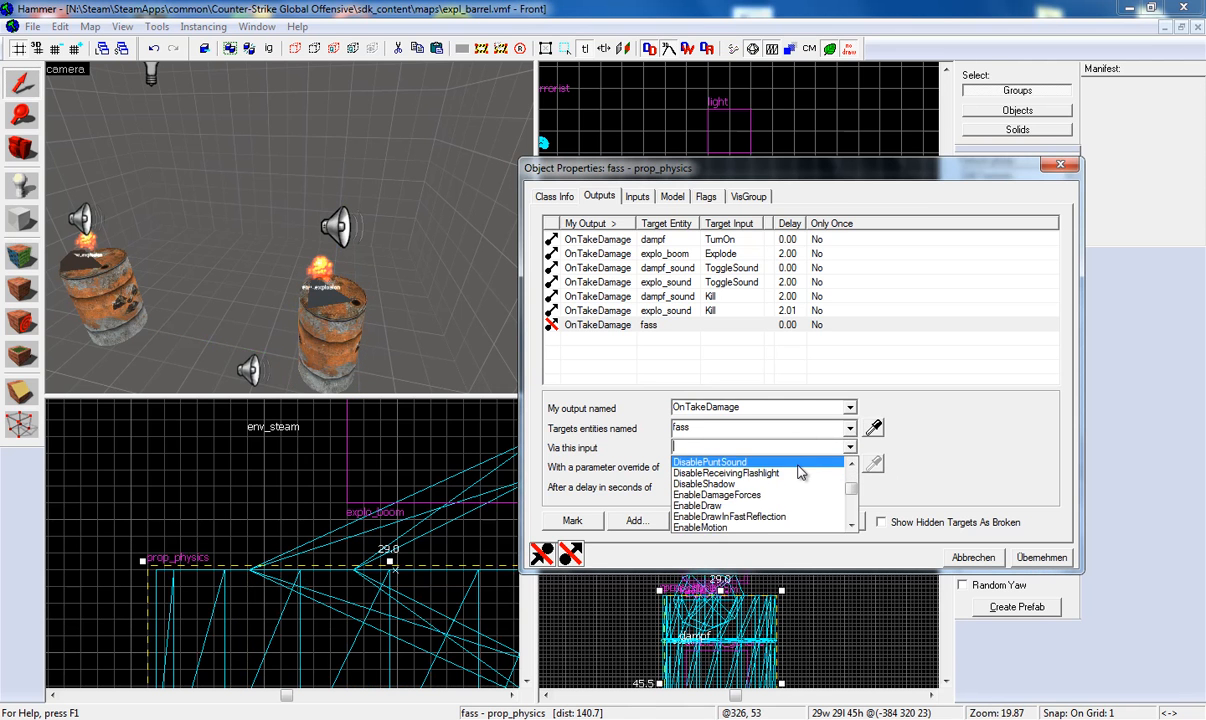
scroll(735, 506, "down", 1)
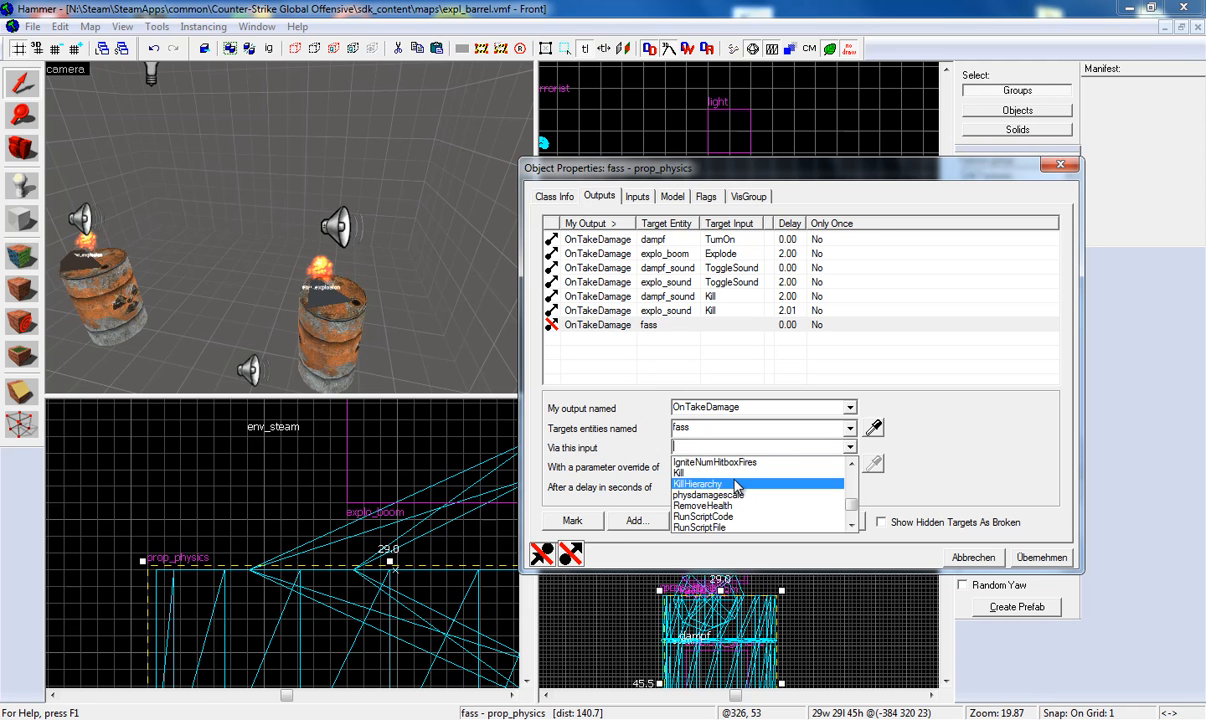
left_click(700, 476)
left_click_drag(679, 491, 662, 492)
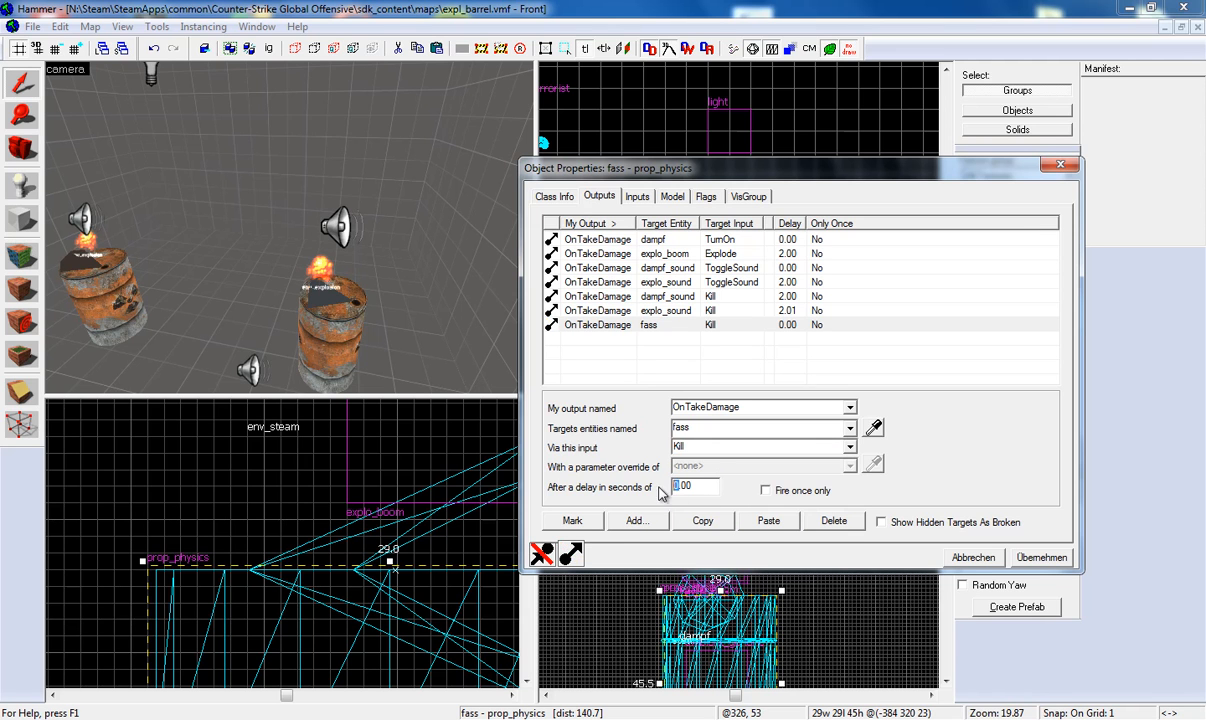
type("2")
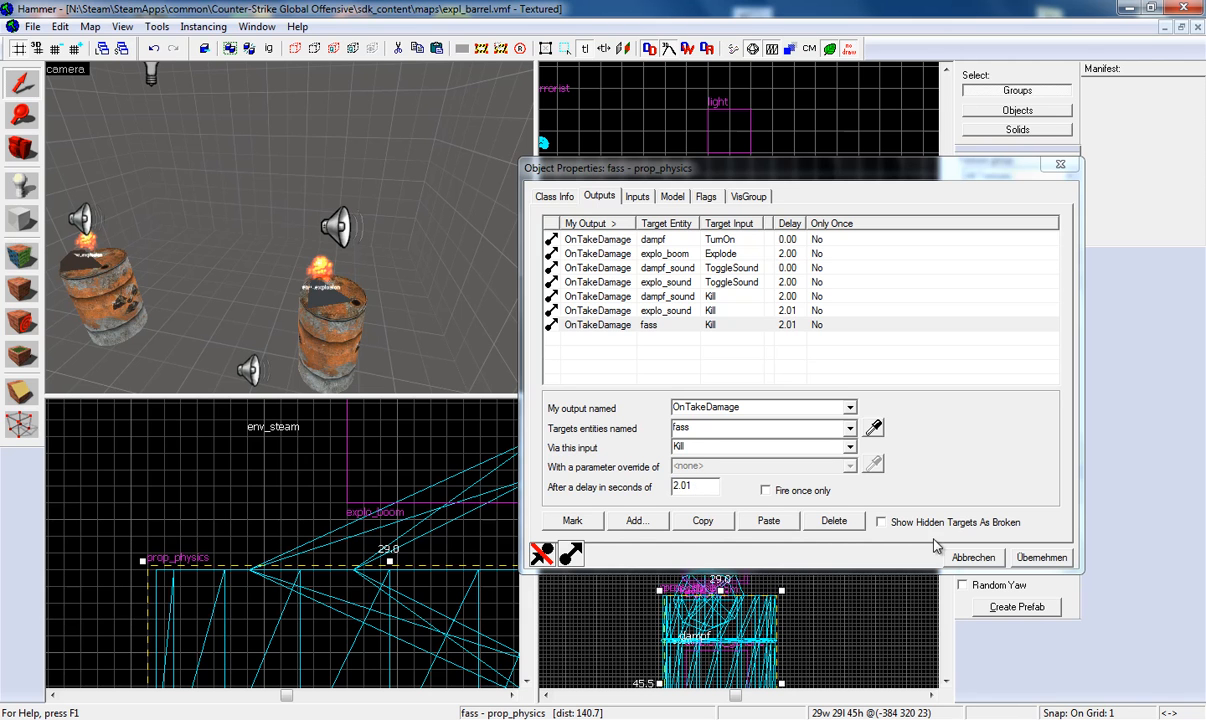
left_click(1041, 557)
left_click(1062, 166)
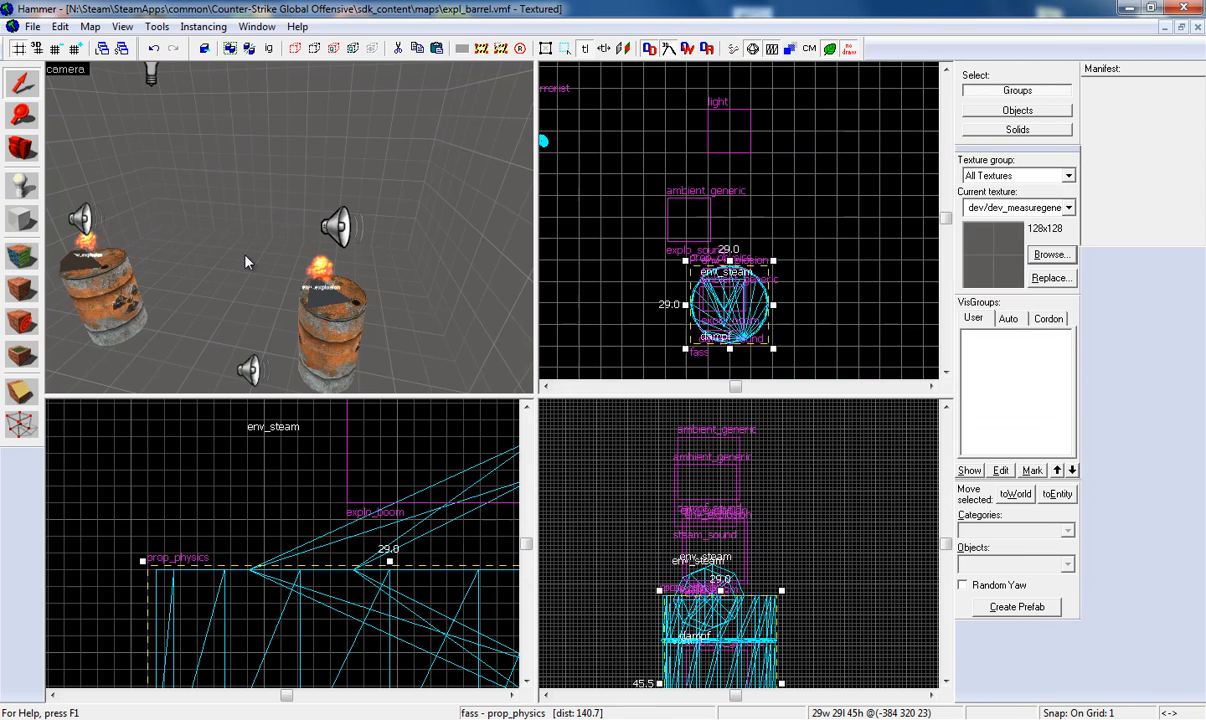
- Select the other prop_physics, named barrel, together with its explosion, steam and sound entities, and remove the group from the room
key("z")
key("s")
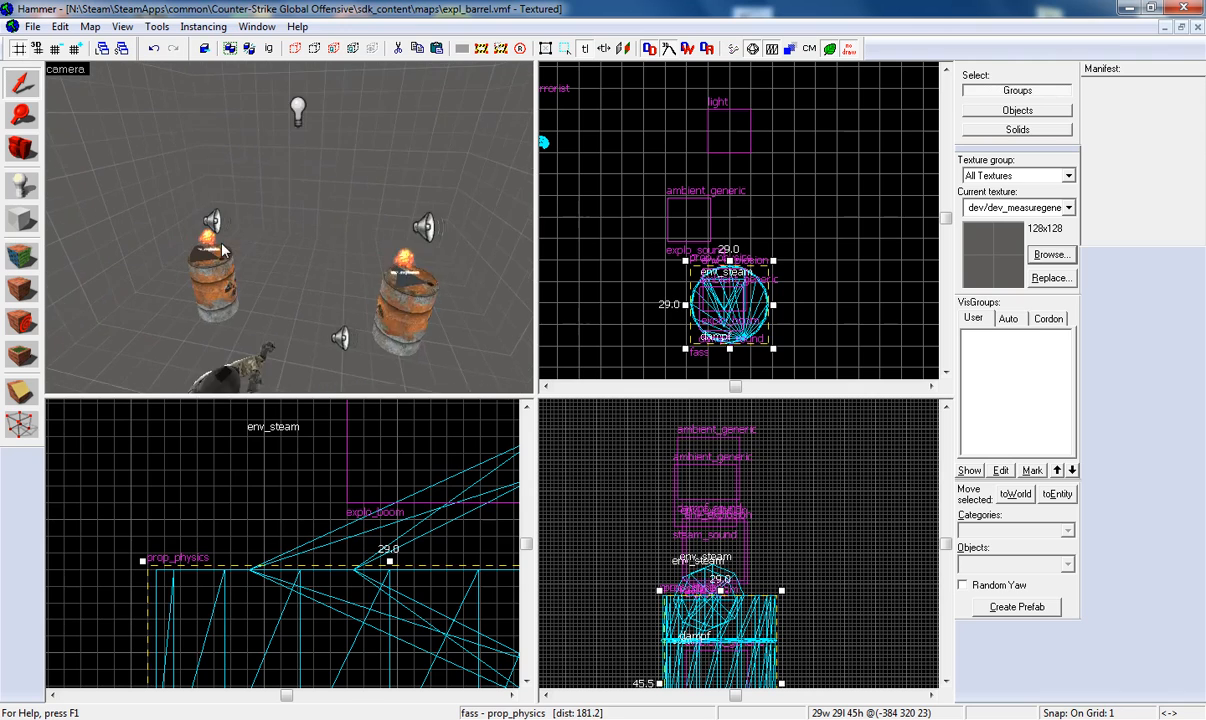
key("z")
left_click(261, 282)
key("z")
key("w")
key("z")
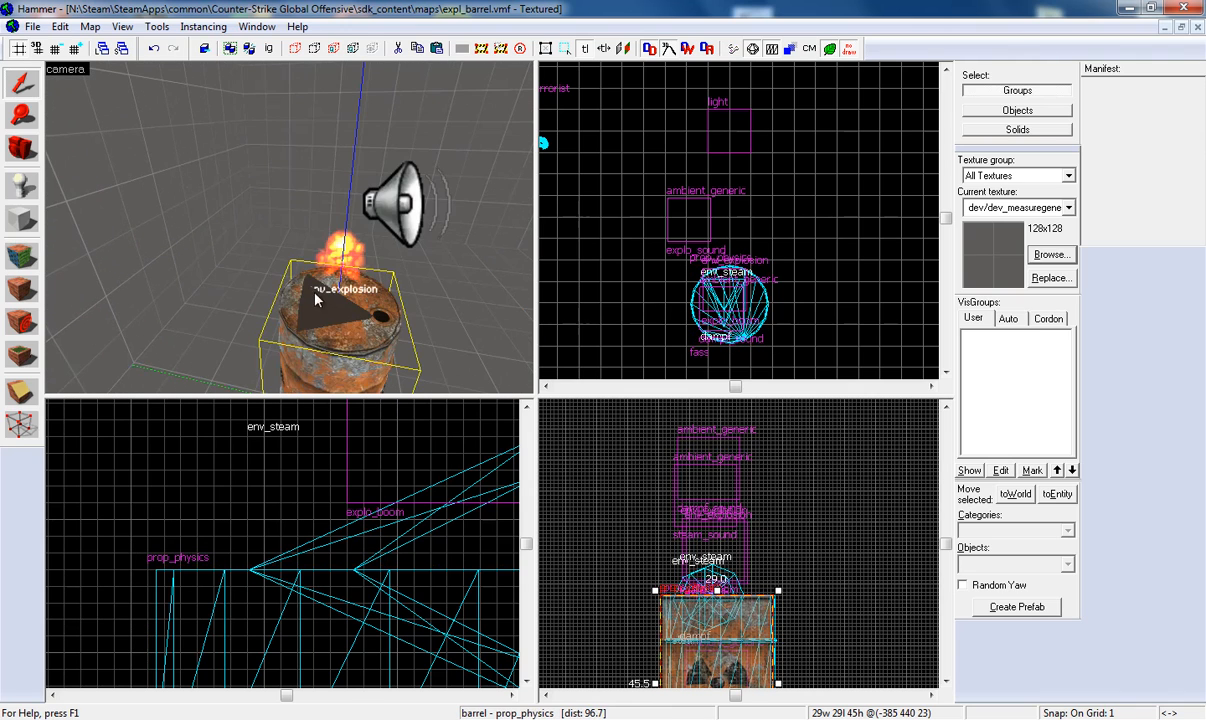
left_click(318, 298, "ctrl")
left_click(342, 253, "ctrl")
left_click(412, 203, "ctrl")
key("z")
key("w")
left_click(290, 233, "ctrl")
key("s")
key("Escape")
key("w")
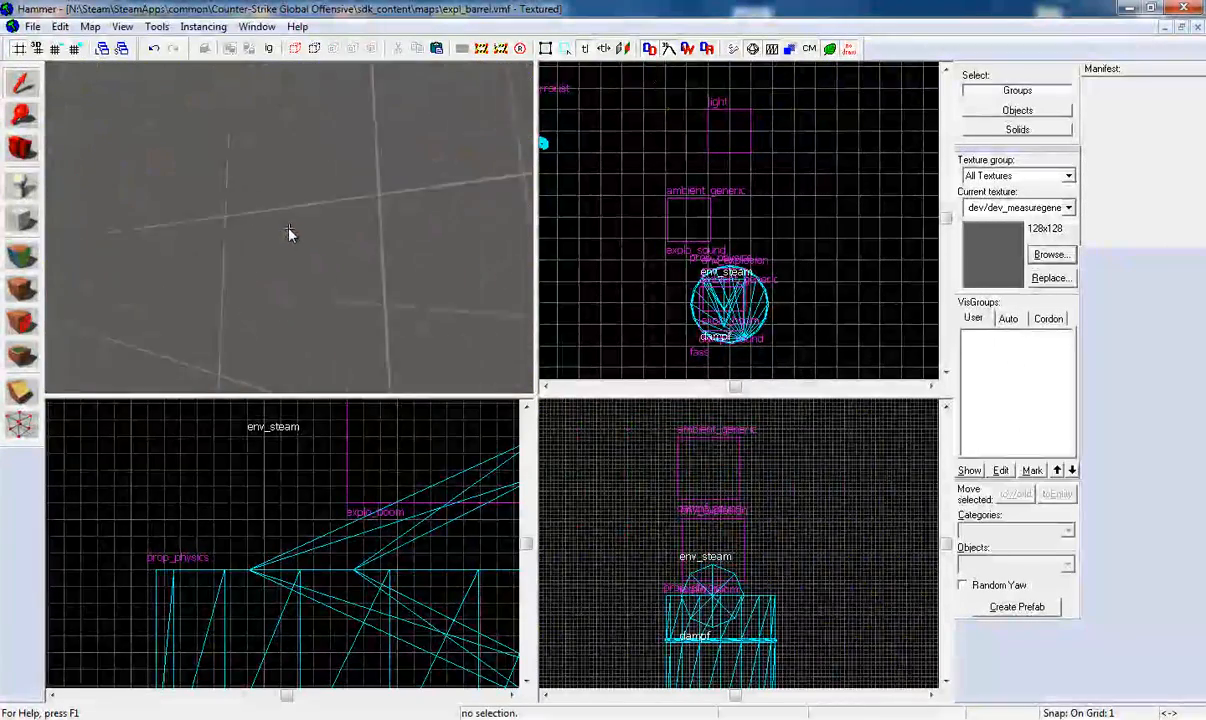
- Compile the map with Run Map, using Normal for BSP, VIS and RAD
key("w")
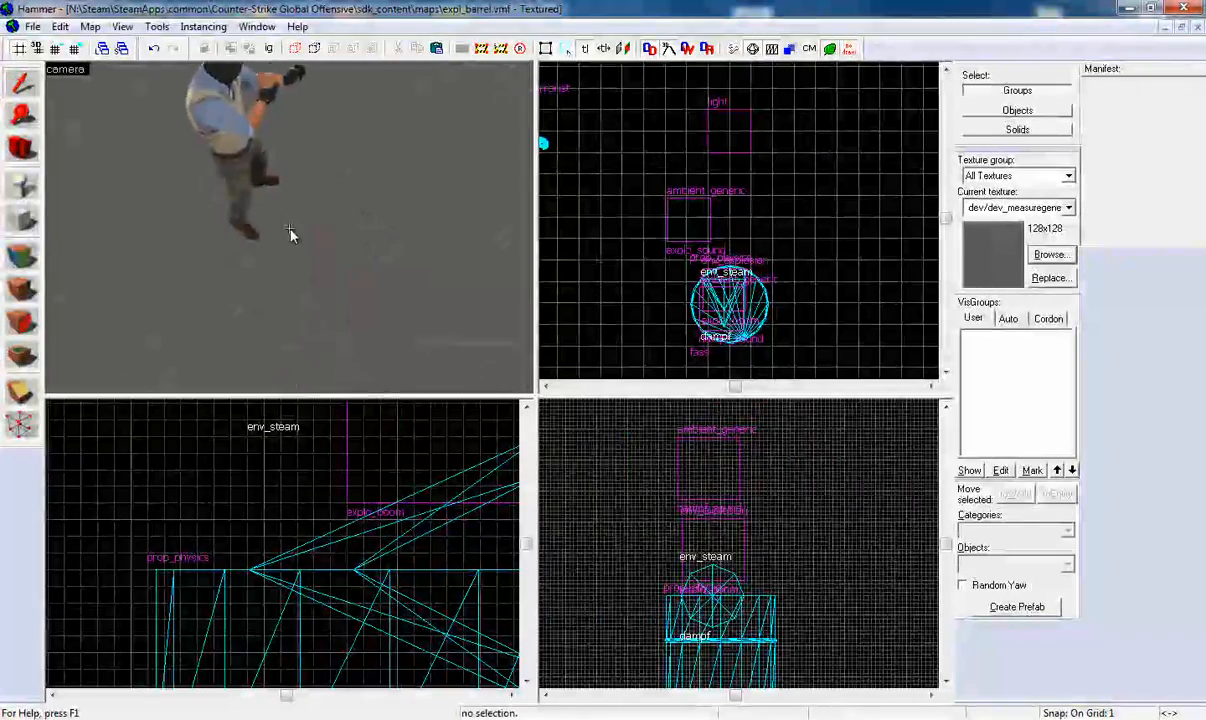
left_click(290, 232)
key("s")
key("w")
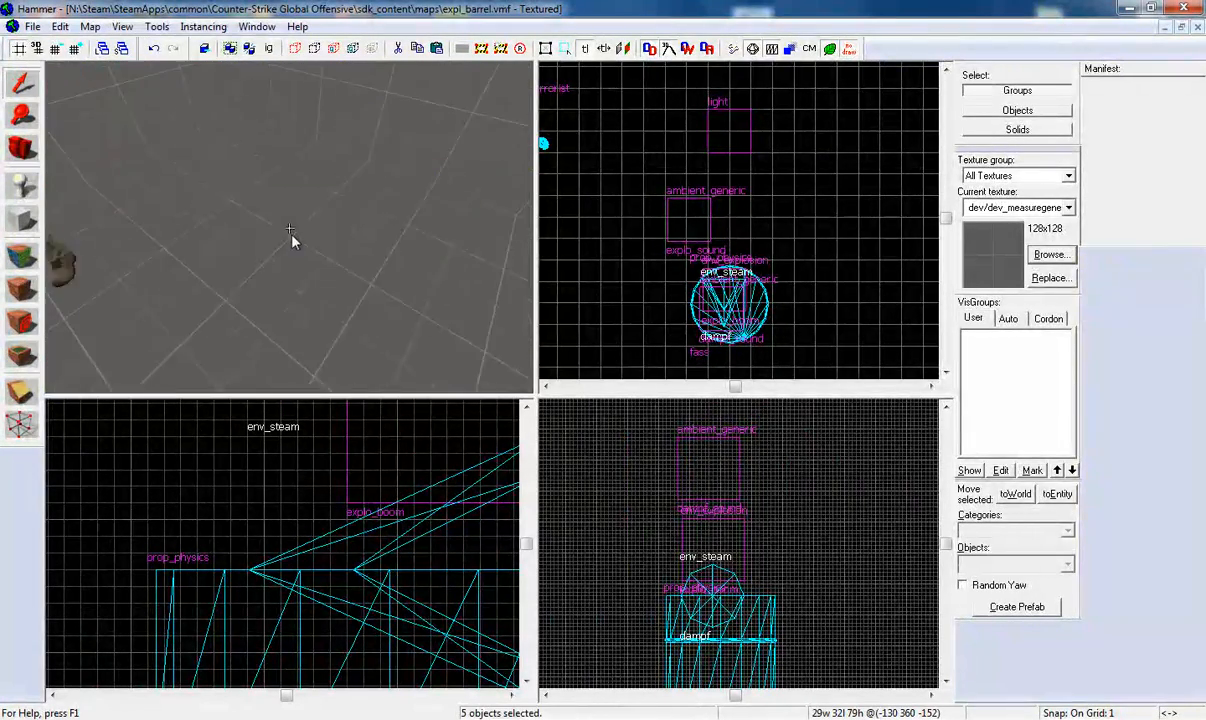
key("w")
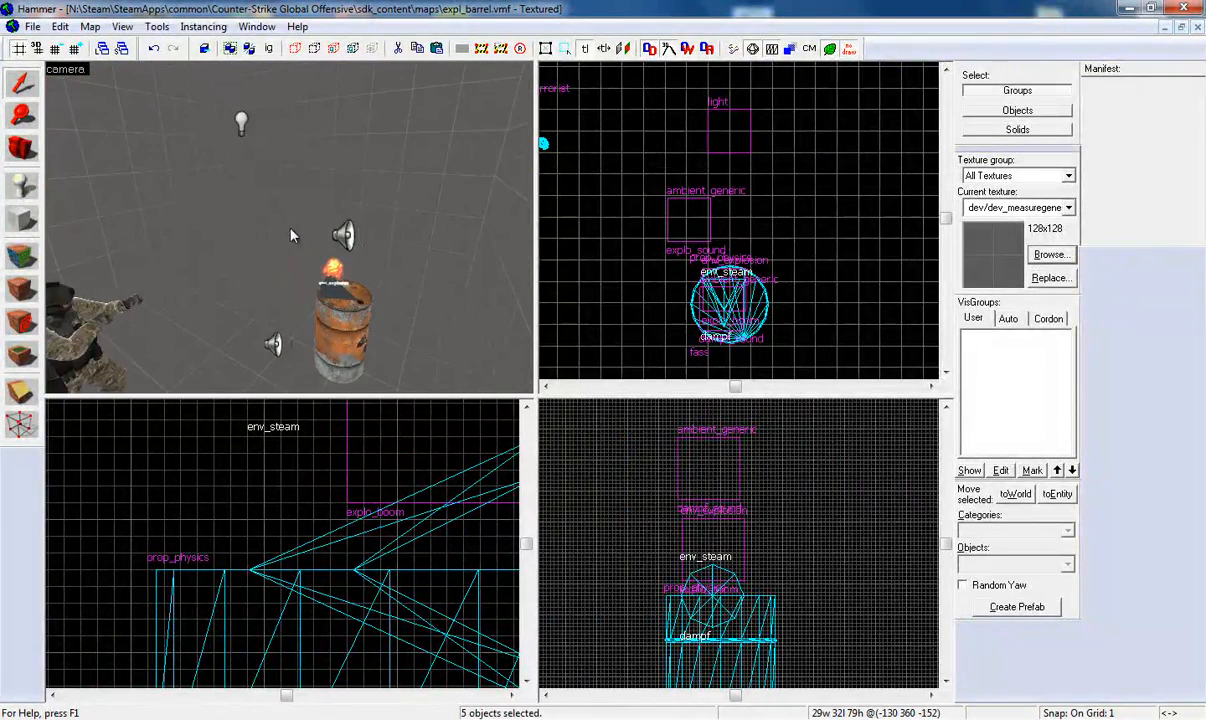
left_click(32, 26)
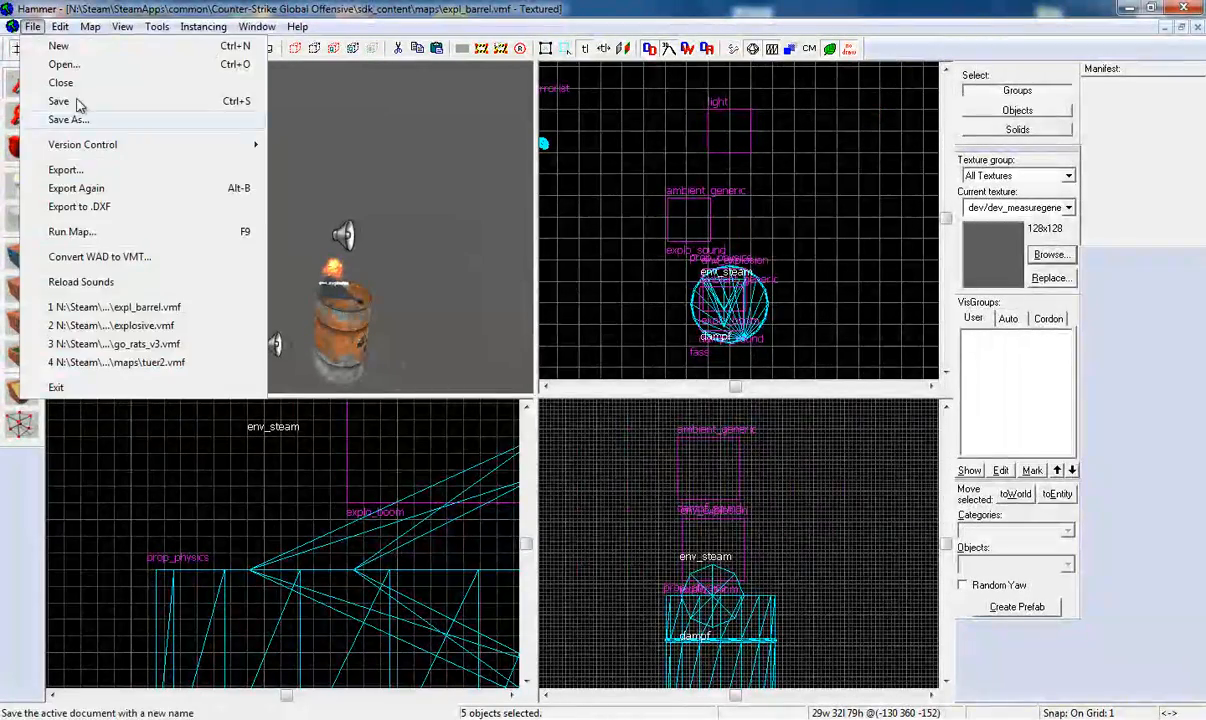
left_click(95, 229)
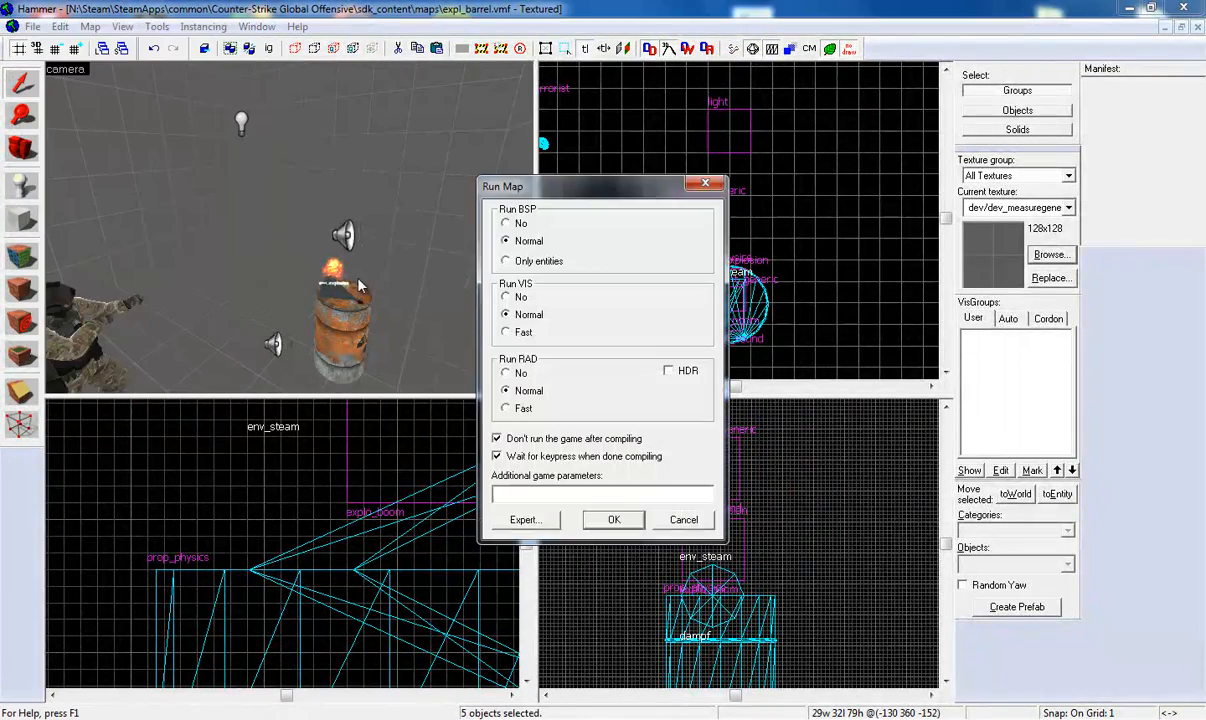
left_click(615, 521)
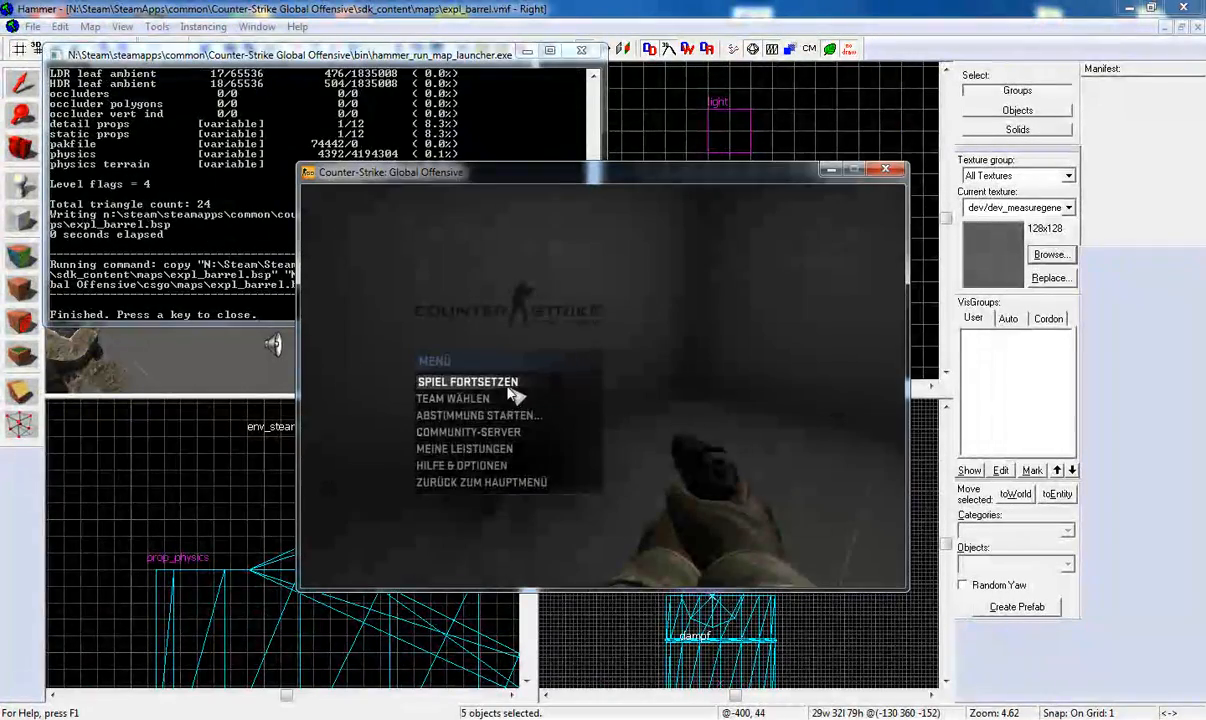
- Load expl_barrel in Counter-Strike: Global Offensive and join the Counter-Terrorist team
left_click(546, 388)
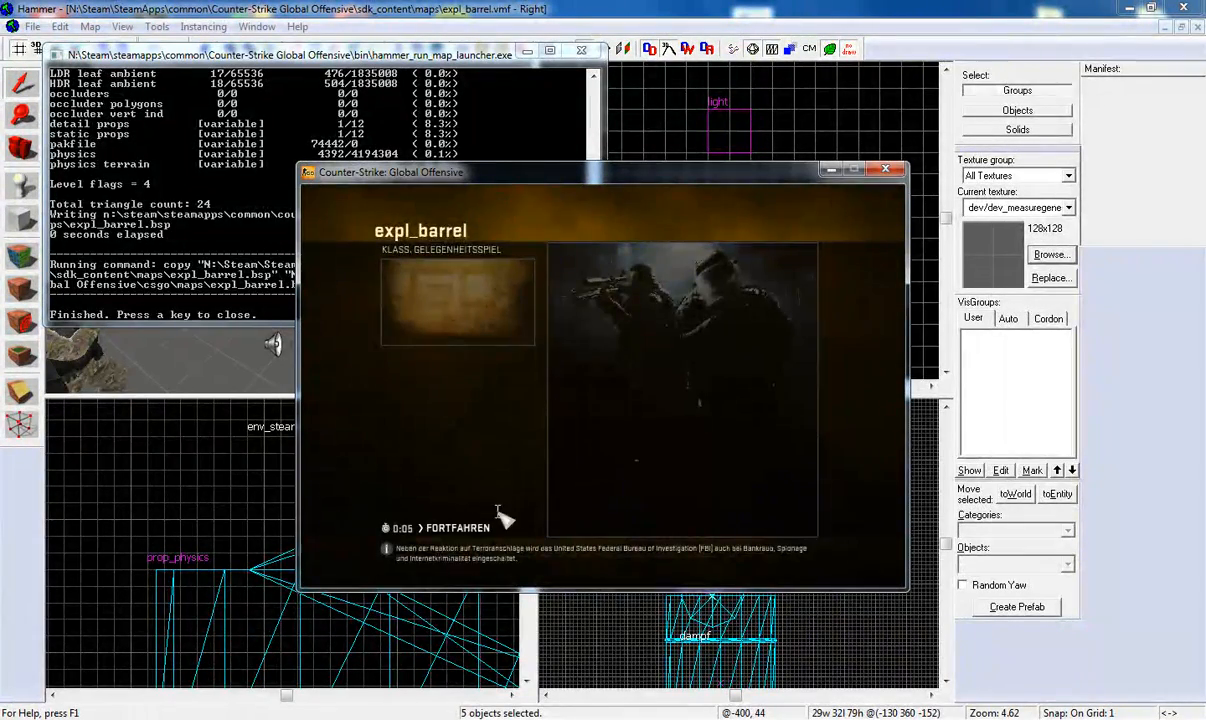
left_click(499, 512)
left_click(592, 390)
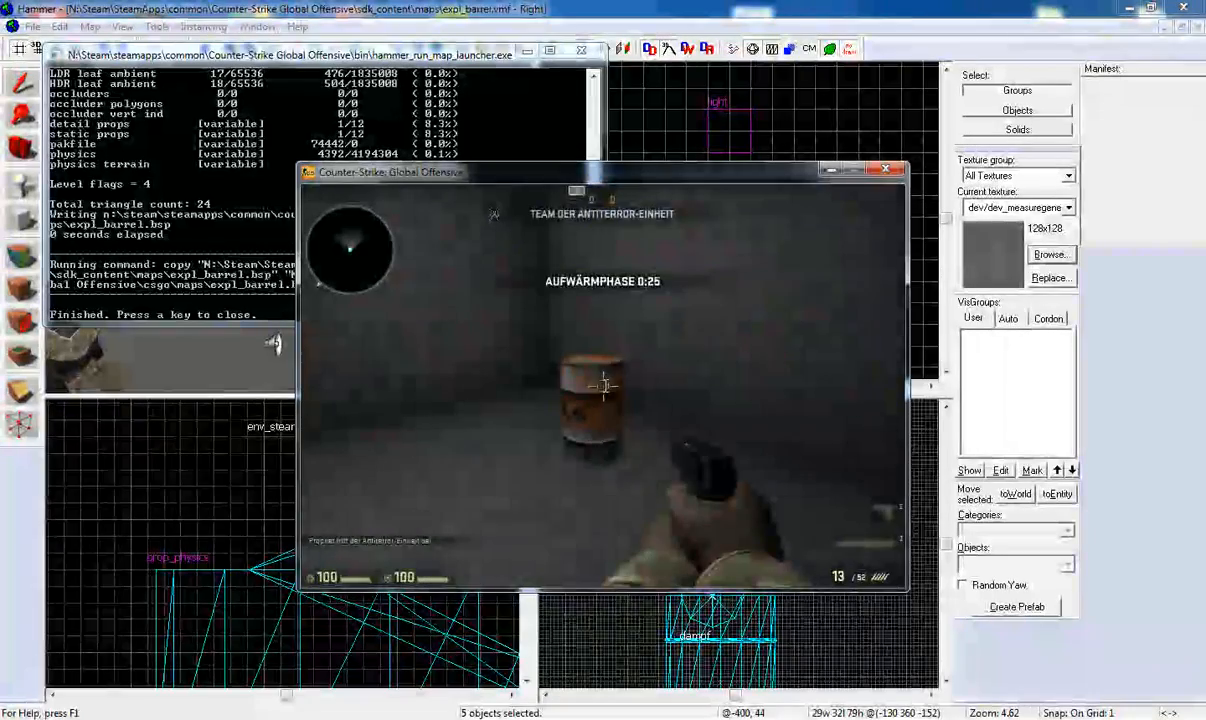
- Inspect the barrel from several sides in the running map and shoot it once to test its steam, explosion and removal
key("w")
key("s")
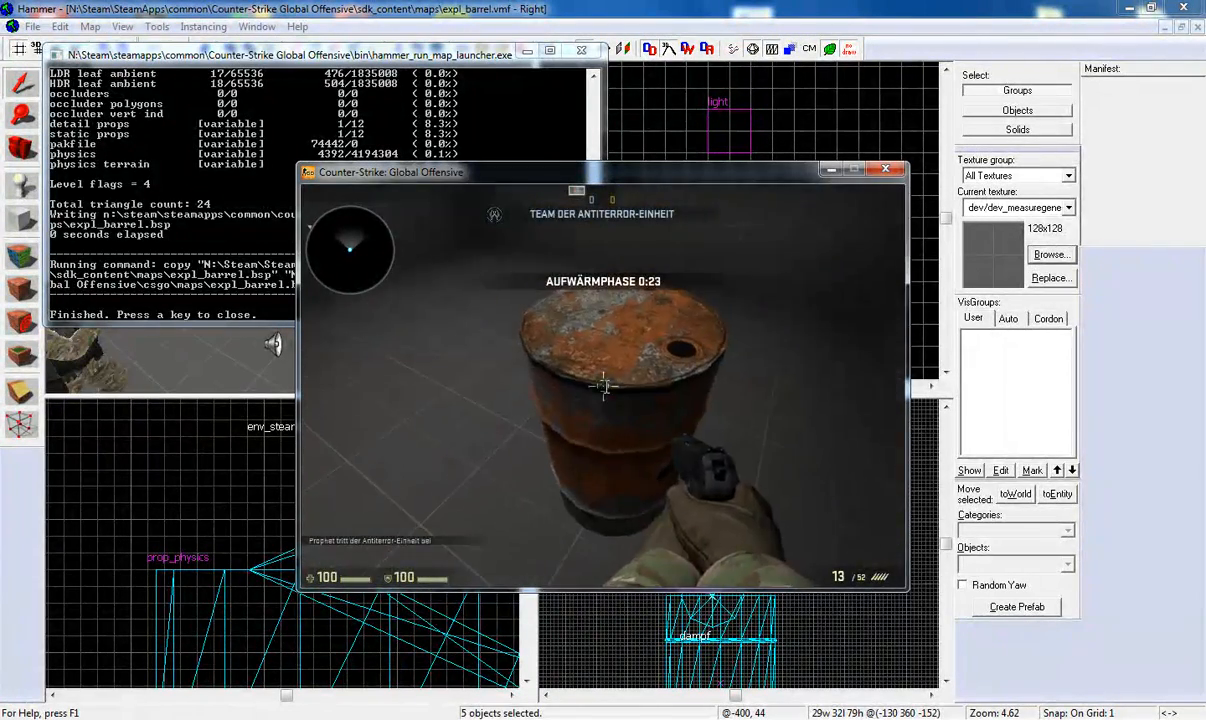
key("w")
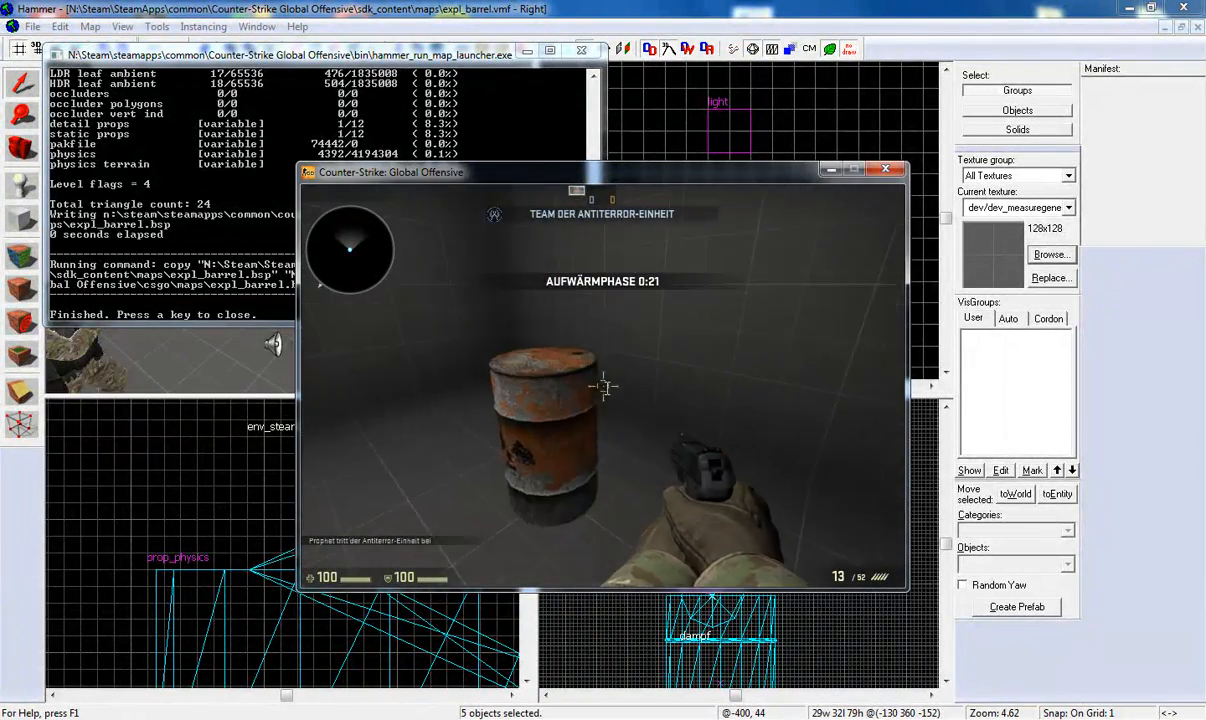
key("w")
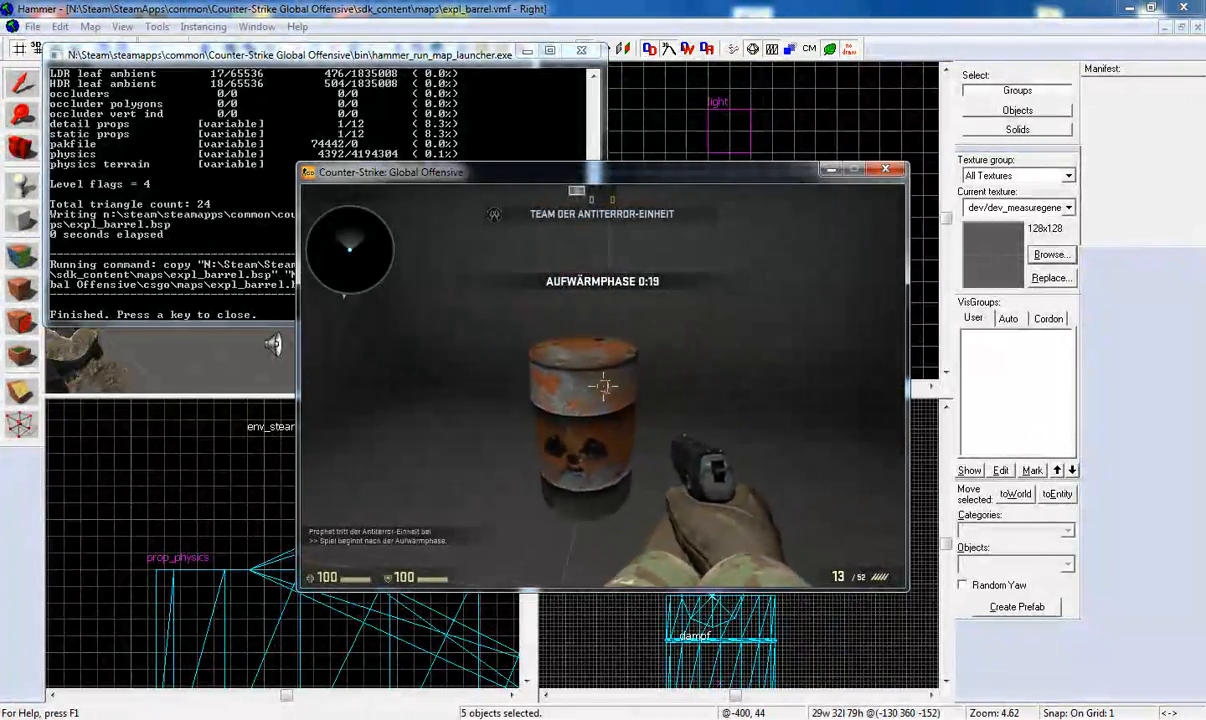
key("space")
key("w")
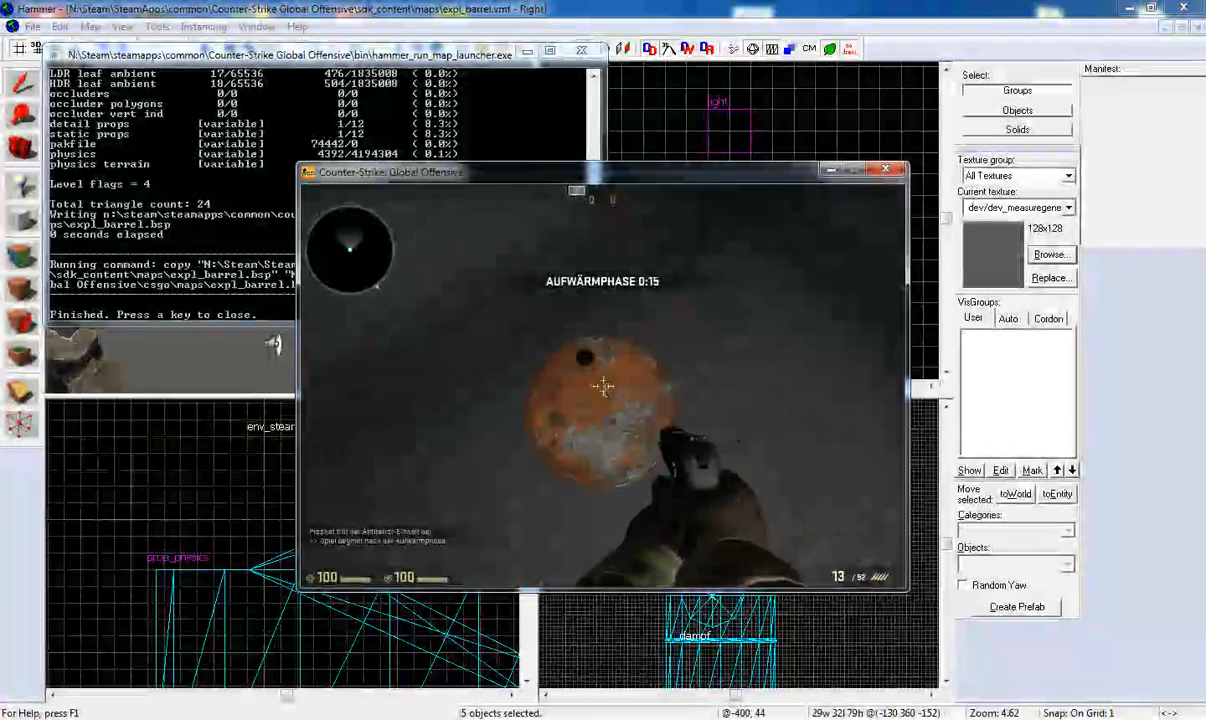
key("s")
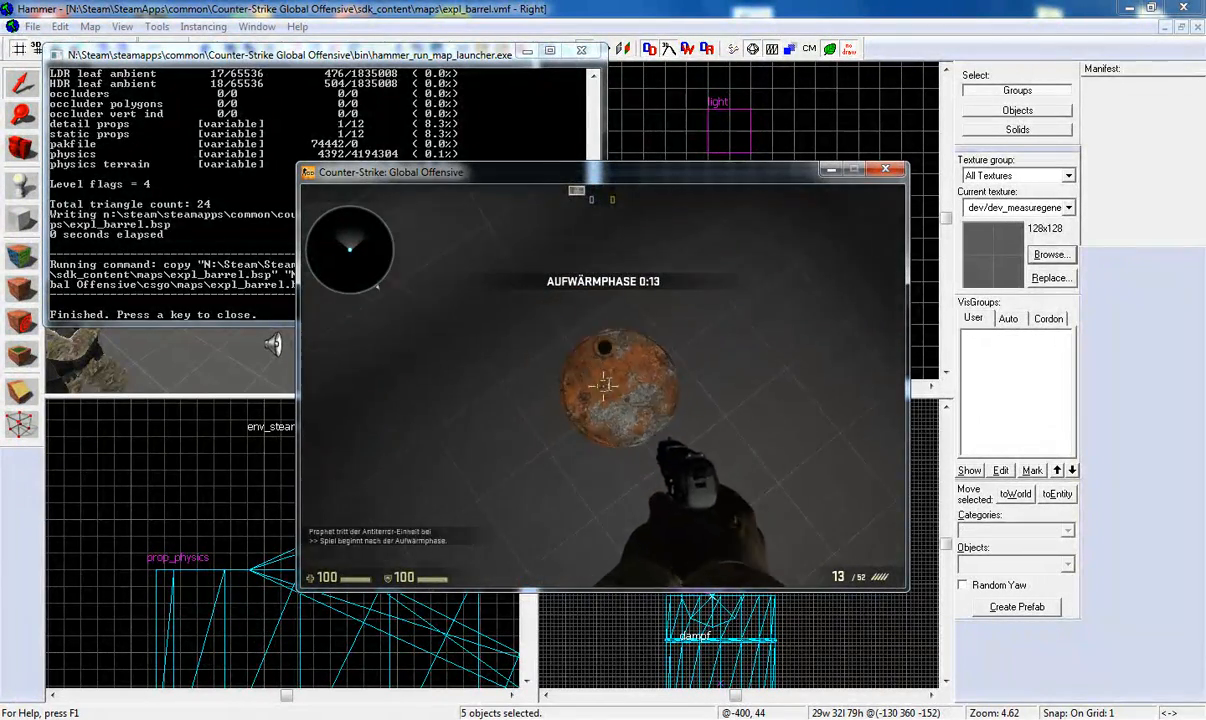
key("w")
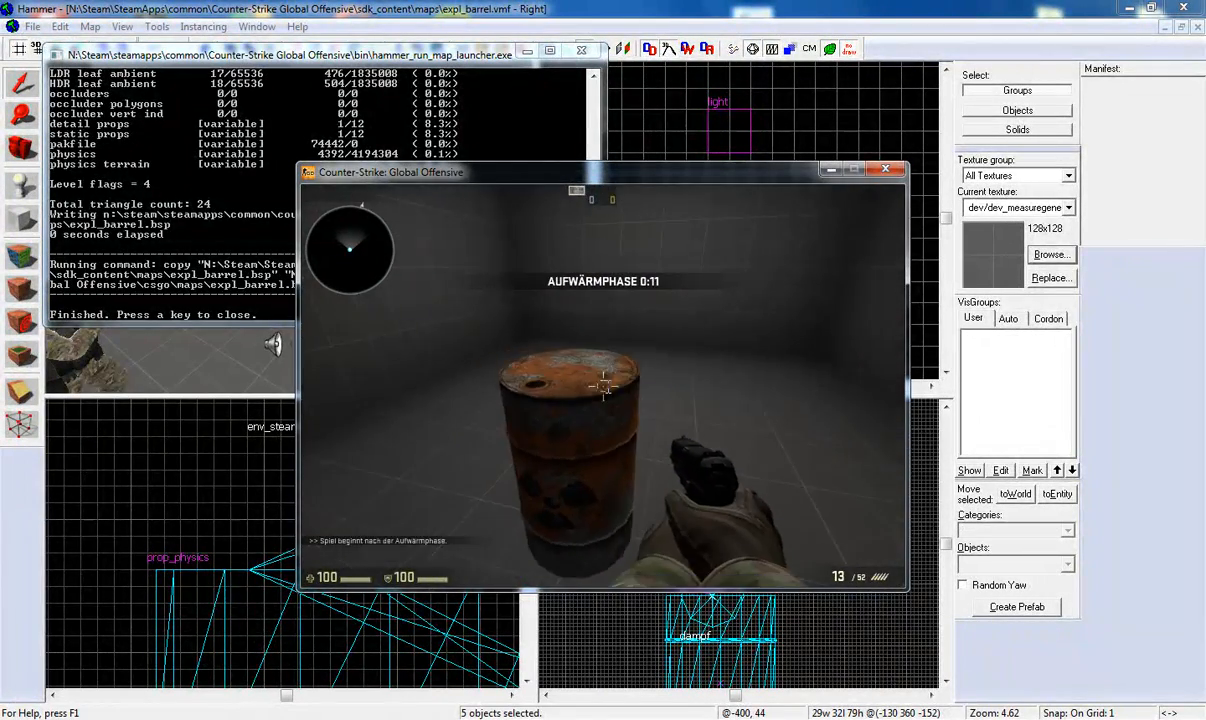
left_click(603, 384)
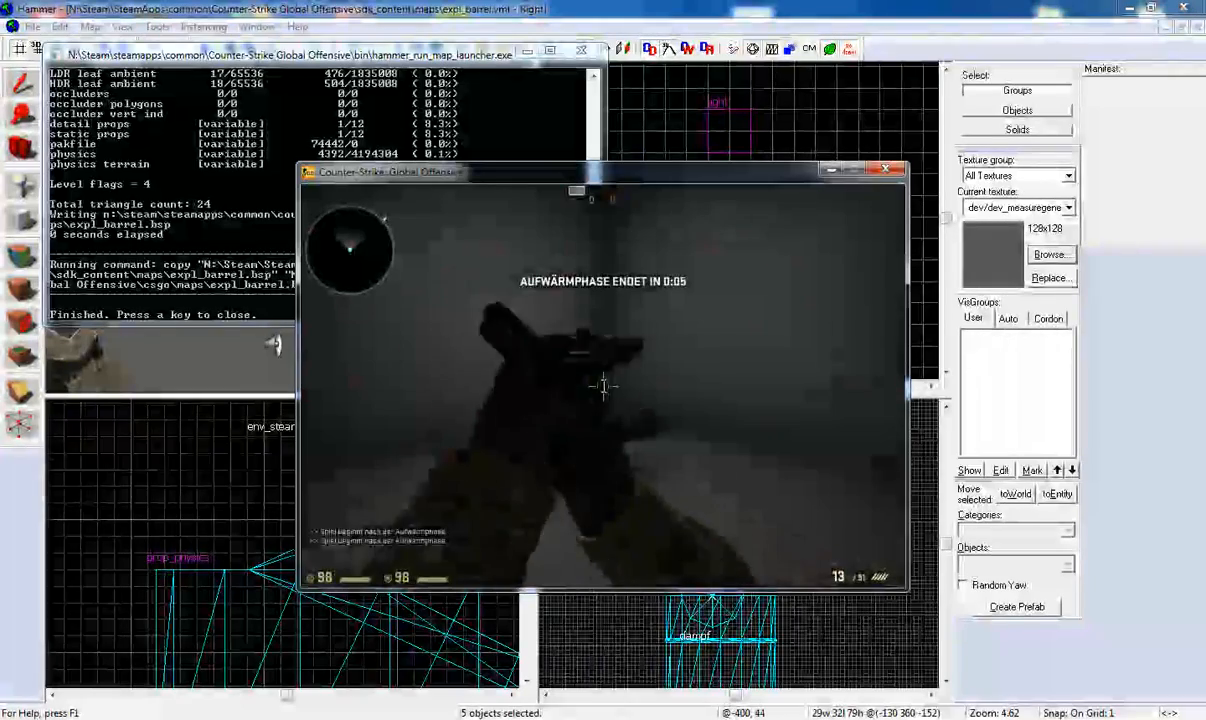
key("w")
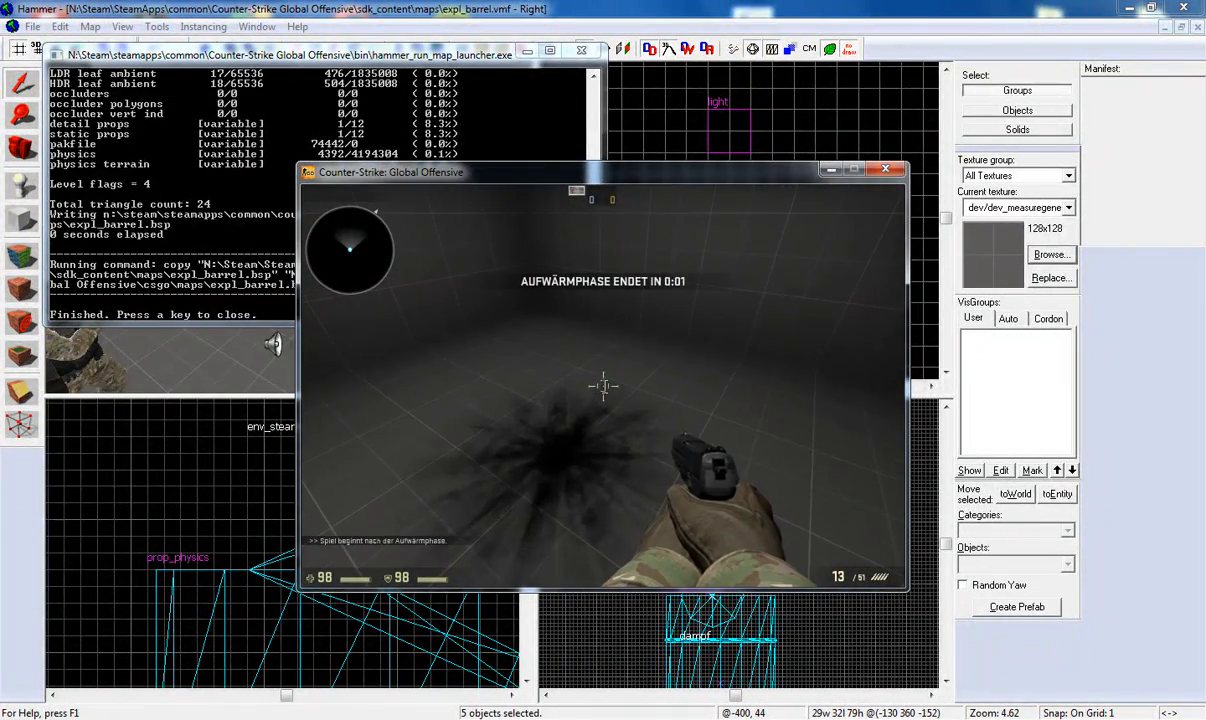
- Leave the game and review the OnTakeDamage outputs of the prop_physics barrel named fass
key("grave")
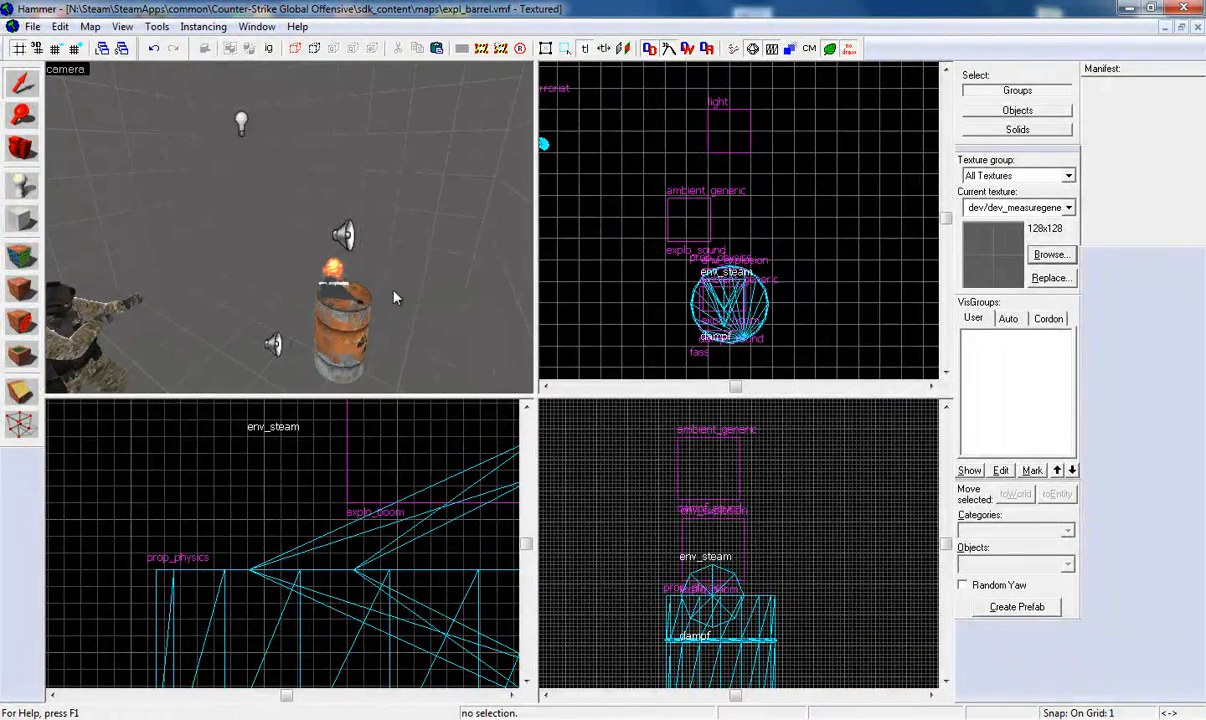
left_click(349, 356)
key("alt+Return")
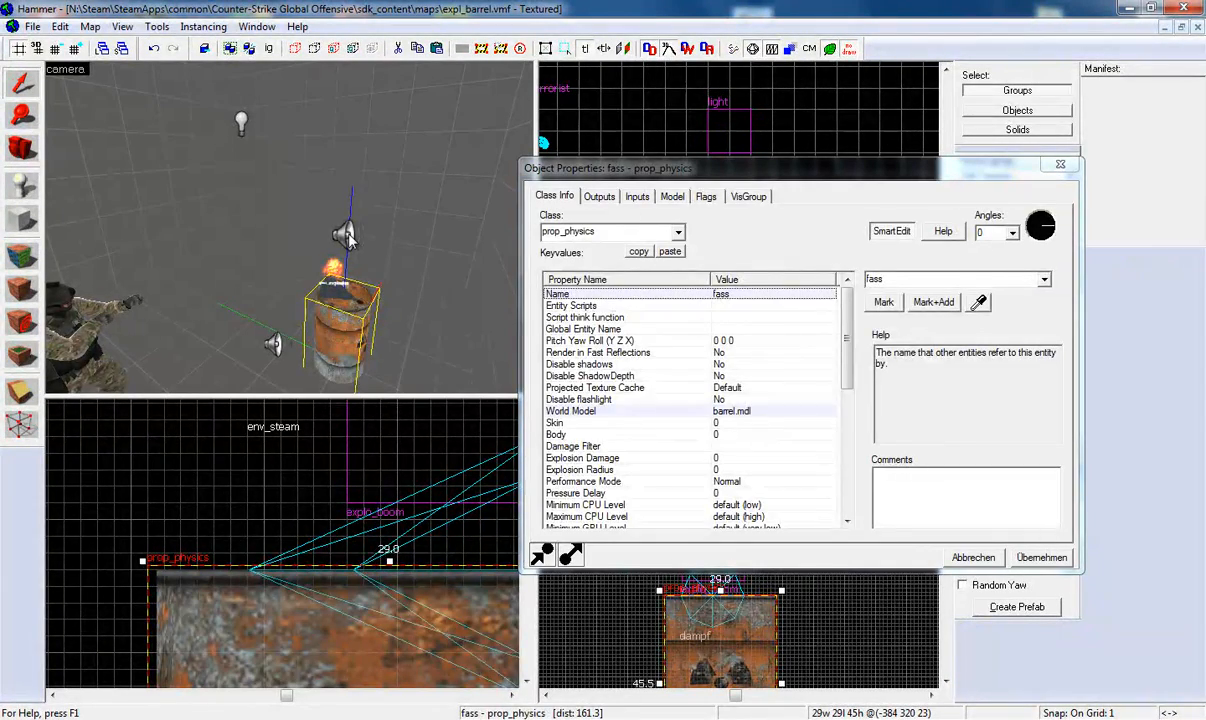
left_click(345, 236)
left_click(336, 333)
left_click(603, 197)
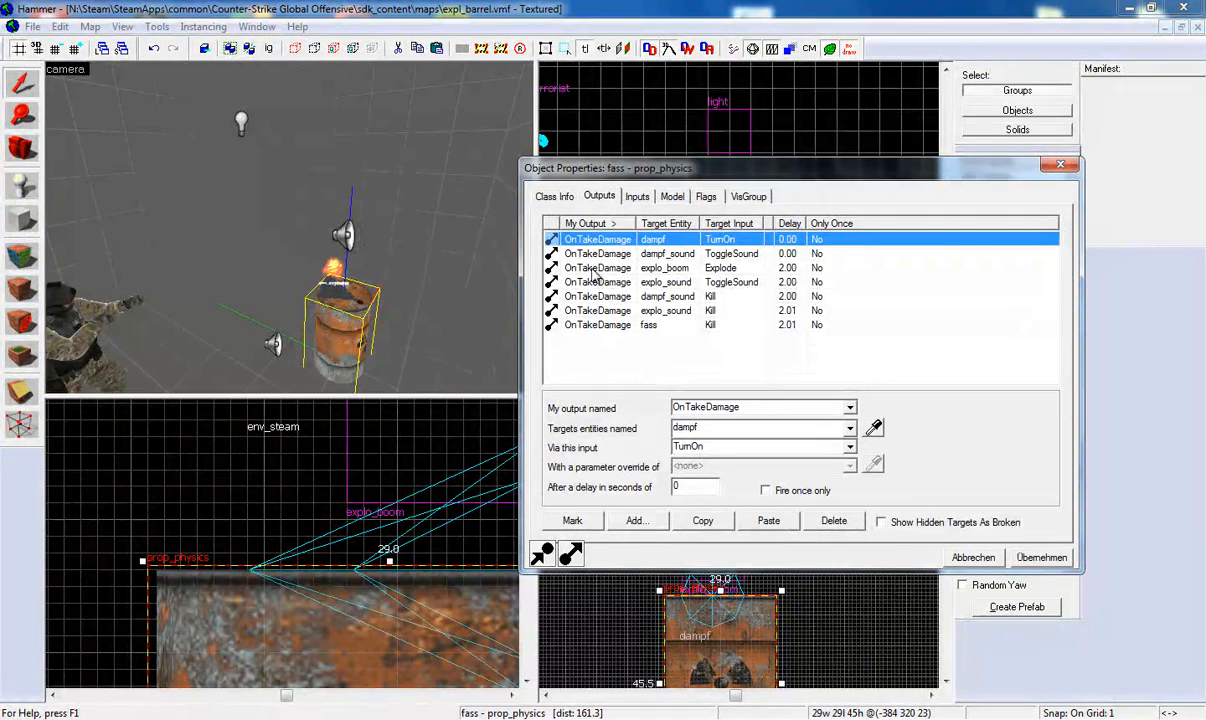
left_click(690, 255)
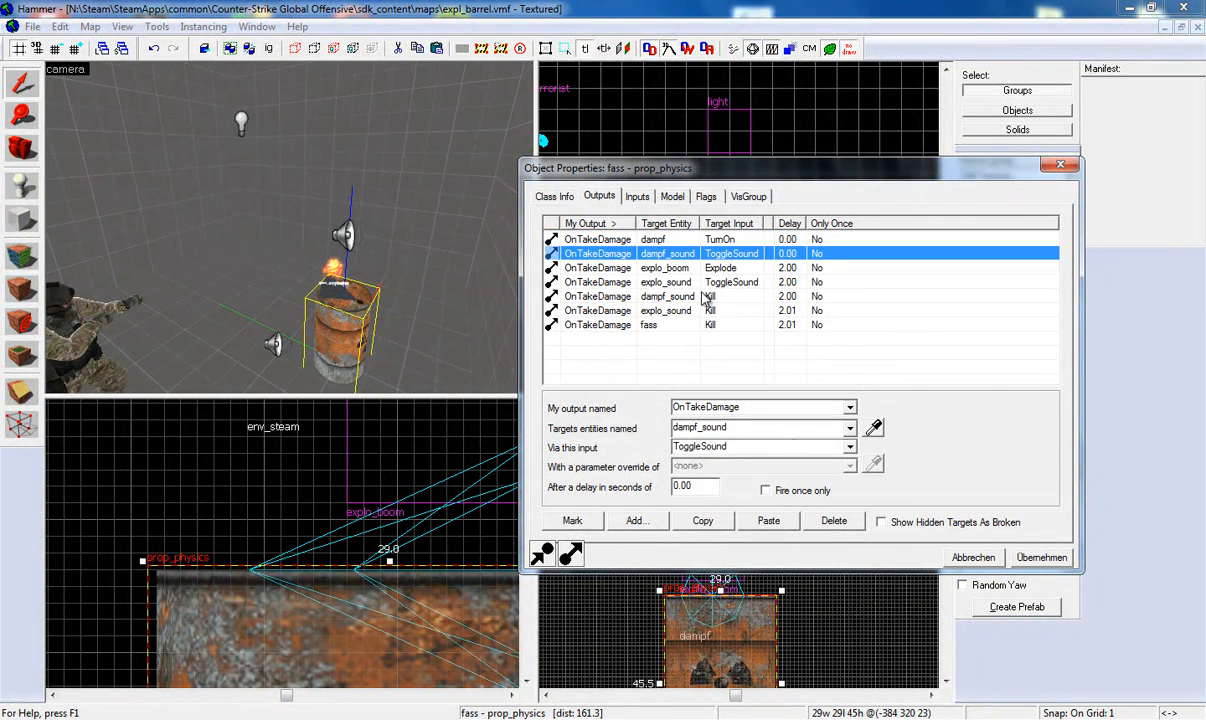
left_click(273, 344)
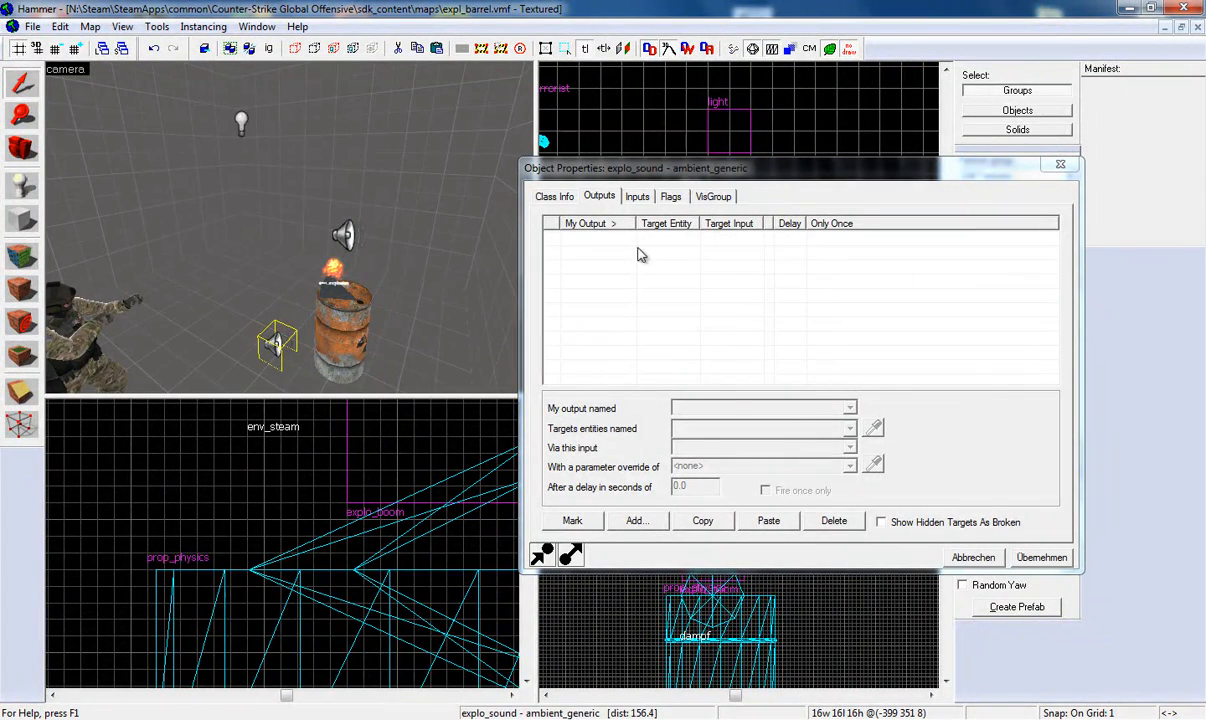
left_click(341, 302)
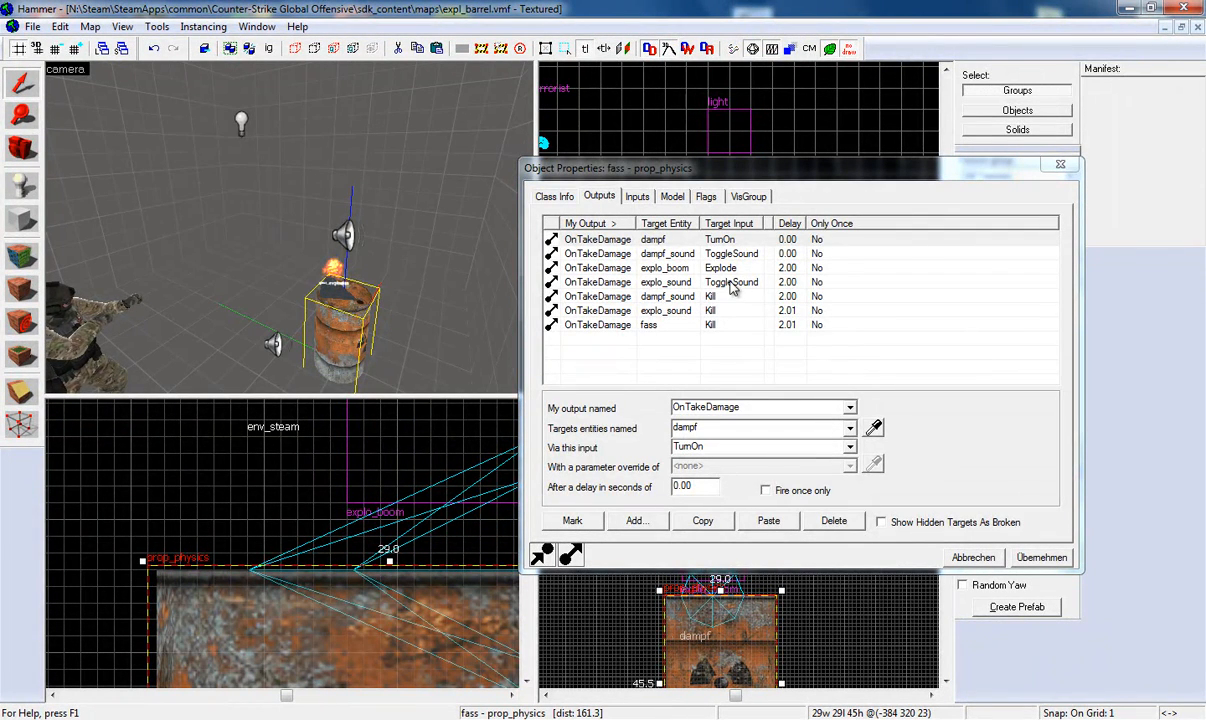
left_click(1060, 164)
- Review the OnTakeDamage outputs of the prop_physics named barrel, covering its steam, explosion, sound and Kill entries, for comparison with fass
key("z")
key("w")
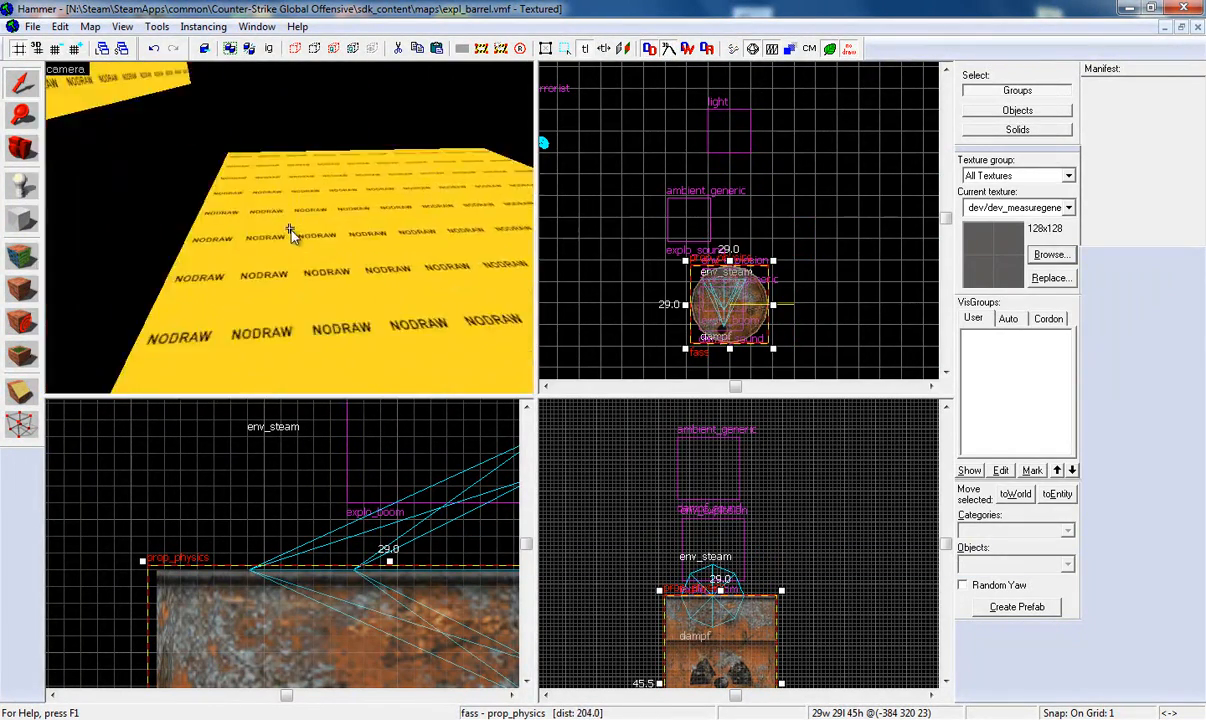
key("w")
key("d")
key("z")
left_click(332, 251)
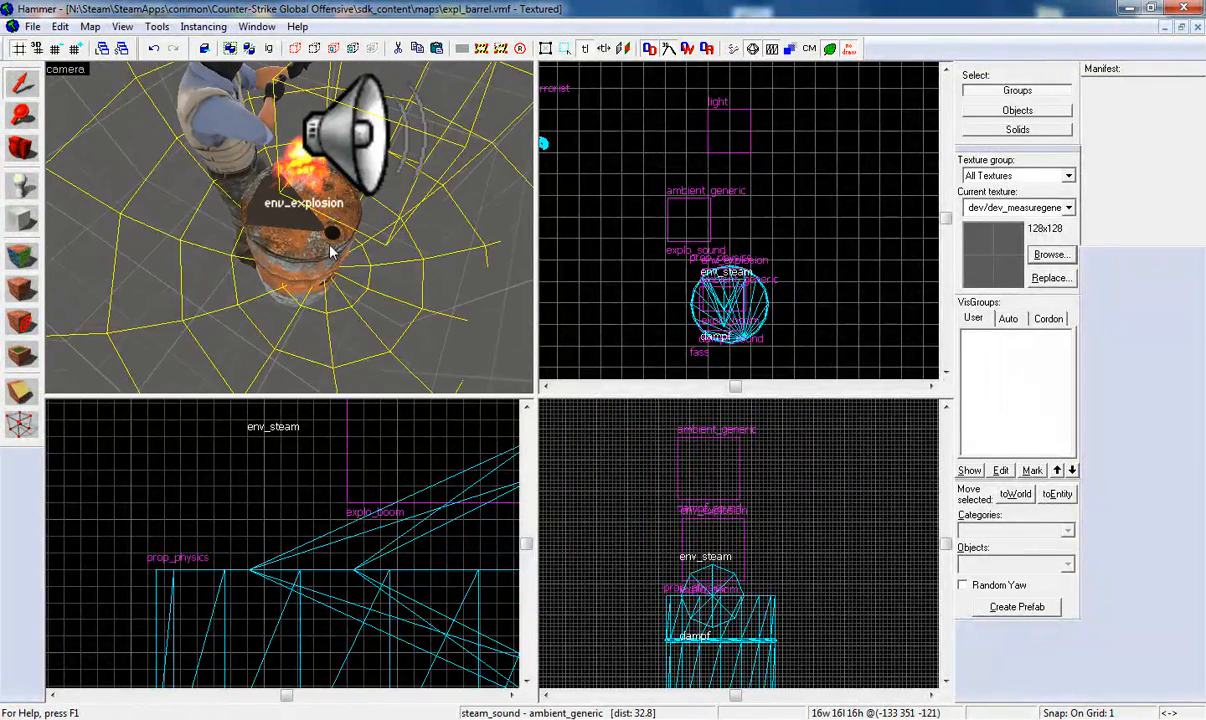
double_click(332, 292)
left_click(640, 198)
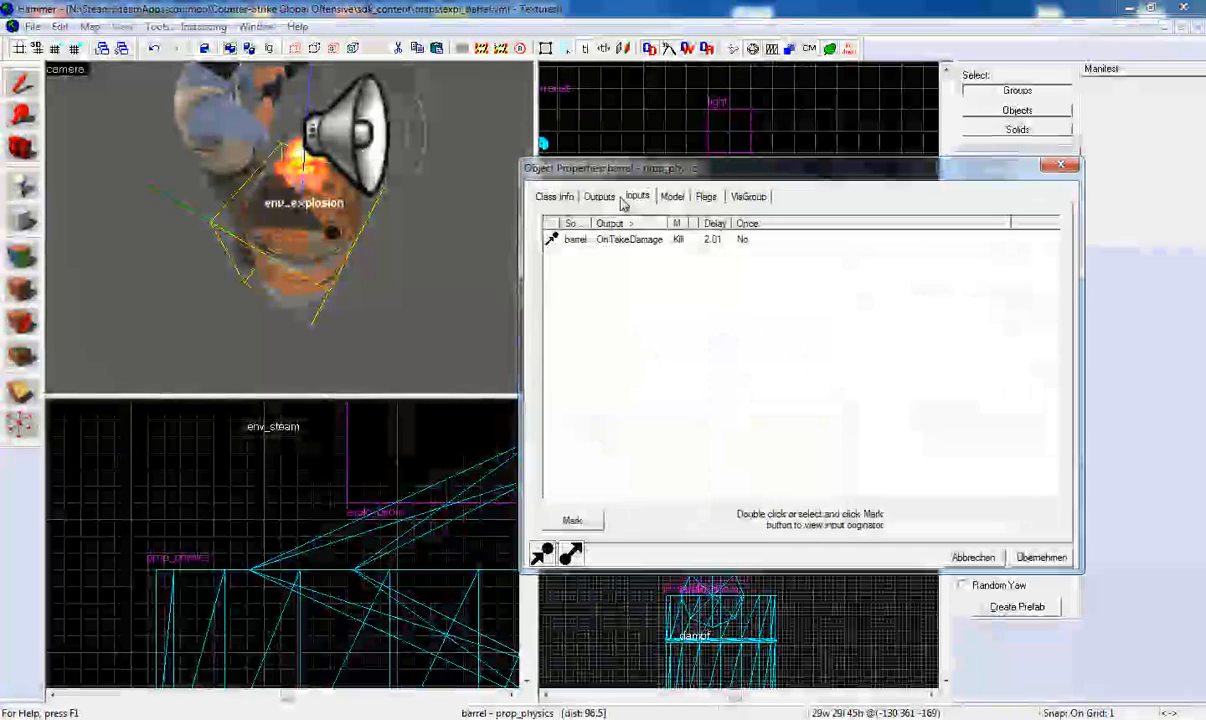
left_click(600, 197)
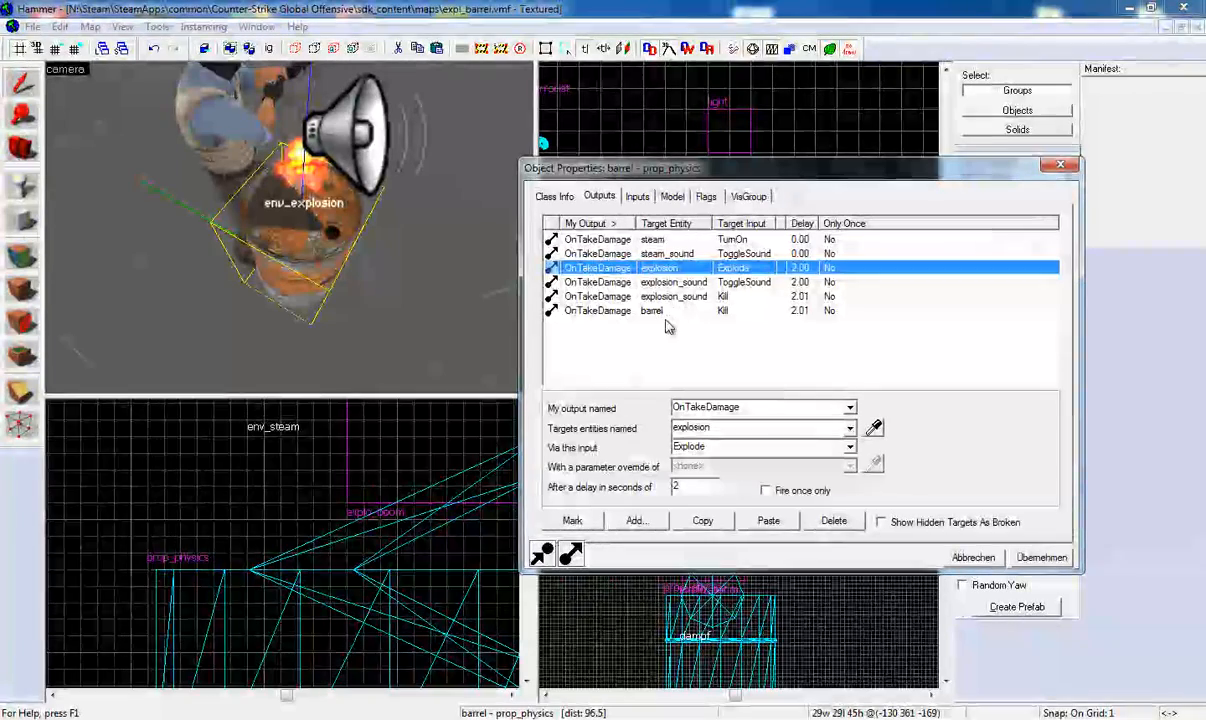
left_click(682, 298)
left_click(684, 312)
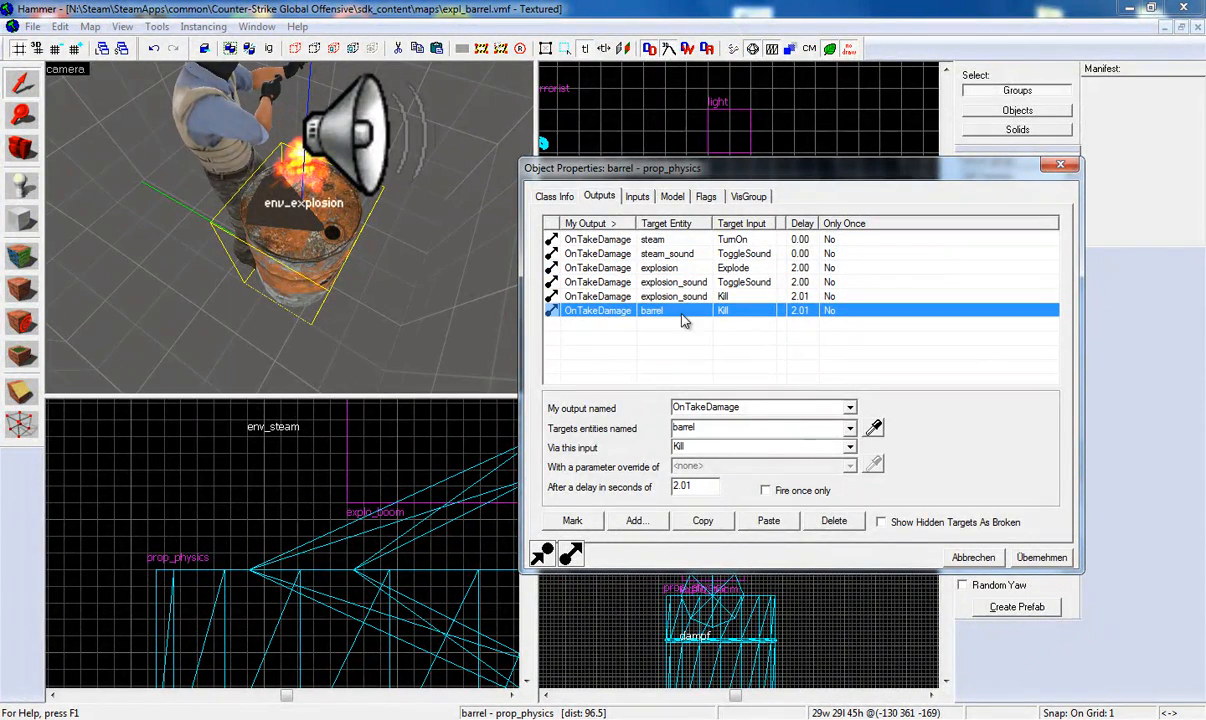
left_click(689, 297)
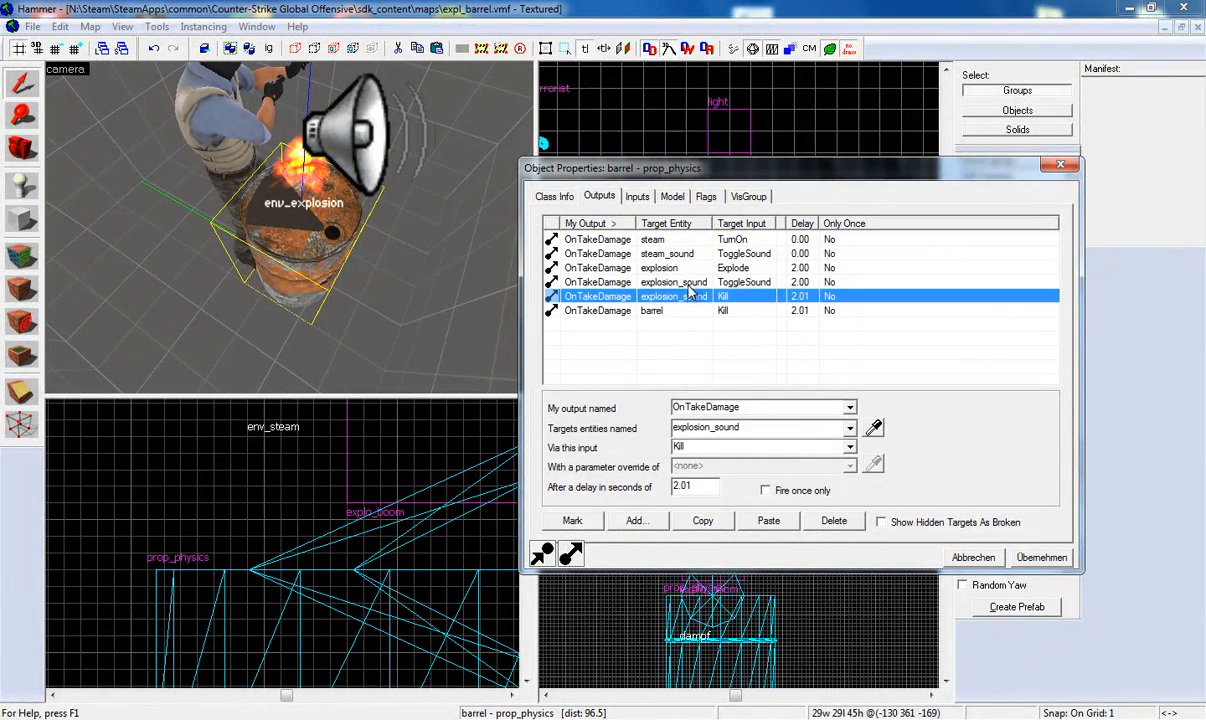
left_click(688, 283)
left_click(690, 268)
left_click(700, 254)
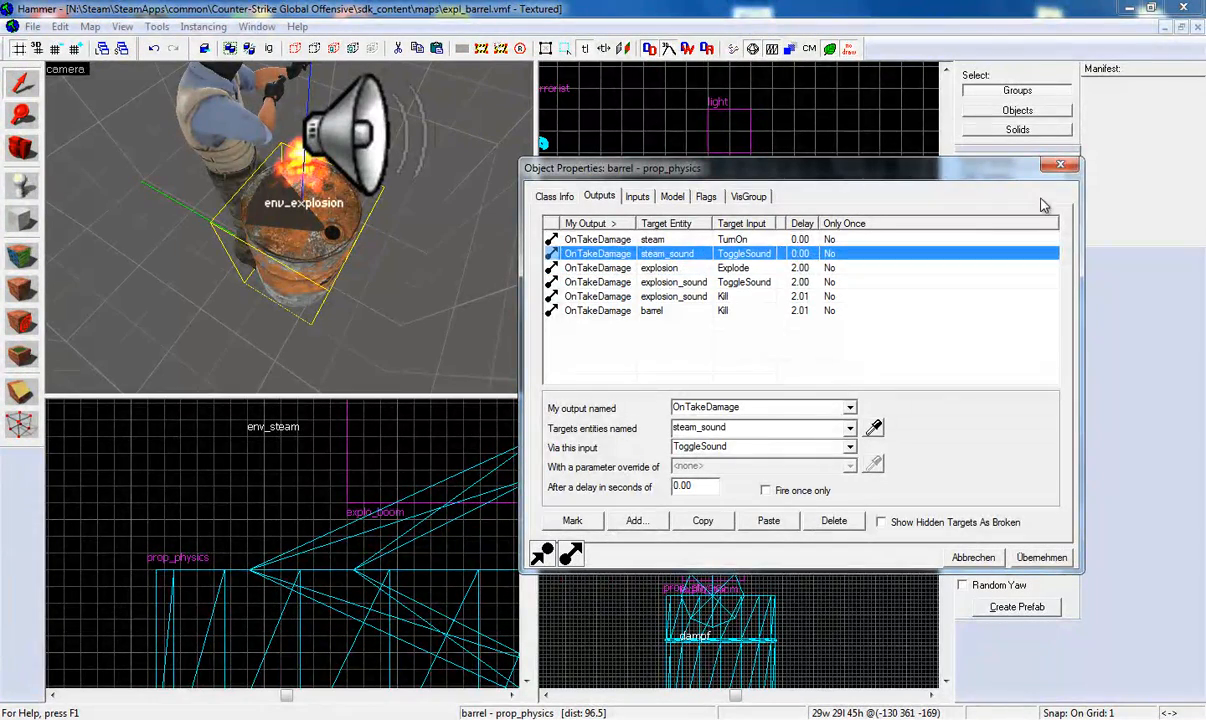
left_click(1040, 160)
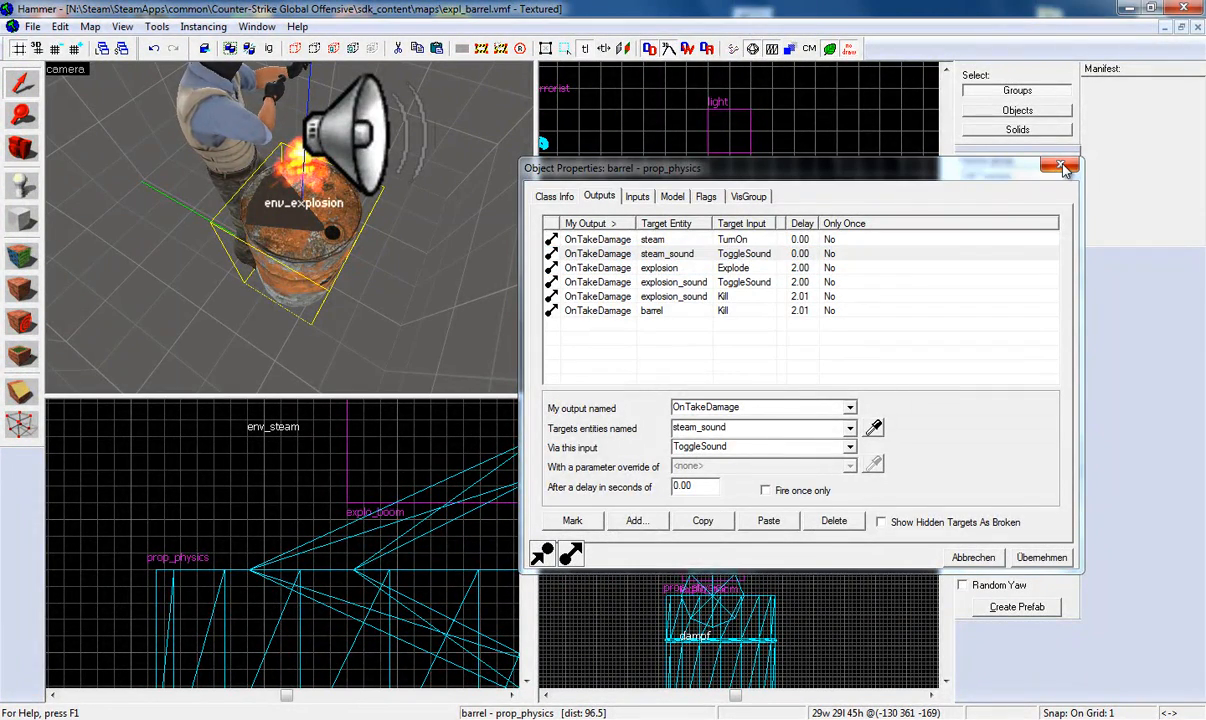
left_click(1060, 166)
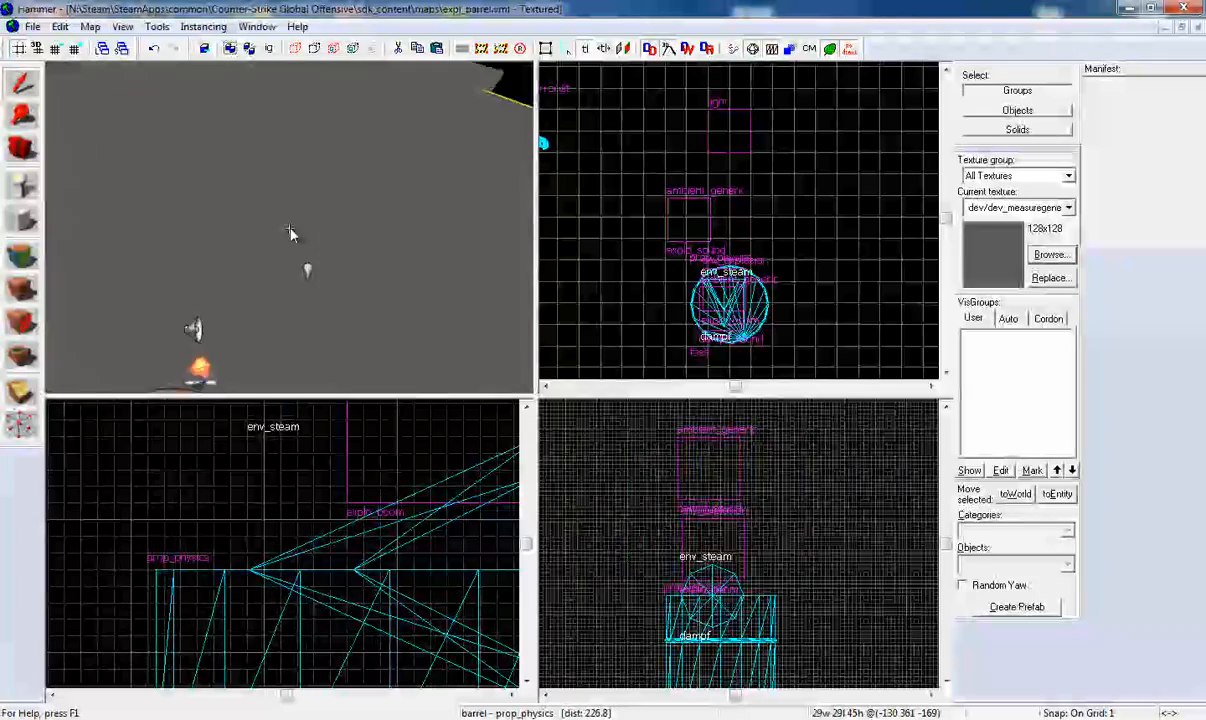
- Delete the Kill outputs for explo_sound and dampf_sound from fass and apply the changes, allowing SDKLauncher.exe through the firewall alert
key("w")
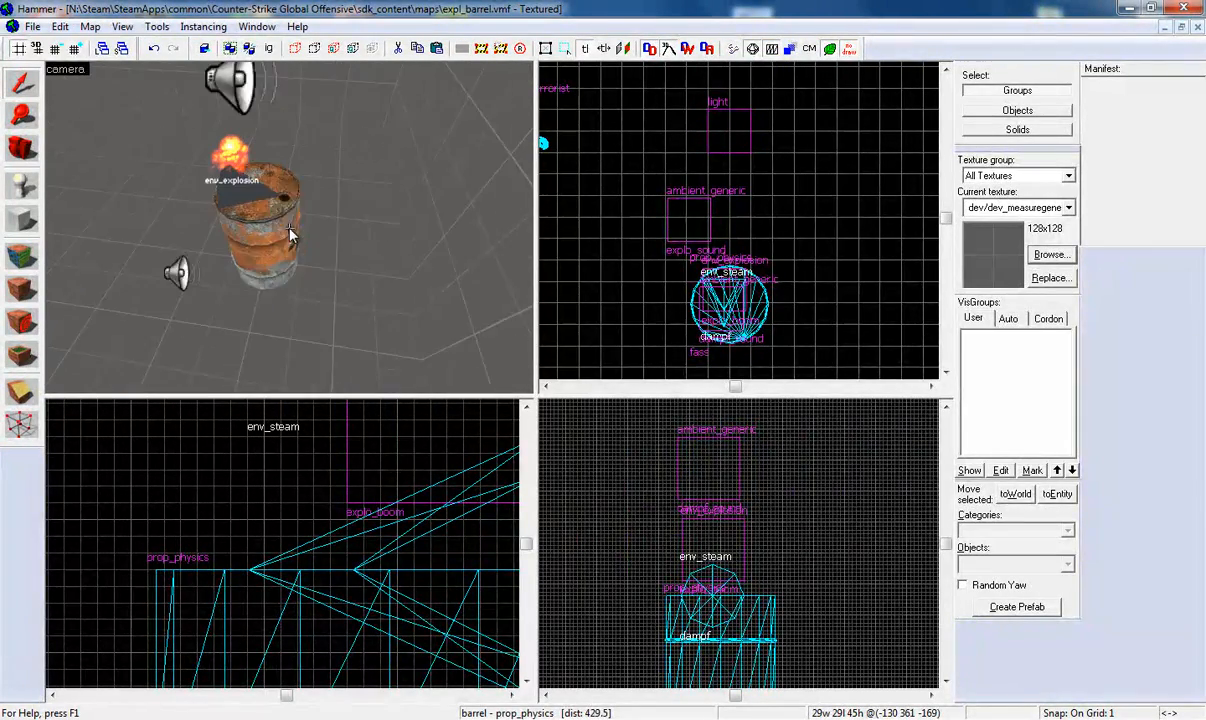
key("z")
double_click(309, 245)
left_click(599, 196)
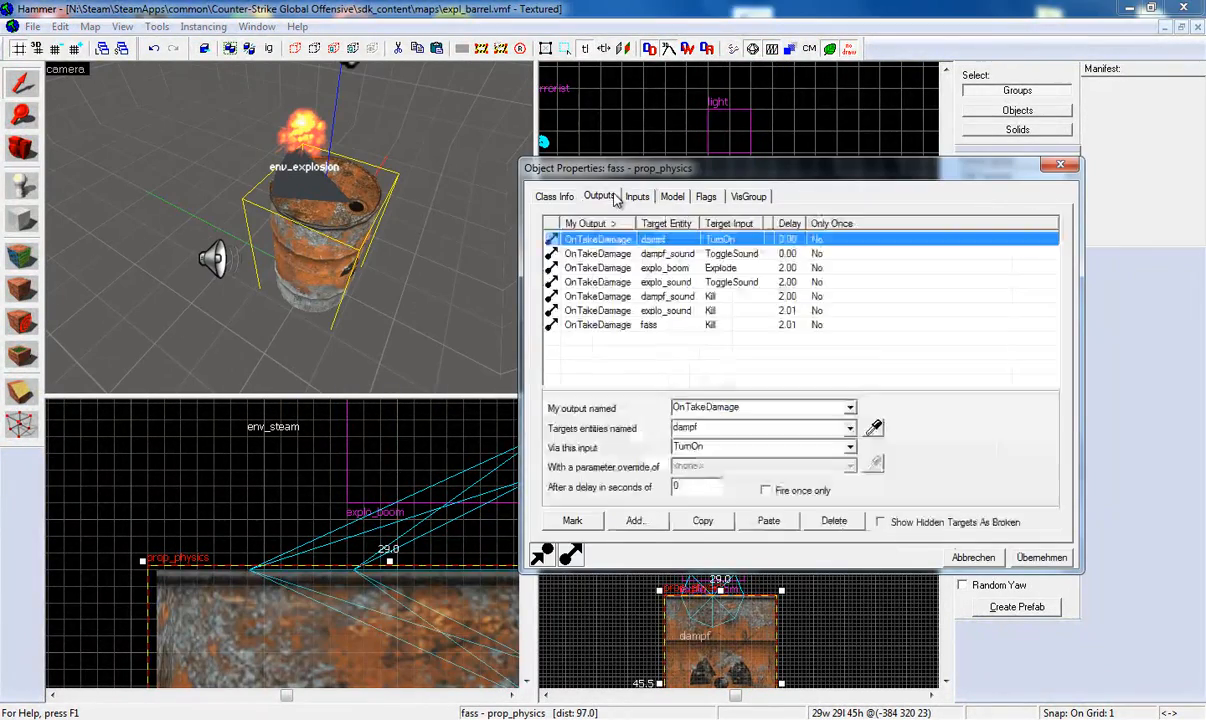
left_click(681, 311)
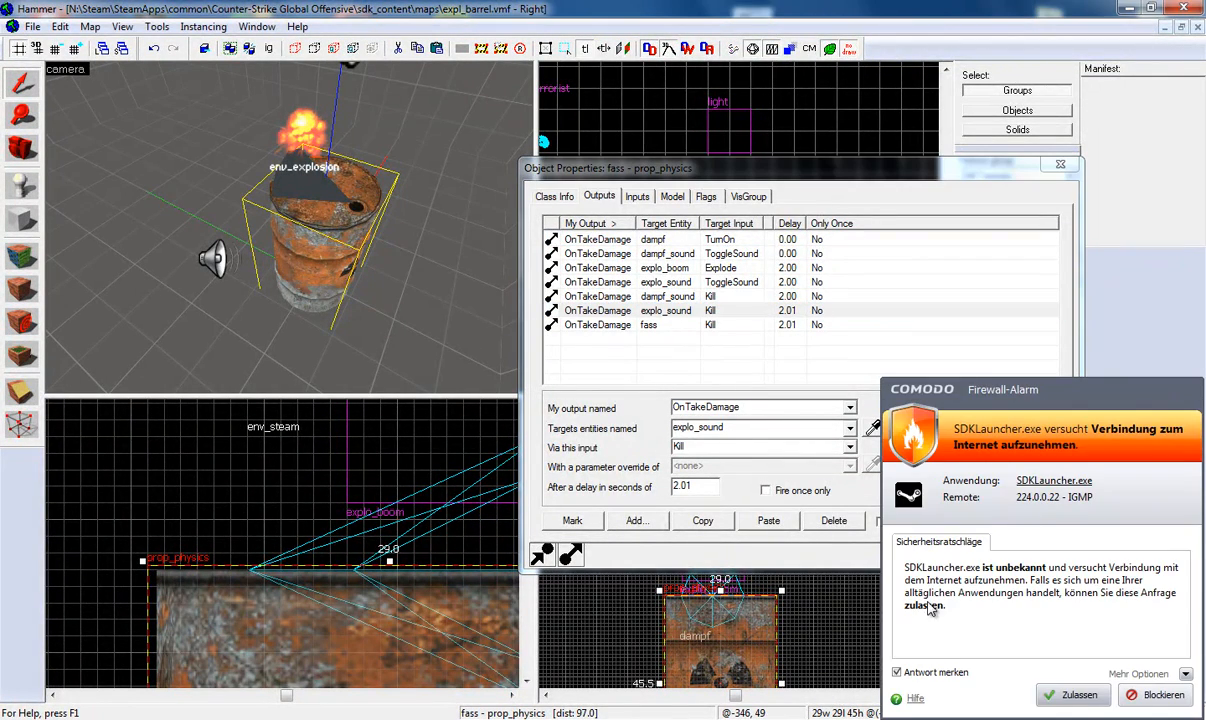
left_click(1077, 694)
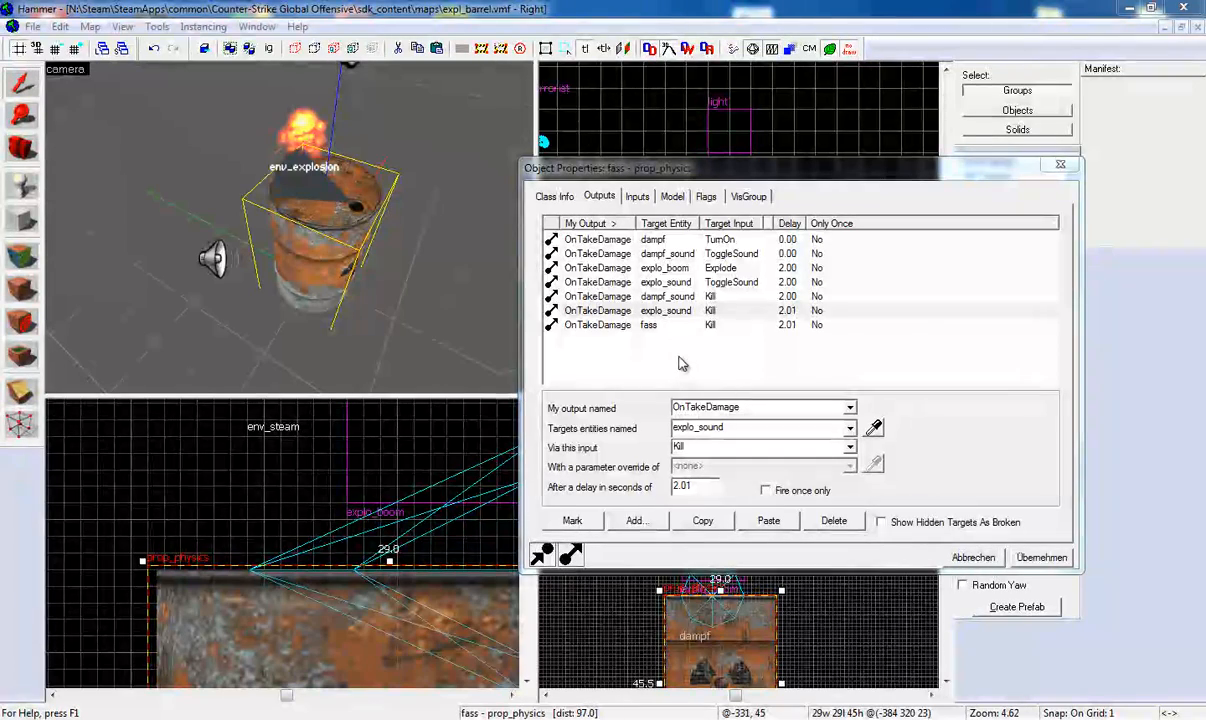
left_click(834, 521)
left_click(712, 296)
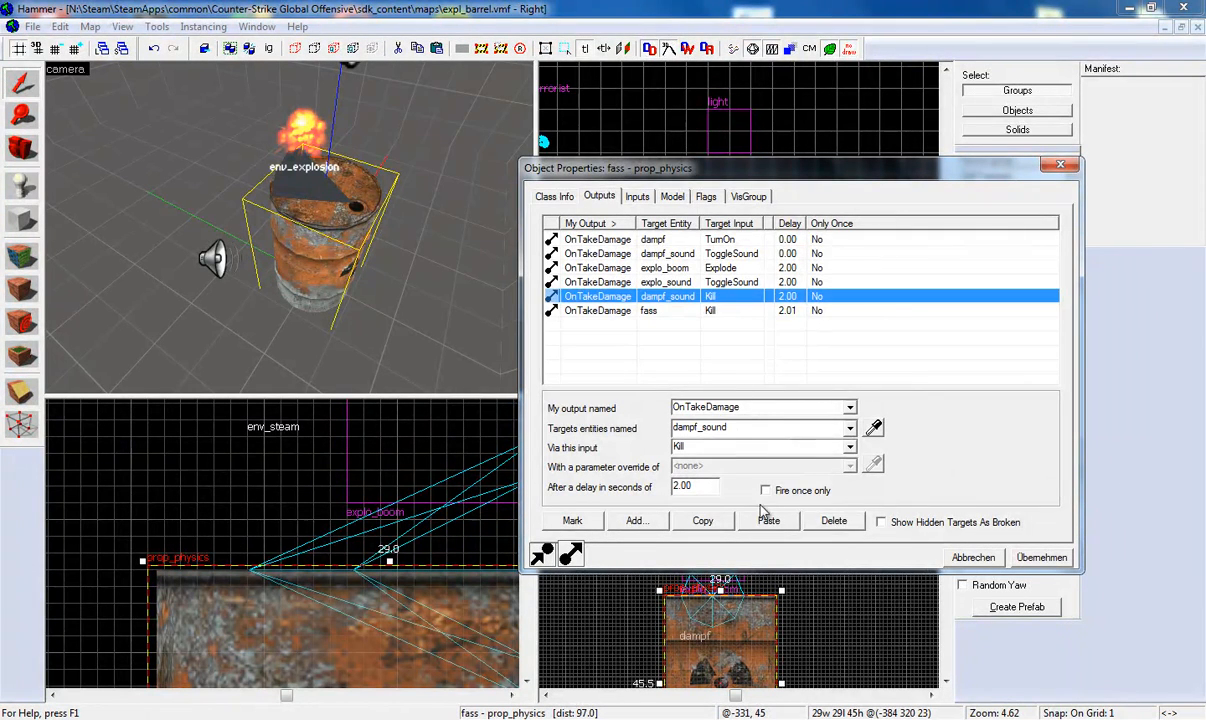
left_click(834, 522)
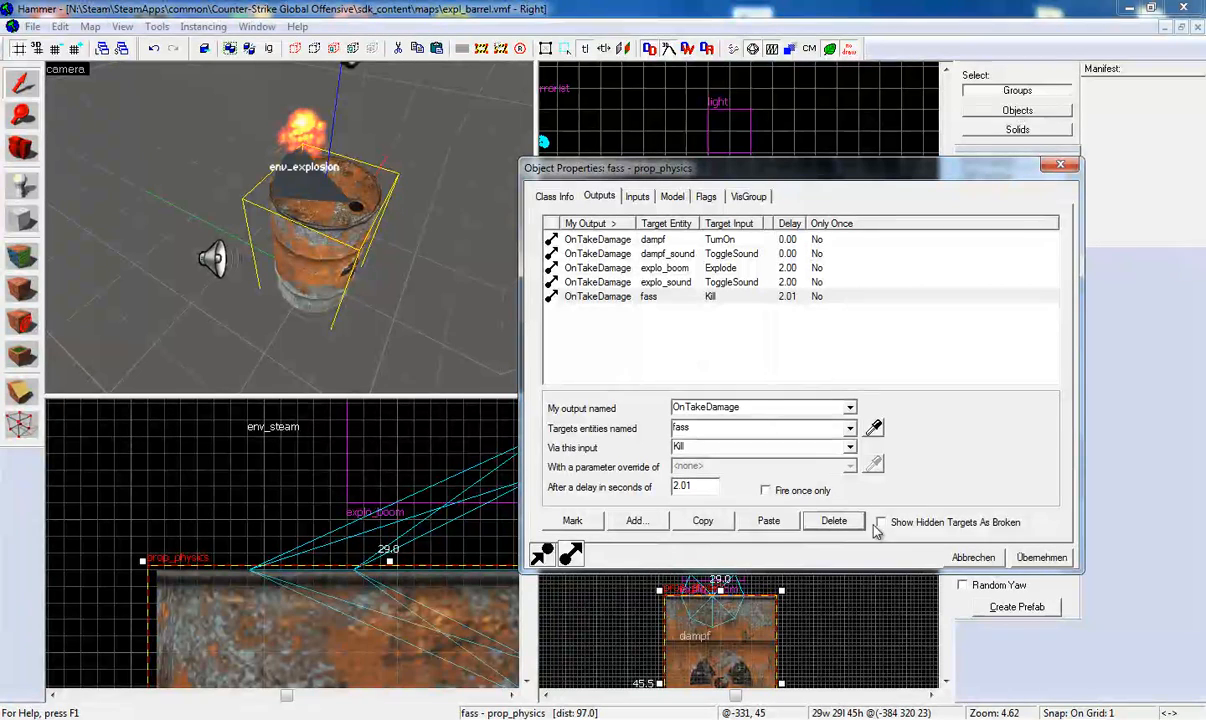
left_click(1055, 565)
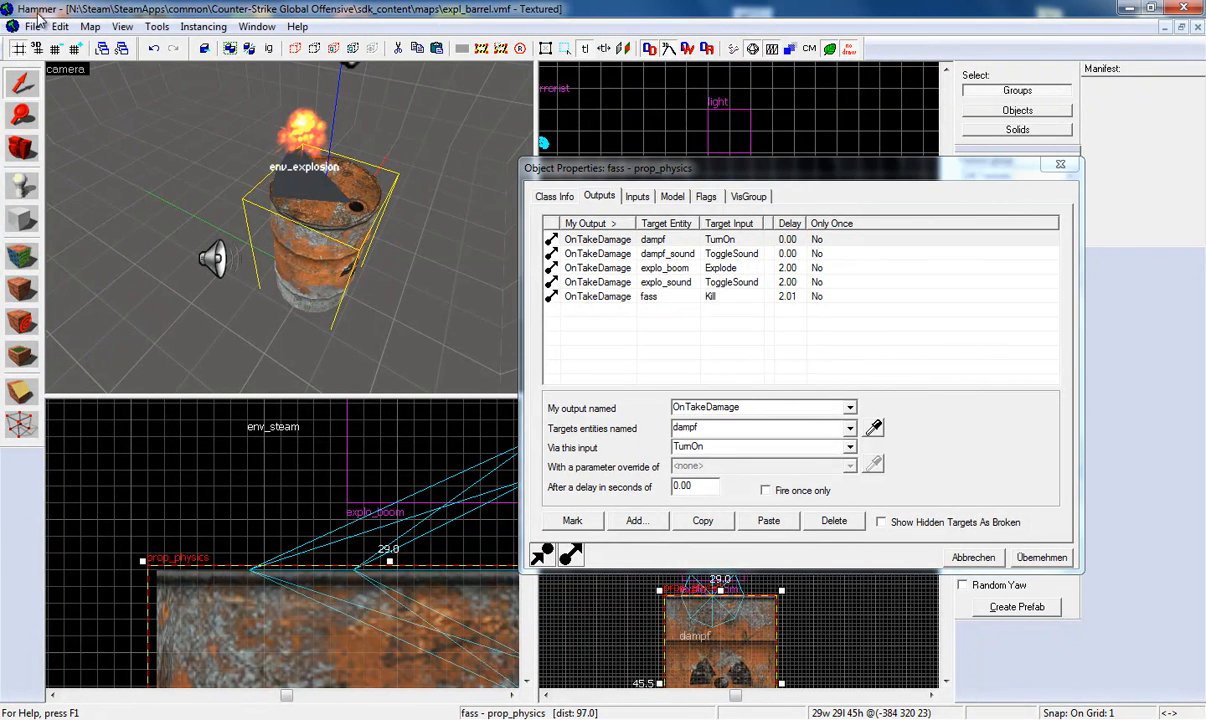
- Compile the map with Run Map and join the Counter-Terrorist team in expl_barrel
left_click(32, 26)
left_click(72, 231)
left_click(612, 516)
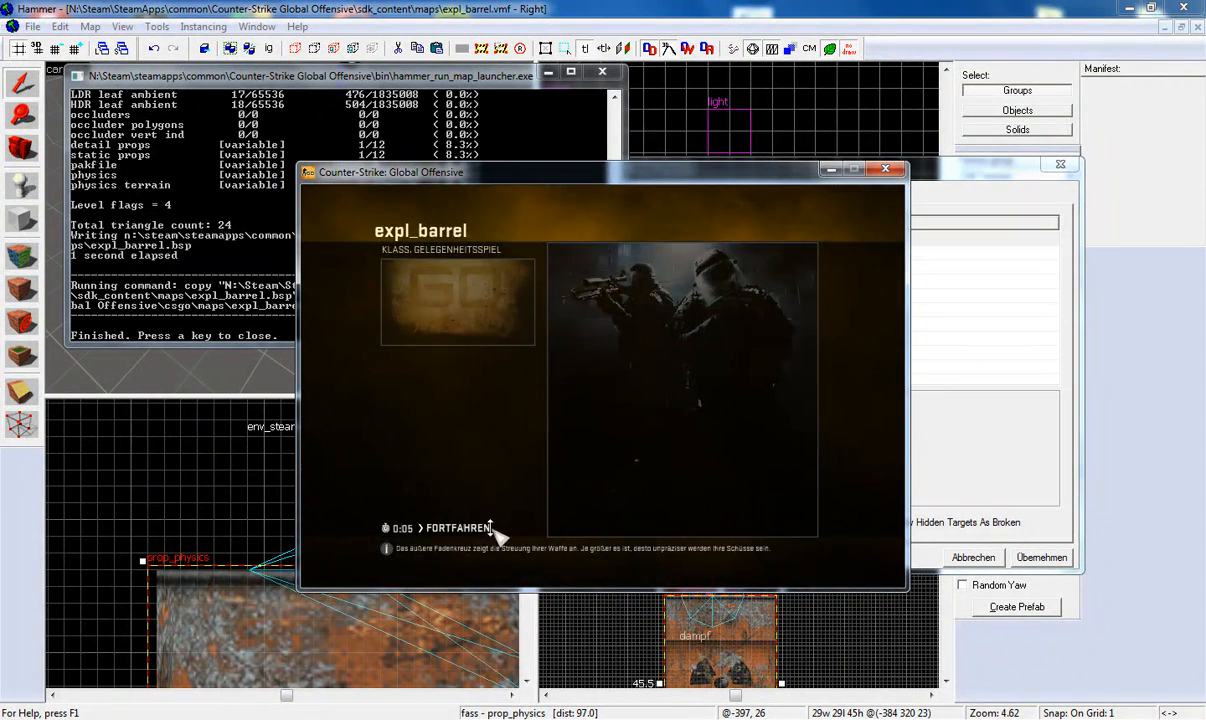
left_click(490, 377)
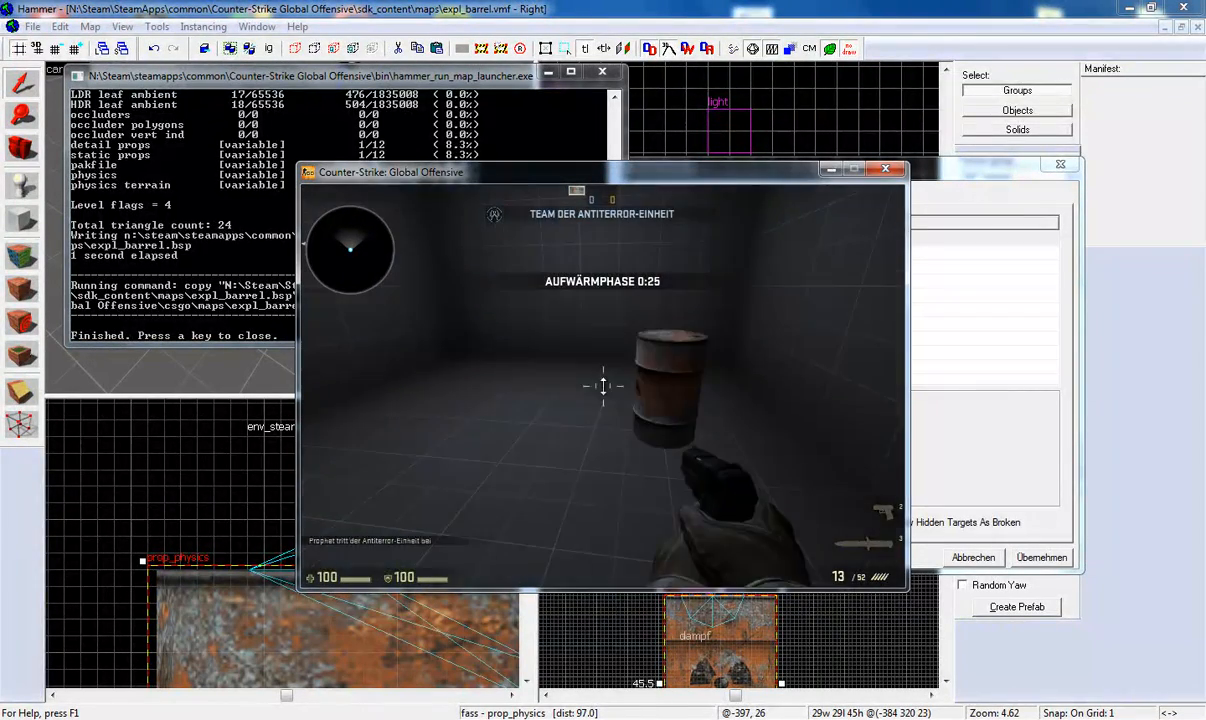
- Shoot the barrel in the running map to test its explosion and removal, and leave the game
left_click(603, 385)
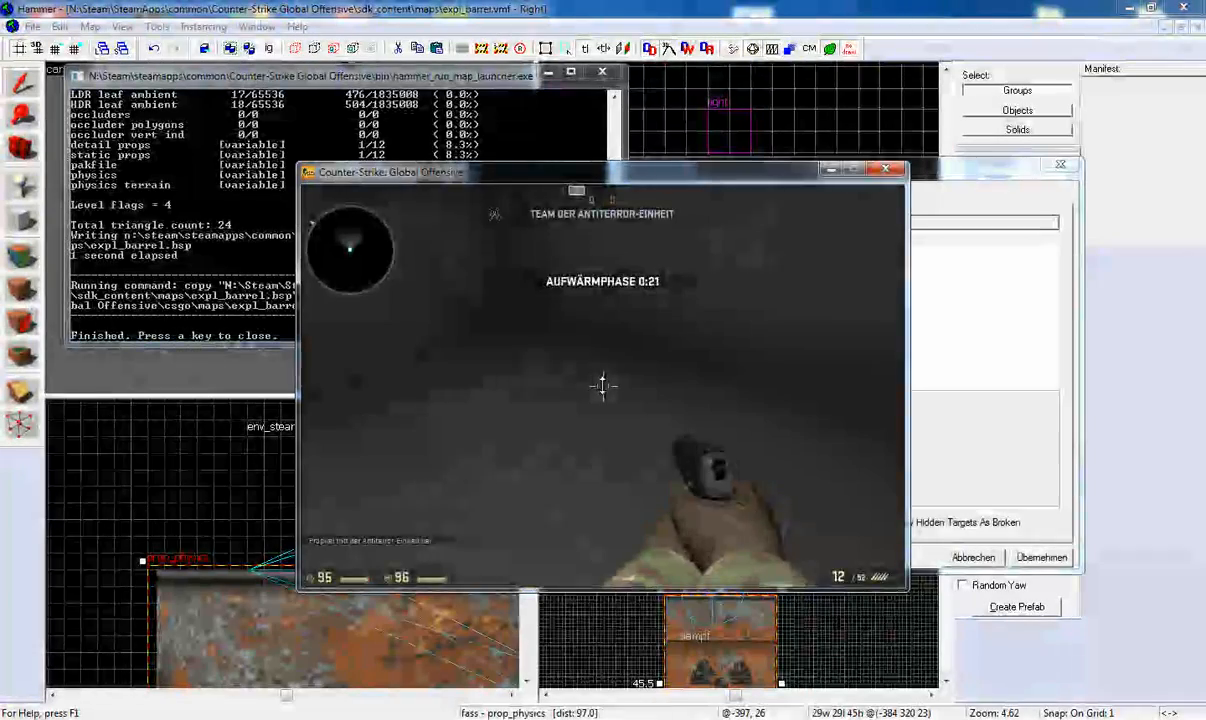
key("Escape")
left_click(222, 448)
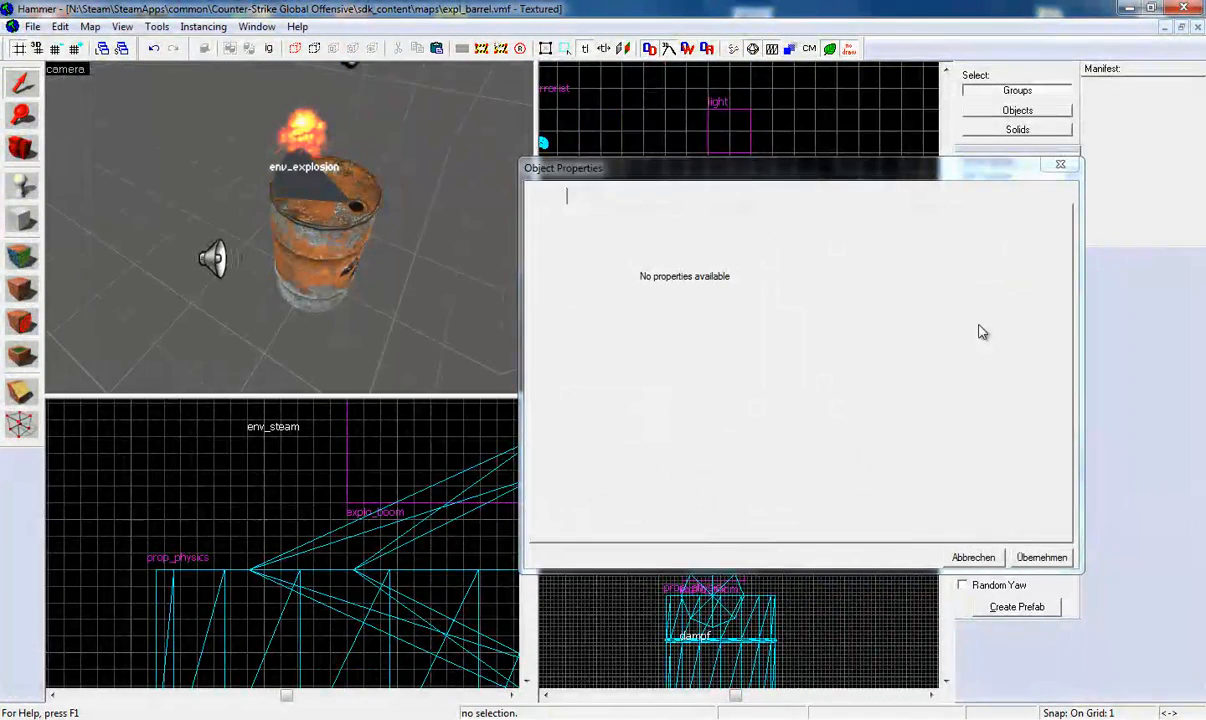
- Open the sound browser for the Sound Name of the ambient_generic dampf_sound and filter the raw sounds by steam
left_click(1060, 164)
scroll(365, 231, "down", 4)
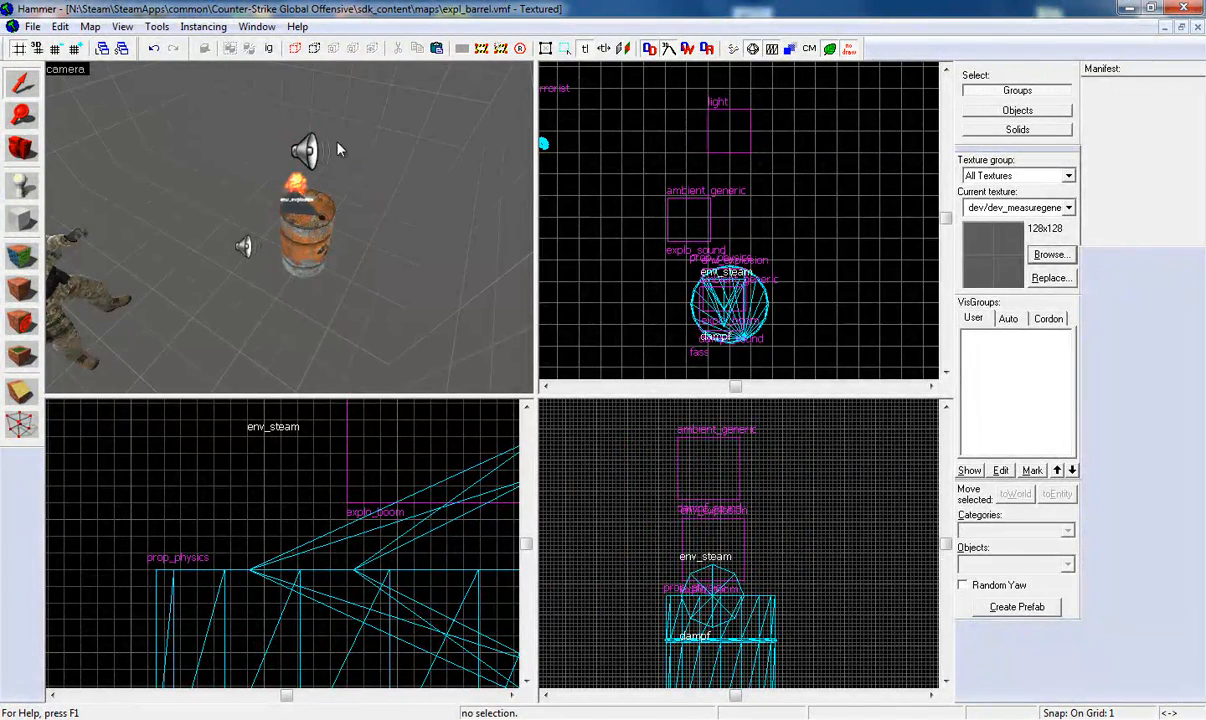
left_click(308, 153)
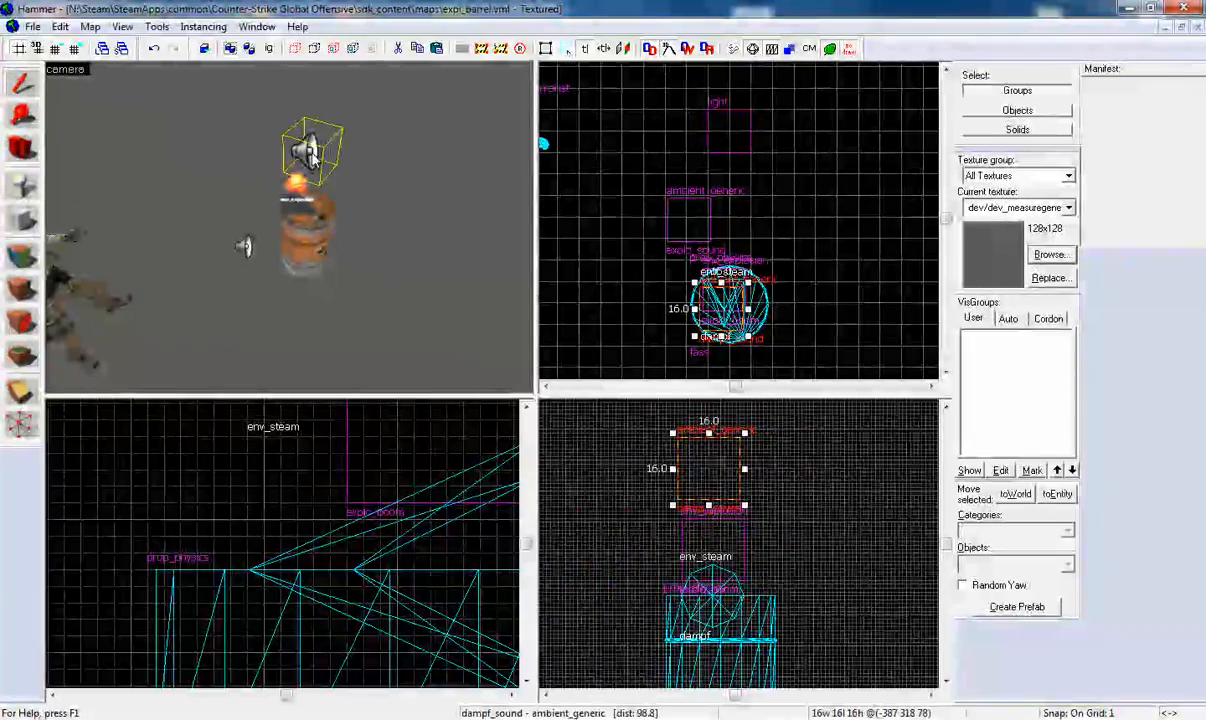
double_click(308, 150)
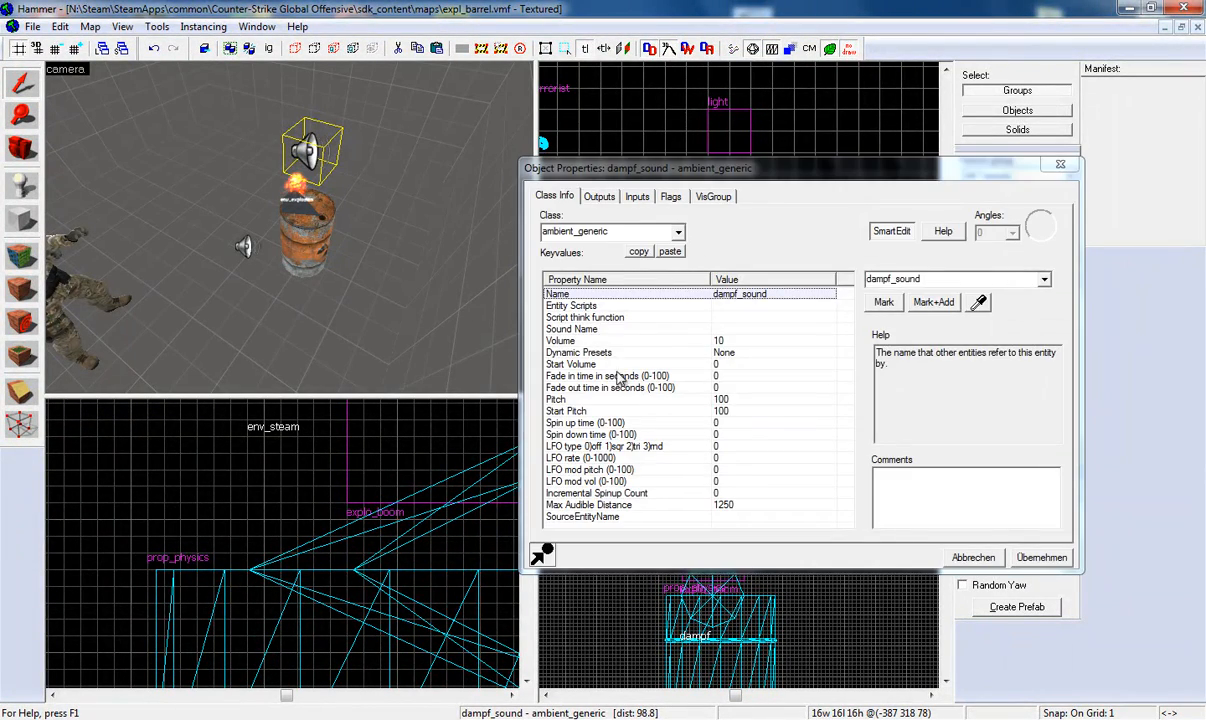
left_click(599, 330)
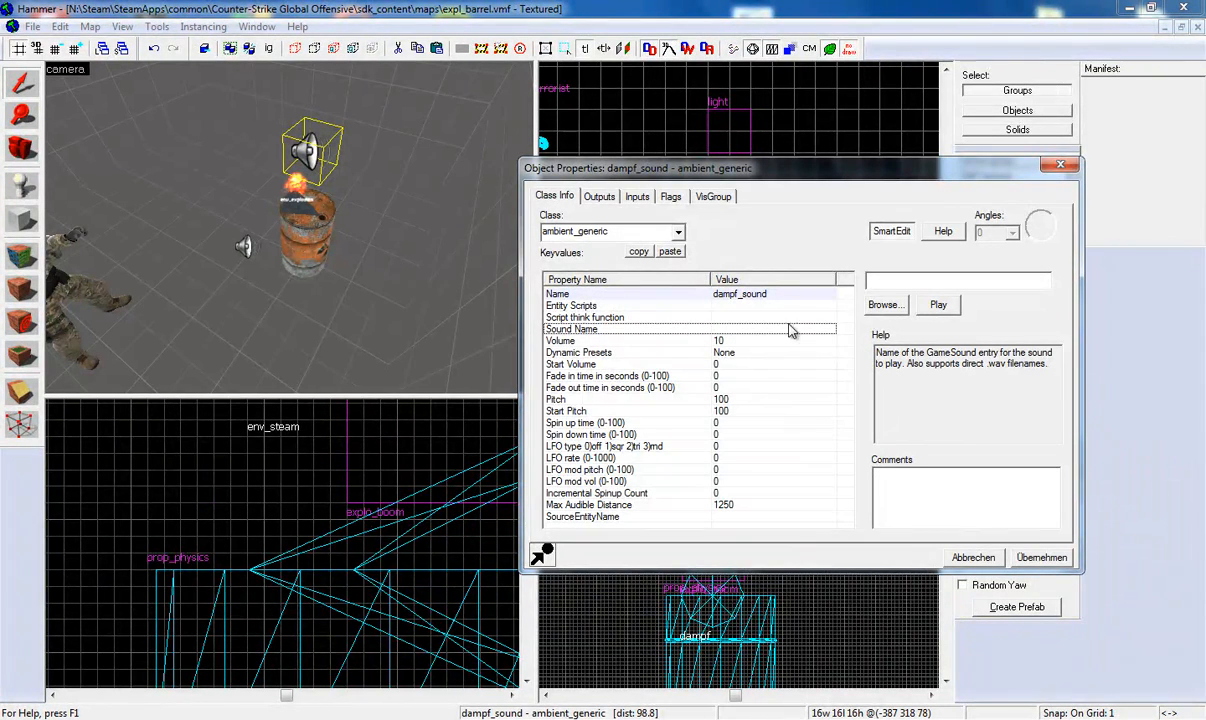
left_click(885, 306)
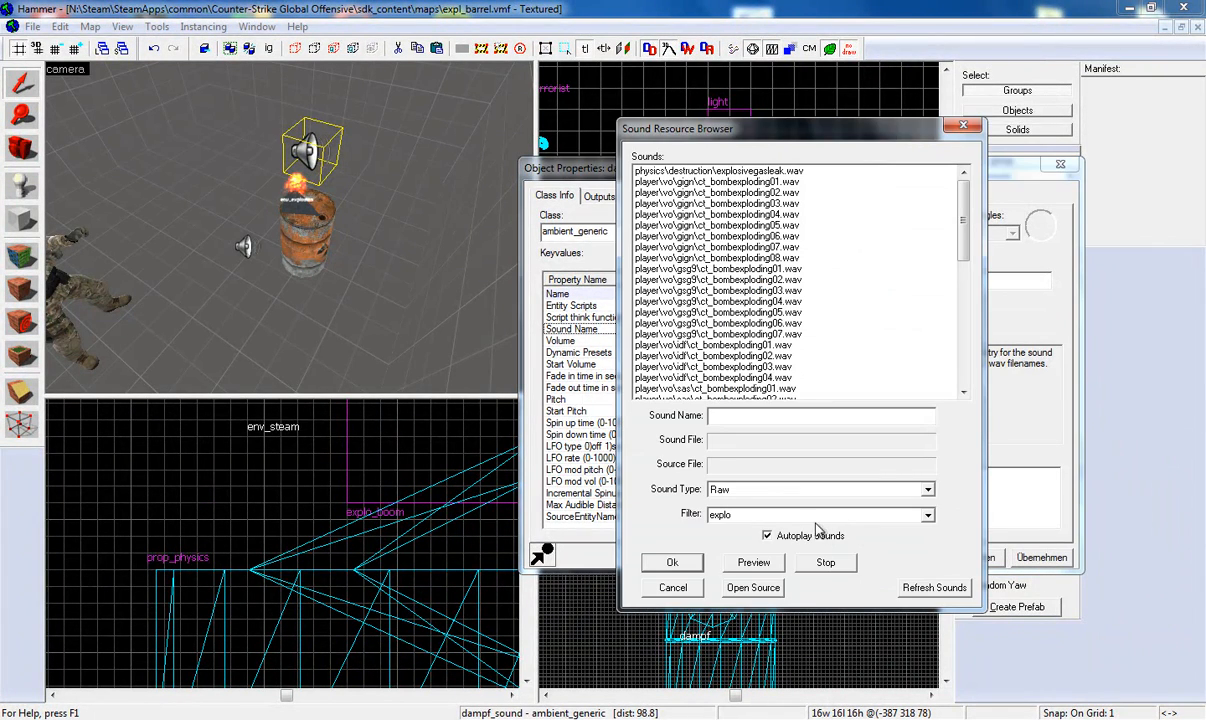
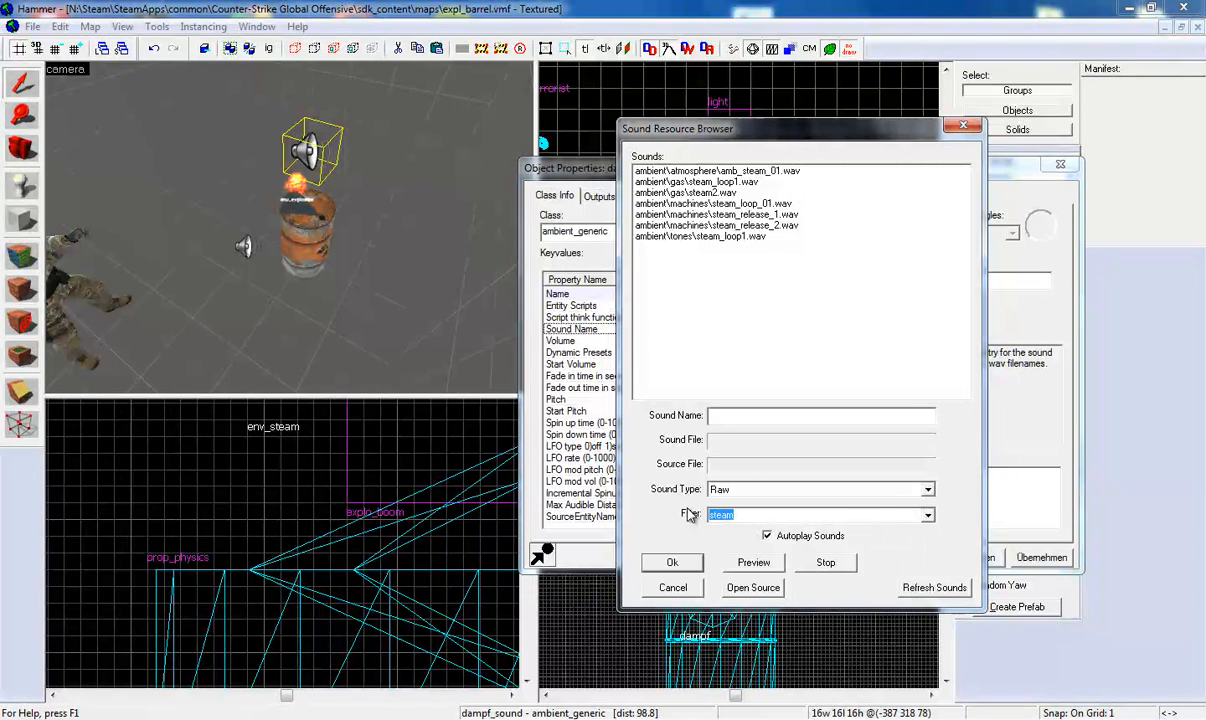
- Preview the listed steam sound files, from amb_steam_01.wav through ambient\tones\steam_loop1.wav
left_click(771, 173)
left_click(769, 183)
left_click(777, 204)
left_click(781, 215)
left_click(785, 226)
left_click(782, 237)
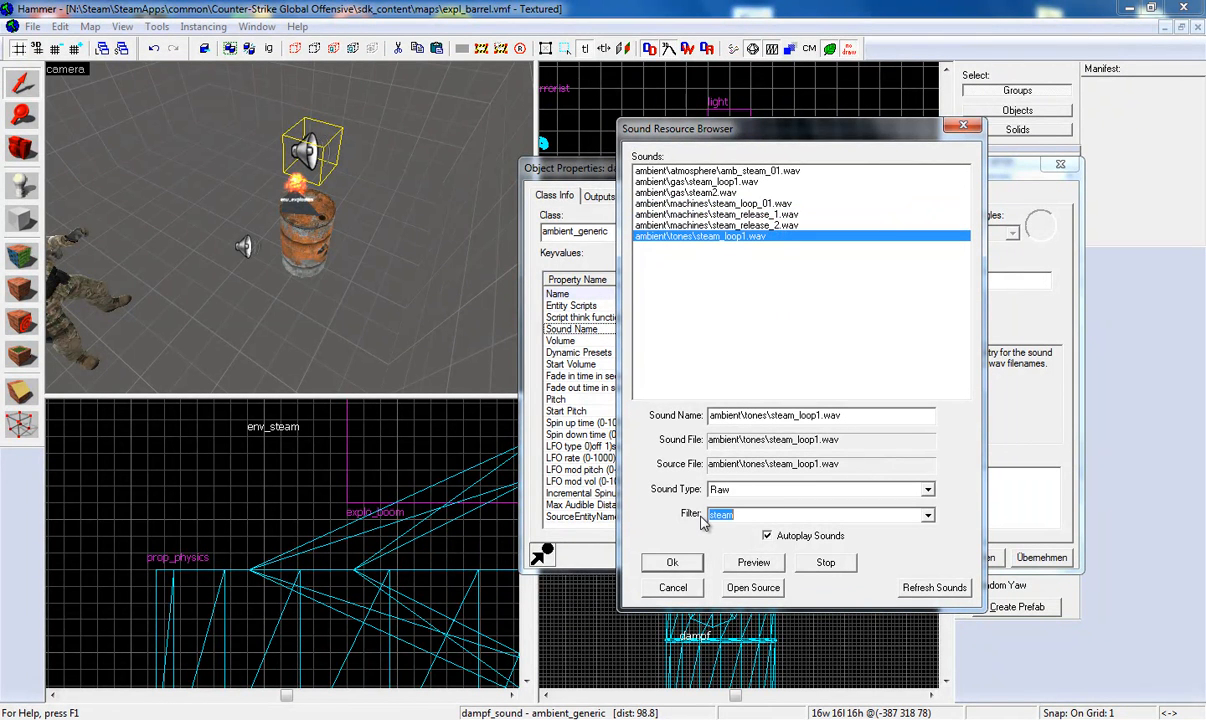
- Filter the raw sounds by explo and assign physics\destruction\explosivegasleak.wav as the Sound Name of dampf_sound
type("explo")
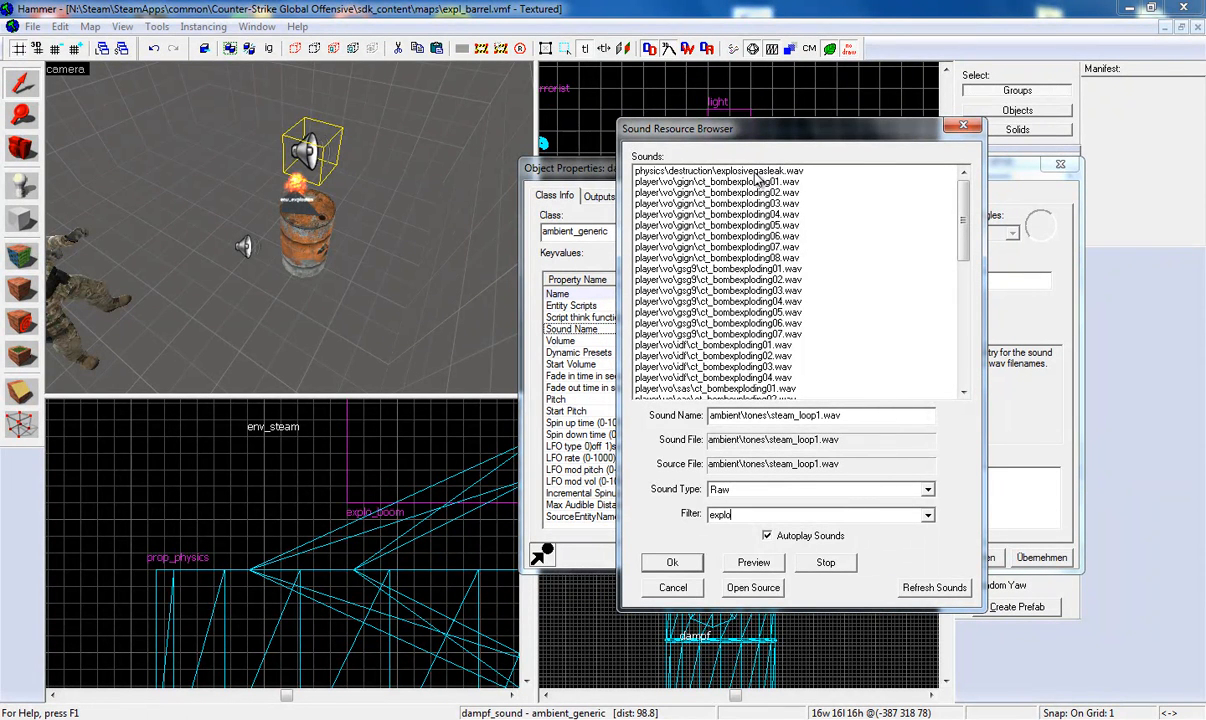
left_click(759, 173)
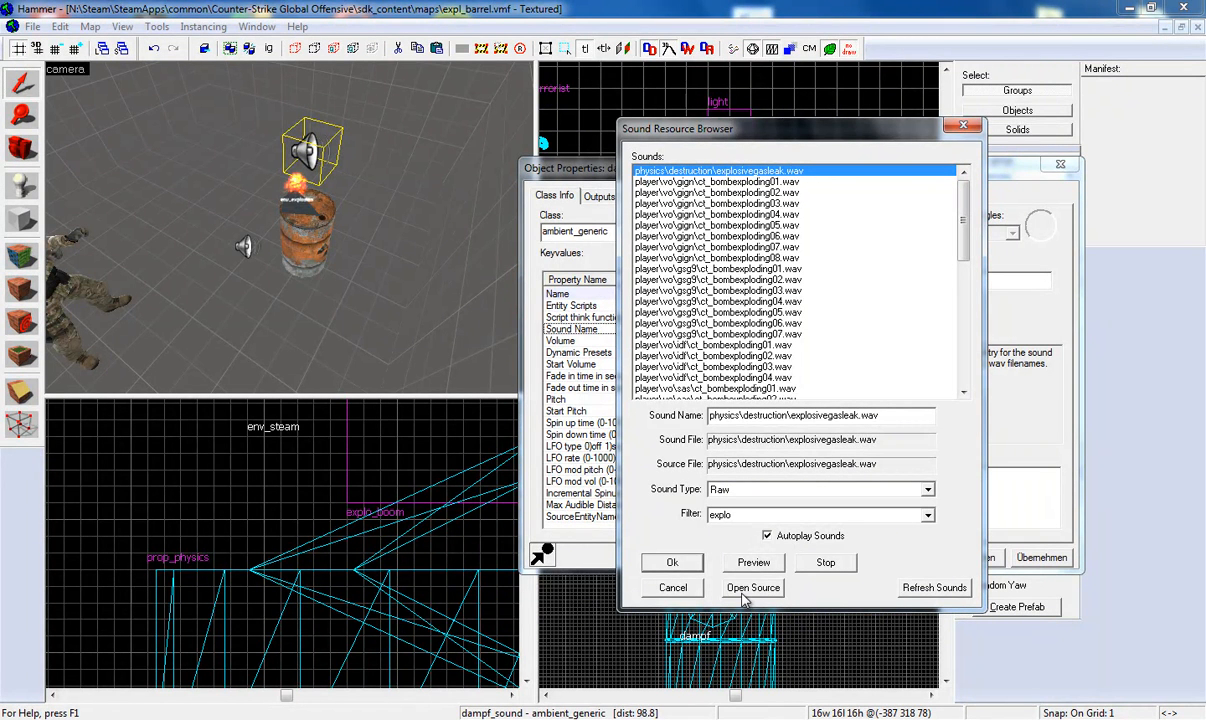
left_click(695, 568)
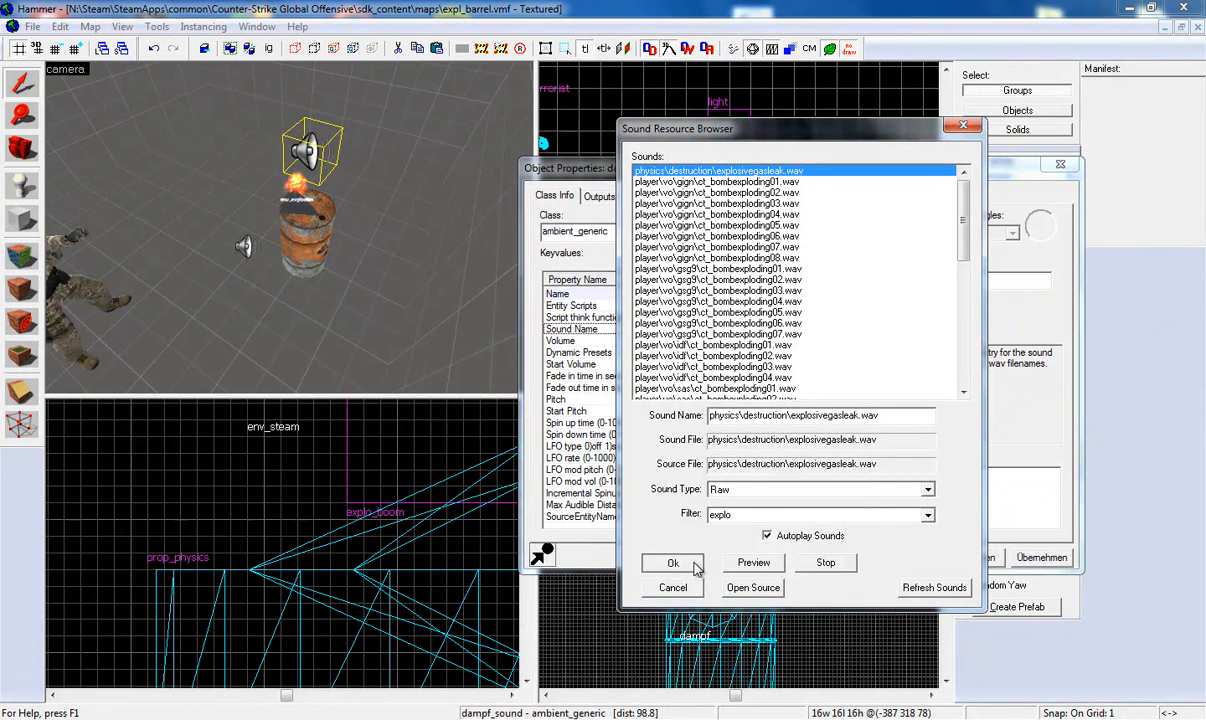
left_click(1040, 557)
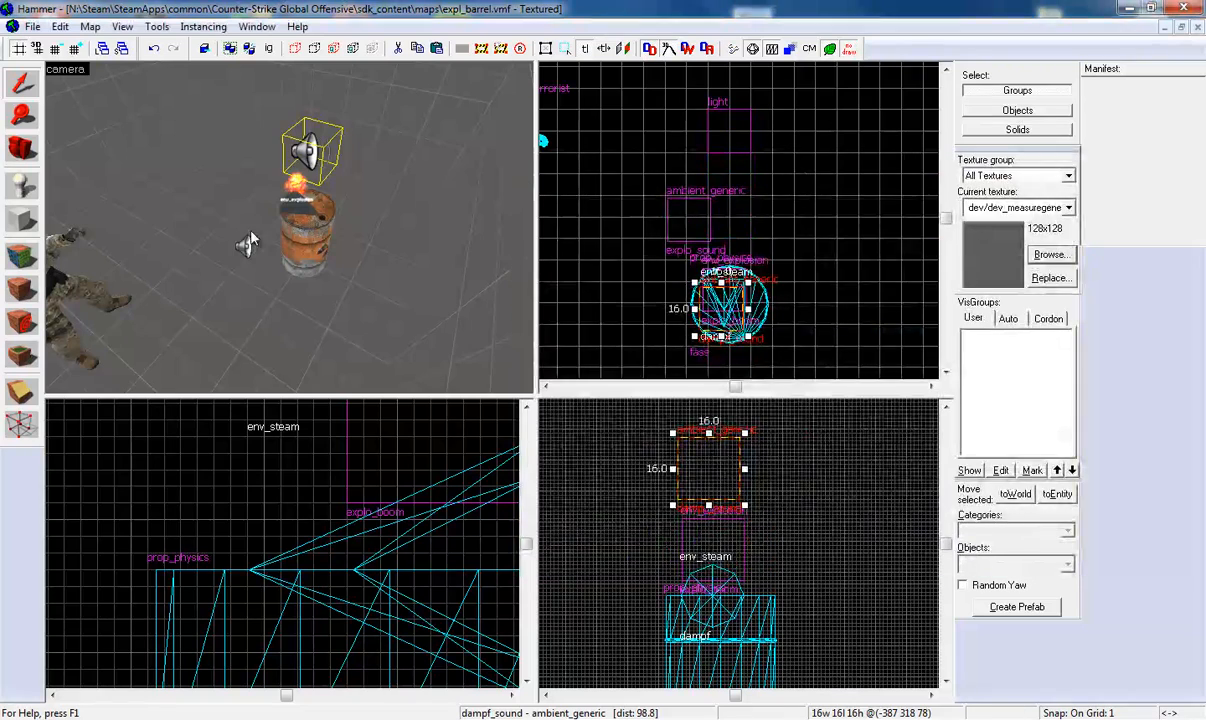
- Open the sound browser for the ambient_generic explo_sound and preview explosion sounds, including ct_bombexploding04.wav and weapons\c4\c4_explode1.wav
left_click(246, 247)
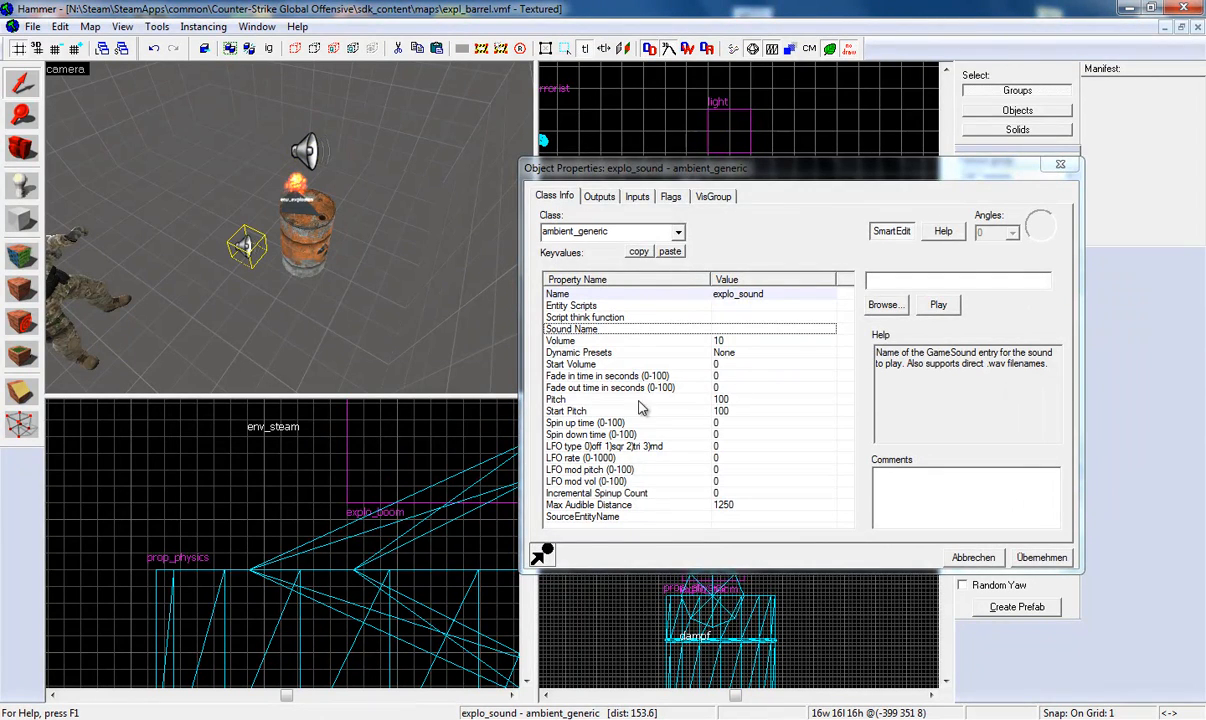
left_click(882, 304)
mouse_move(963, 213)
left_mouse_down()
mouse_move(963, 345)
mouse_move(963, 218)
left_mouse_up()
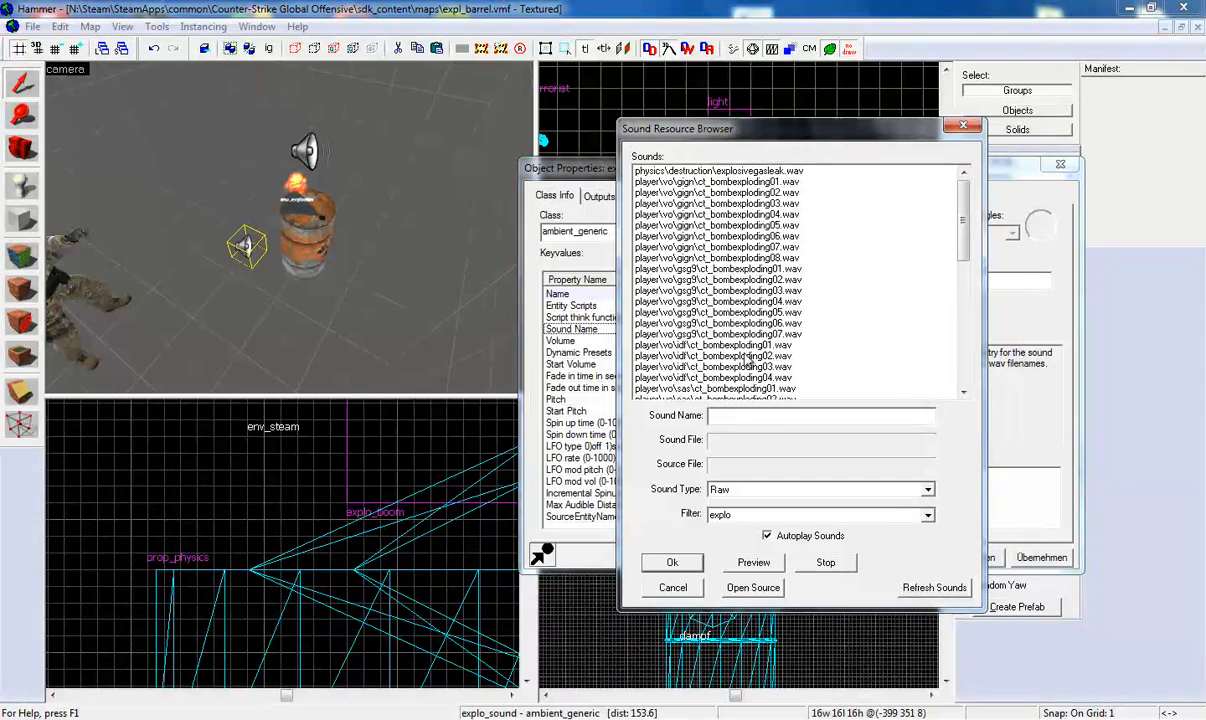
left_click(771, 217)
scroll(819, 312, "down", 4)
scroll(818, 306, "up", 4)
left_click(732, 300)
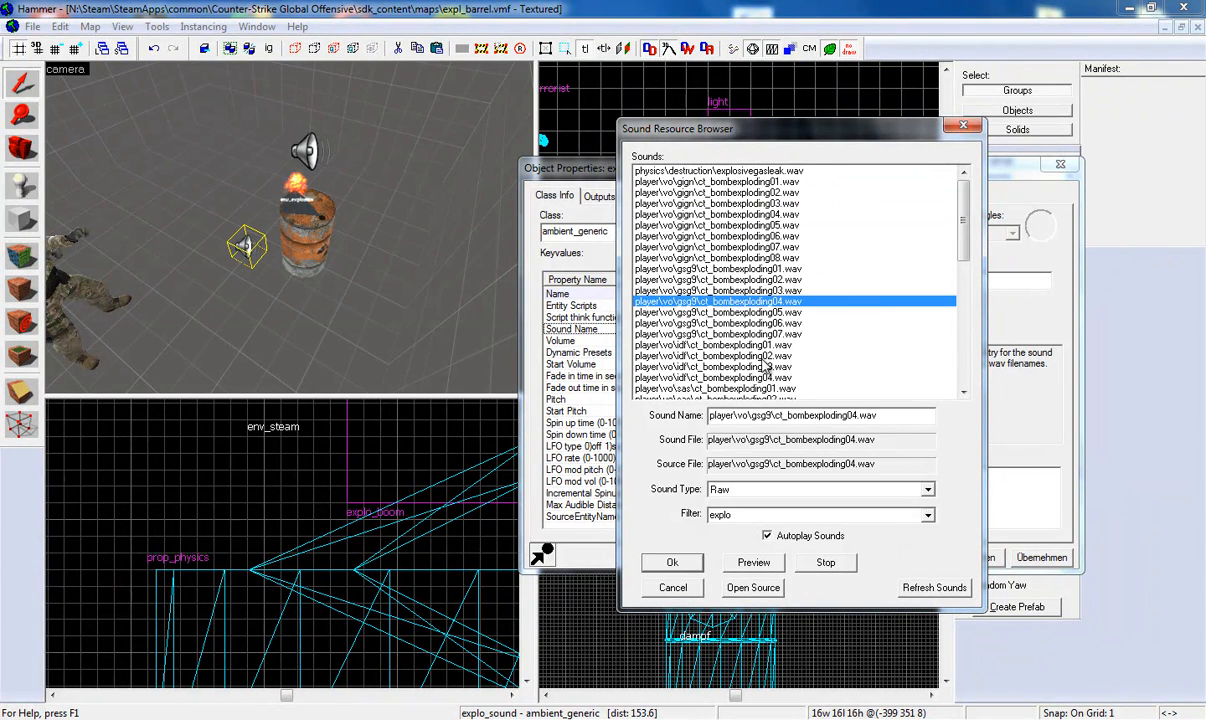
scroll(768, 330, "down", 10)
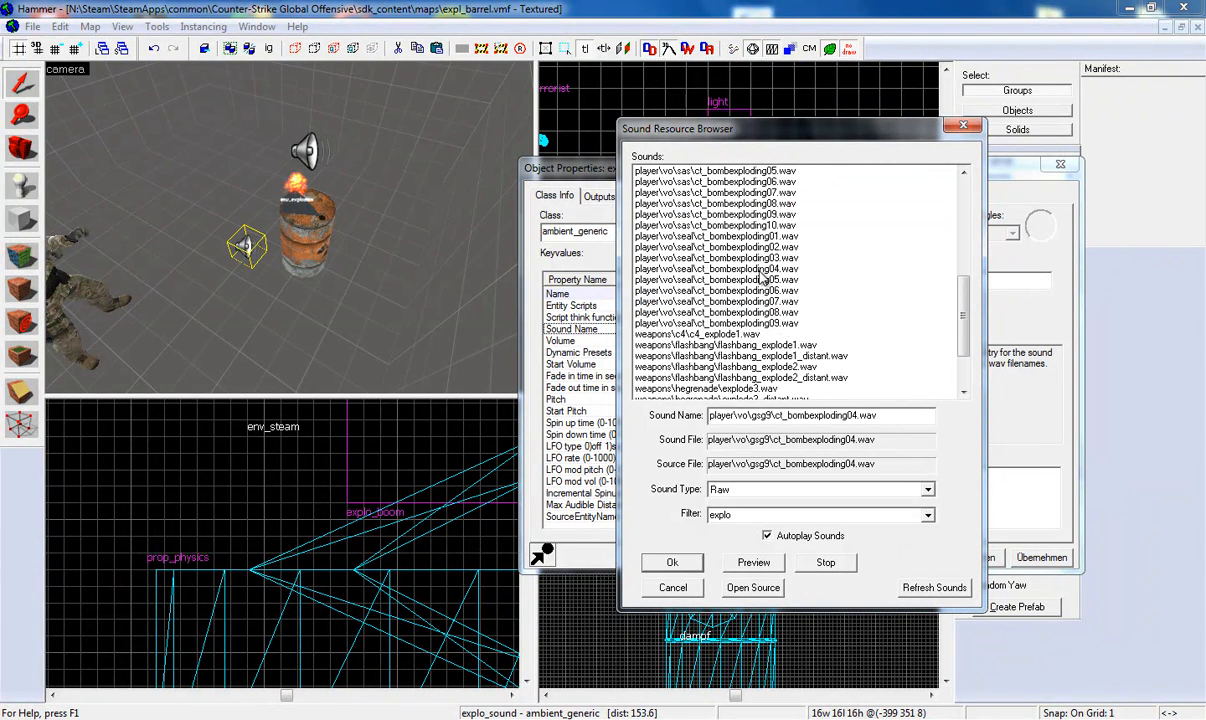
scroll(763, 280, "down", 2)
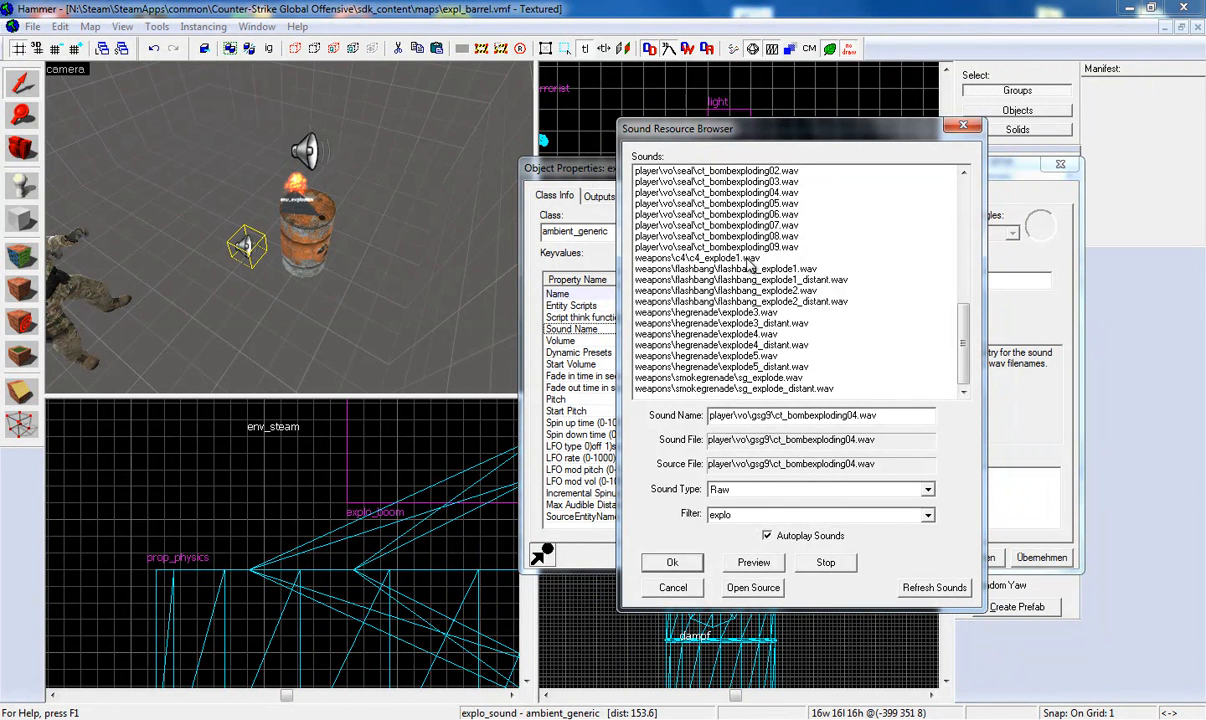
left_click(749, 259)
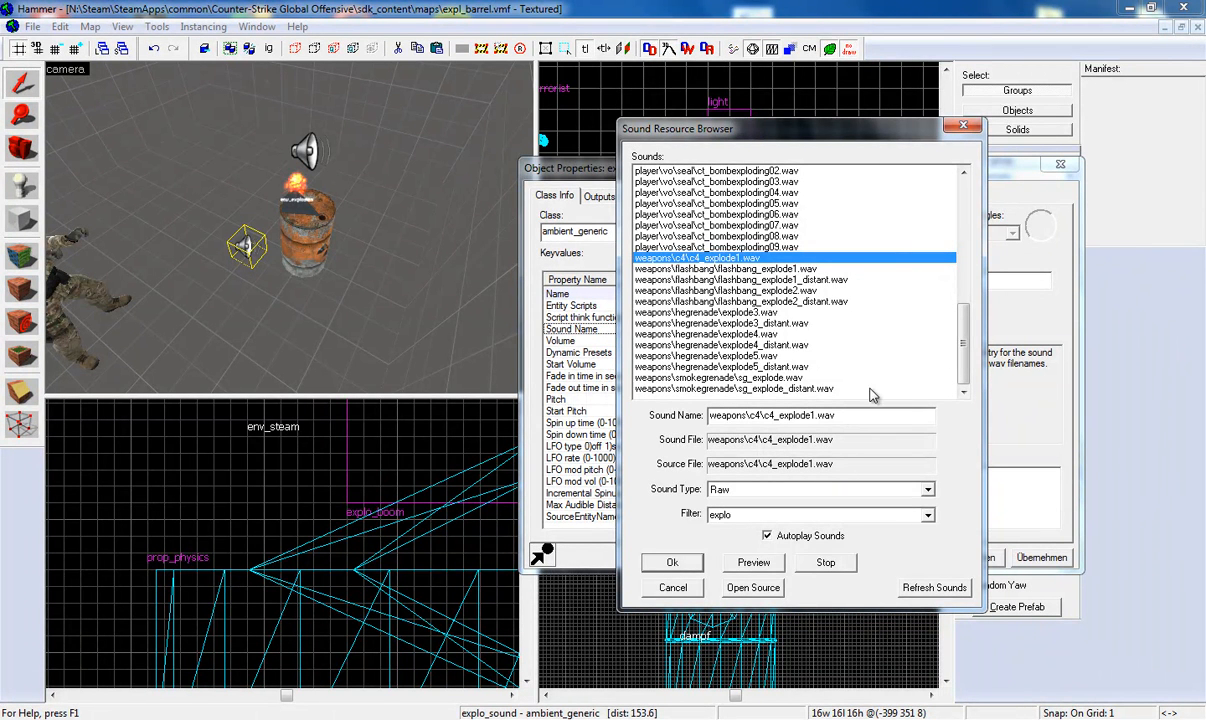
left_click(823, 561)
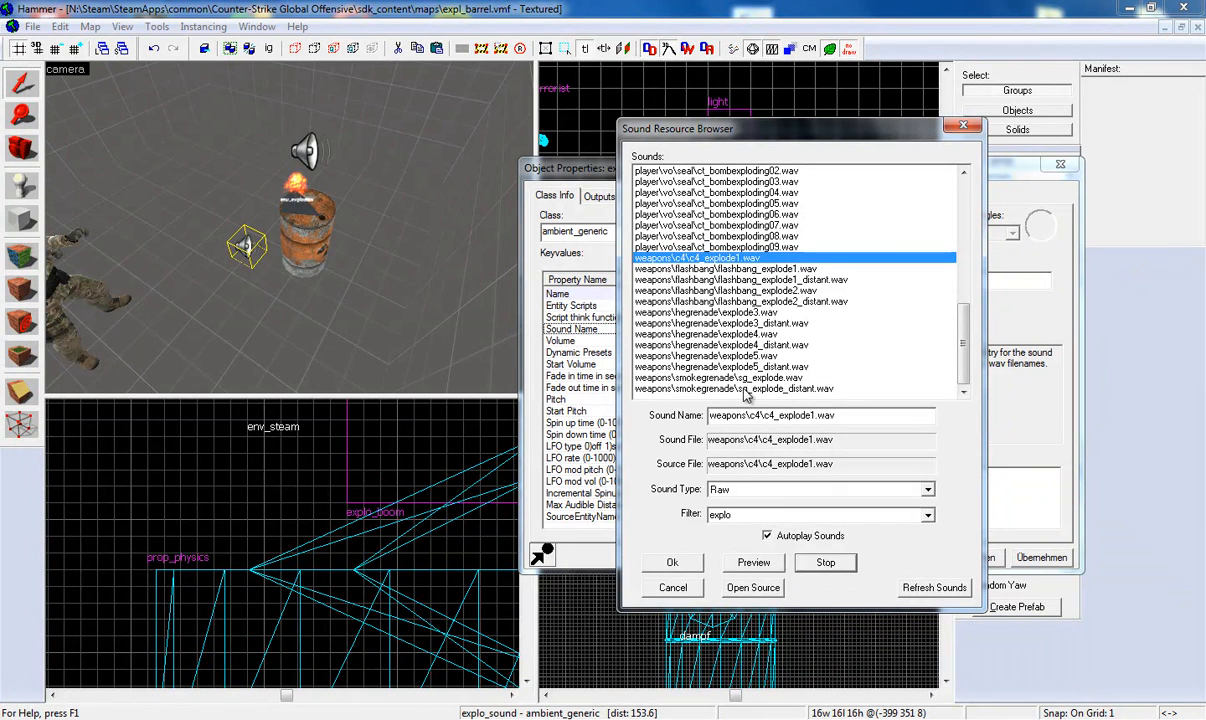
- Assign weapons\hegrenade\explode4.wav as the Sound Name of explo_sound, apply it and close the object properties
scroll(968, 330, "up", 1)
left_click_drag(968, 330, 944, 393)
left_click(705, 334)
left_click(672, 562)
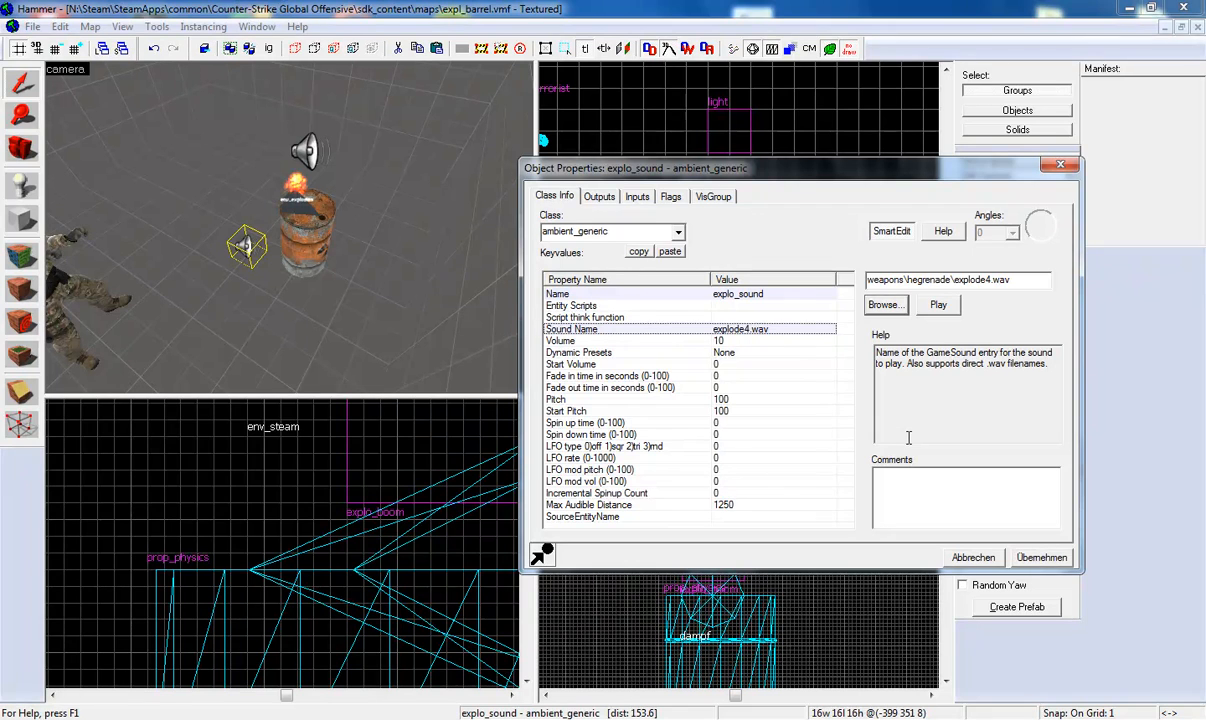
left_click(447, 273)
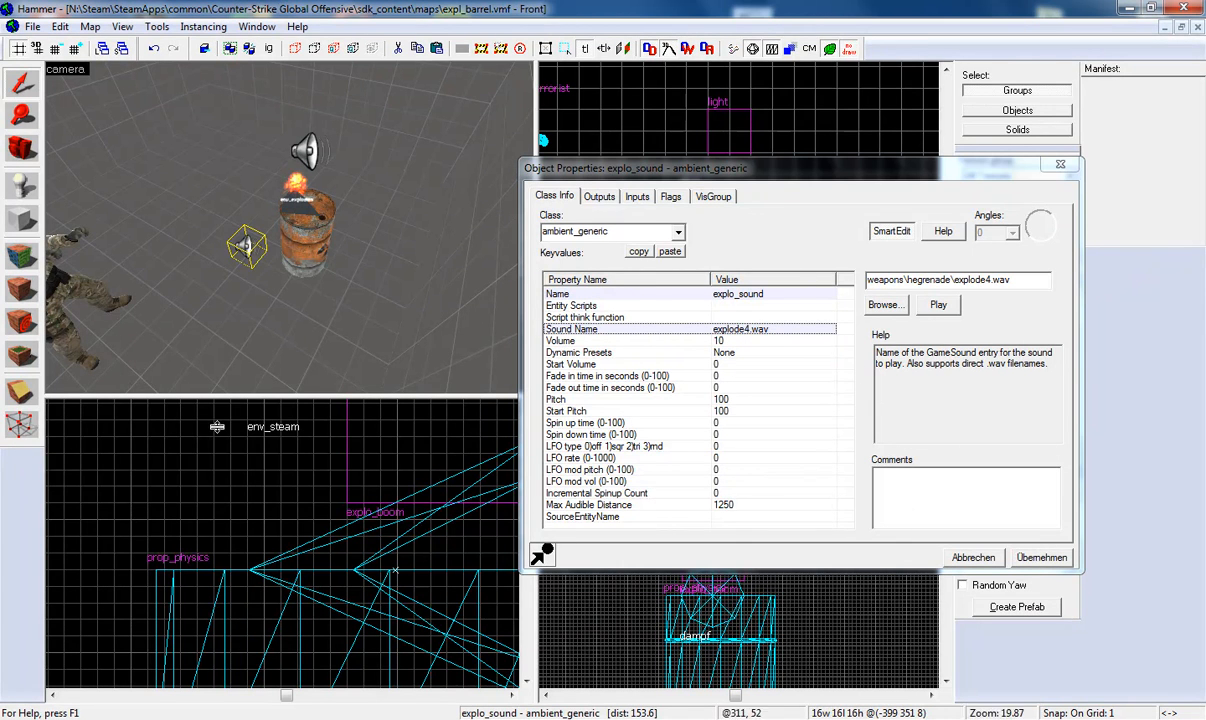
left_click(1040, 557)
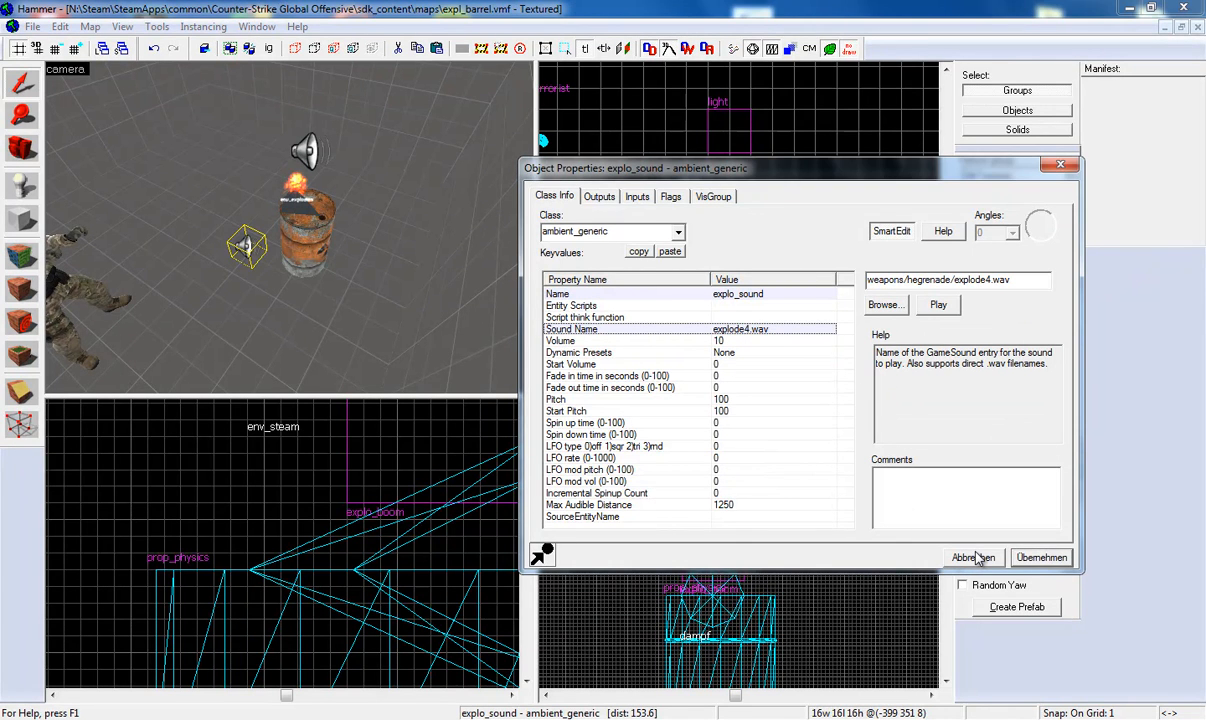
left_click(977, 558)
left_click(597, 299)
- Recompile the map with normal BSP, VIS and RAD, and join the Counter-Terrorist team in expl_barrel
left_click(32, 26)
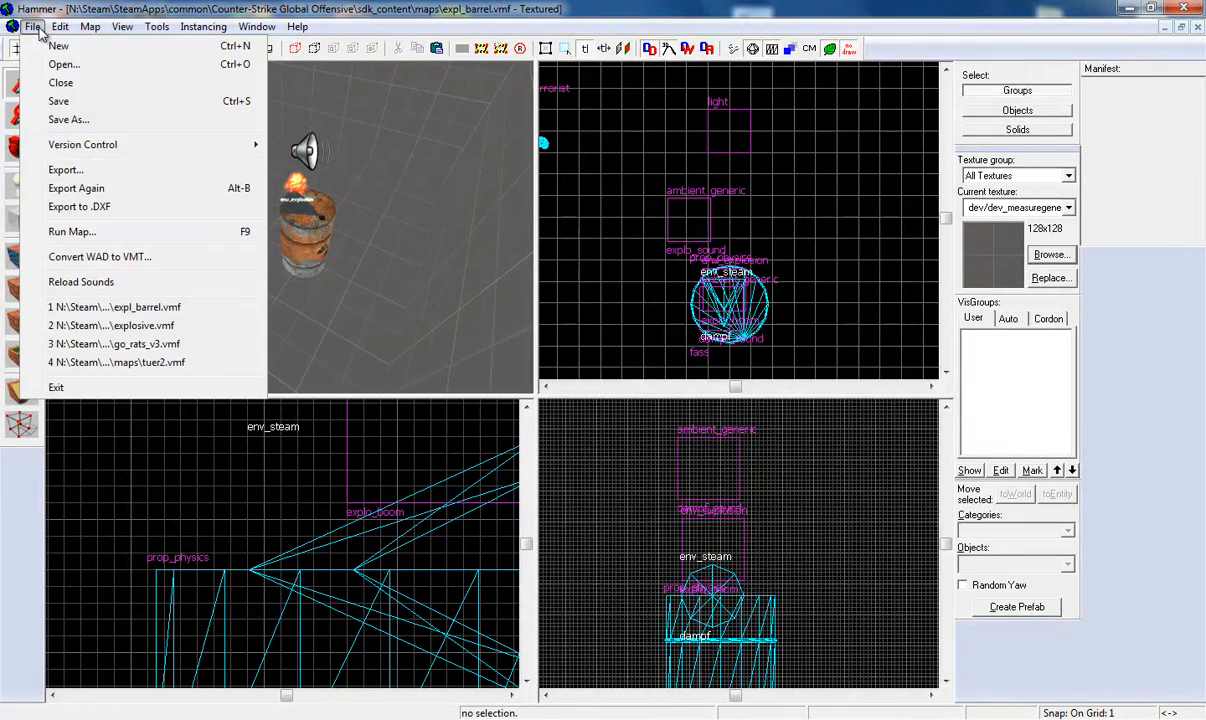
left_click(90, 231)
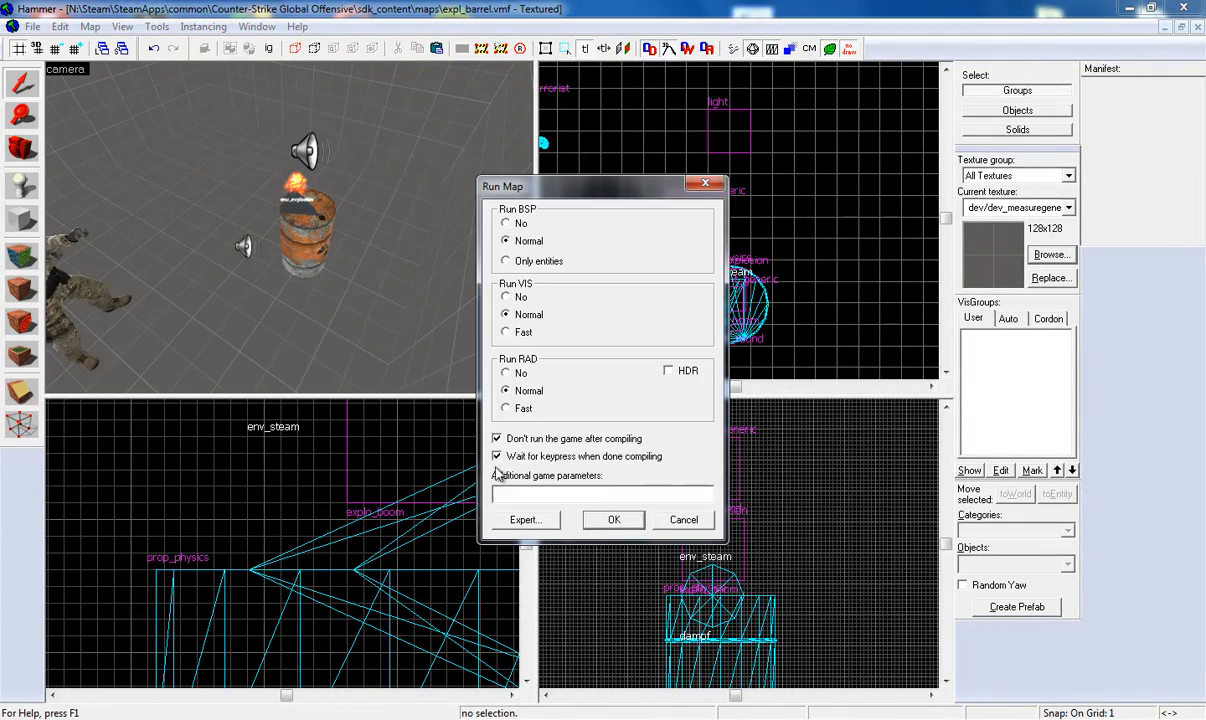
left_click(614, 519)
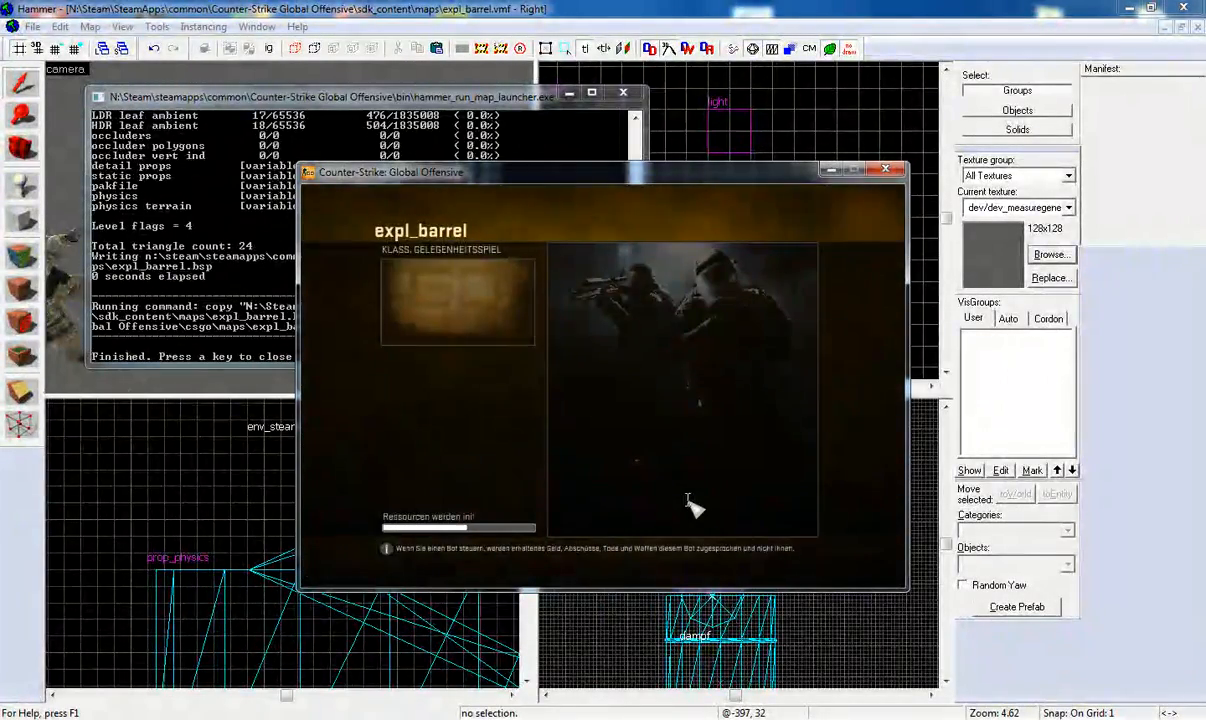
left_click(538, 536)
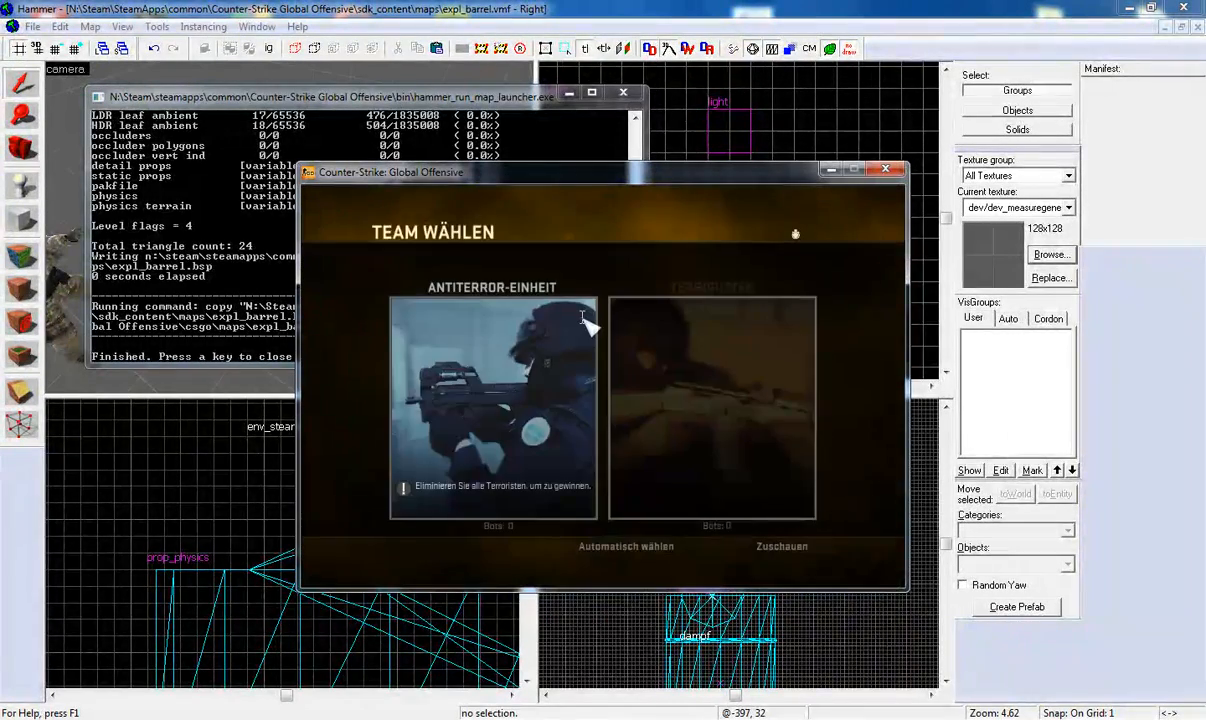
left_click(548, 305)
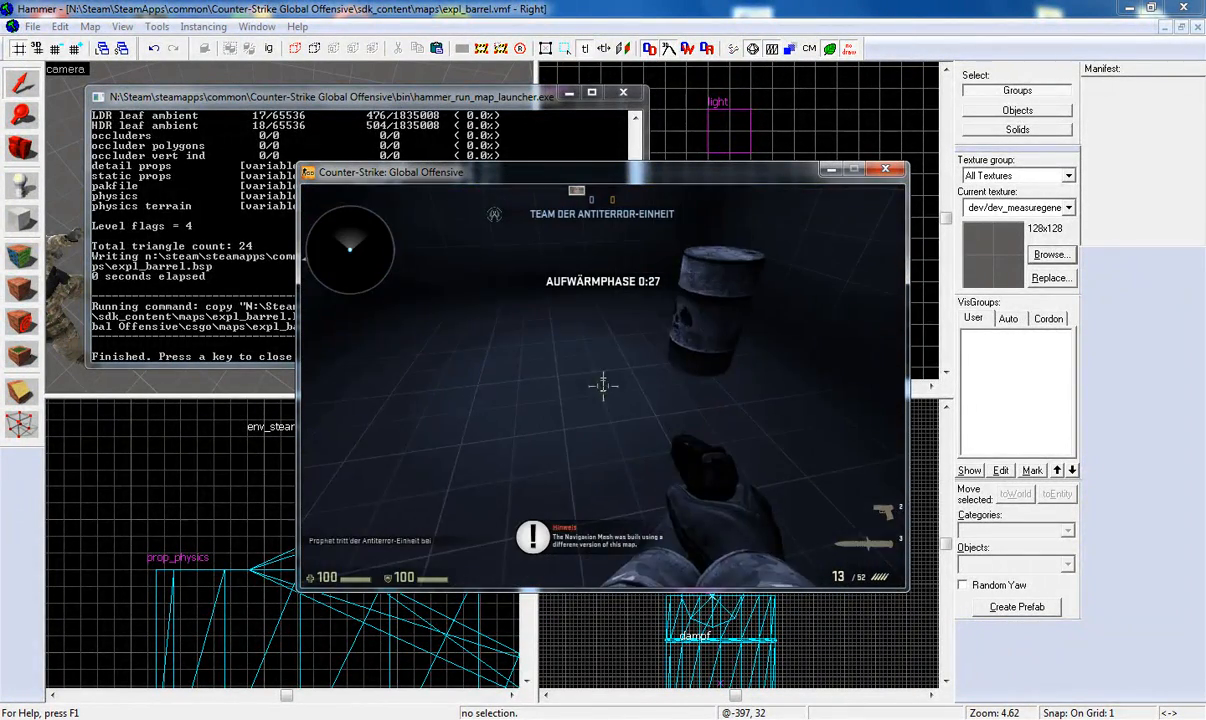
- Shoot the barrel in the game to test its steam and explosion sounds, and return to Hammer
left_click(603, 386)
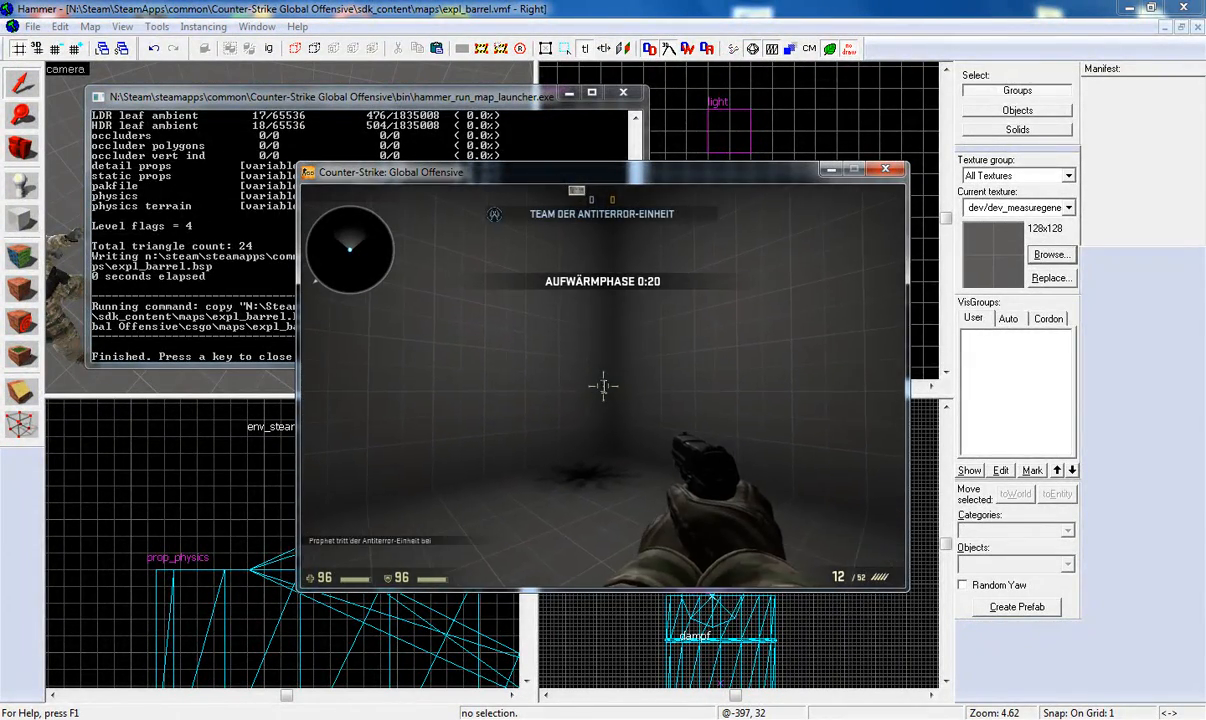
key("Escape")
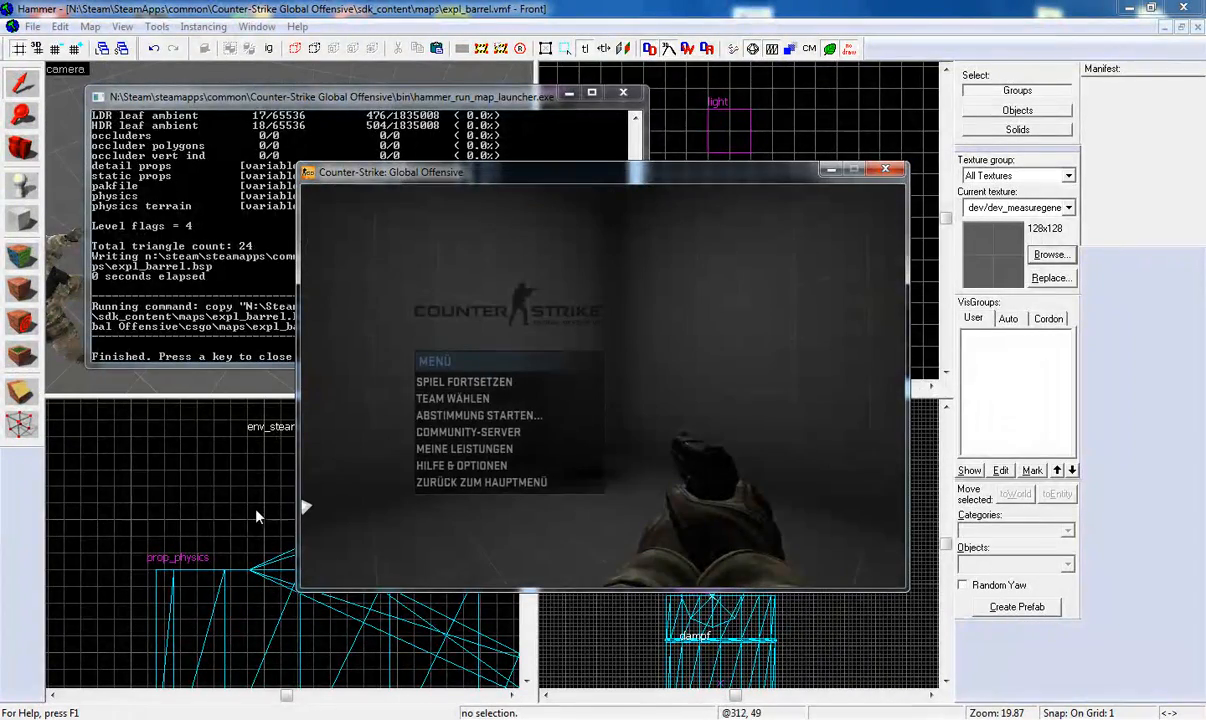
left_click(249, 496)
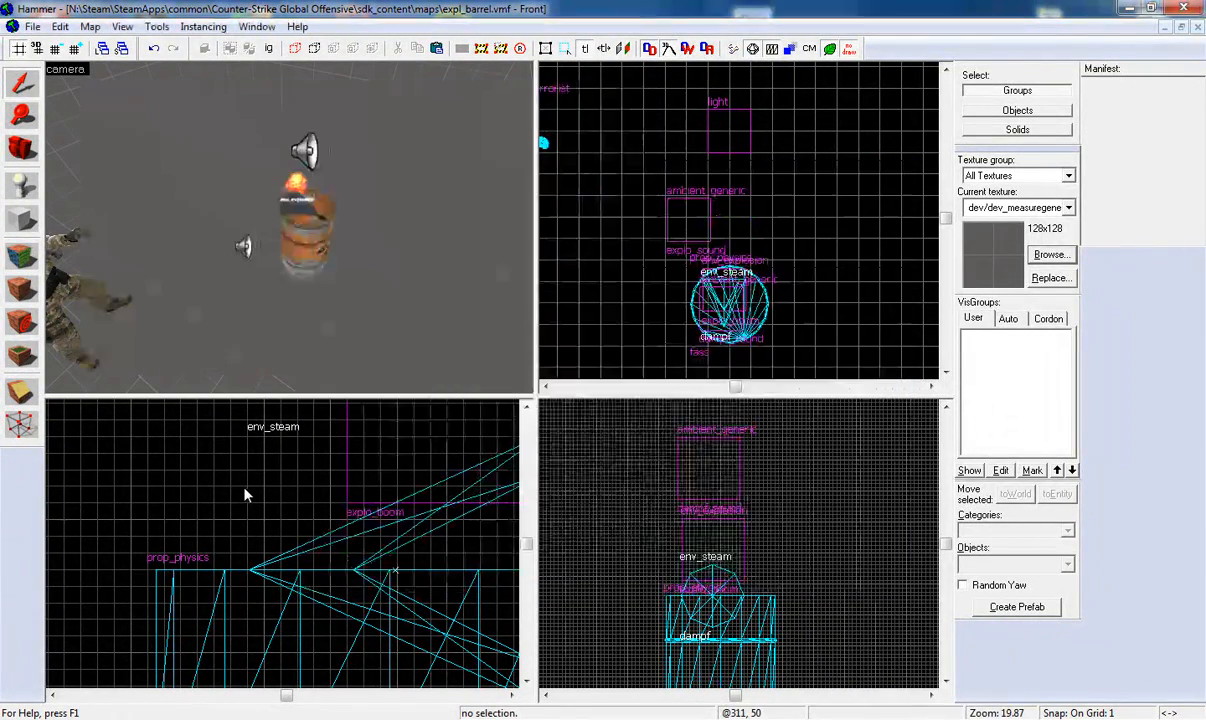
- Review the OnTakeDamage outputs of the barrel prop_physics fass, including its Kill output, and close its properties
double_click(302, 261)
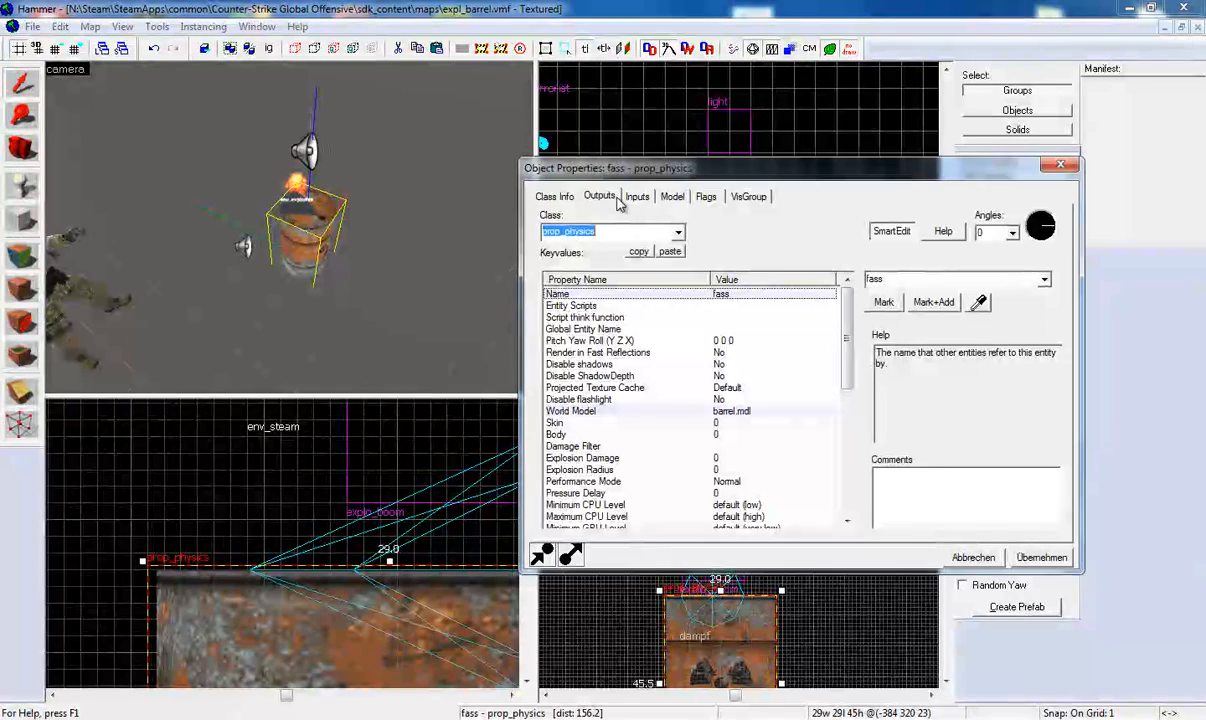
left_click(612, 198)
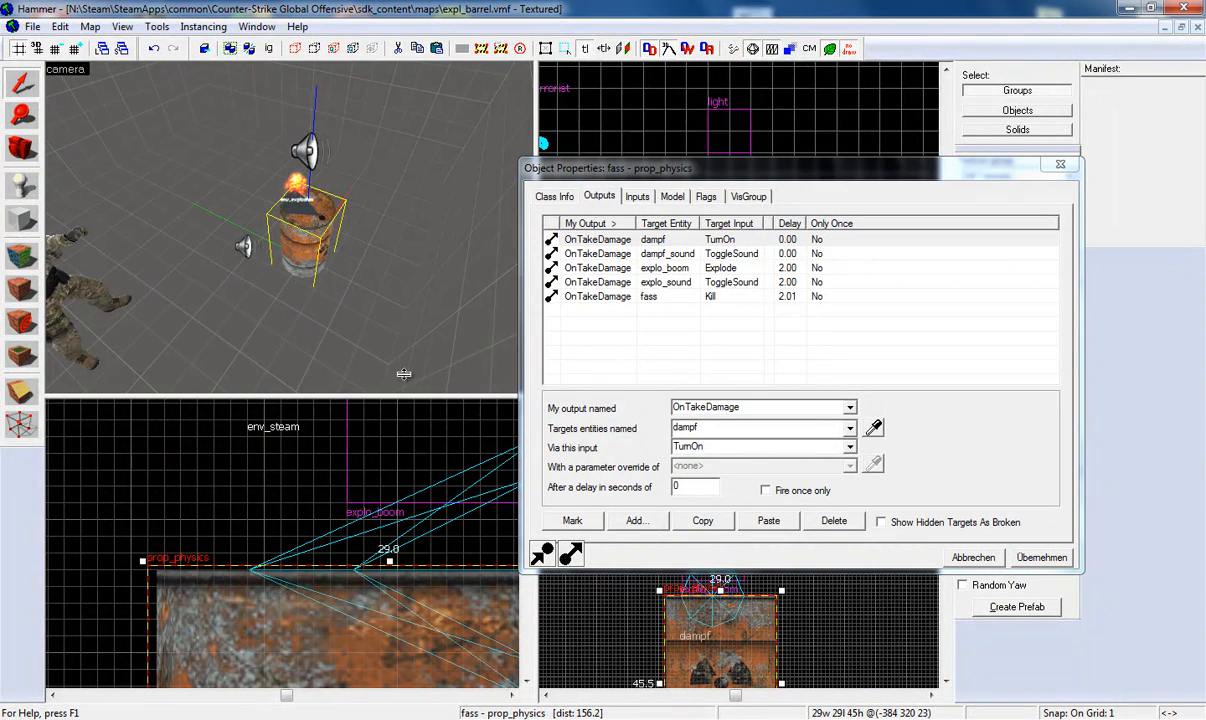
left_click(732, 299)
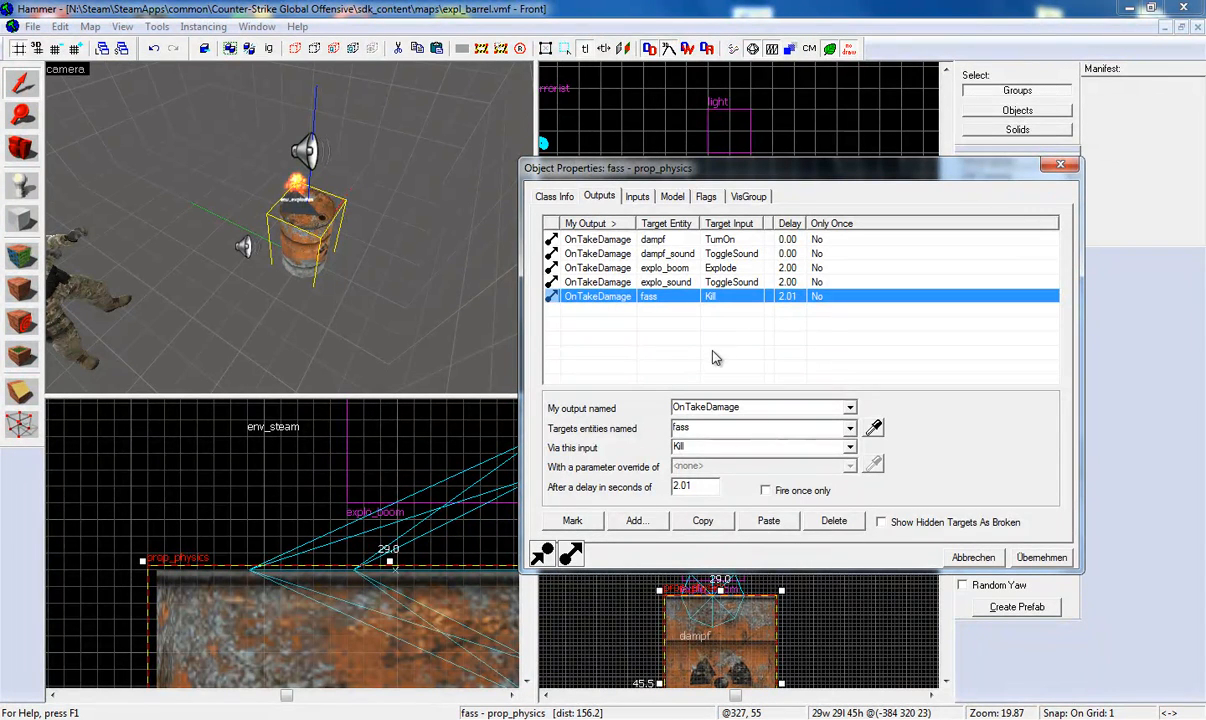
left_click(715, 338)
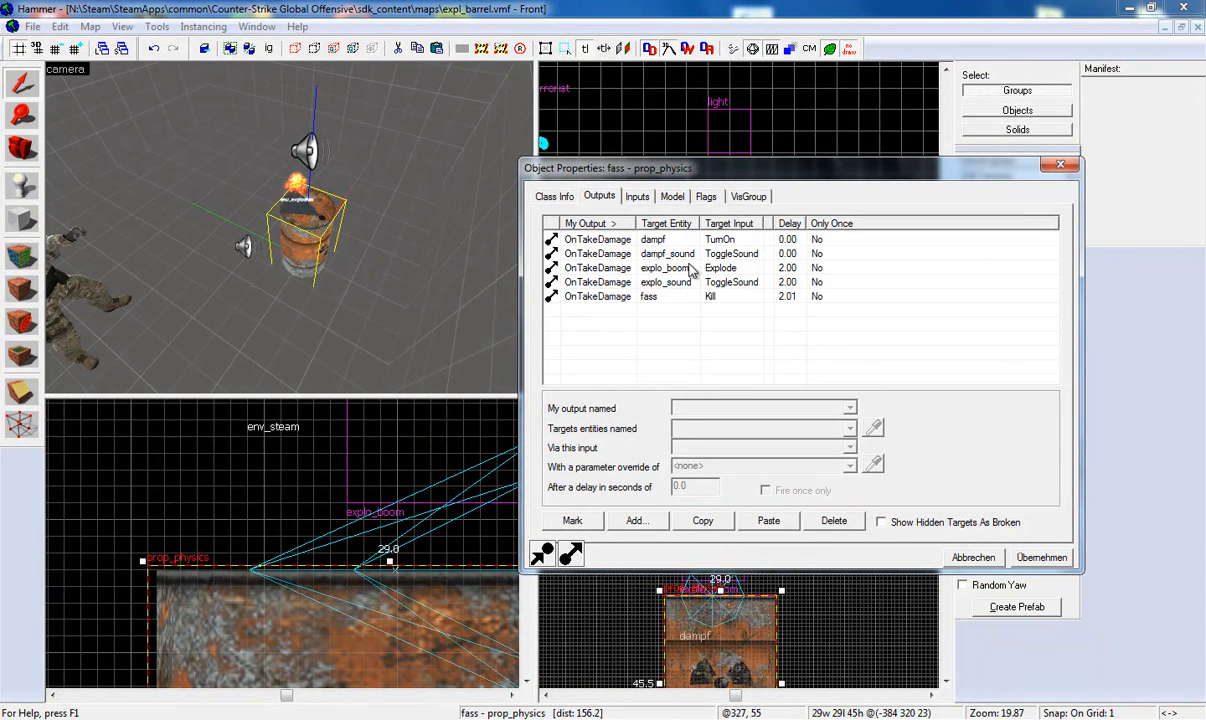
left_click(1053, 170)
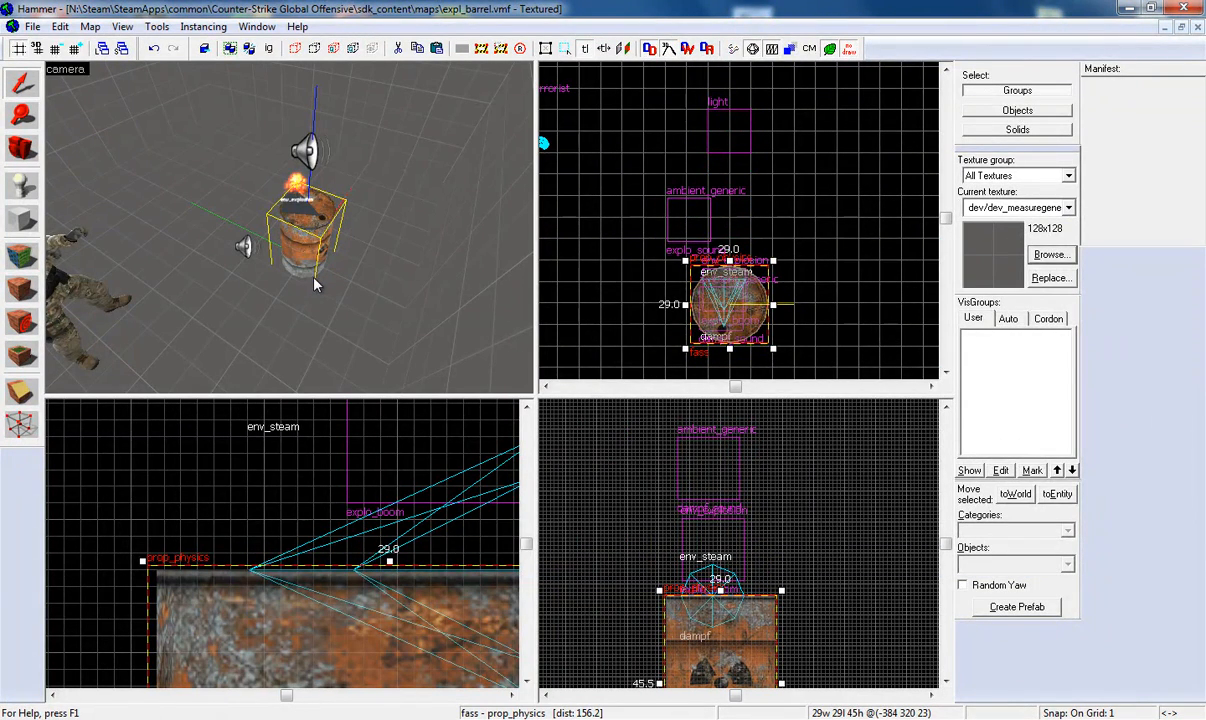
- Check the Sound Name of the ambient_generic dampf_sound, close its properties and clear the selection
left_click(303, 150)
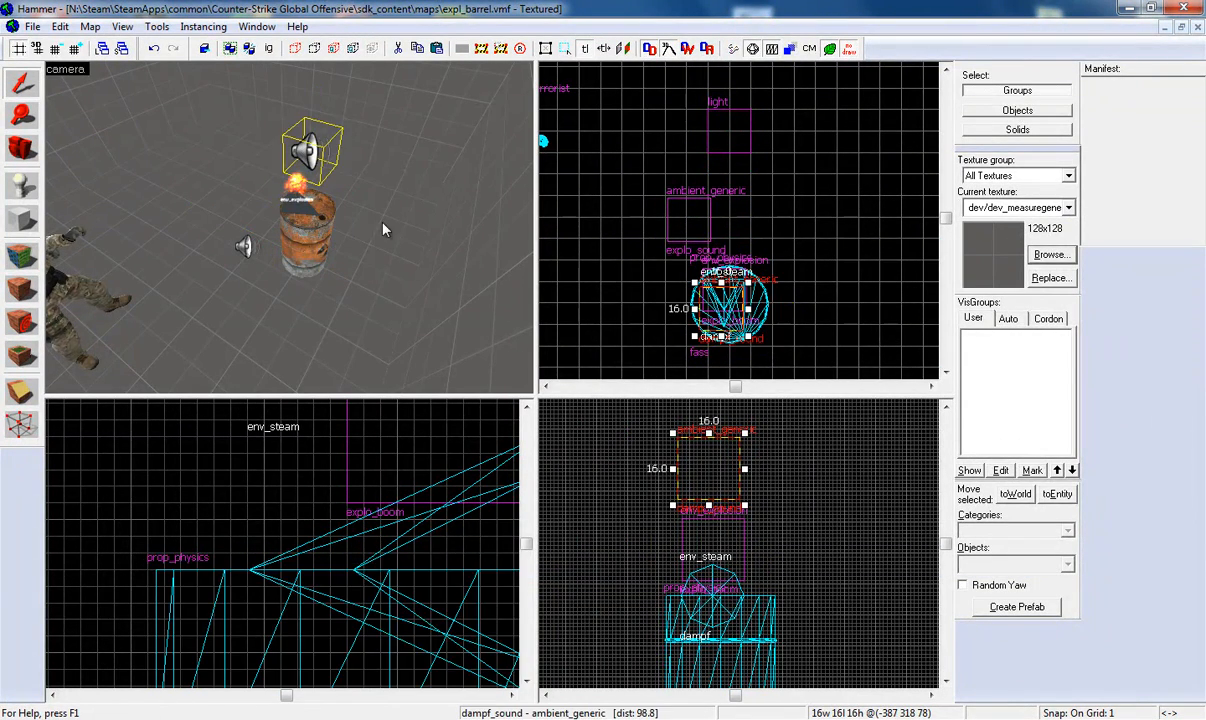
key("alt+Return")
left_click(770, 329)
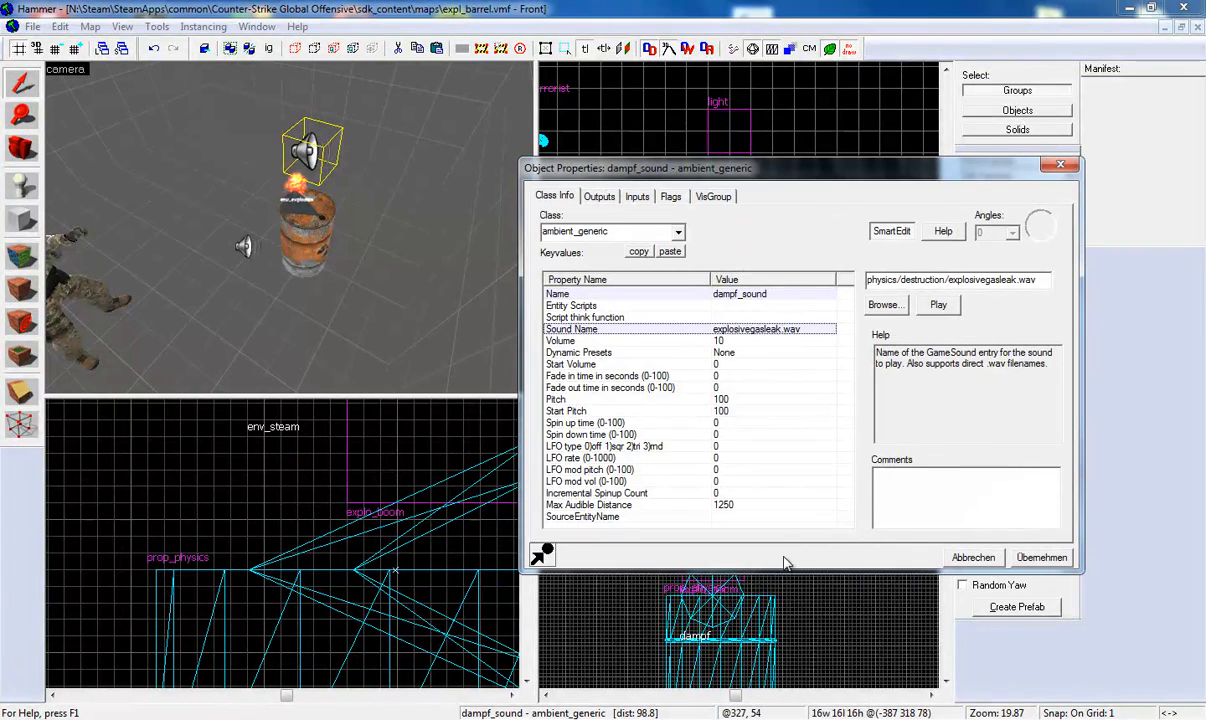
left_click(1068, 166)
key("Escape")
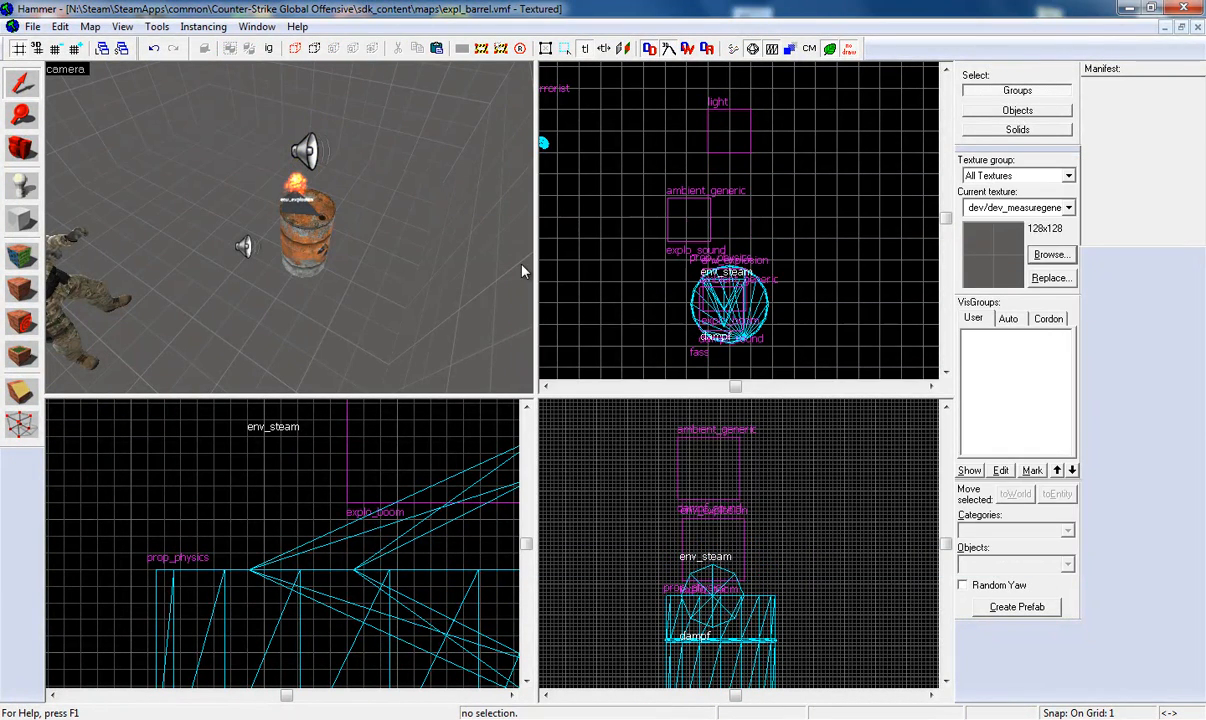